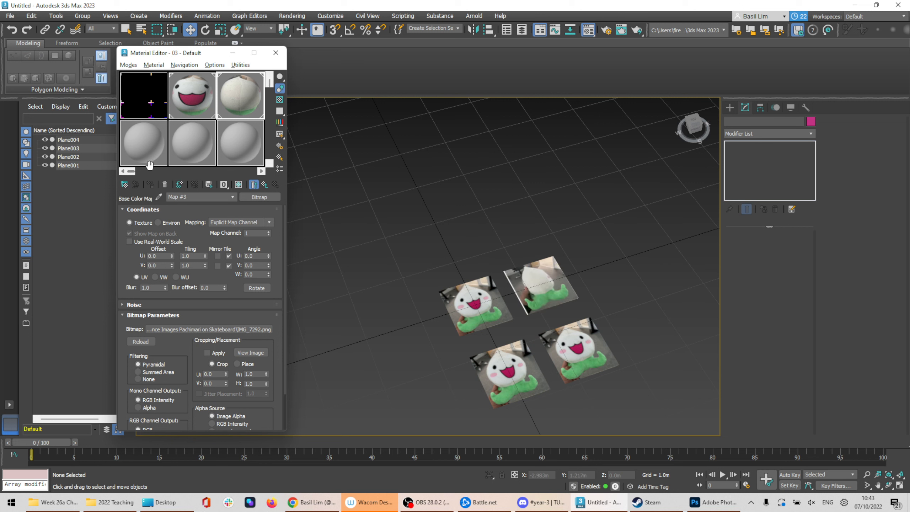
drag(636, 388, 508, 354)
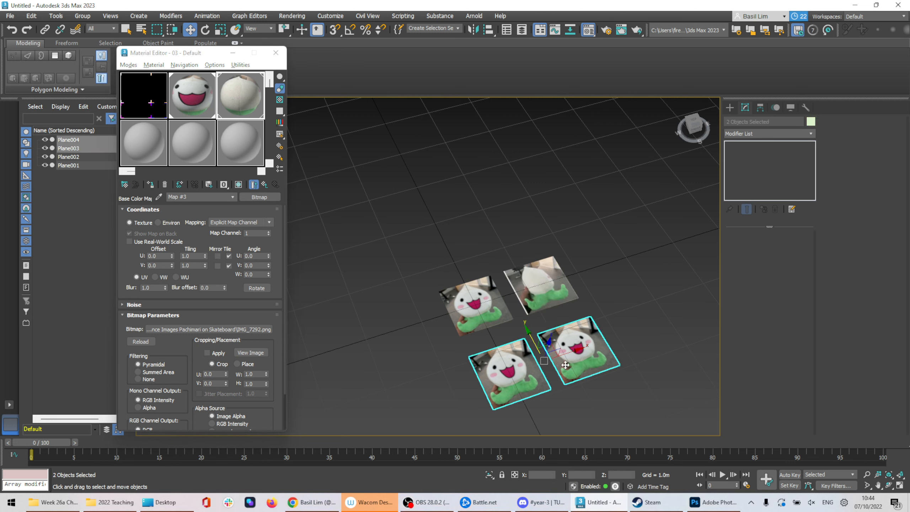
right_click(348, 30)
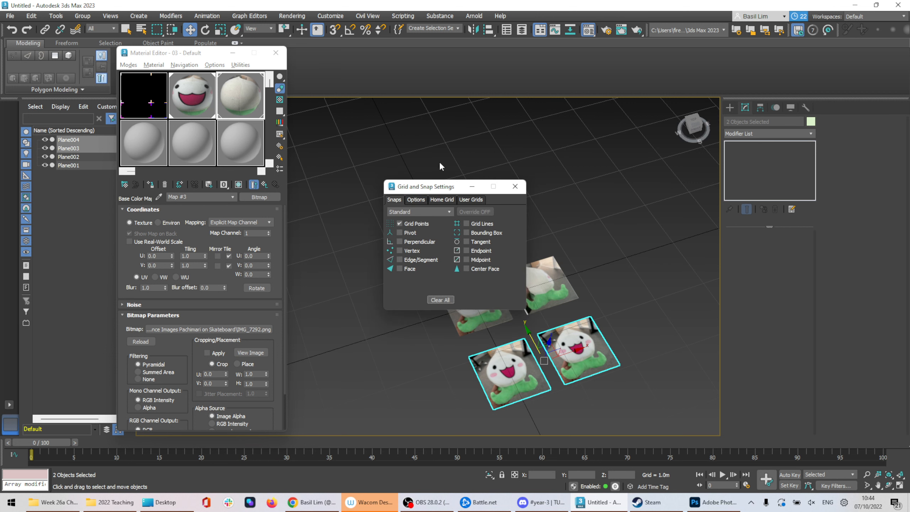
click(515, 186)
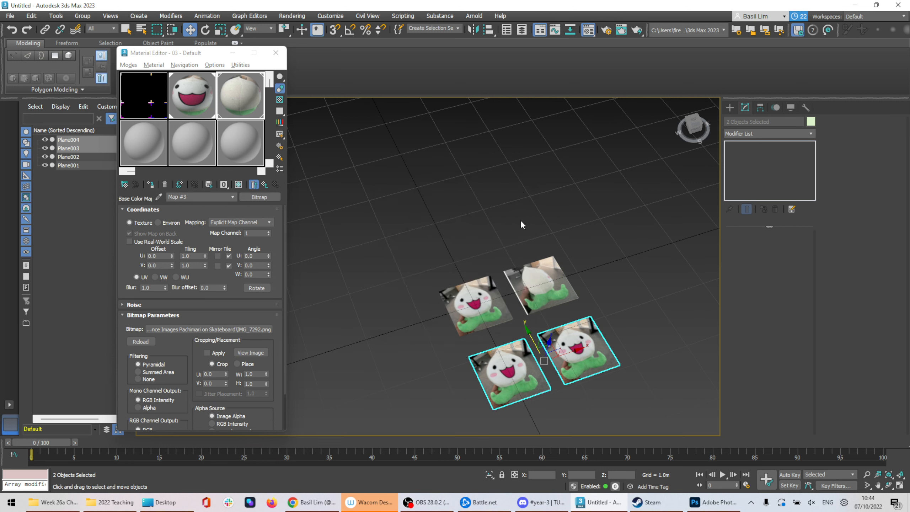
Load IMG_7293 as the base color bitmap of material 07 - Default and assign the material to Plane003 only
click(158, 140)
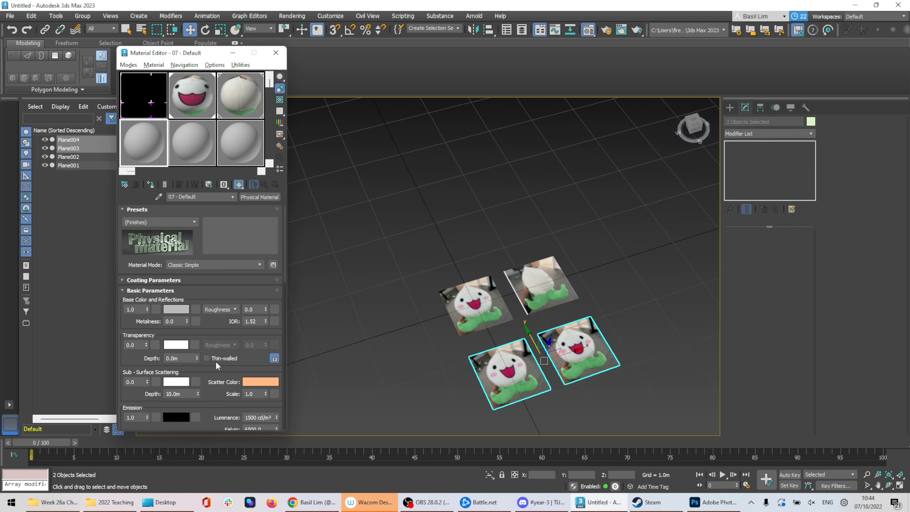
click(197, 309)
click(494, 389)
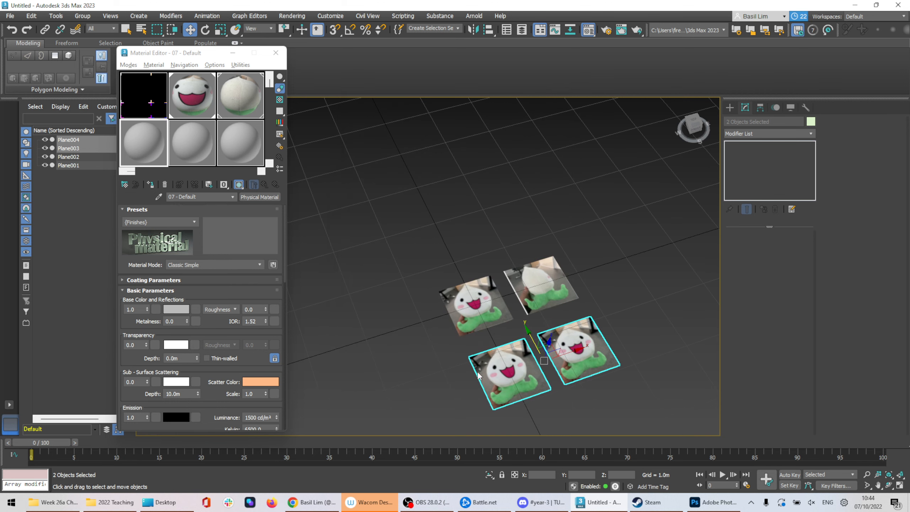
double_click(173, 90)
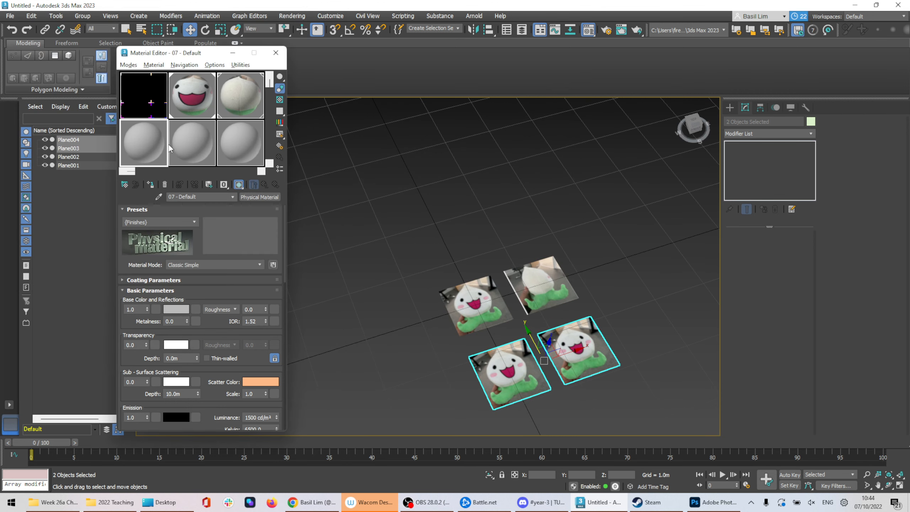
drag(211, 209, 514, 398)
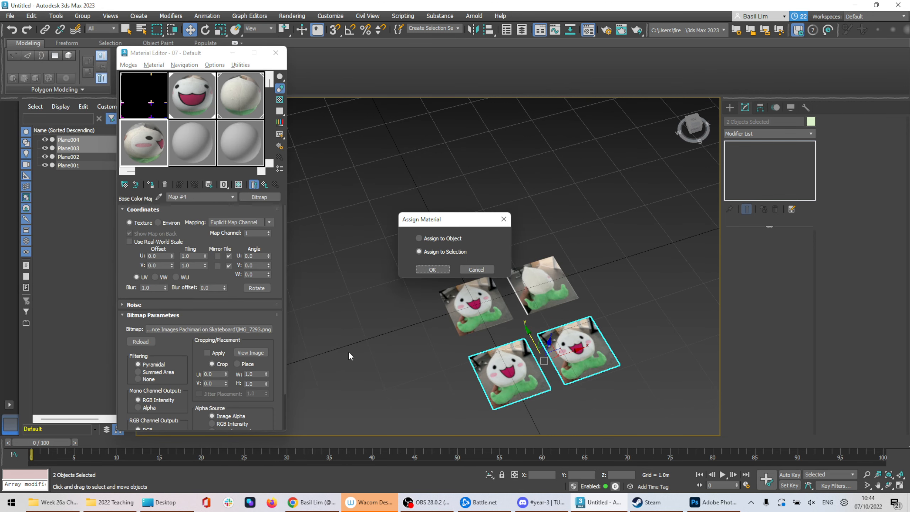
click(433, 269)
click(462, 346)
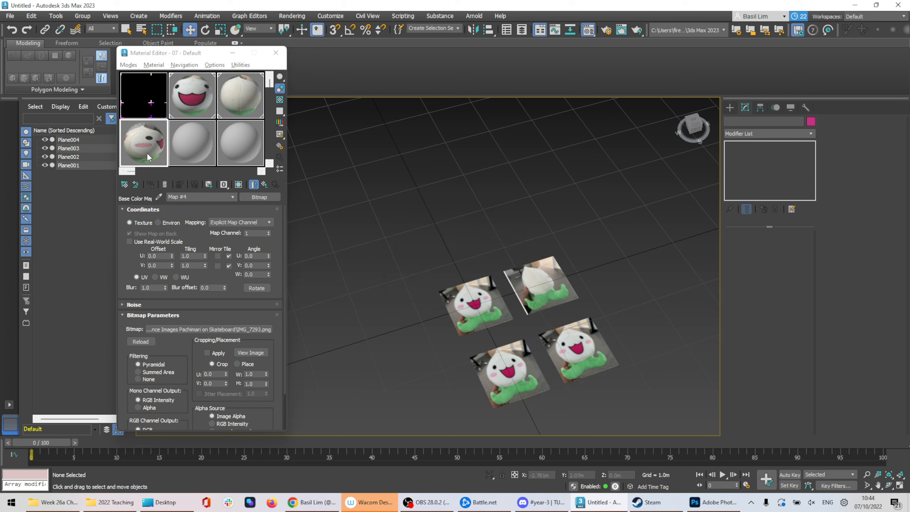
drag(505, 366, 506, 367)
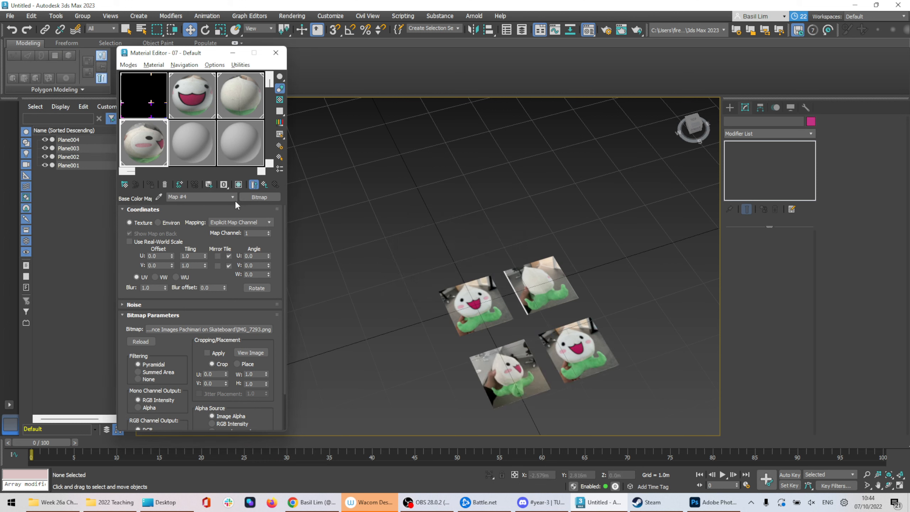
Clone the pair Plane003 and Plane004 as copies twice along Y to add two more rows of reference planes
click(607, 363)
middle_drag(636, 371, 587, 259)
mouse_move(475, 243)
mouse_down()
mouse_move(482, 219)
mouse_move(547, 340)
mouse_up()
key(Return)
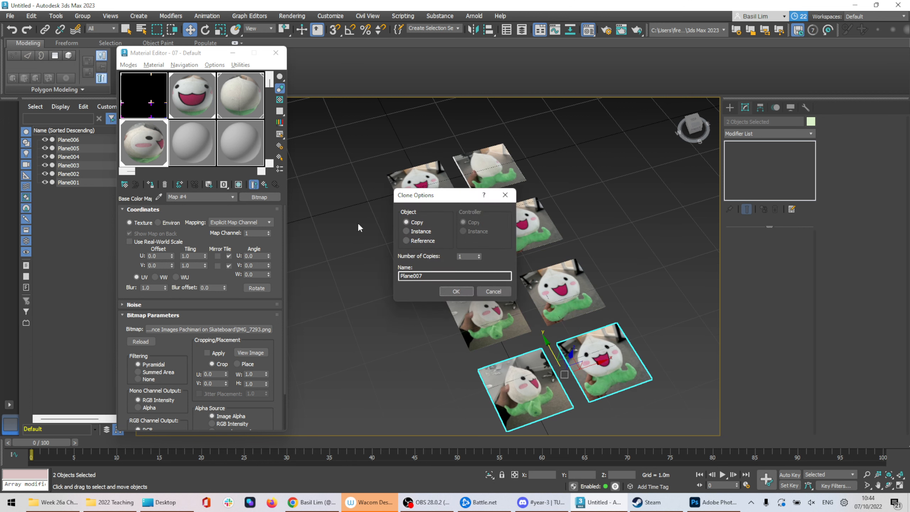
click(460, 293)
Load IMG_7294 as the base color bitmap of material 08 - Default and assign the material to Plane004 in the second row
click(200, 150)
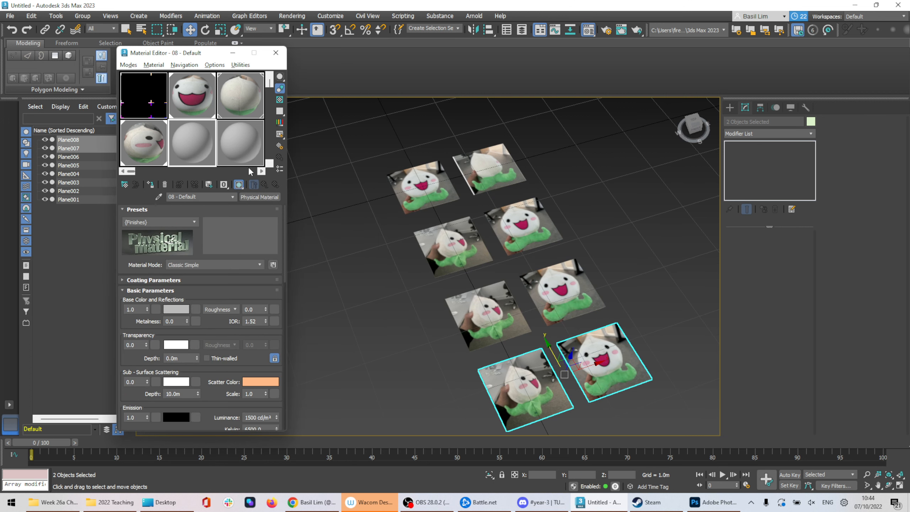
click(195, 309)
key(Escape)
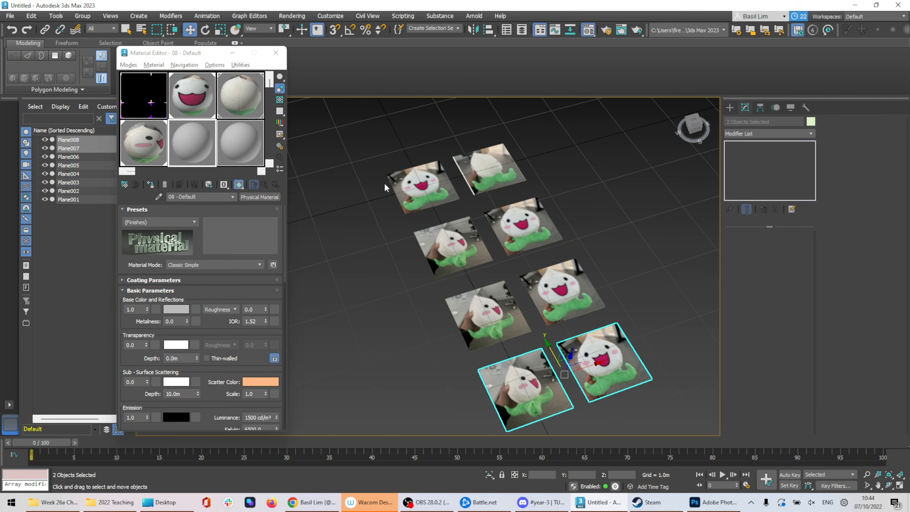
double_click(230, 92)
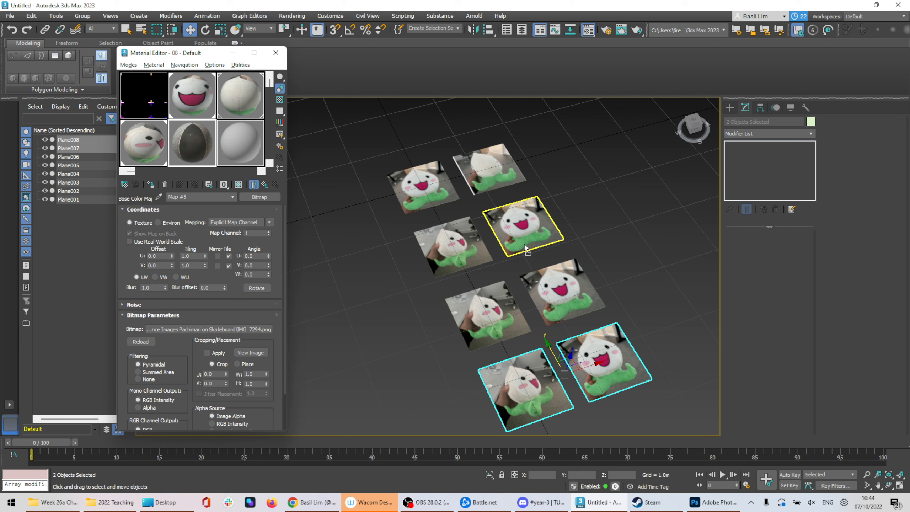
drag(525, 248, 526, 248)
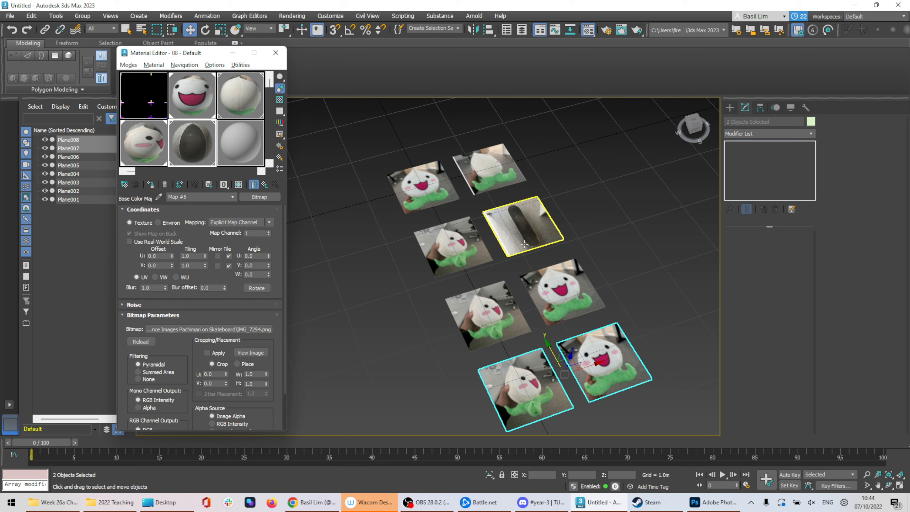
Load IMG_7295 as the base color bitmap of material 09 - Default and assign it to the third row's plane below the IMG_7293 plane
click(229, 147)
click(196, 321)
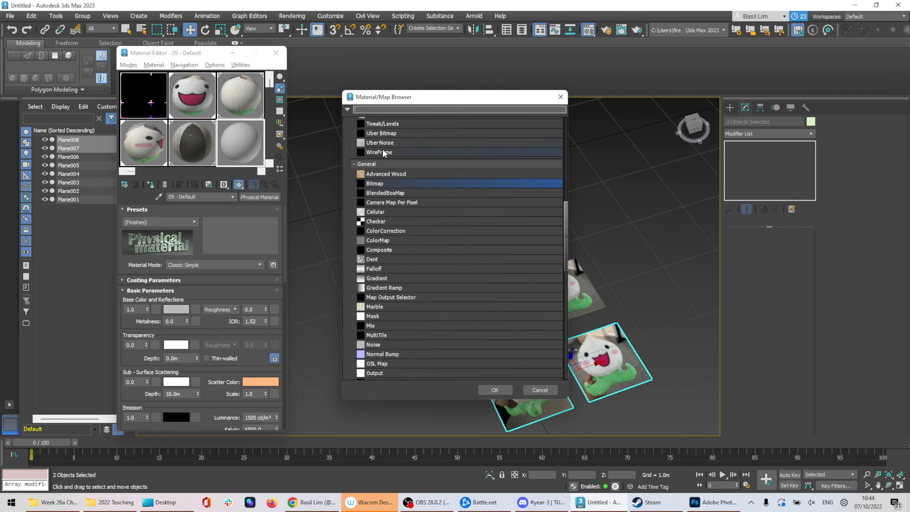
double_click(386, 183)
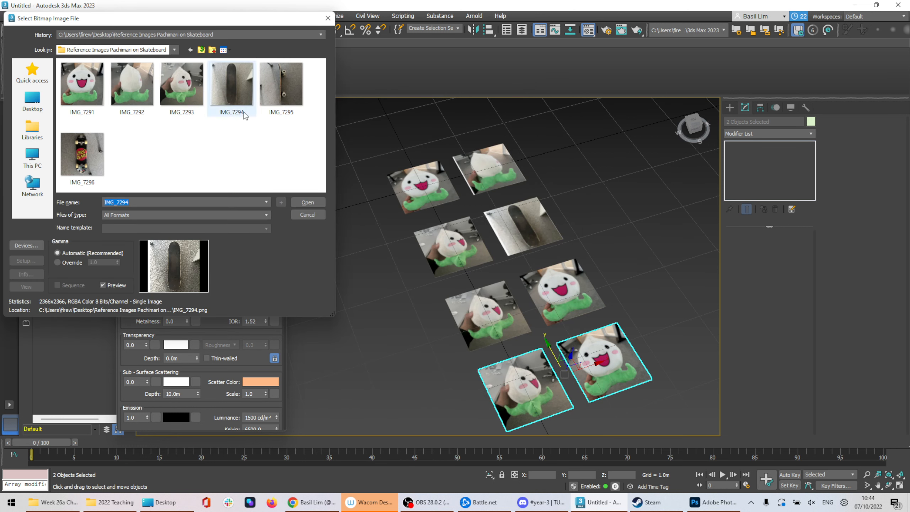
double_click(283, 90)
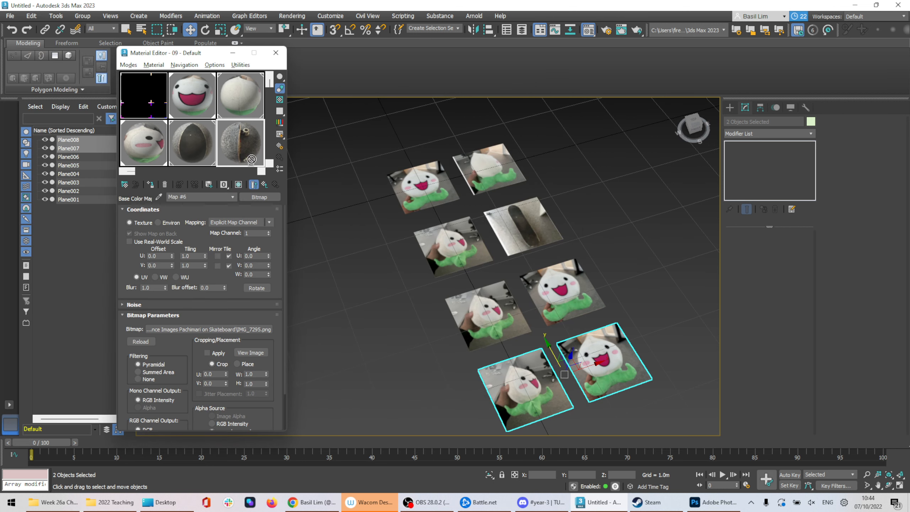
drag(486, 318, 486, 317)
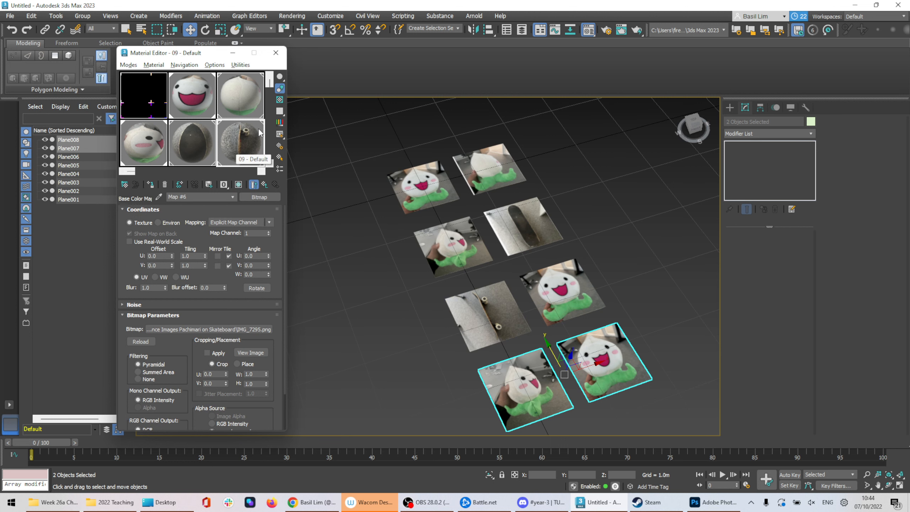
Load IMG_7296 as the base color bitmap of material 13 - Default and assign it to the remaining plane in the third row
drag(269, 83, 269, 118)
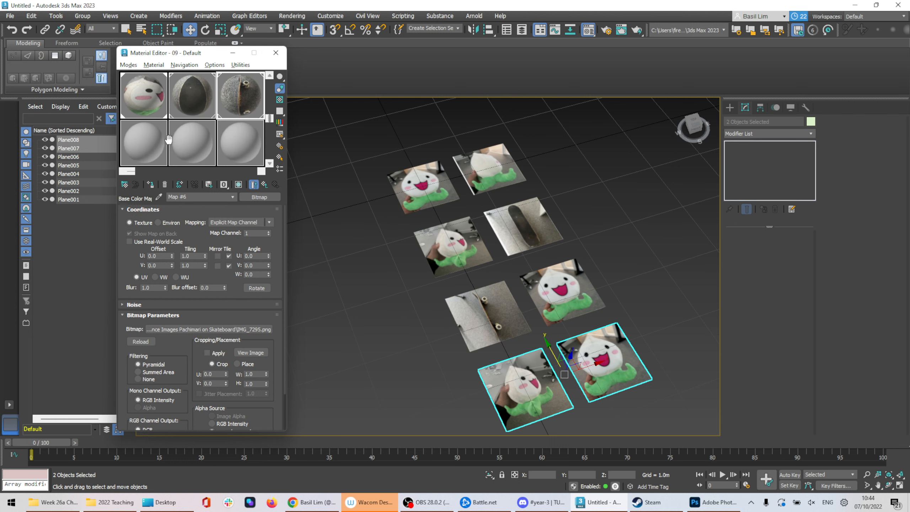
click(156, 150)
click(197, 310)
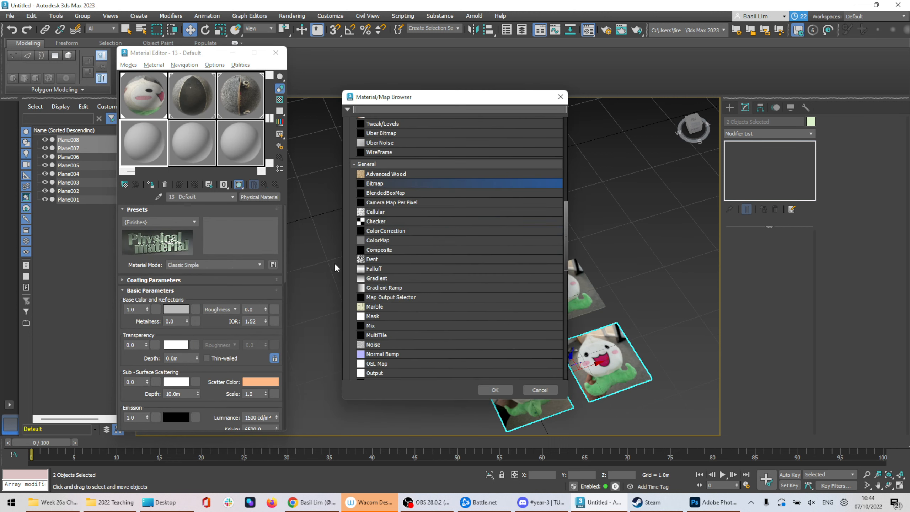
double_click(390, 183)
click(97, 172)
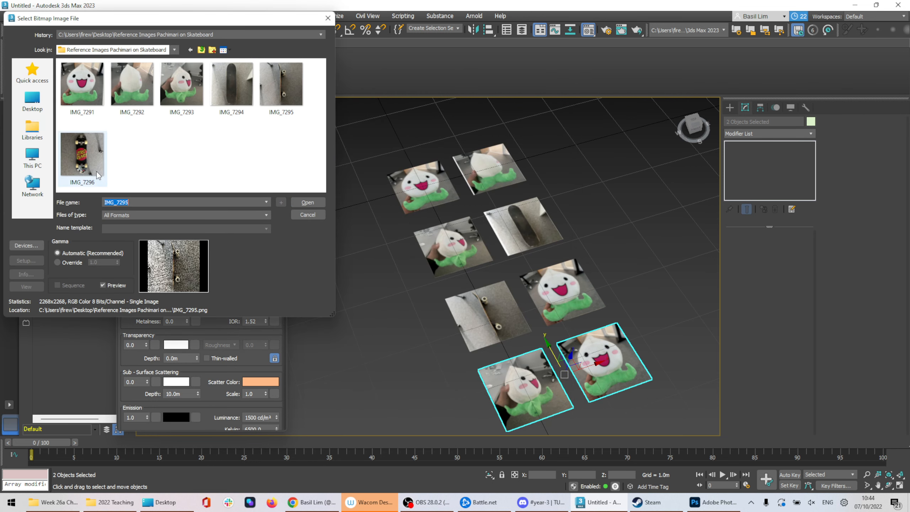
click(308, 202)
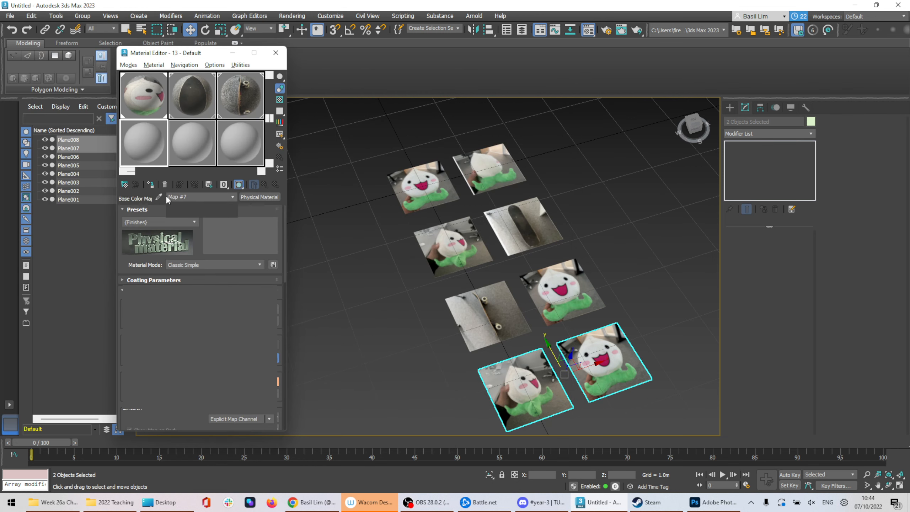
drag(482, 295, 561, 301)
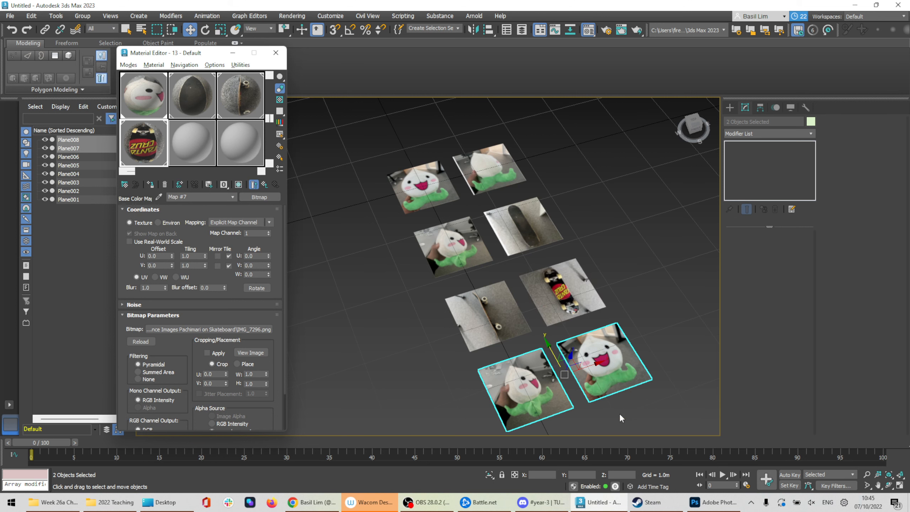
Delete the two surplus planes in the fourth row, Plane007 and Plane008, and close the Material Editor
drag(634, 430, 520, 387)
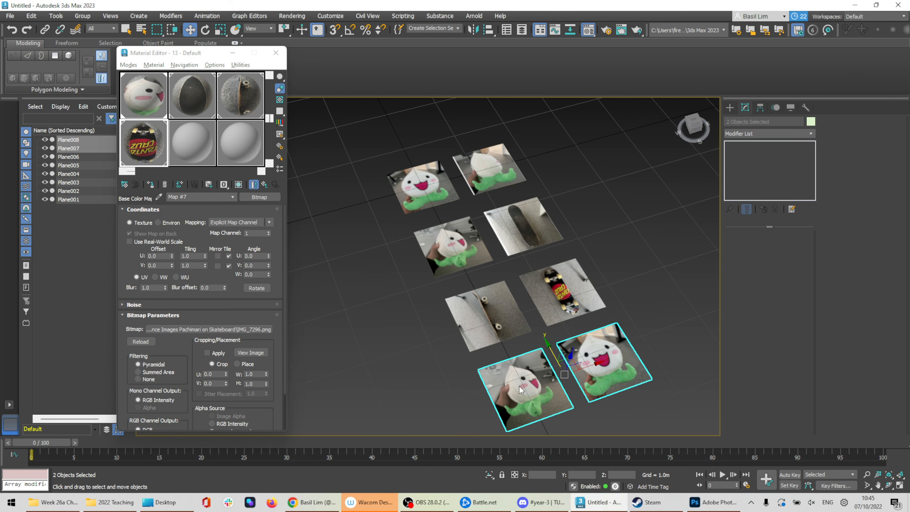
key(Delete)
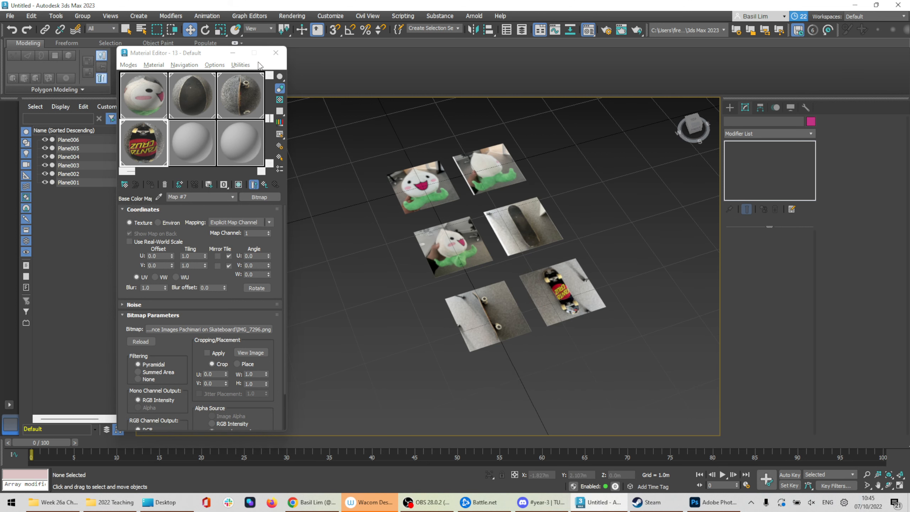
click(275, 52)
Hide the skateboard reference planes Plane004, Plane005 and Plane006, keeping the three plush toy planes shown
click(441, 194)
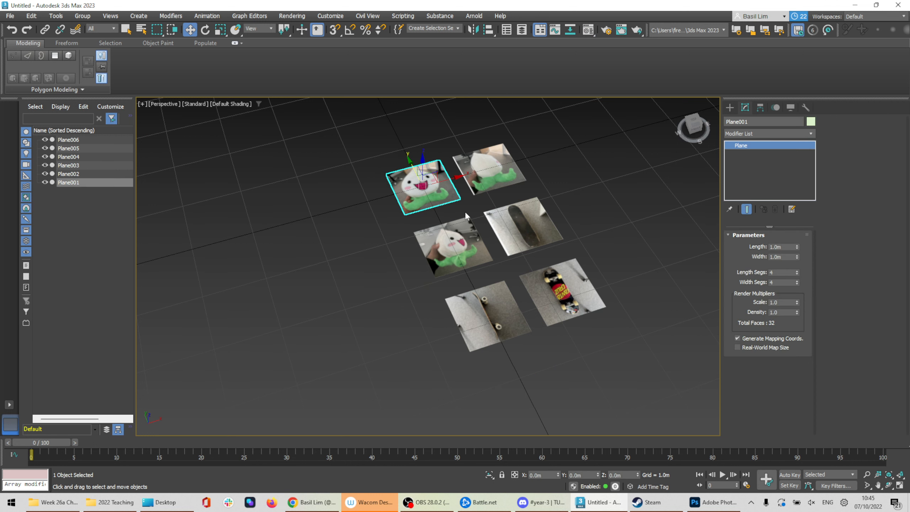
scroll(465, 211, up, 4)
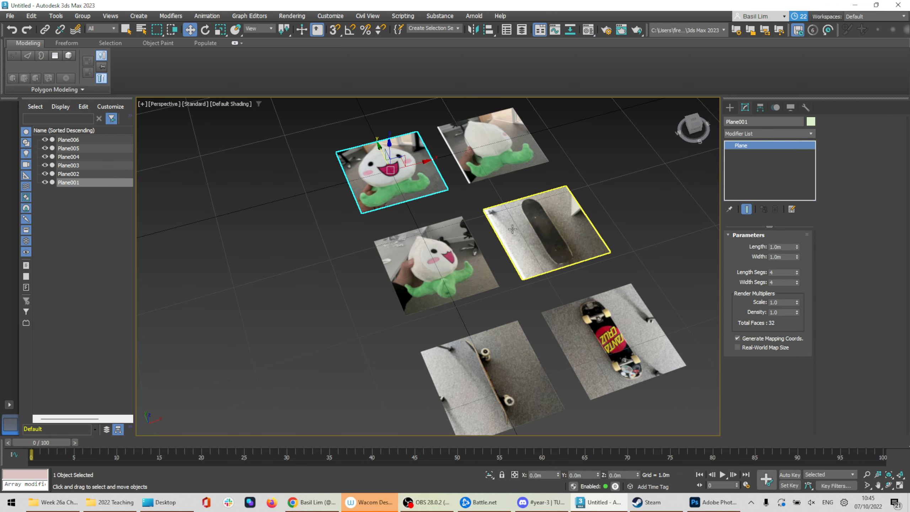
click(46, 182)
click(45, 174)
click(44, 164)
click(44, 165)
click(45, 174)
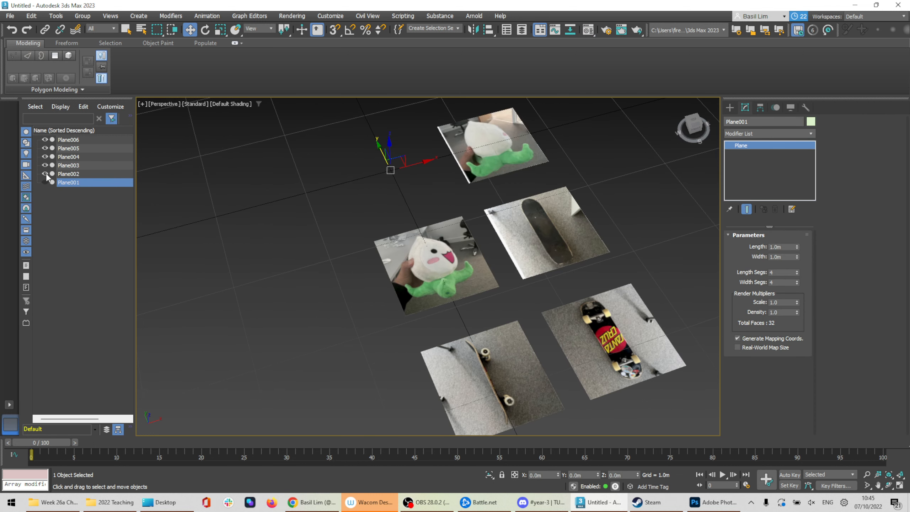
click(45, 182)
click(44, 157)
click(45, 148)
click(45, 140)
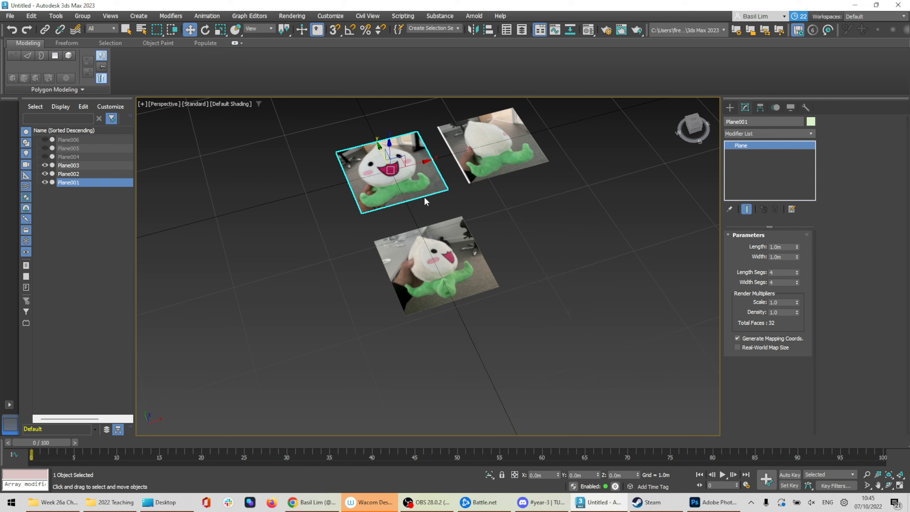
Turn on angle snap and rotate the front-view plush plane, Plane001, until it stands vertical
alt+middle_drag(490, 209, 484, 247)
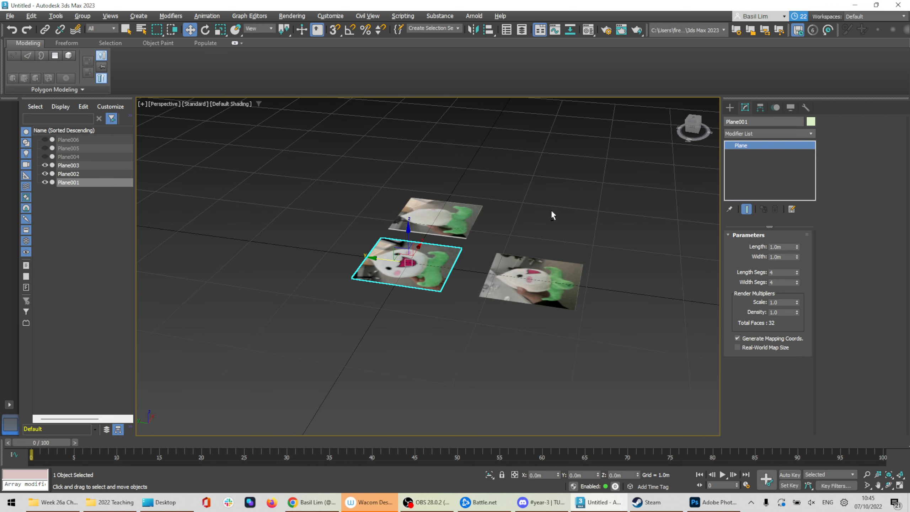
alt+middle_drag(552, 212, 542, 230)
click(513, 265)
click(409, 259)
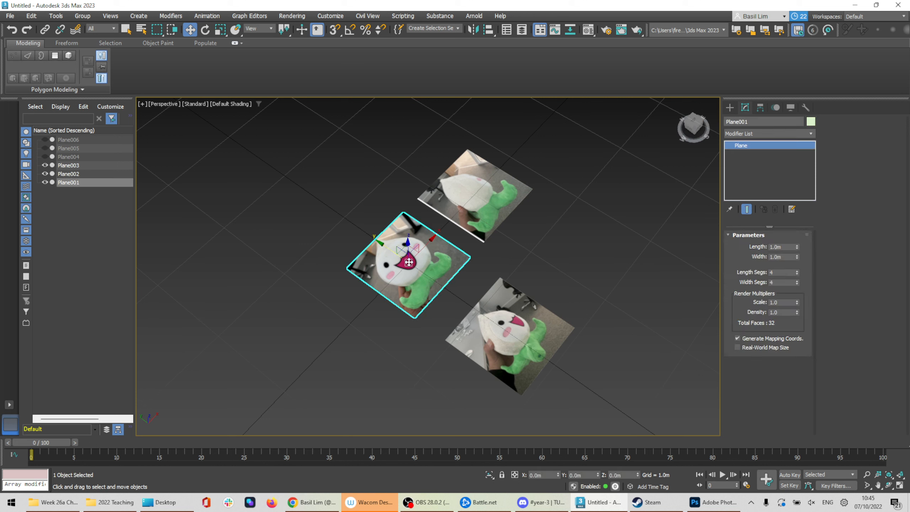
key(e)
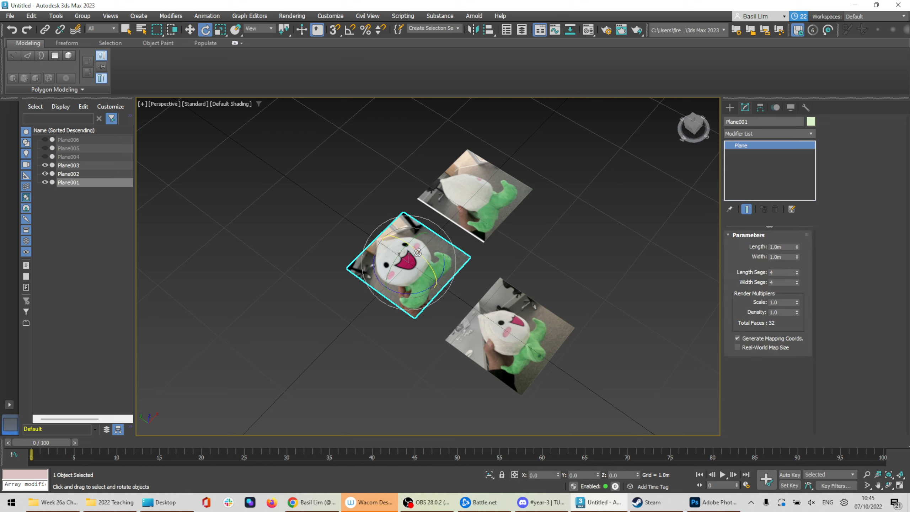
drag(417, 252, 445, 272)
key(ctrl+z)
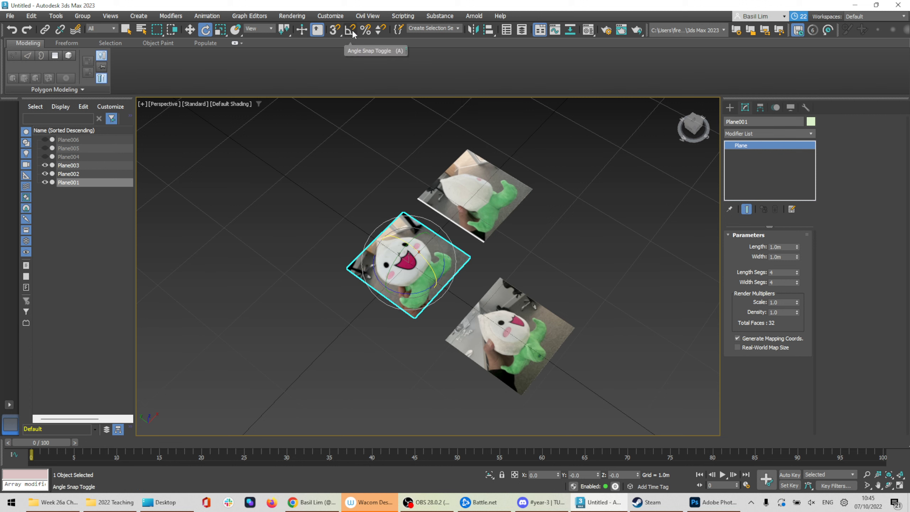
click(352, 30)
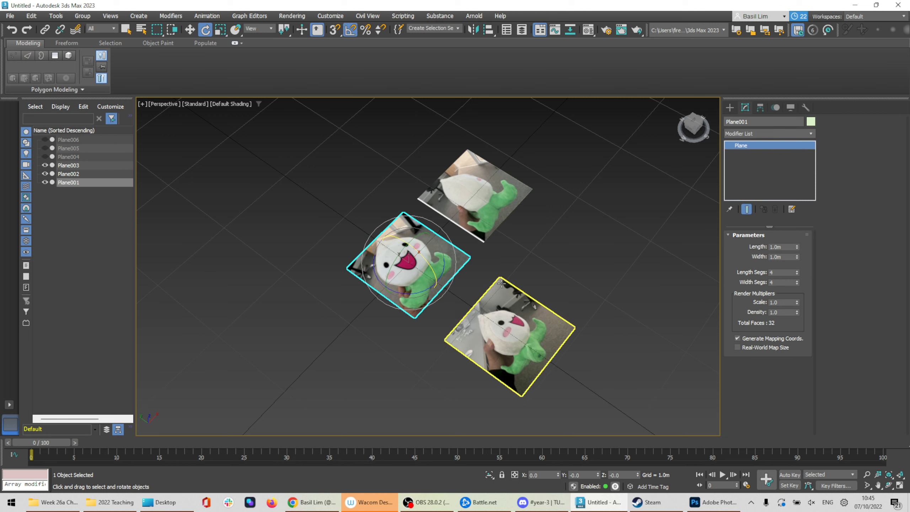
drag(422, 256, 461, 279)
key(w)
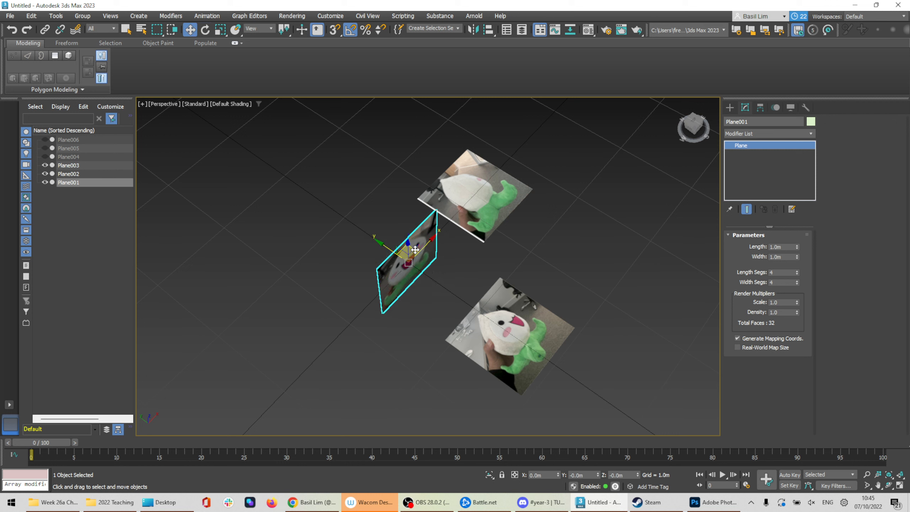
Move the upright front-view plane, Plane001, with grid snapping to the grid point at X 0 m, Y 1 m
drag(415, 250, 346, 203)
key(a)
key(s)
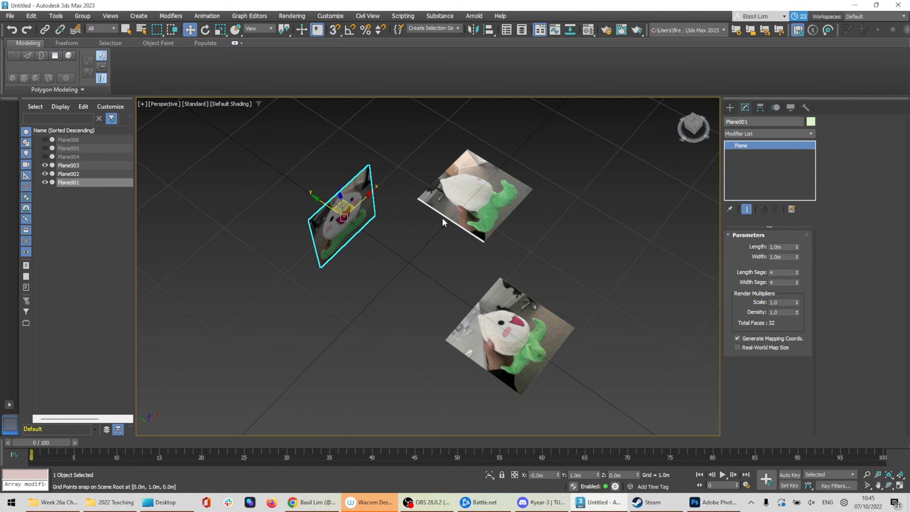
Rotate the back-view plane, Plane002, with angle snap on until it stands vertical, perpendicular to Plane001
click(472, 184)
key(e)
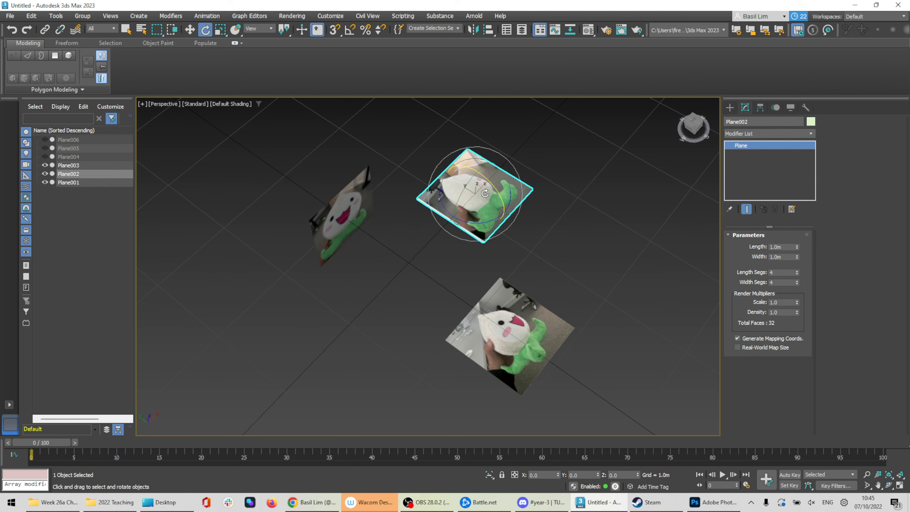
drag(491, 179, 537, 229)
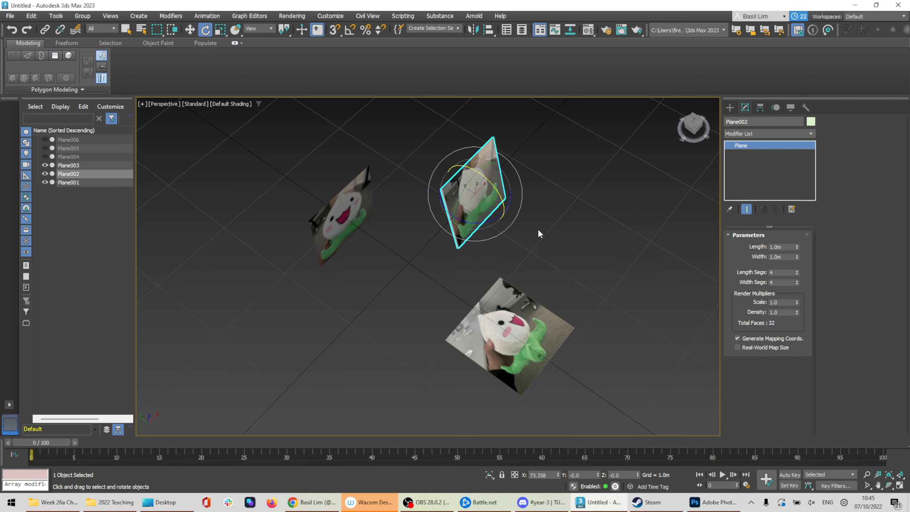
key(ctrl+z)
key(a)
drag(498, 194, 448, 228)
key(w)
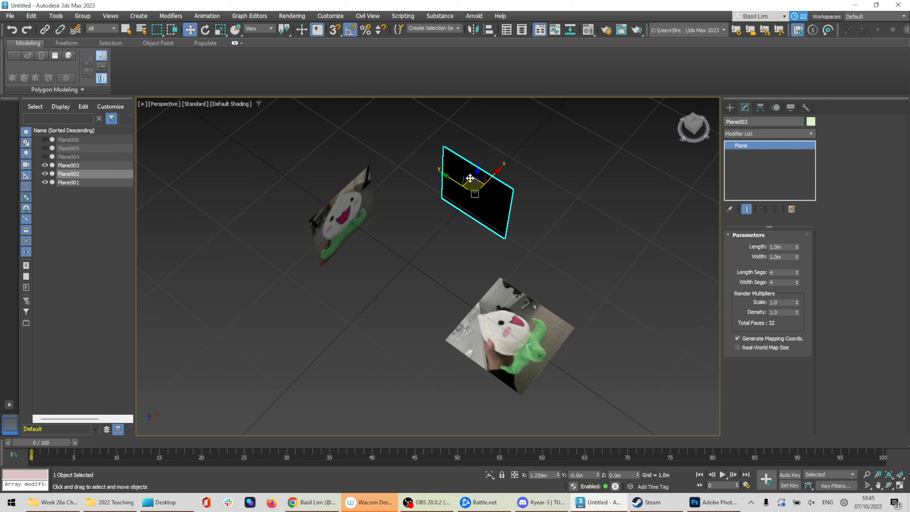
Move Plane002 with grid snapping to the grid point at X 1 m, Y 0 m
key(s)
drag(470, 179, 478, 223)
key(s)
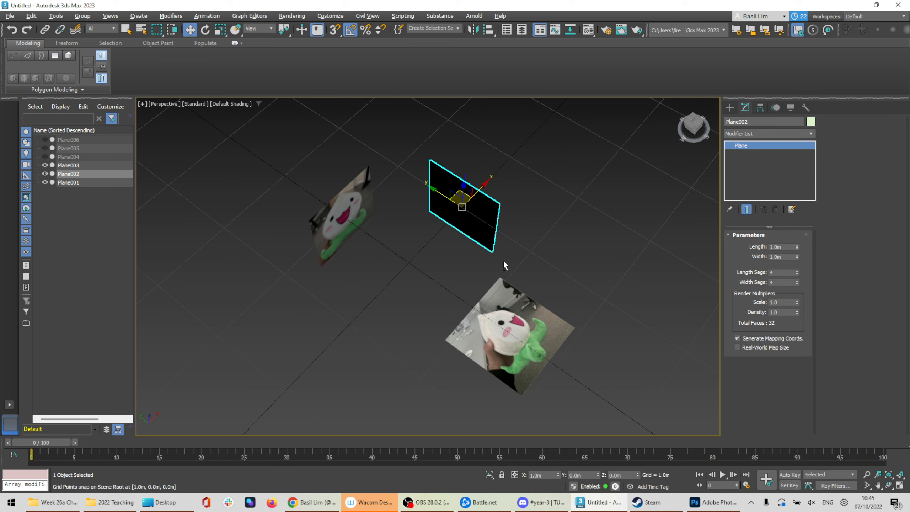
Stand the three-quarter-view plane, Plane003, upright at a diagonal and place it between the other two at about X 0.83 m, Y 0.74 m
alt+middle_drag(504, 265, 520, 211)
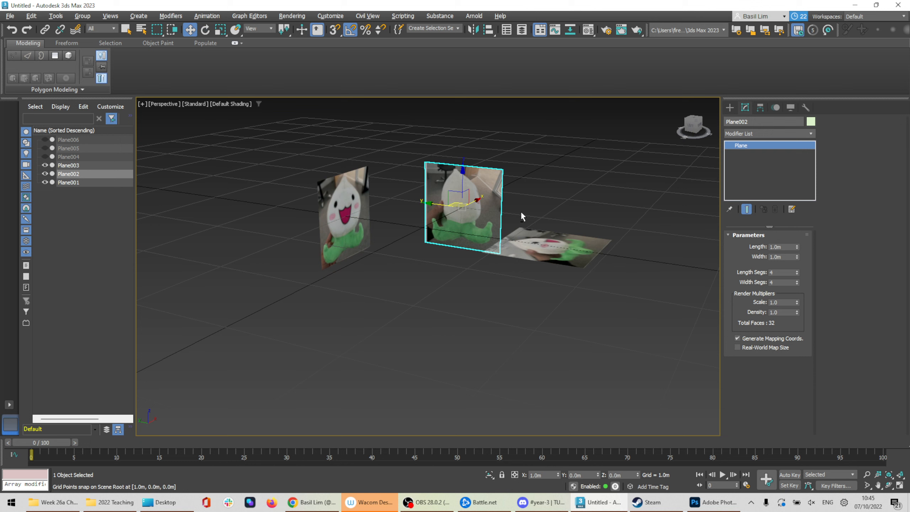
click(542, 241)
alt+middle_drag(541, 241, 573, 302)
key(e)
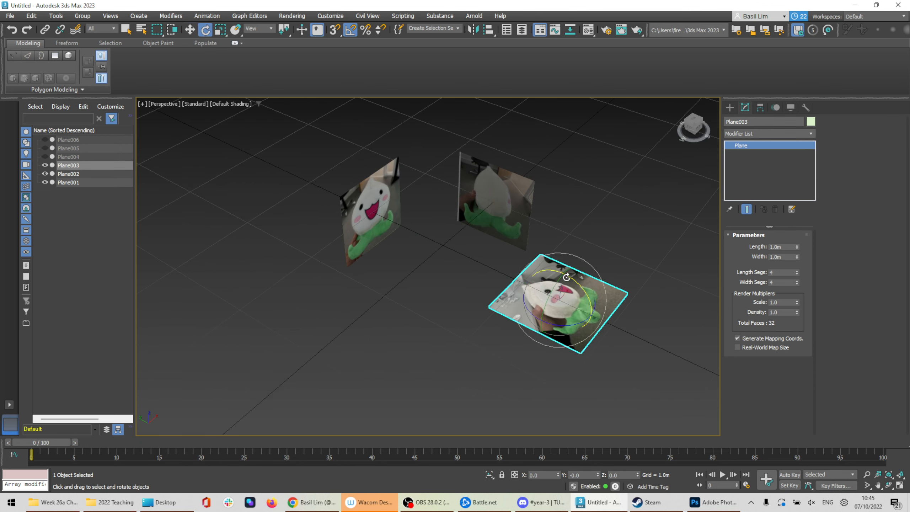
drag(586, 286, 552, 327)
key(ctrl+z)
key(w)
drag(552, 286, 427, 172)
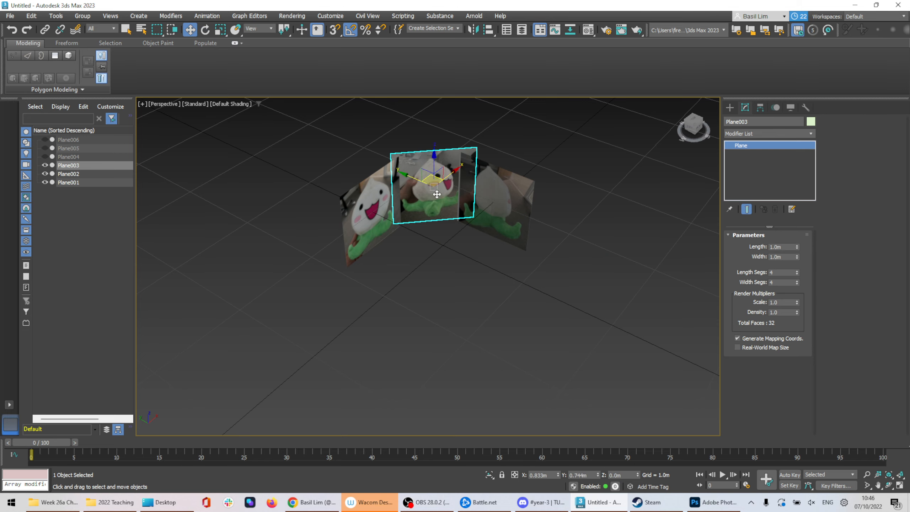
Select all three plush planes and raise them together to about Z 0.45 m so their lower edges sit near the grid
scroll(490, 244, up, 5)
scroll(493, 243, down, 10)
scroll(483, 225, up, 6)
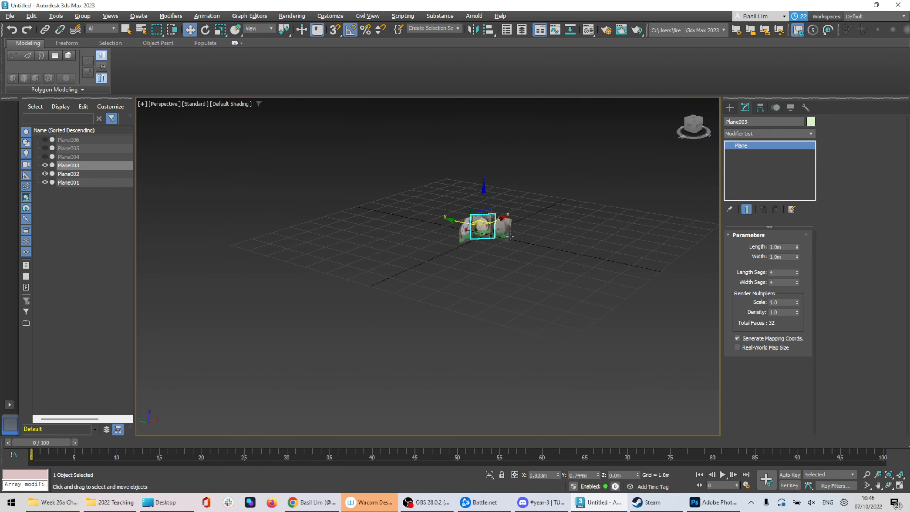
drag(447, 204, 669, 285)
alt+middle_drag(669, 284, 641, 256)
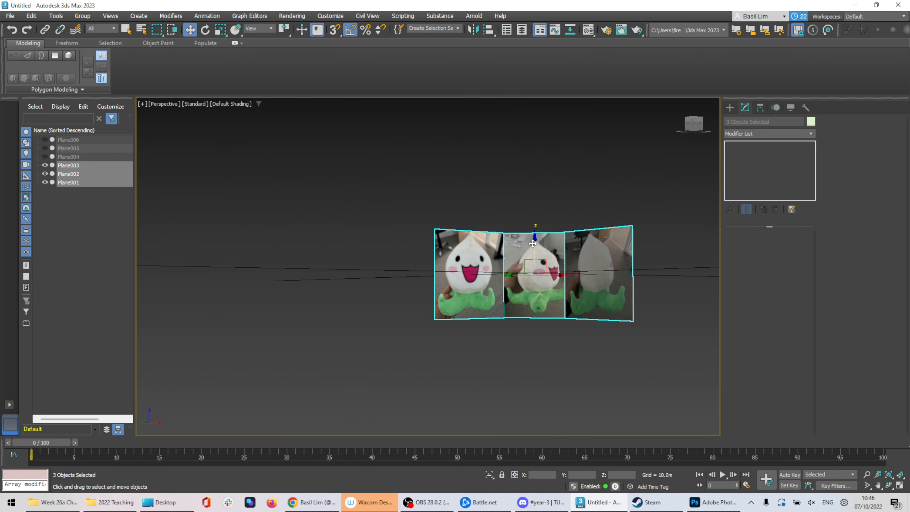
drag(547, 256, 527, 204)
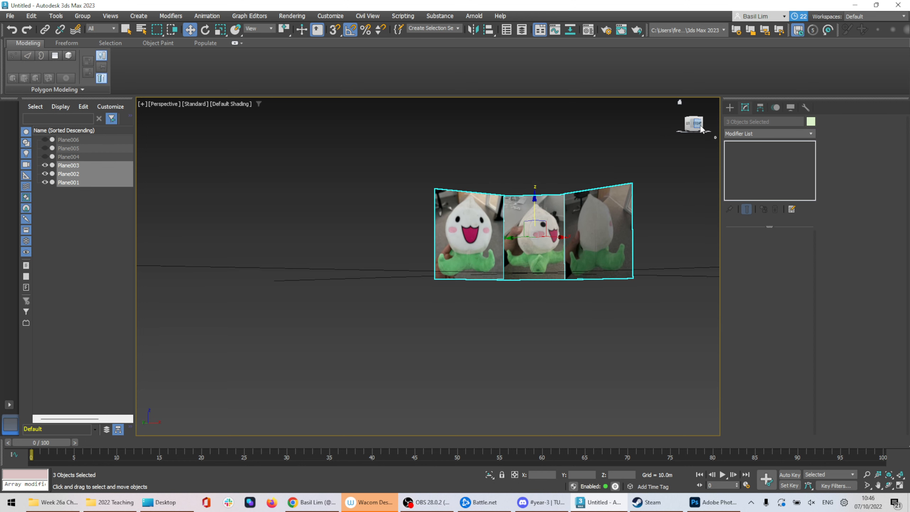
Switch the viewport to orthographic projection facing the front plane and lower Plane001 by about 0.035 m
alt+middle_drag(528, 204, 555, 232)
scroll(545, 240, up, 6)
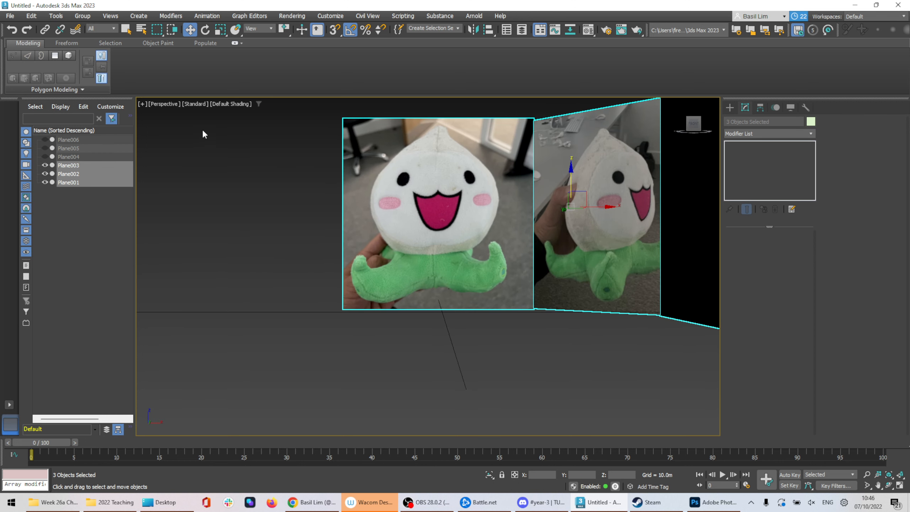
click(168, 111)
click(179, 149)
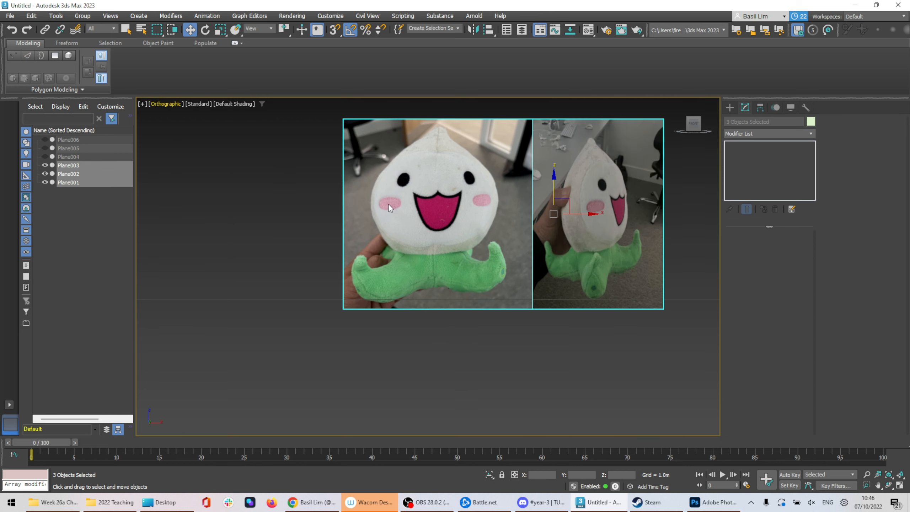
click(449, 195)
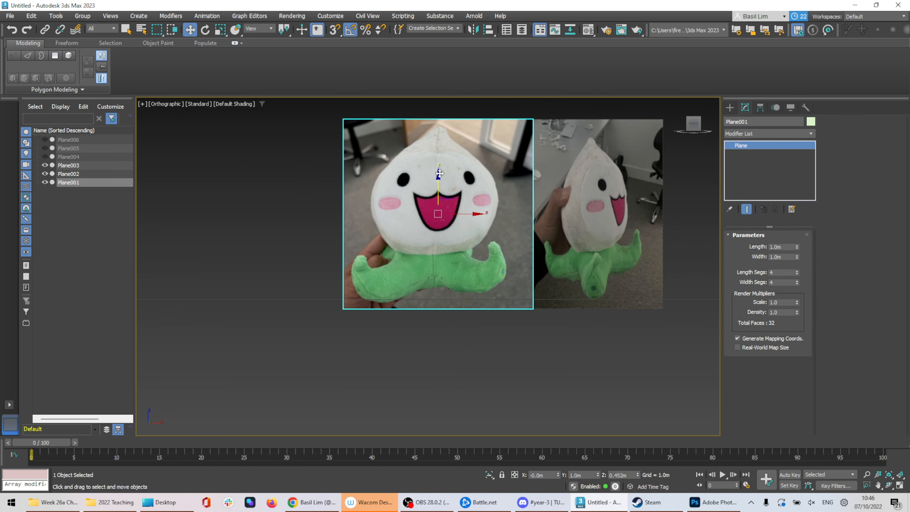
drag(439, 173, 440, 180)
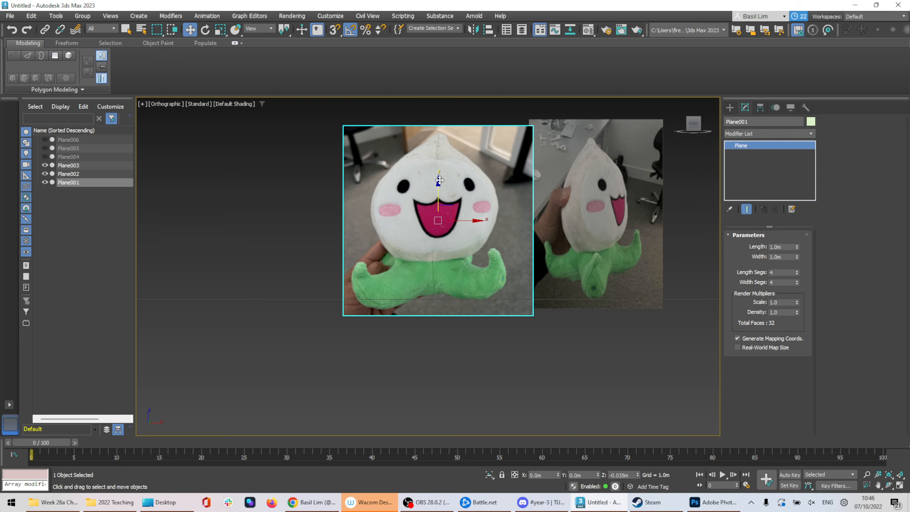
Lower Plane003 to about Z 0.42 m and scale it up uniformly to about 105 percent to match the front-view plush
click(695, 126)
alt+middle_drag(566, 235, 593, 241)
click(591, 207)
drag(602, 176, 602, 183)
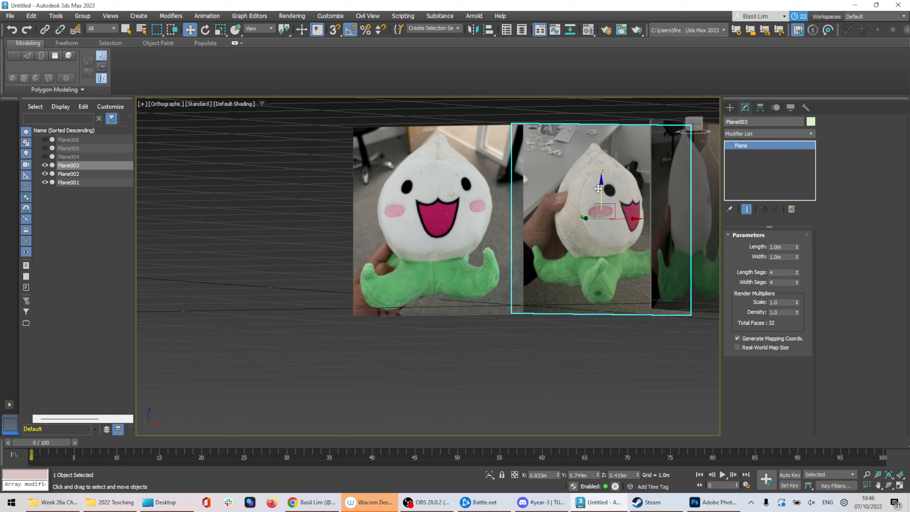
key(r)
drag(604, 224, 603, 208)
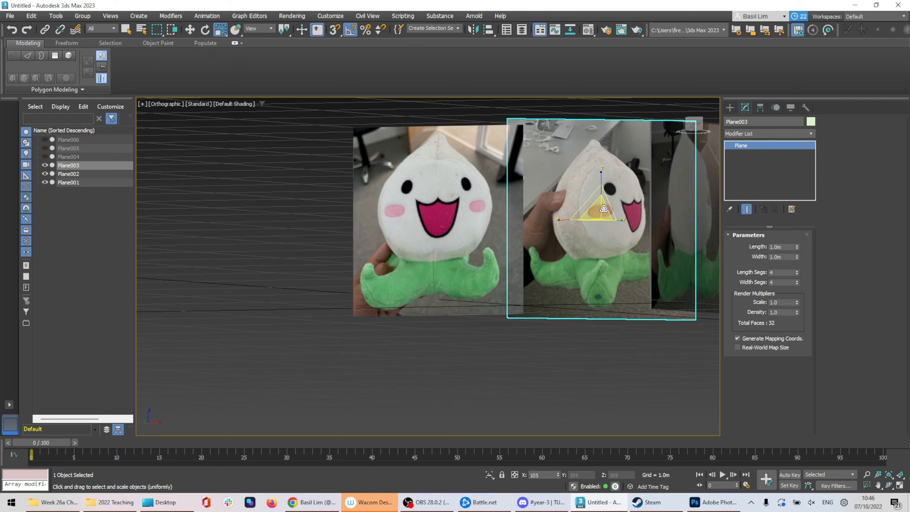
Fine-tune Plane003's height and enlarge it uniformly to about 110 percent so its plush lines up with the front view
key(e)
key(w)
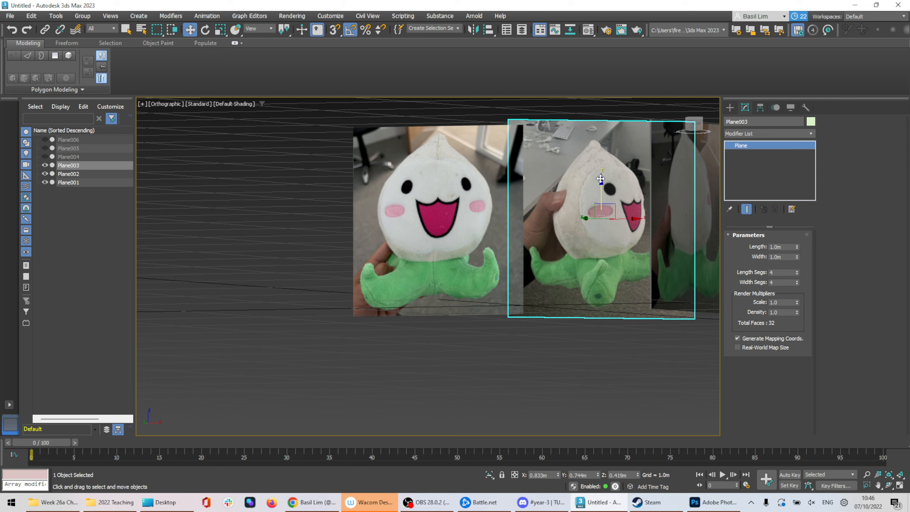
drag(598, 182, 598, 184)
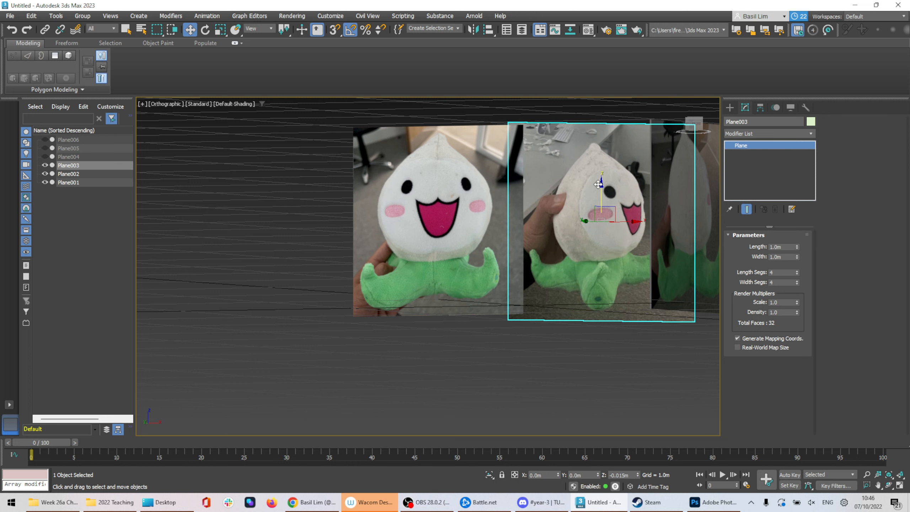
key(r)
drag(599, 209, 600, 200)
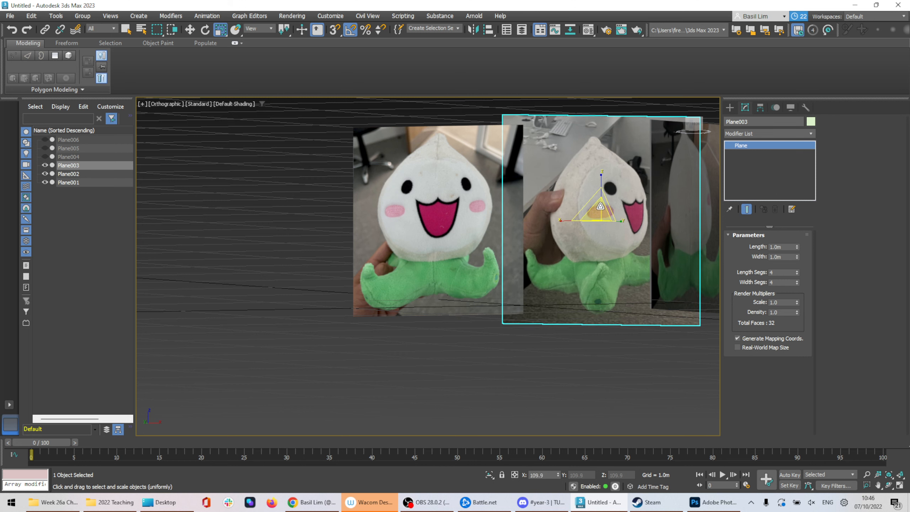
key(w)
Enlarge the back-view plane, Plane002, slightly and lower it to about Z 0.43 m to line its plush up with Plane003
alt+middle_drag(607, 185, 679, 131)
click(689, 125)
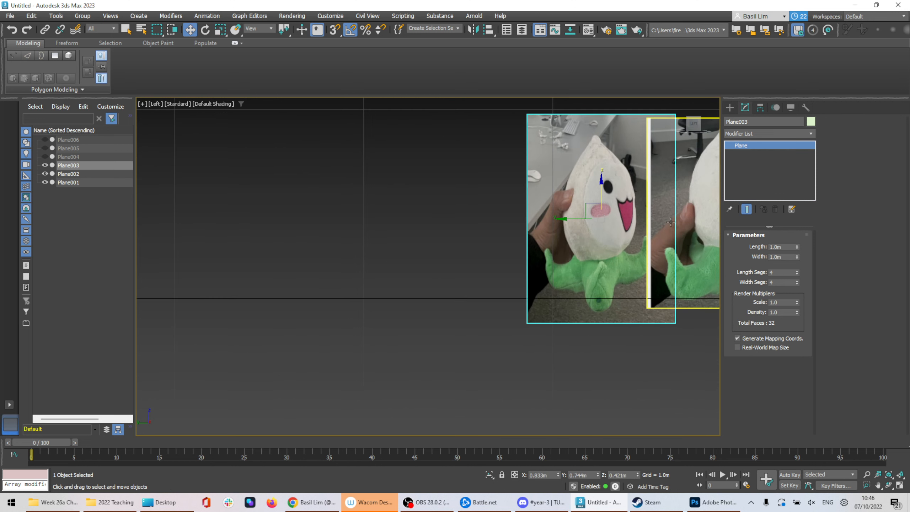
click(593, 214)
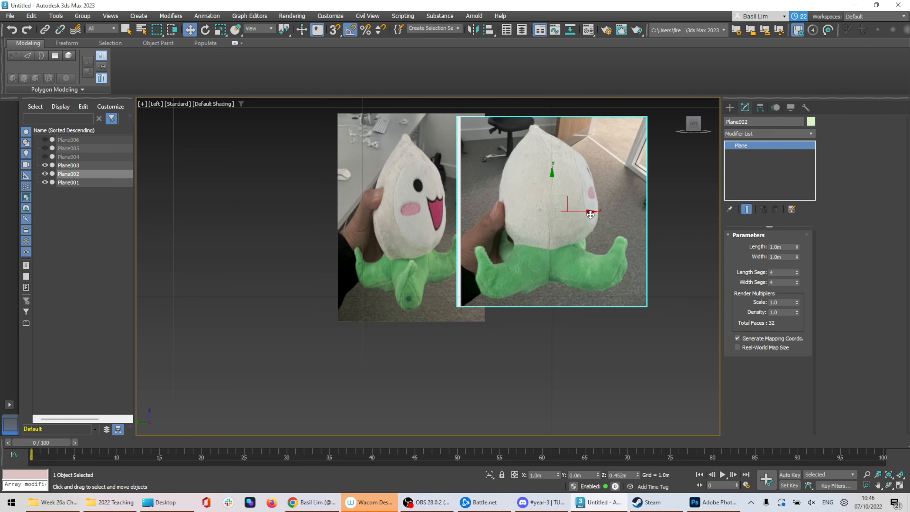
alt+middle_drag(628, 225, 656, 163)
click(688, 124)
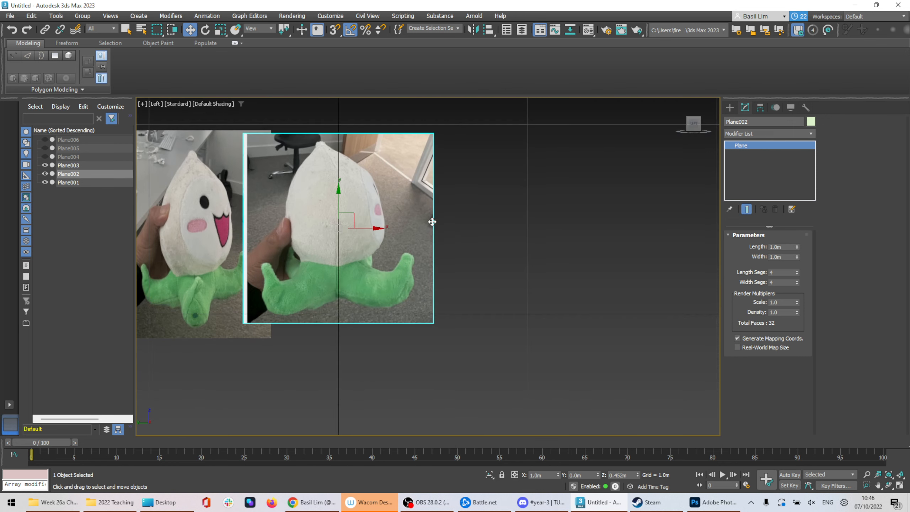
alt+middle_drag(496, 181, 571, 233)
key(r)
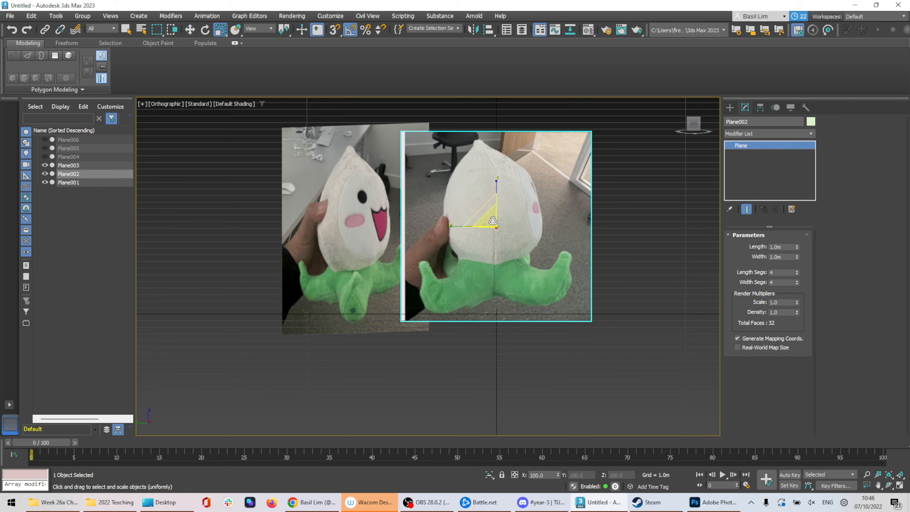
key(w)
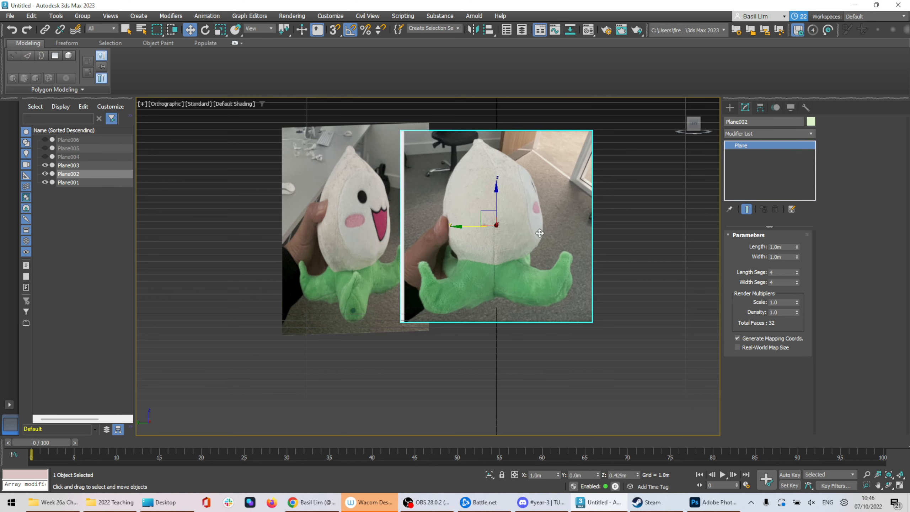
alt+middle_drag(540, 233, 512, 238)
Save the scene as "Pachimari on a Skateboard" in the Asset Design 2022-23 folder on the Desktop
key(ctrl+s)
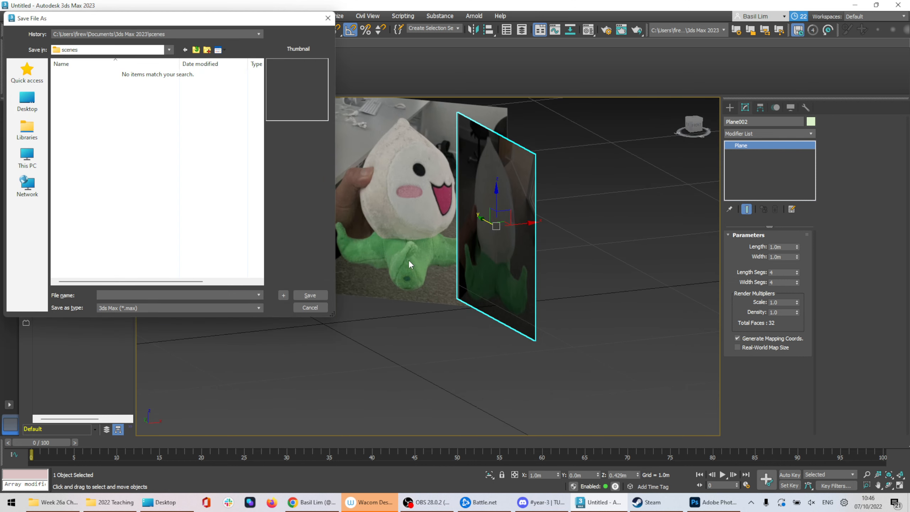
click(32, 100)
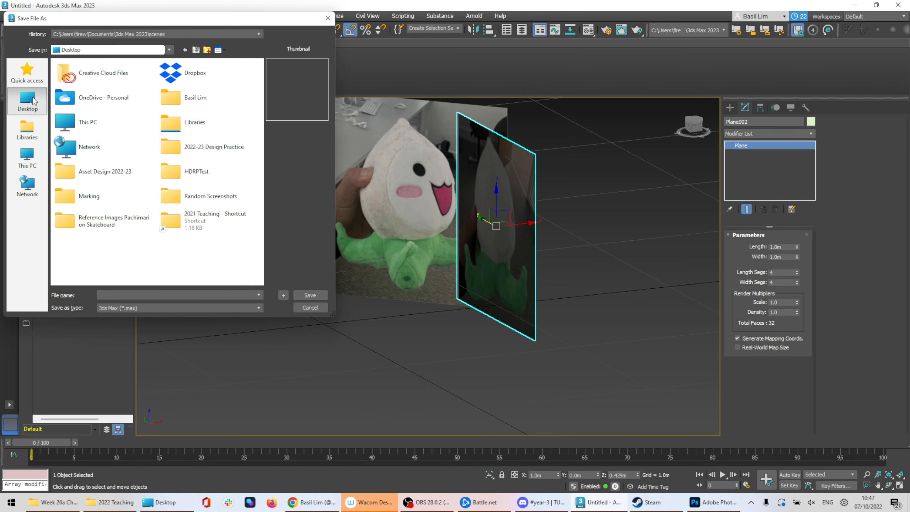
click(133, 178)
double_click(119, 176)
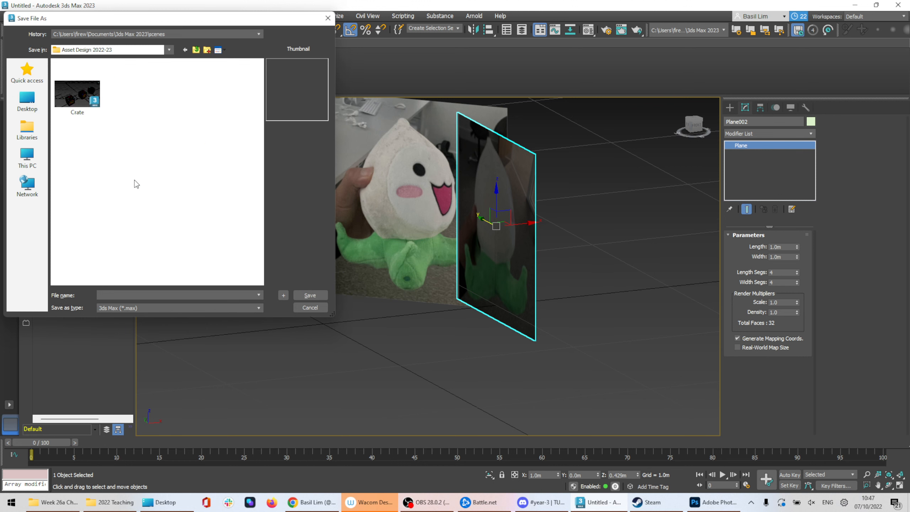
text(Pachimari on a Skateboard)
key(Return)
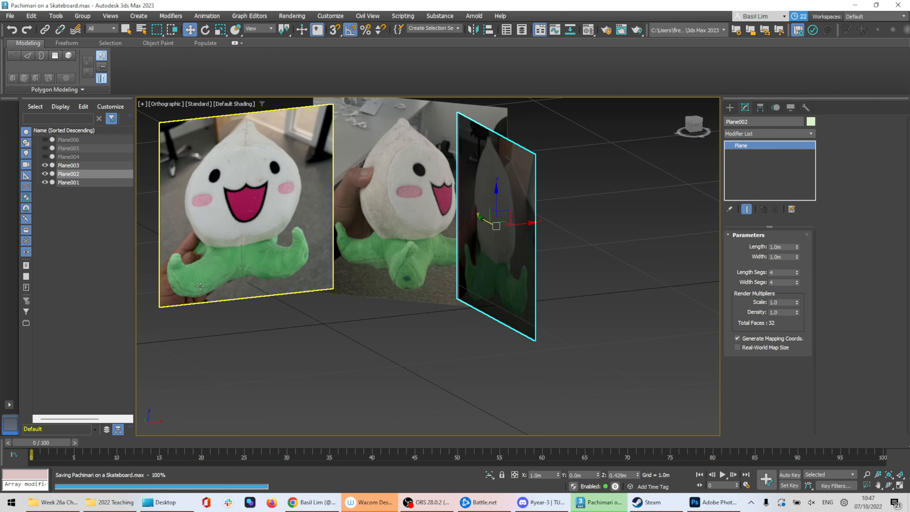
Rearrange the scene object list so the Frozen column shows beside the plane names
alt+middle_drag(432, 244, 469, 255)
mouse_move(520, 258)
alt+middle_down()
mouse_move(519, 234)
mouse_move(505, 252)
mouse_move(511, 258)
mouse_move(441, 254)
mouse_move(525, 268)
alt+middle_up()
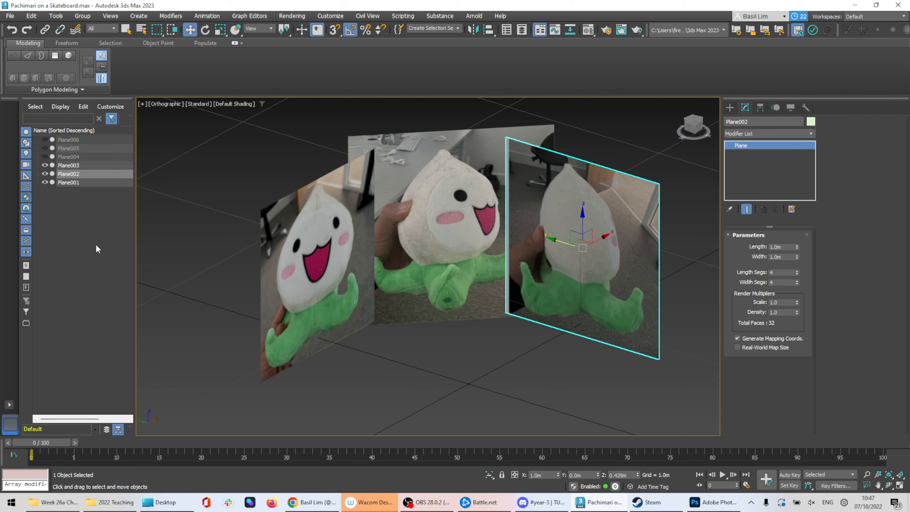
drag(92, 419, 114, 419)
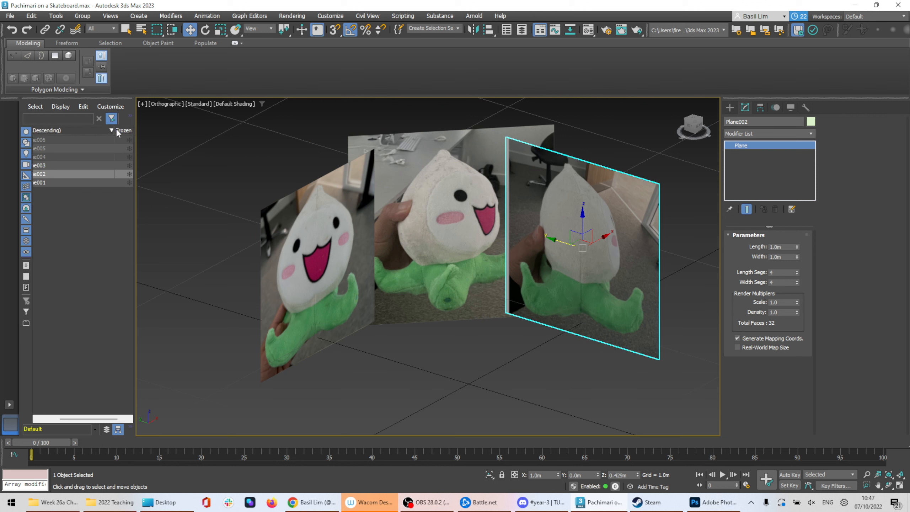
drag(73, 129, 73, 129)
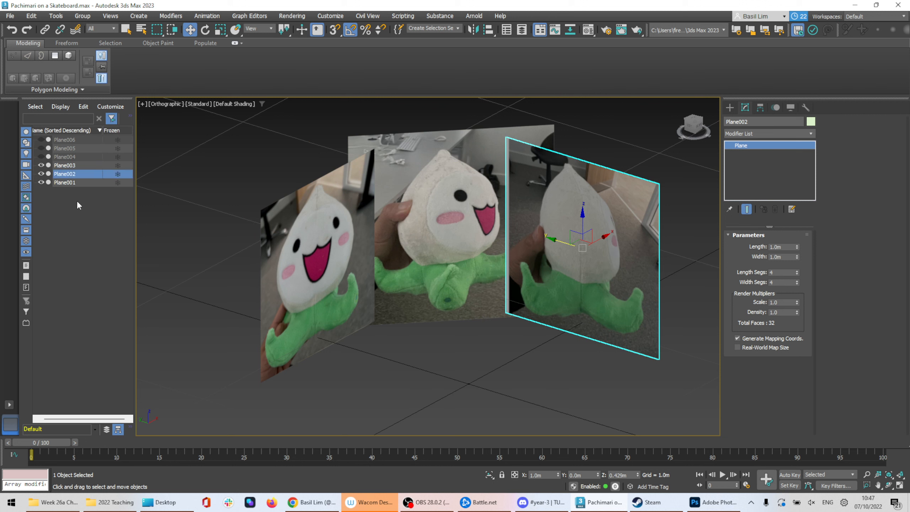
Try freezing the three plush planes, Plane001 to Plane003, and unfreeze them again
click(75, 181)
shift+click(75, 164)
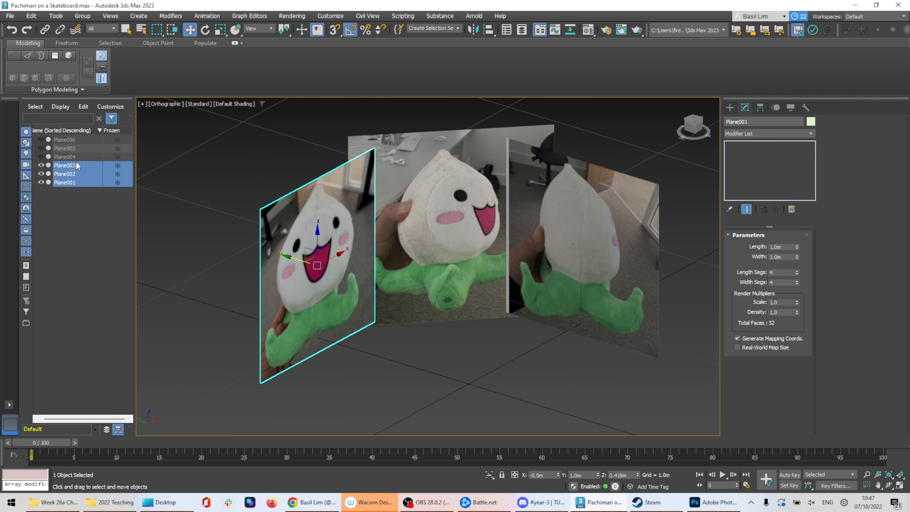
click(118, 166)
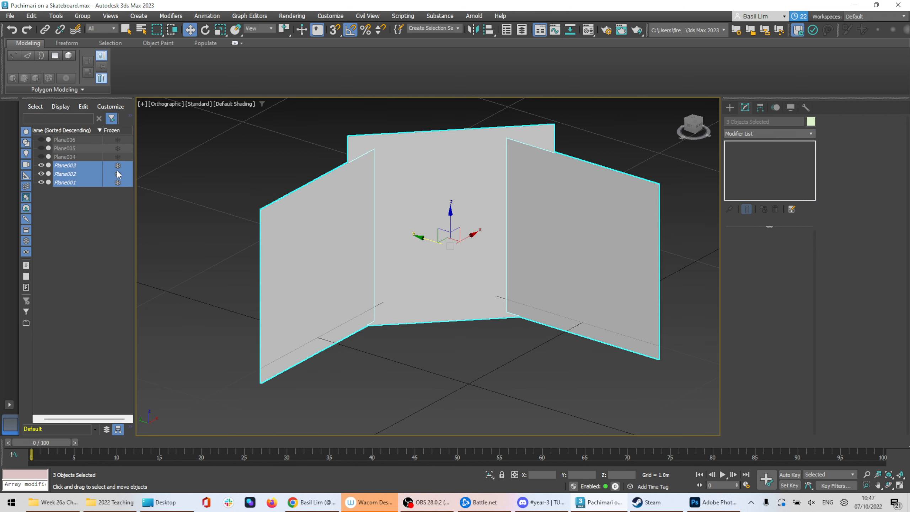
click(118, 166)
click(118, 166)
click(118, 167)
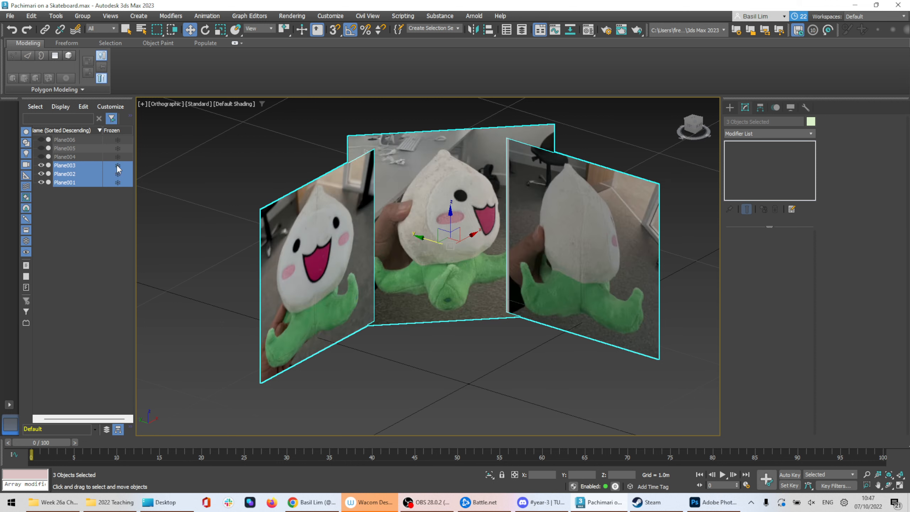
Freeze the three plush reference planes, Plane001 to Plane003, and clear the selection
click(118, 166)
click(117, 166)
click(118, 166)
click(251, 148)
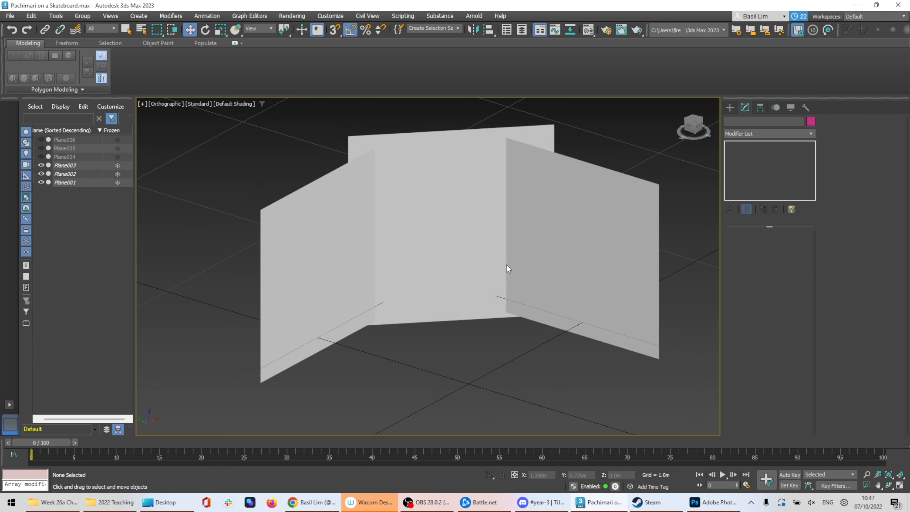
Turn off Show Frozen in Gray in the object properties of Plane001, Plane002 and Plane003
click(76, 182)
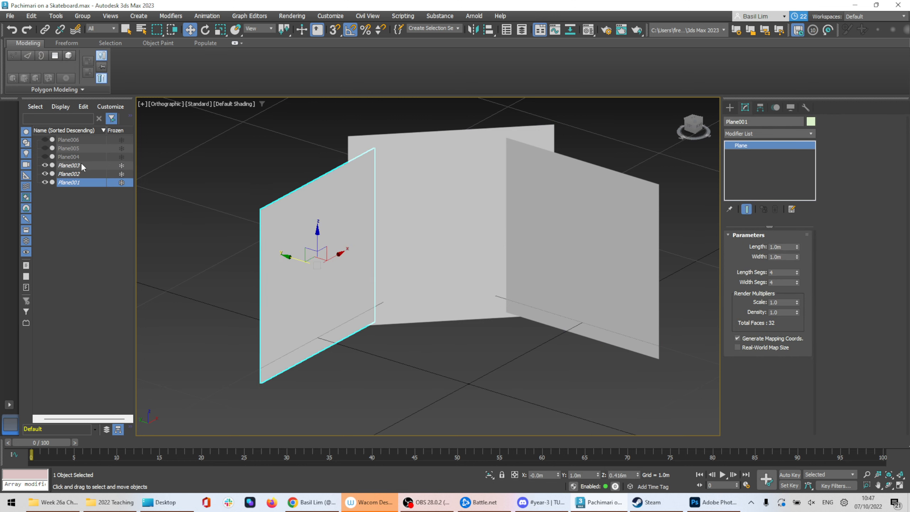
shift+click(82, 165)
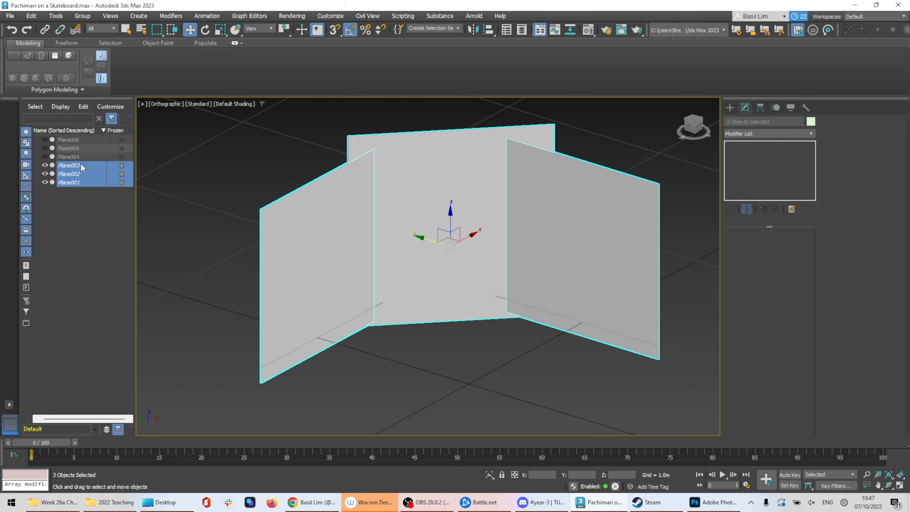
right_click(76, 178)
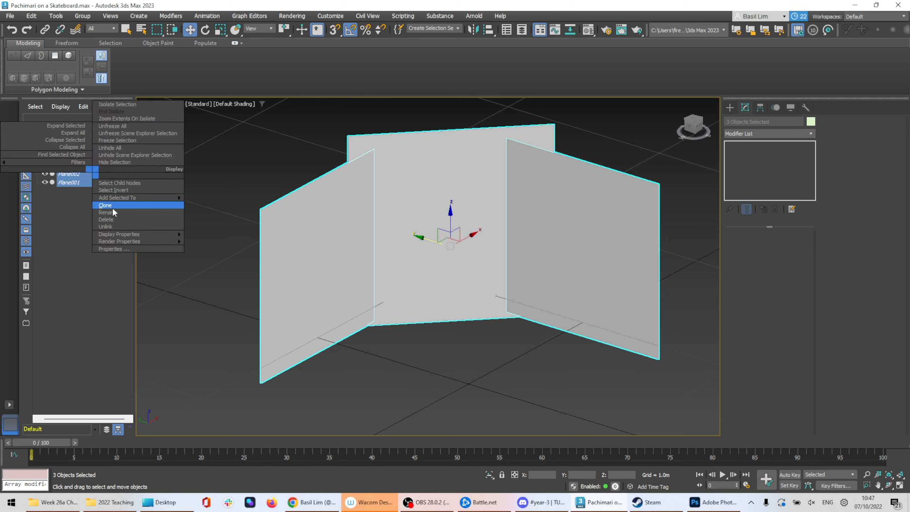
click(118, 250)
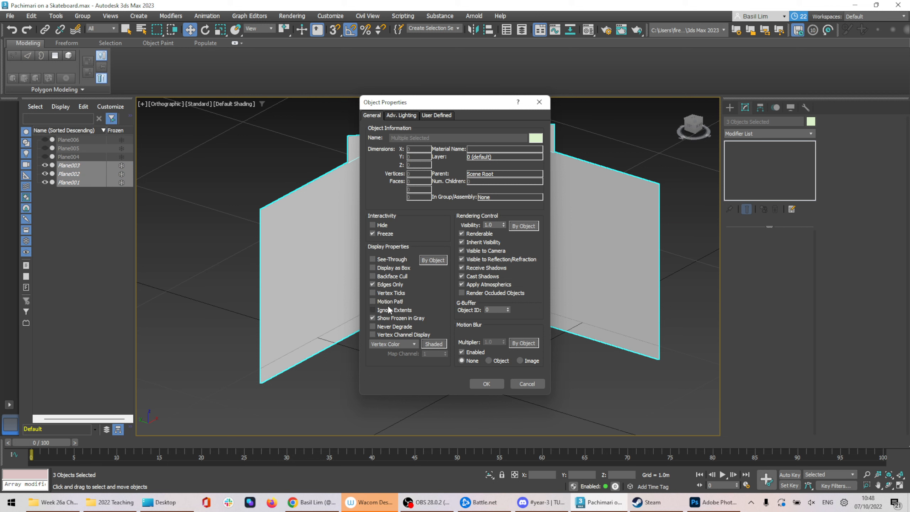
click(373, 319)
click(485, 383)
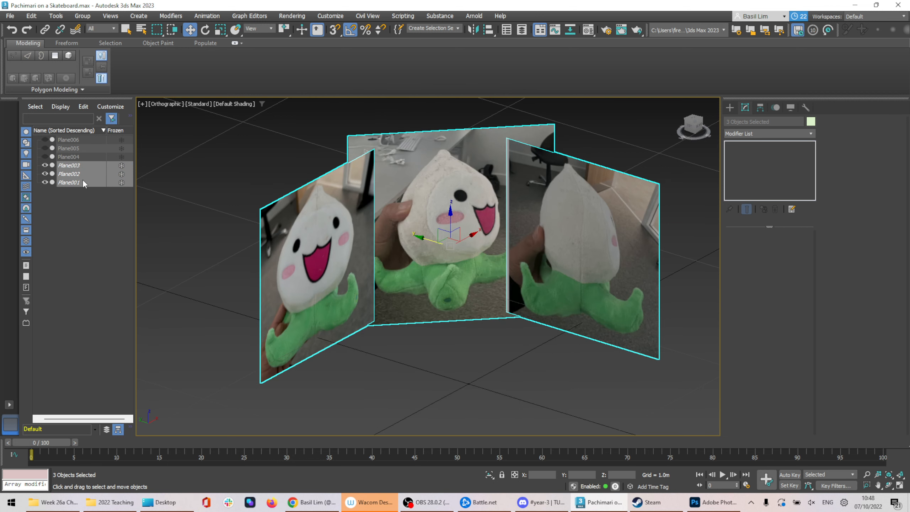
Review the object properties of the three frozen planes, close them without changes and deselect the planes
right_click(91, 173)
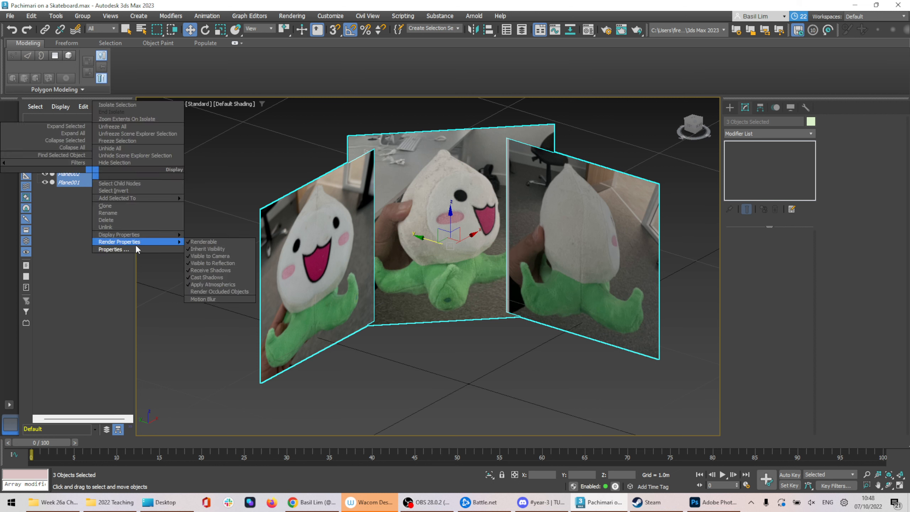
click(115, 249)
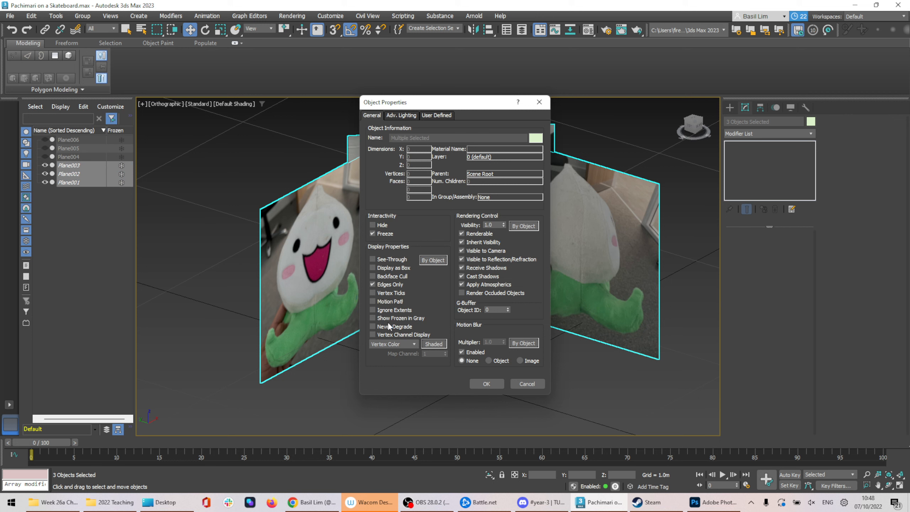
click(535, 384)
click(561, 367)
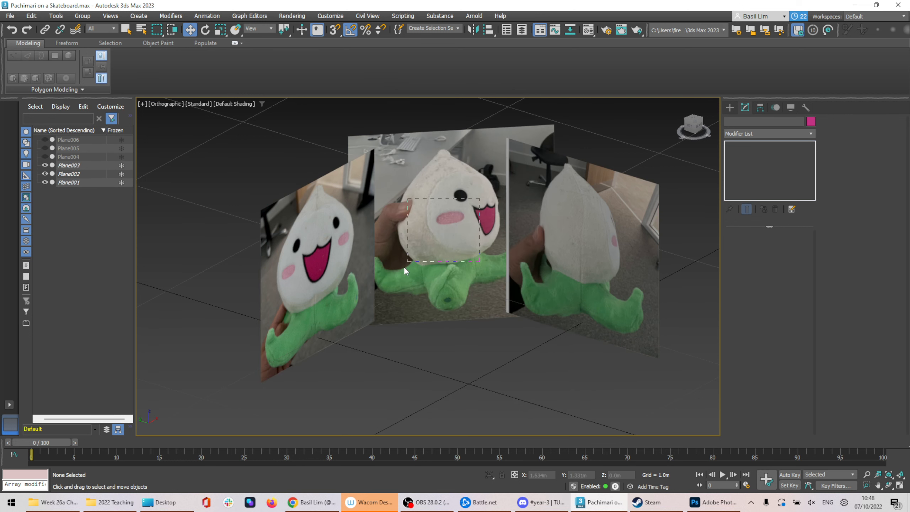
Check whether the frozen planes can still be selected in the viewport, viewing them from several angles
click(89, 174)
click(90, 165)
click(90, 182)
drag(510, 250, 416, 326)
alt+middle_drag(449, 256, 436, 289)
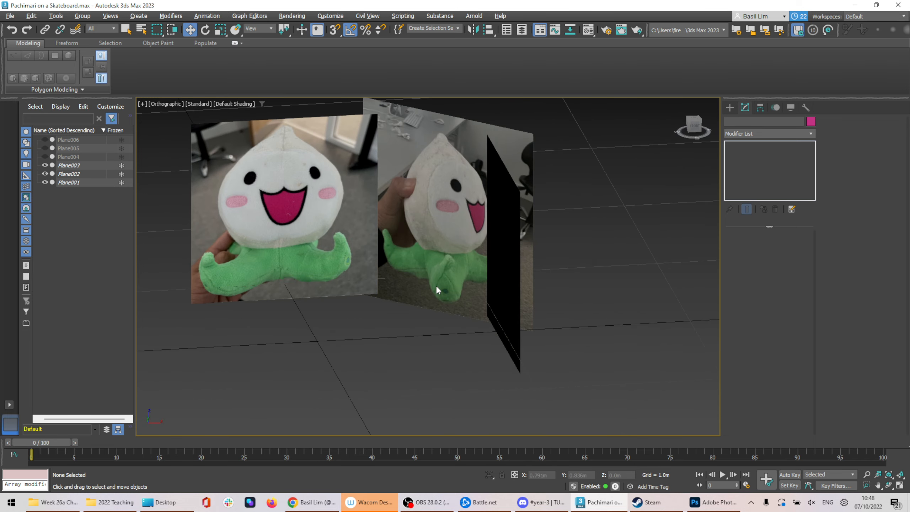
alt+middle_drag(334, 213, 264, 196)
drag(265, 196, 272, 218)
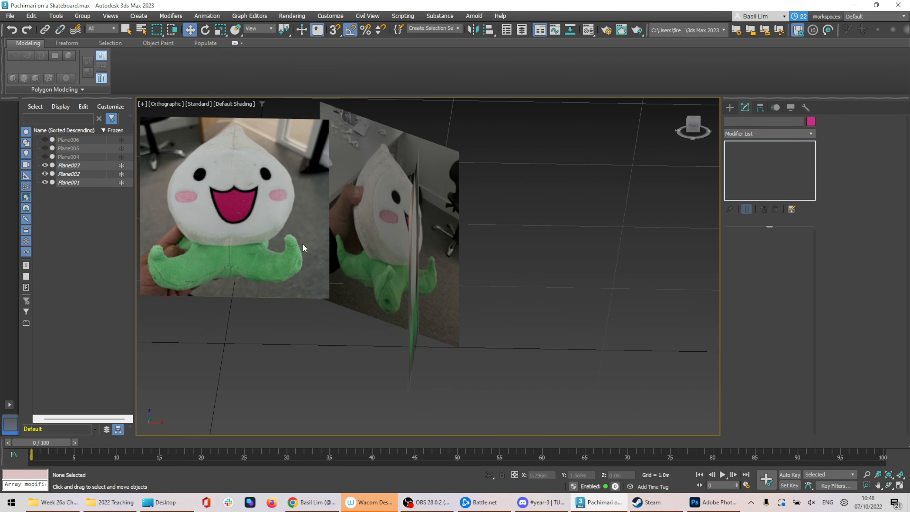
alt+middle_drag(426, 305, 519, 280)
click(427, 502)
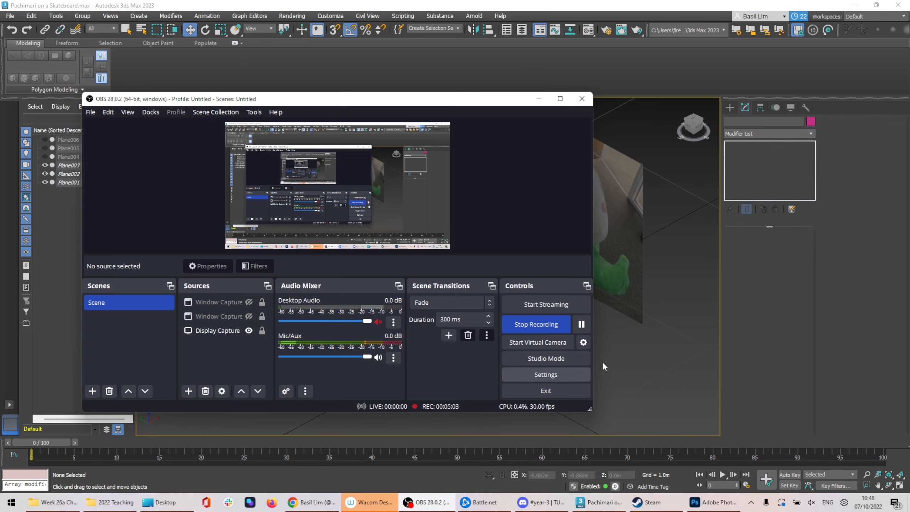
click(580, 325)
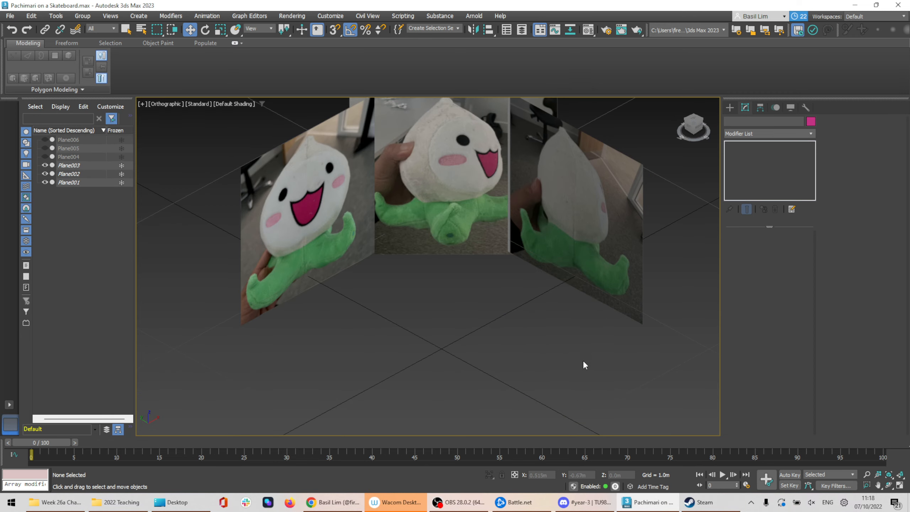
Bring up the Standard Primitives creation tools with all three plush planes in view
alt+middle_drag(583, 365, 499, 309)
click(731, 107)
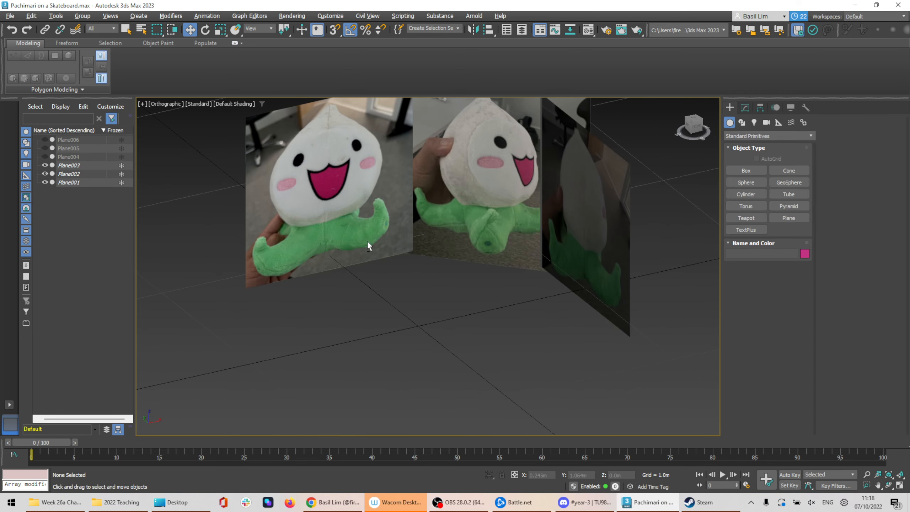
alt+middle_drag(367, 241, 481, 219)
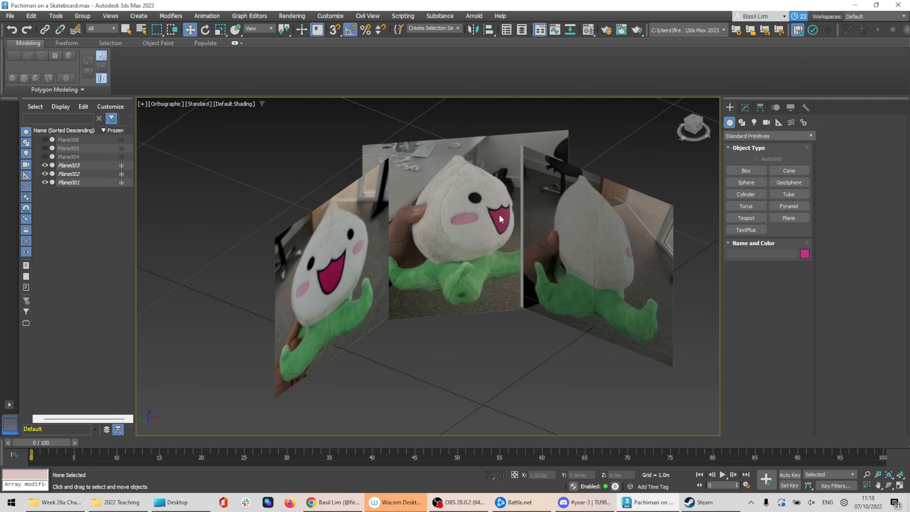
Switch to Chrome and examine the Sketchfab Overwatch Pachimari Plush model's rendered shape and wireframe from several angles
click(340, 502)
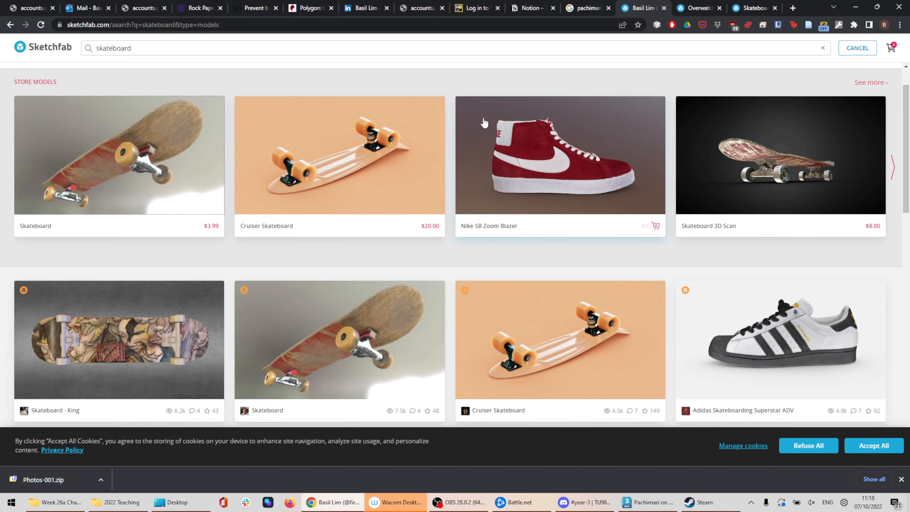
click(698, 7)
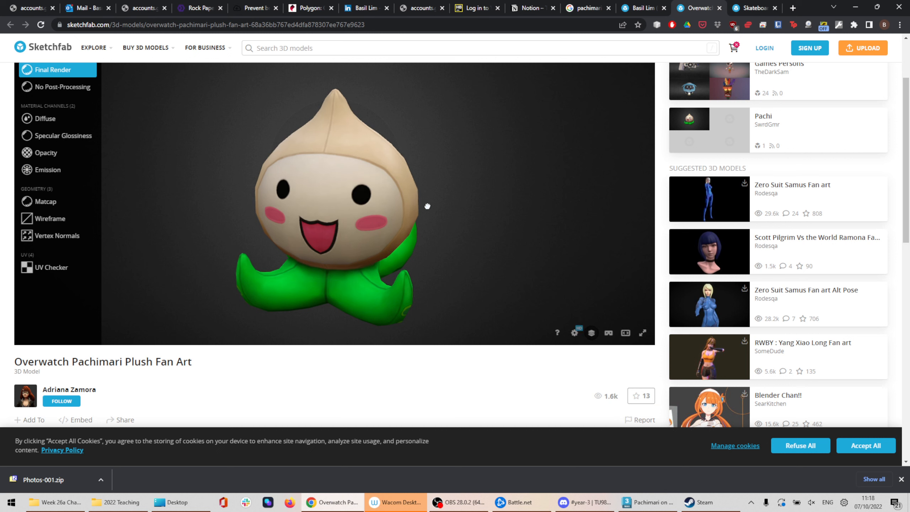
drag(426, 205, 424, 238)
scroll(394, 238, up, 6)
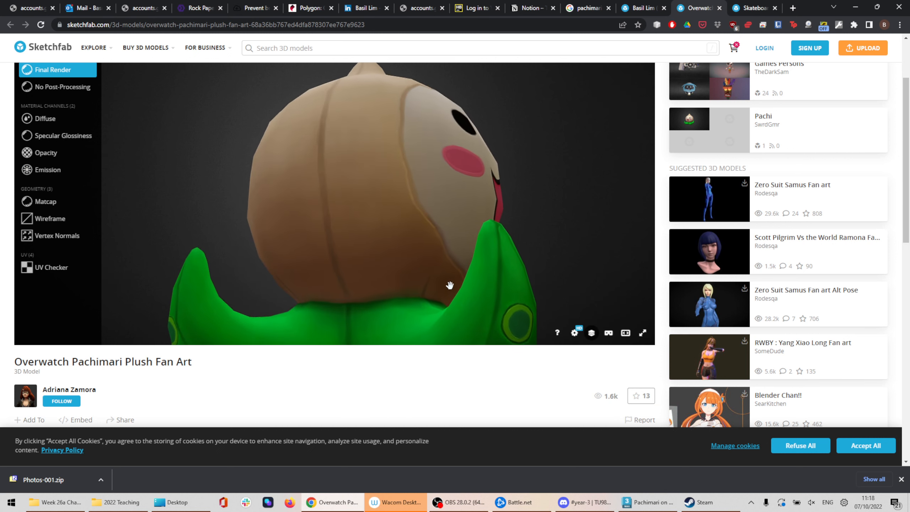
click(50, 218)
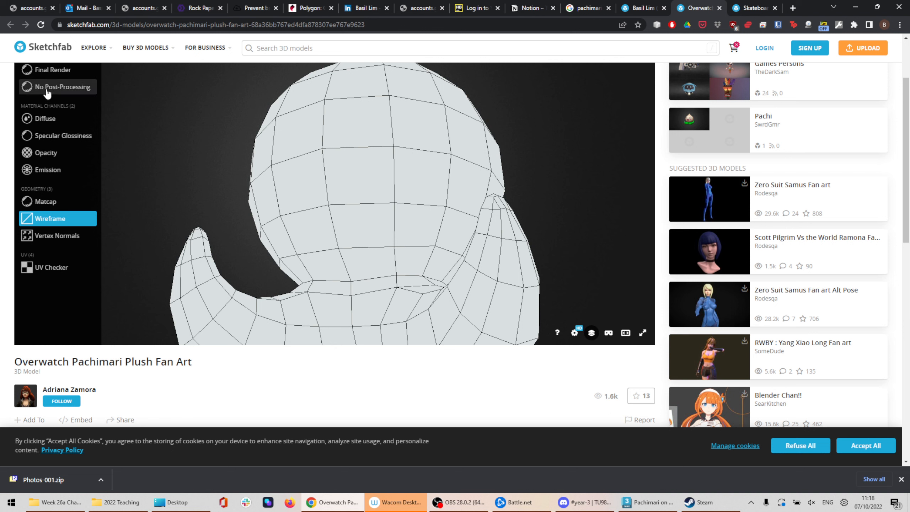
click(46, 70)
drag(423, 193, 409, 124)
click(55, 219)
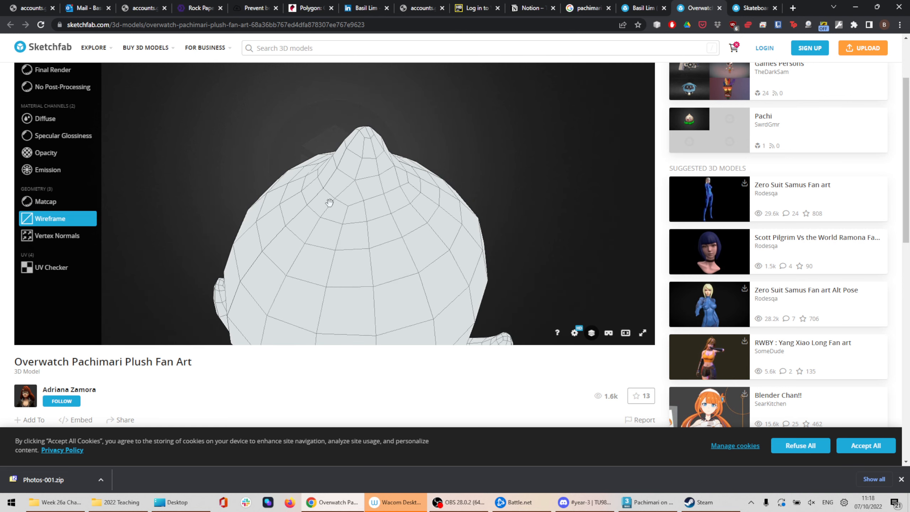
mouse_move(409, 179)
mouse_down()
mouse_move(405, 233)
mouse_move(397, 164)
mouse_move(395, 242)
mouse_up()
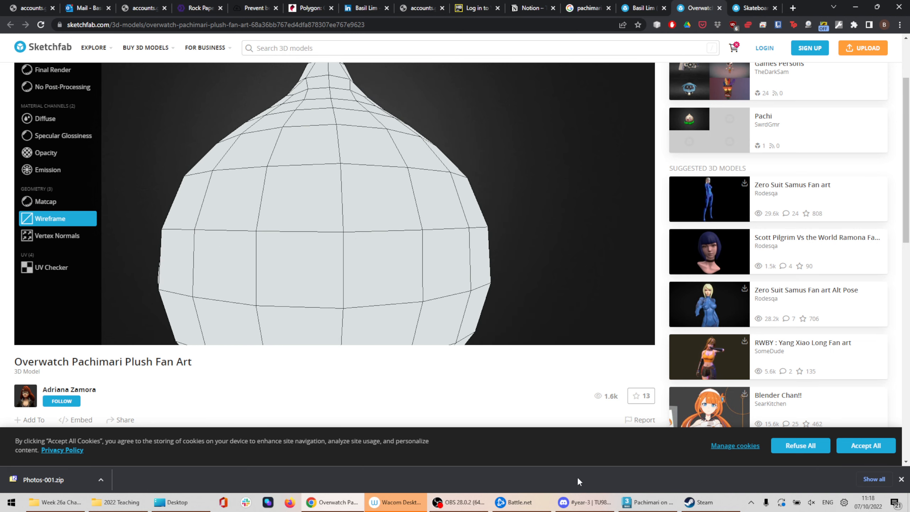
Switch back to 3ds Max, draw a sphere about 0.417 m in radius before the planes and display edged faces
click(642, 502)
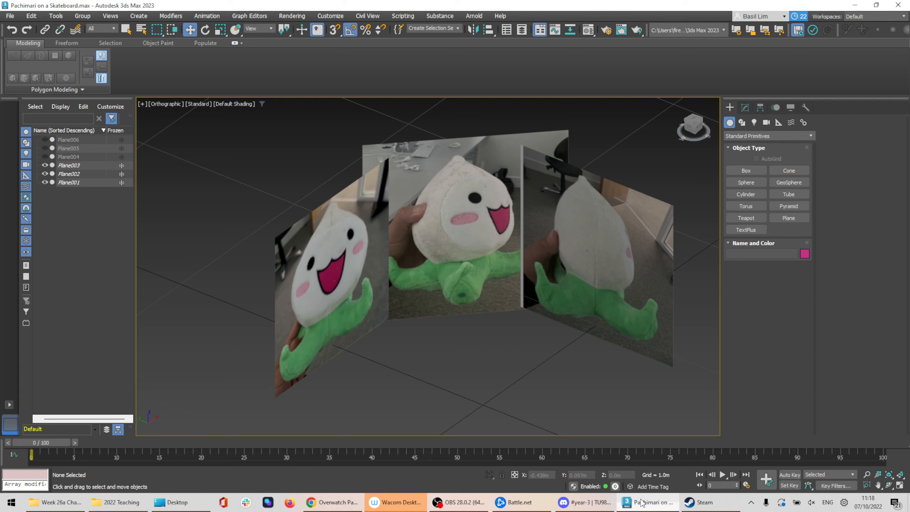
click(749, 182)
drag(488, 407, 477, 363)
key(F4)
scroll(501, 362, down, 3)
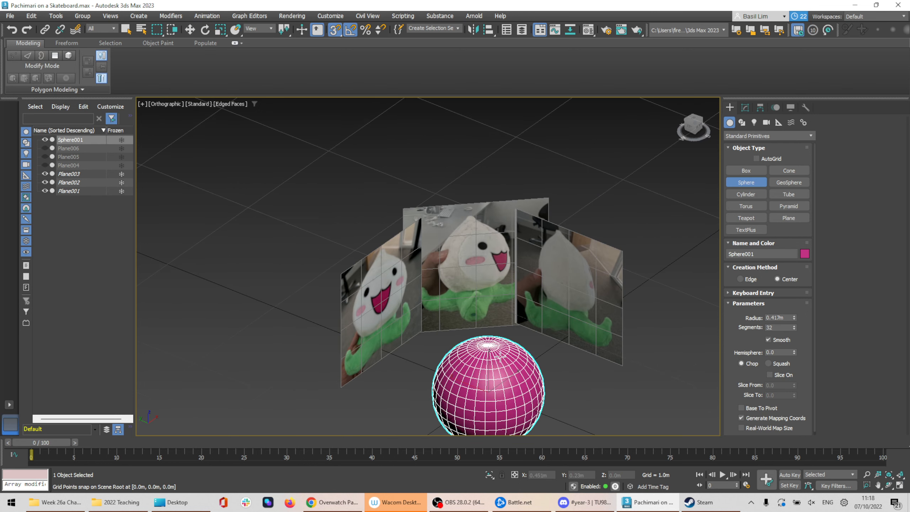
Examine the sphere's mesh around its pole up close and delete the sphere
scroll(499, 360, up, 6)
scroll(483, 334, up, 6)
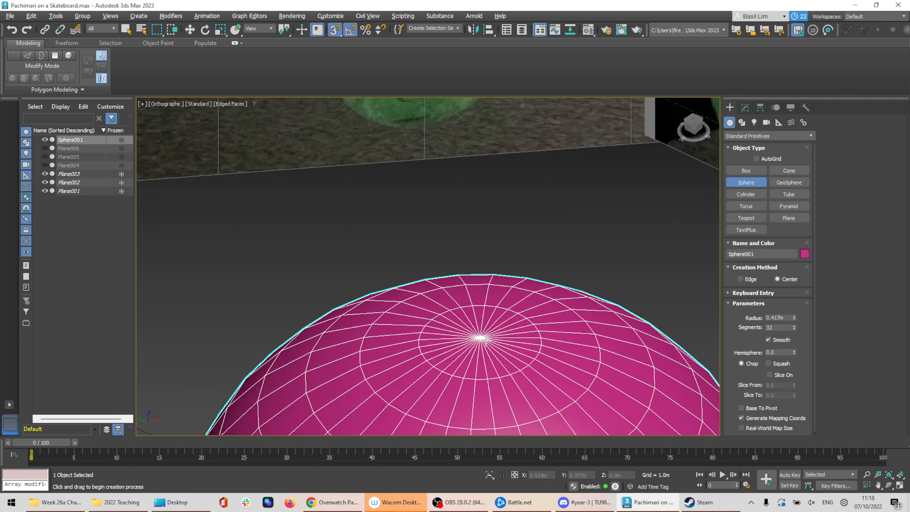
scroll(499, 354, down, 2)
scroll(499, 354, down, 7)
alt+middle_drag(499, 354, 468, 320)
scroll(511, 388, up, 4)
scroll(467, 320, up, 4)
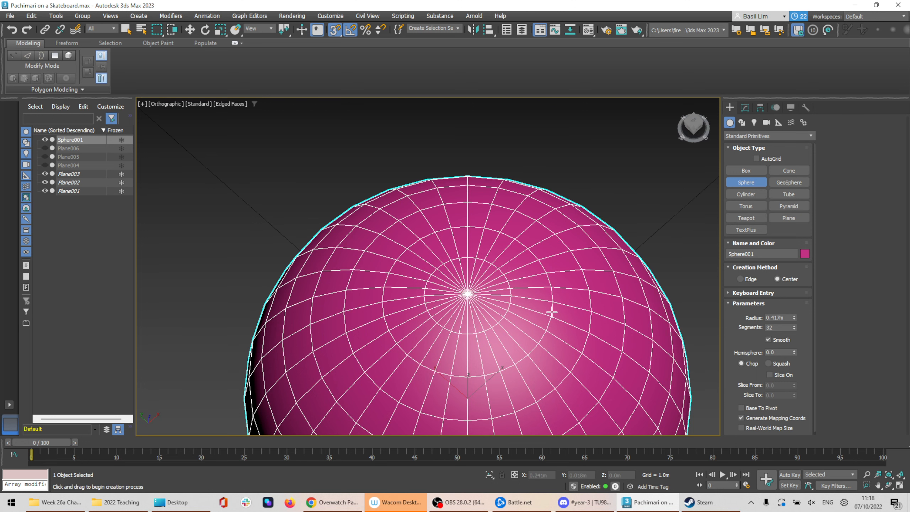
scroll(667, 244, down, 8)
scroll(658, 265, up, 3)
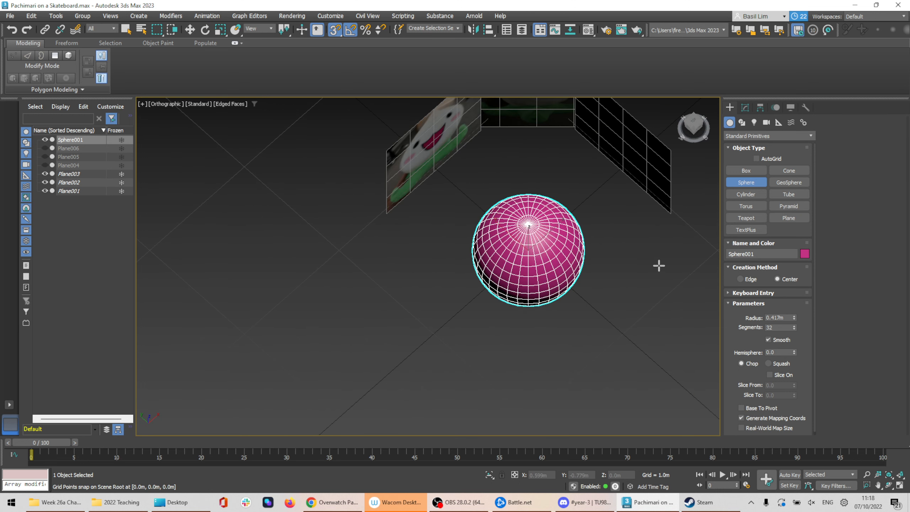
key(Delete)
Create a box in front of the reference planes with length, width and height of 1.0 m
click(756, 174)
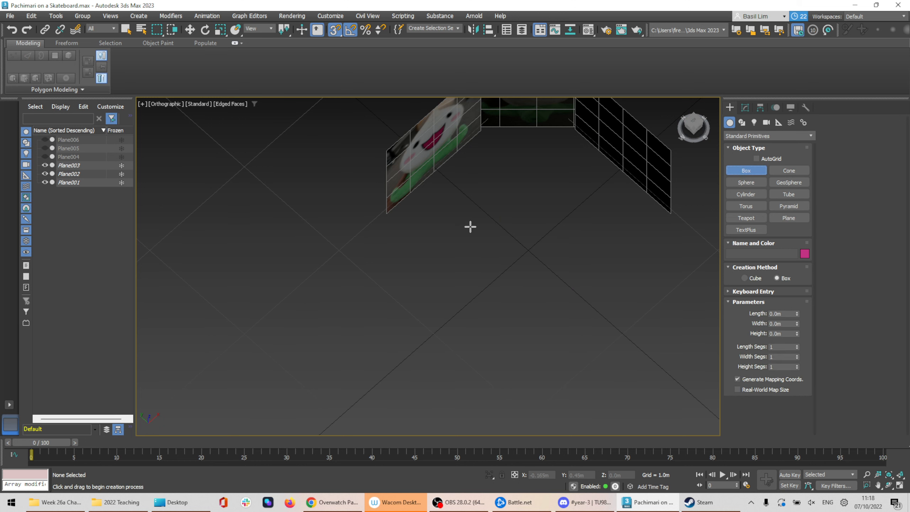
drag(469, 225, 629, 242)
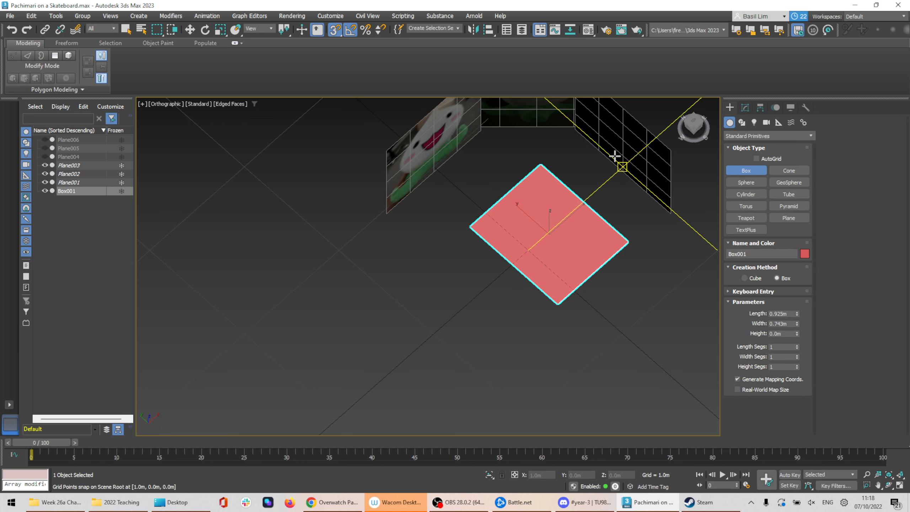
key(Delete)
drag(429, 223, 607, 254)
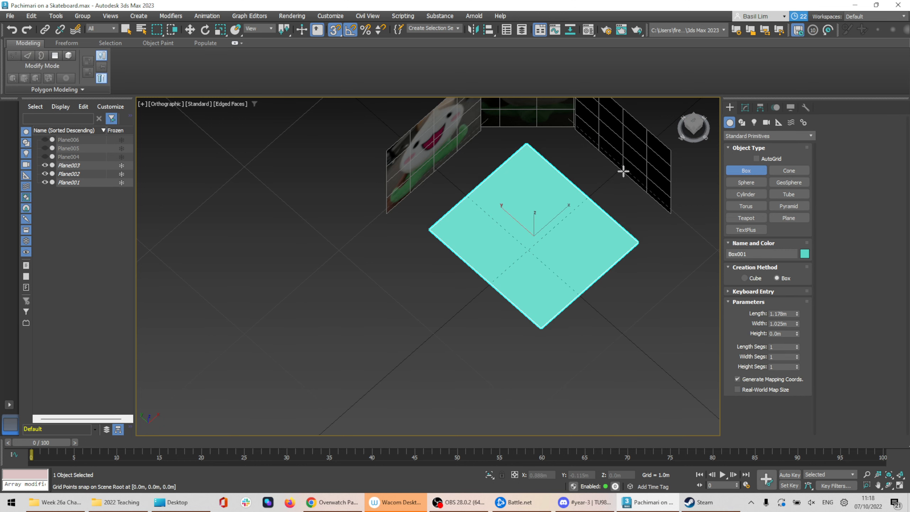
click(624, 155)
drag(788, 312, 725, 345)
text(11)
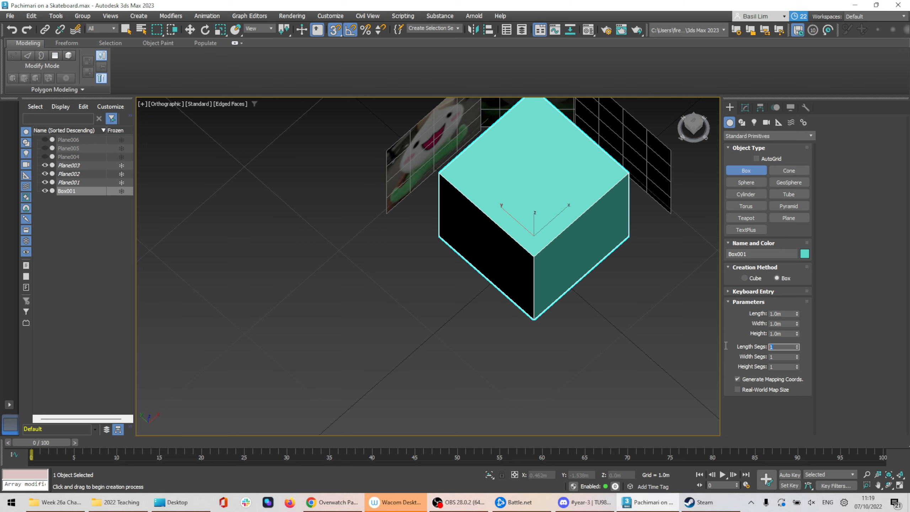
Set the box's length, width and height segments to 10 each
text(10)
key(Tab)
text(10)
key(Tab)
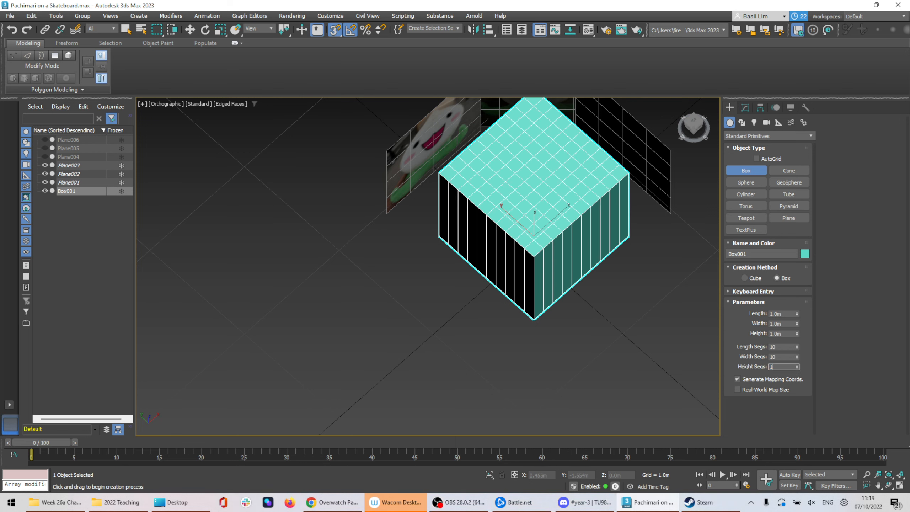
text(10)
key(Tab)
Apply a Spherify modifier to the segmented box
alt+middle_drag(524, 317, 625, 218)
click(745, 108)
click(785, 131)
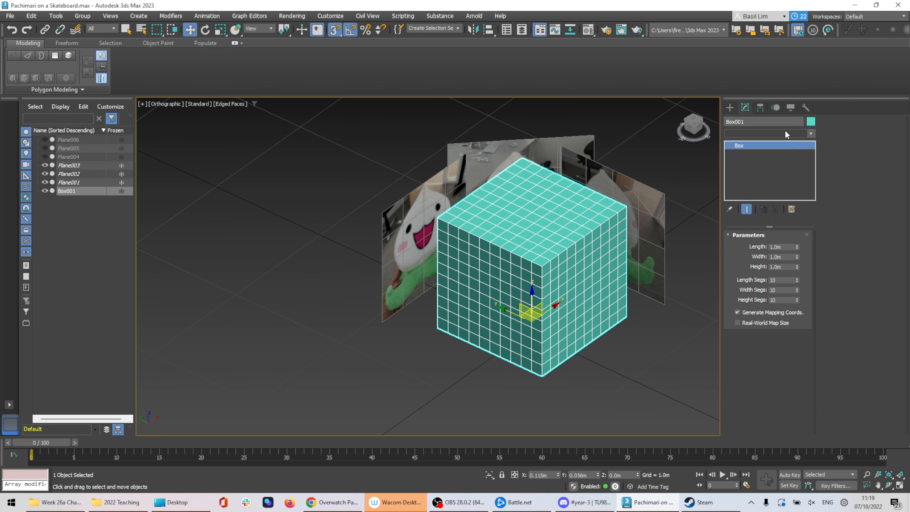
text(sp)
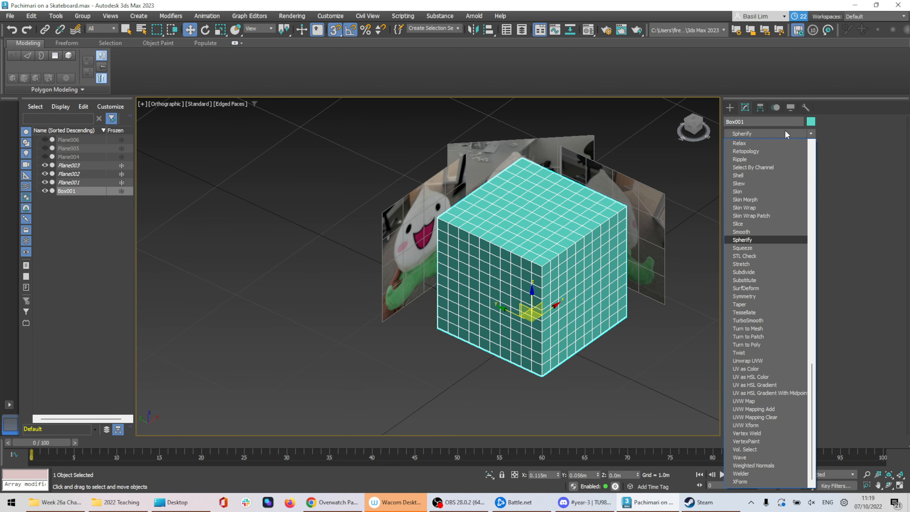
key(Return)
Examine the spherified box's mesh from several angles, trying out the Spherify percentage
scroll(548, 269, up, 3)
alt+middle_drag(629, 273, 458, 228)
alt+middle_drag(598, 238, 536, 245)
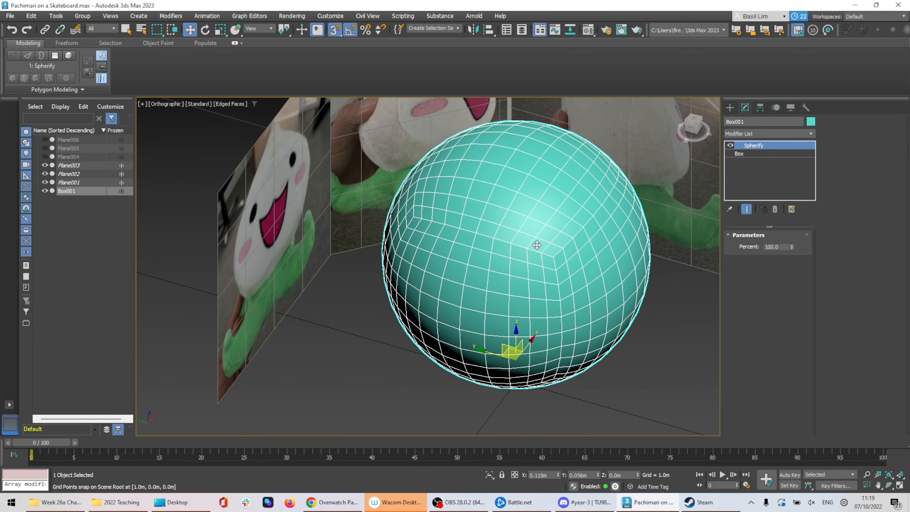
drag(793, 247, 778, 222)
alt+middle_drag(645, 247, 553, 244)
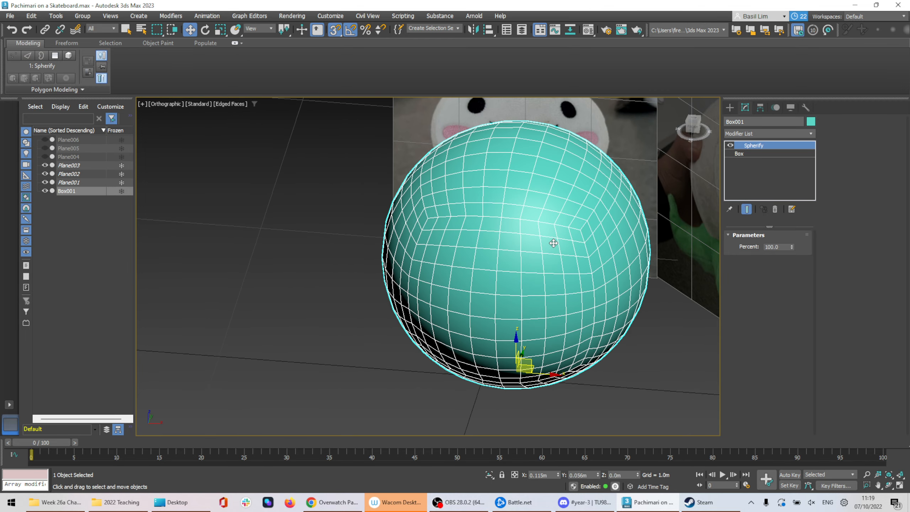
Delete the spherified box and create a sphere with a radius of about 0.374 m centred on the grid origin
click(775, 209)
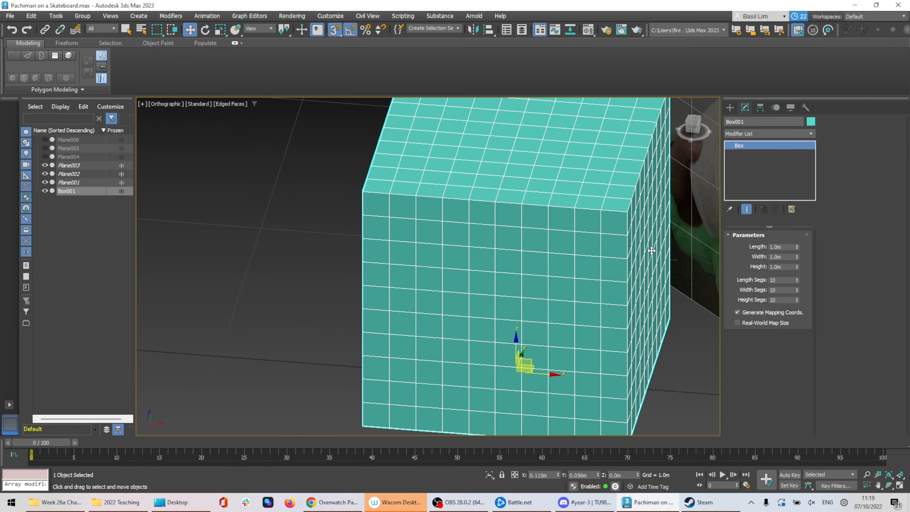
key(Delete)
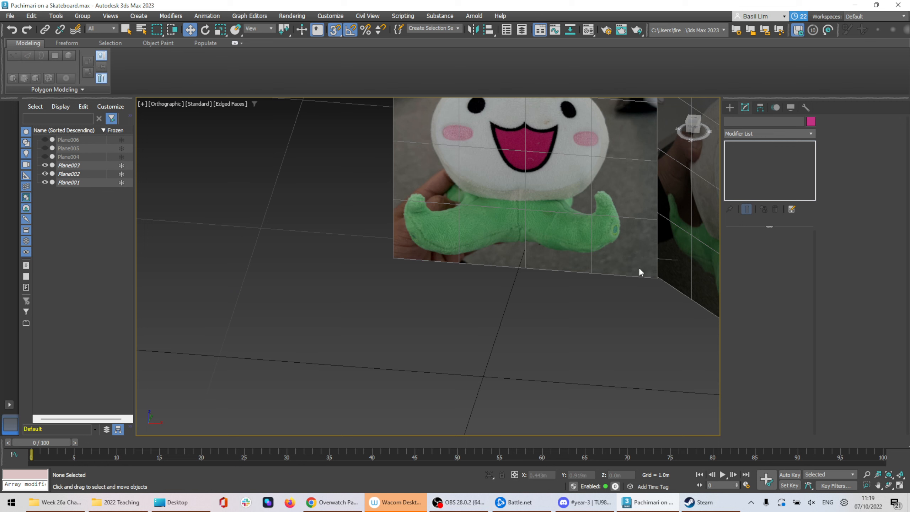
click(730, 108)
click(746, 182)
alt+middle_drag(630, 271, 579, 301)
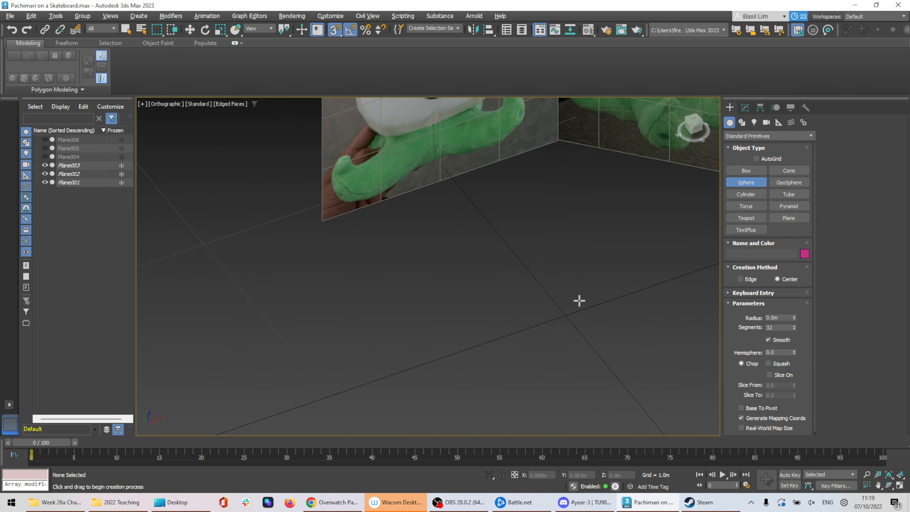
drag(565, 315, 625, 263)
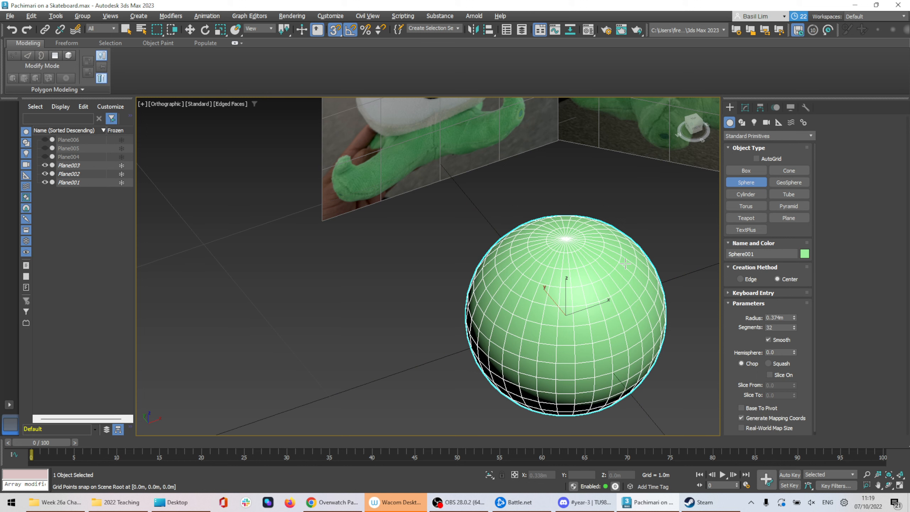
Reduce the sphere's segments to 16
click(746, 109)
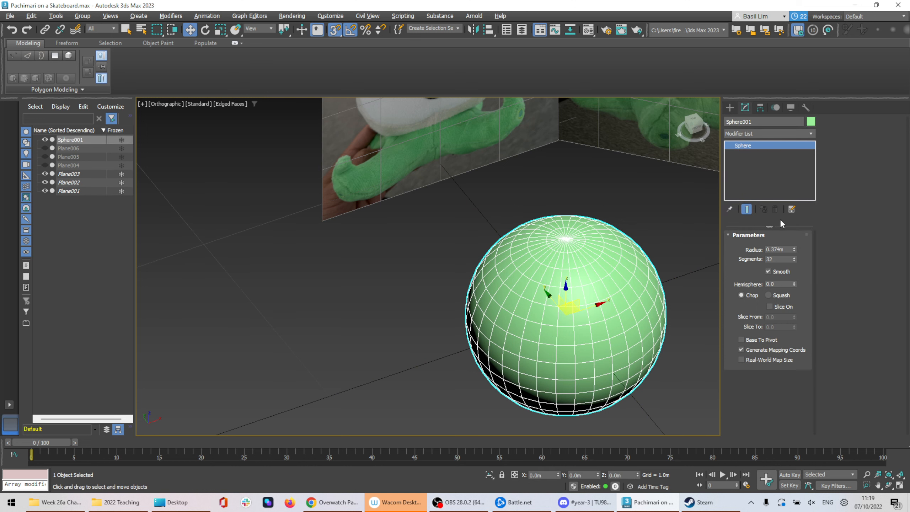
click(794, 261)
click(794, 261)
click(794, 261)
click(794, 261)
click(794, 261)
click(794, 261)
click(794, 261)
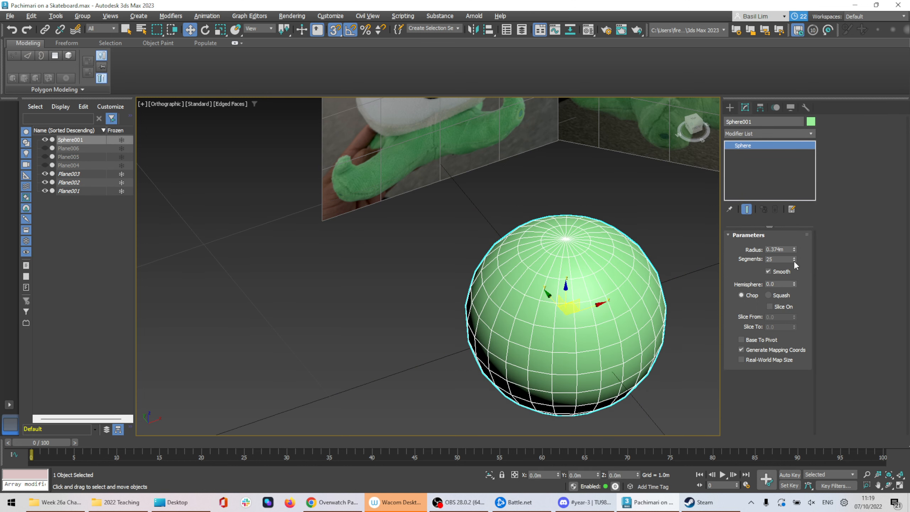
click(794, 261)
click(794, 261)
click(794, 261)
click(794, 261)
click(794, 261)
click(794, 261)
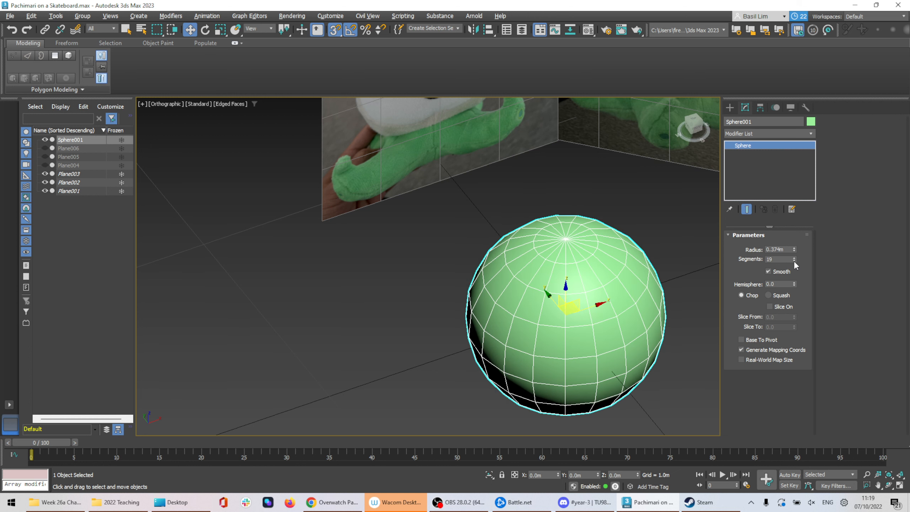
click(794, 261)
click(794, 261)
click(794, 260)
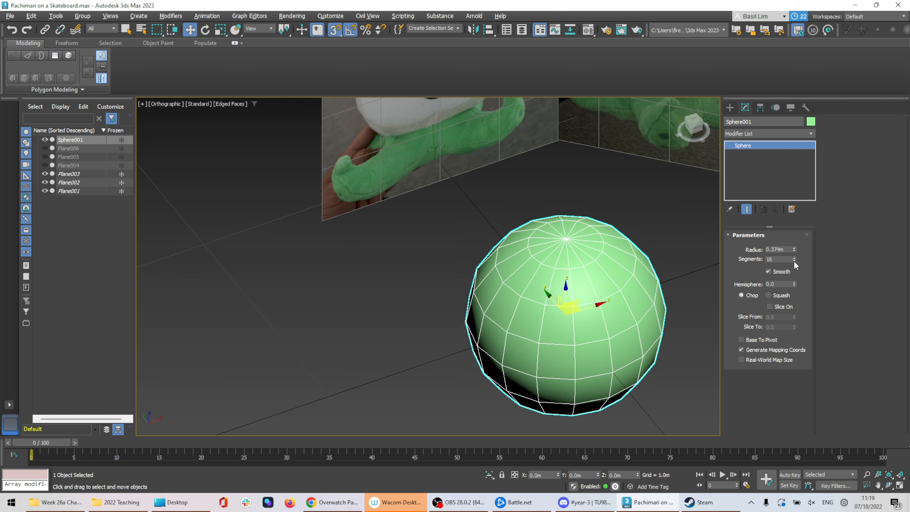
scroll(636, 237, up, 5)
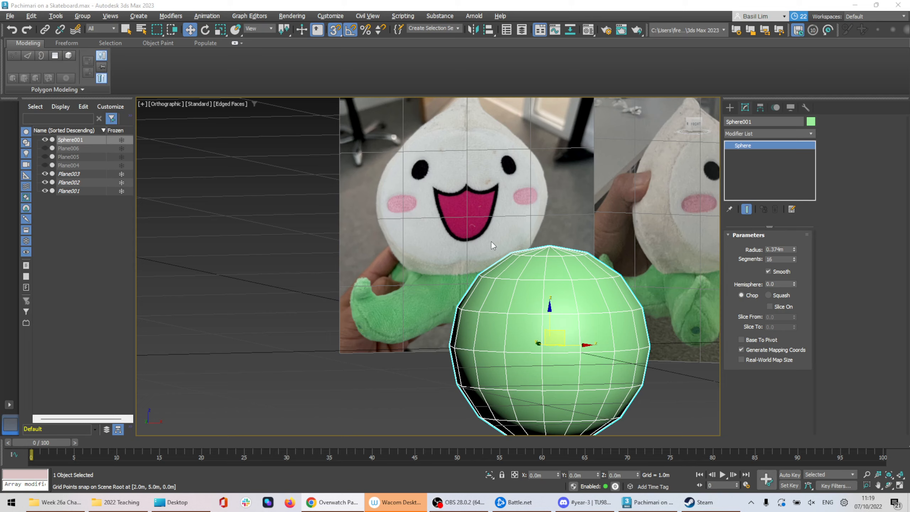
alt+middle_drag(608, 303, 681, 311)
click(794, 261)
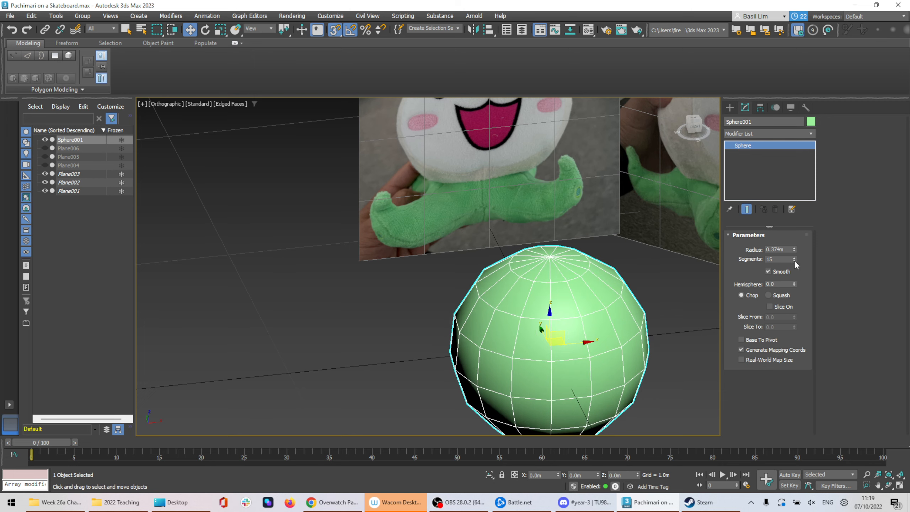
click(794, 258)
Turn off snapping and raise the sphere in the front view to a Z position of about 0.549 m
alt+middle_drag(647, 277, 644, 246)
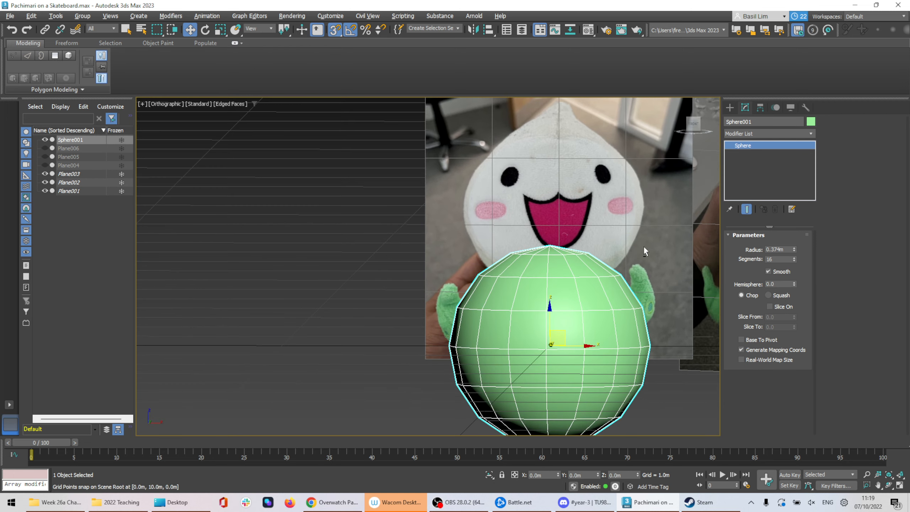
click(694, 123)
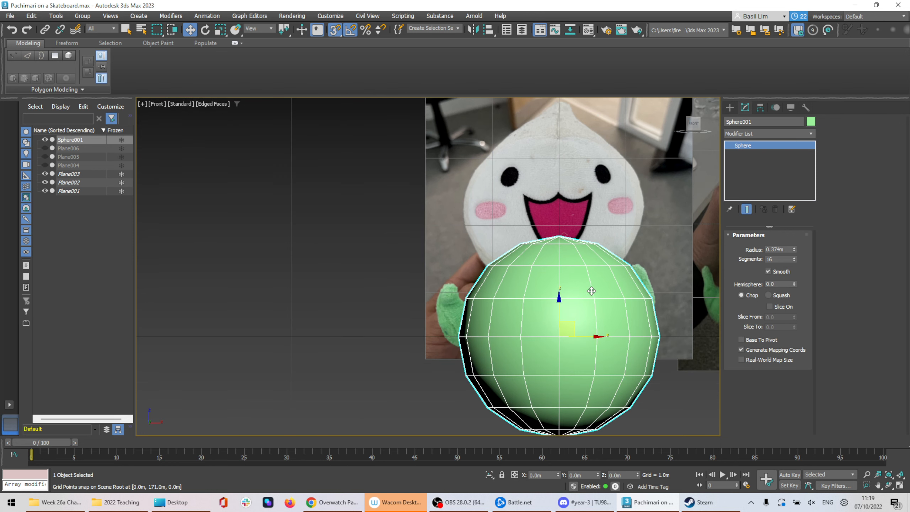
key(s)
drag(591, 291, 551, 155)
alt+middle_drag(562, 192, 567, 338)
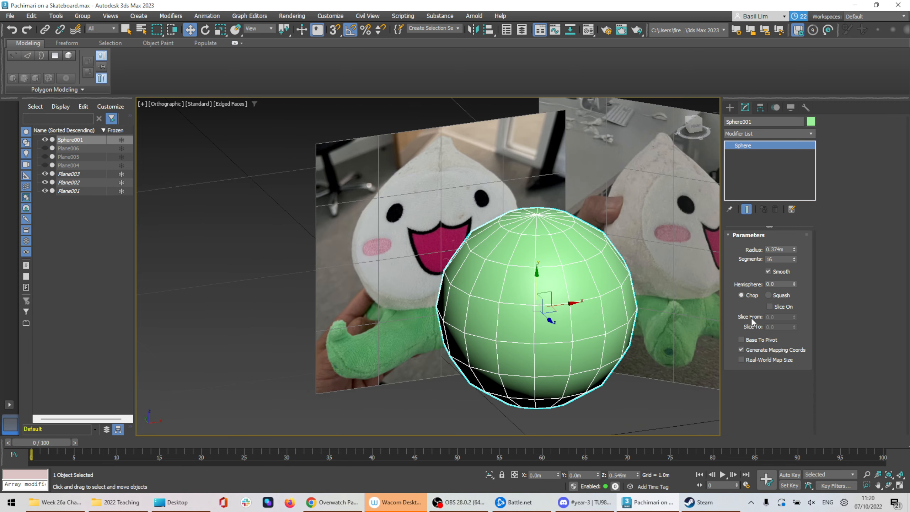
Set the sphere's segments to 14
click(794, 261)
click(793, 261)
mouse_move(645, 269)
alt+middle_down()
mouse_move(631, 263)
mouse_move(647, 268)
alt+middle_up()
Compare the sphere's segment layout with the head wireframe of the Pachimari plush model on Sketchfab in the browser
key(alt+Tab)
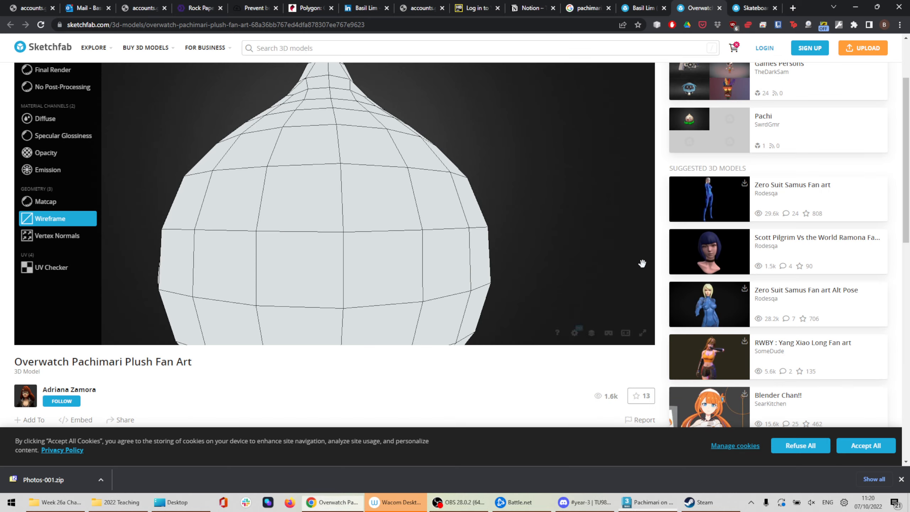
key(alt+Tab)
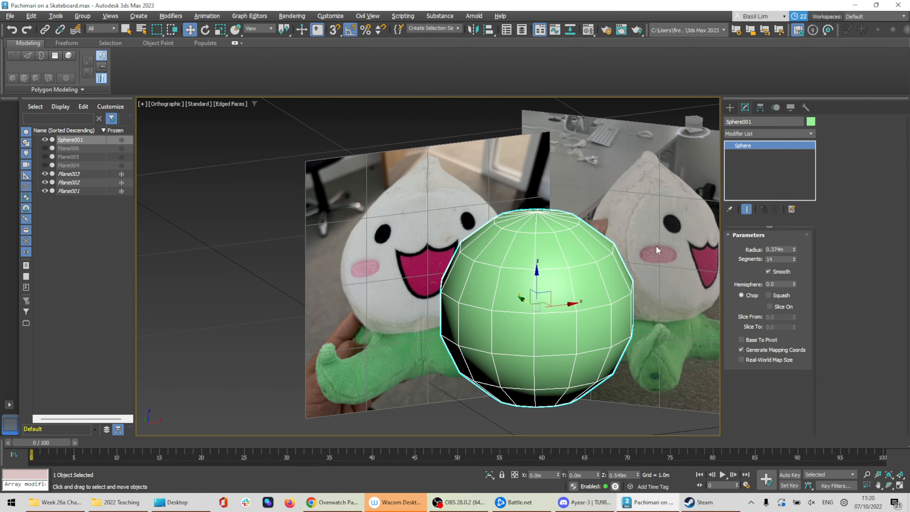
key(alt+Tab)
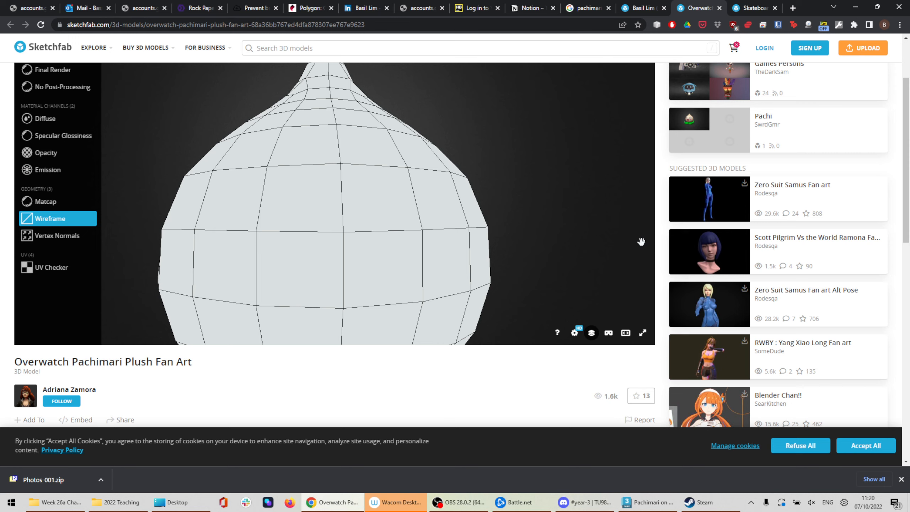
key(alt+Tab)
alt+middle_drag(639, 242, 619, 264)
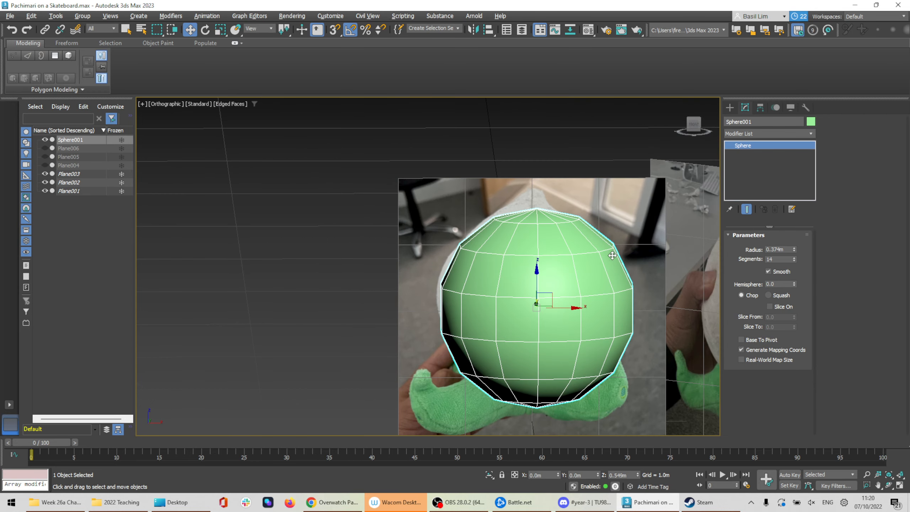
key(alt+Tab)
mouse_move(362, 152)
mouse_down()
mouse_move(382, 131)
mouse_move(395, 154)
mouse_move(392, 140)
mouse_move(402, 140)
mouse_move(396, 310)
mouse_up()
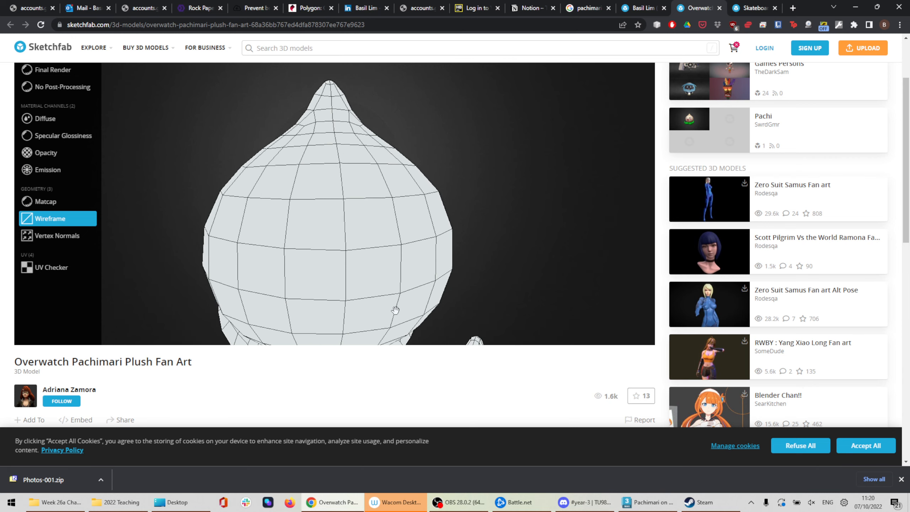
key(alt+Tab)
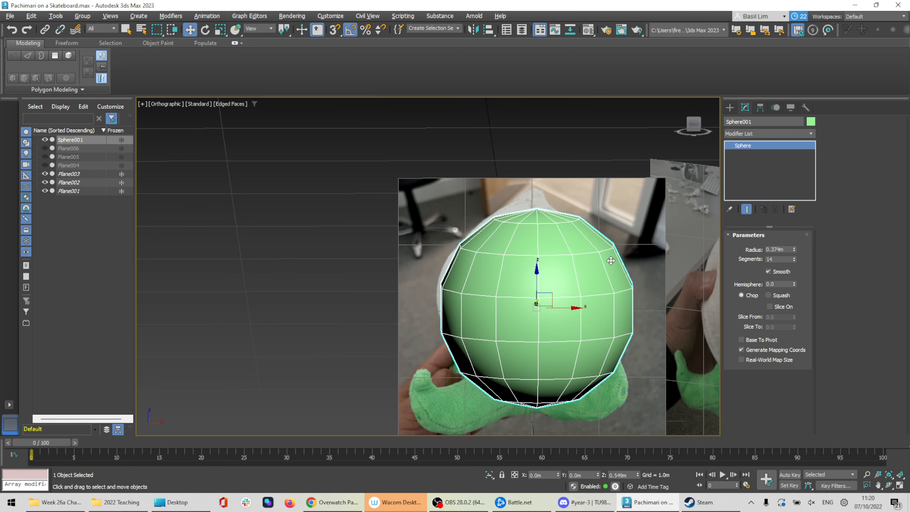
Try 16 segments on the sphere, return to 14, and recheck the mesh against the Sketchfab wireframe
click(793, 258)
click(794, 257)
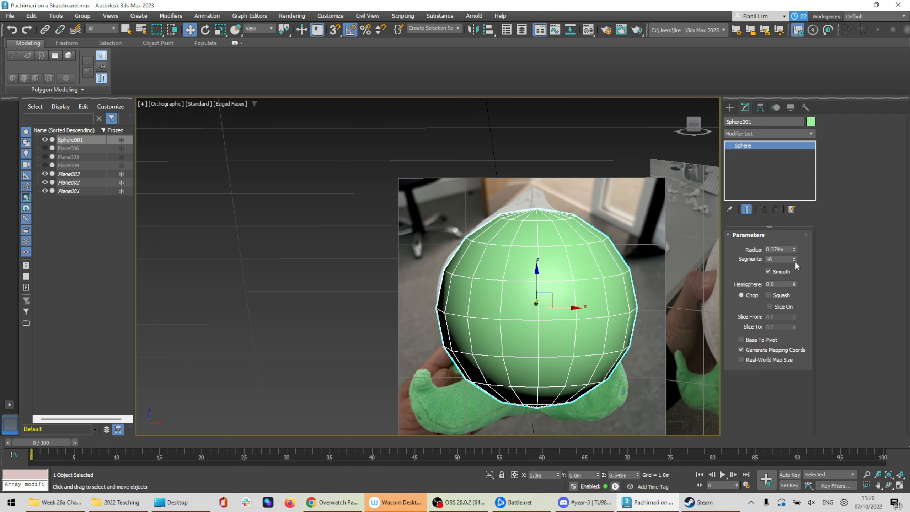
click(794, 261)
click(794, 261)
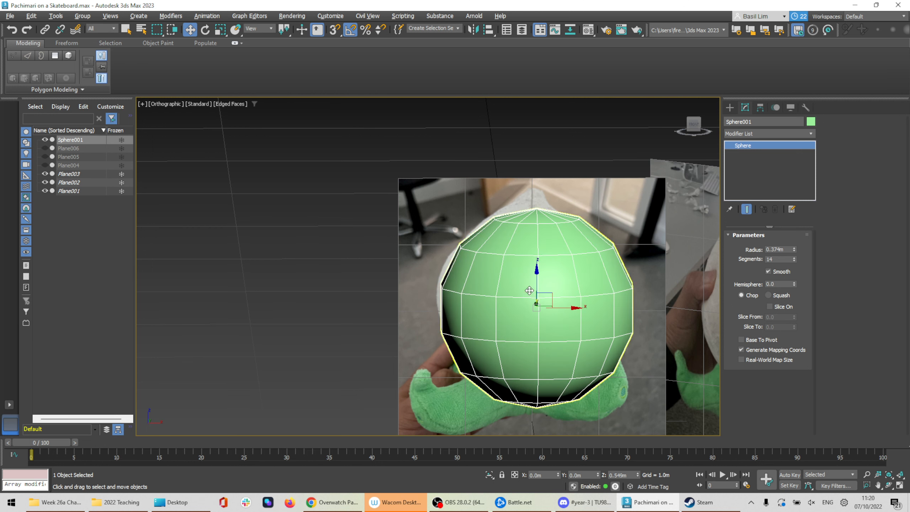
alt+middle_drag(528, 290, 556, 256)
key(alt+Tab)
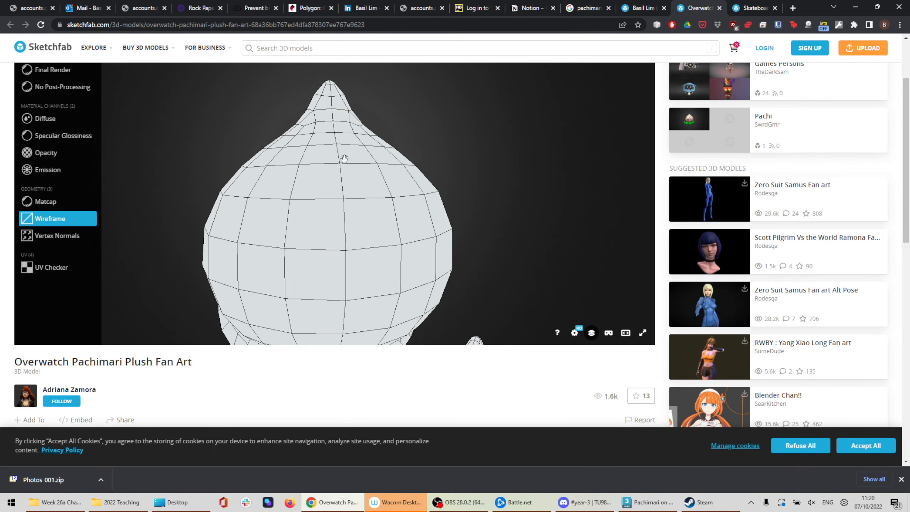
key(alt+Tab)
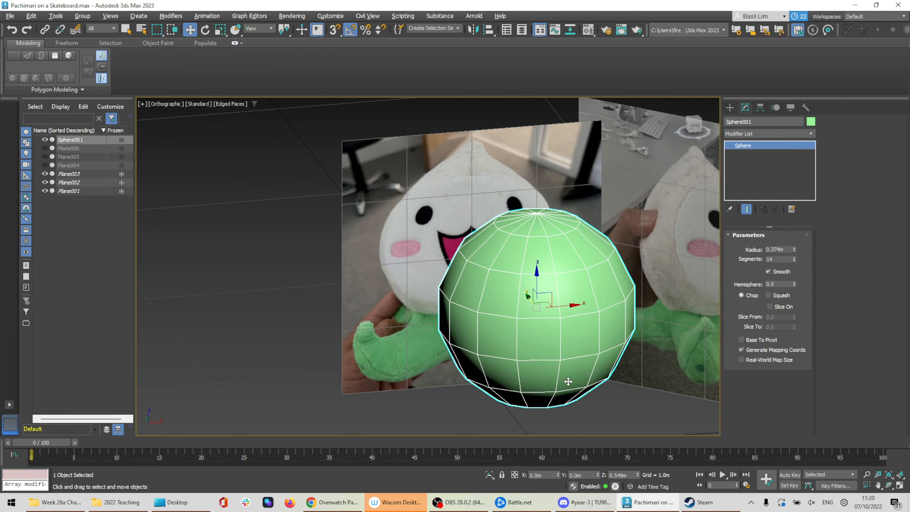
alt+middle_drag(598, 262, 588, 316)
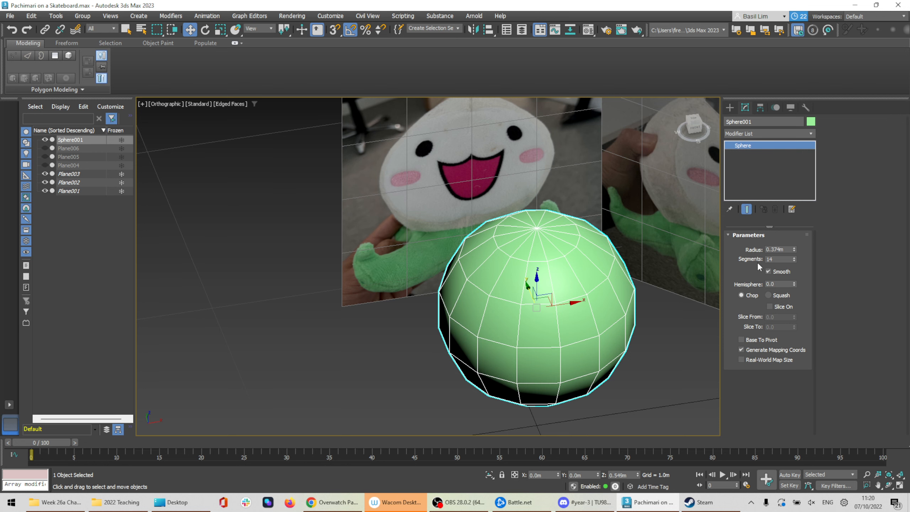
alt+middle_drag(562, 278, 638, 264)
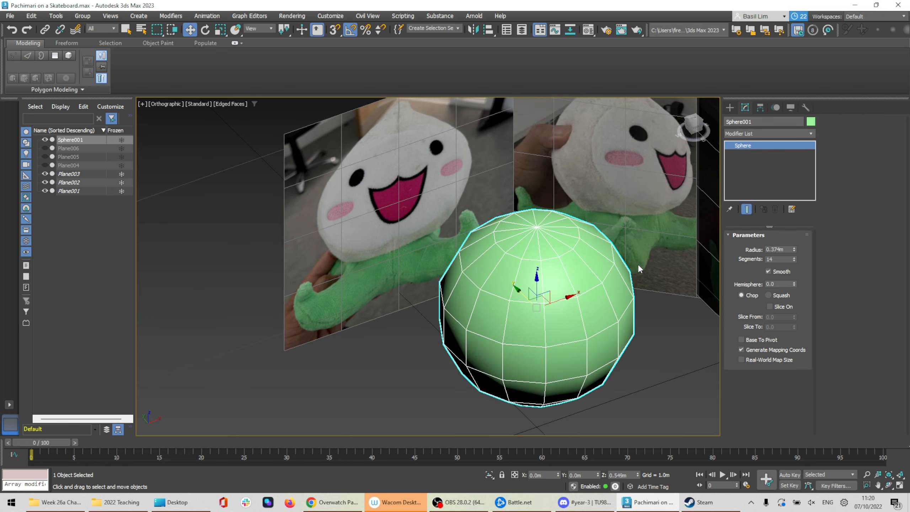
Apply an Edit Poly modifier to the sphere and select its top vertex in vertex mode
click(759, 136)
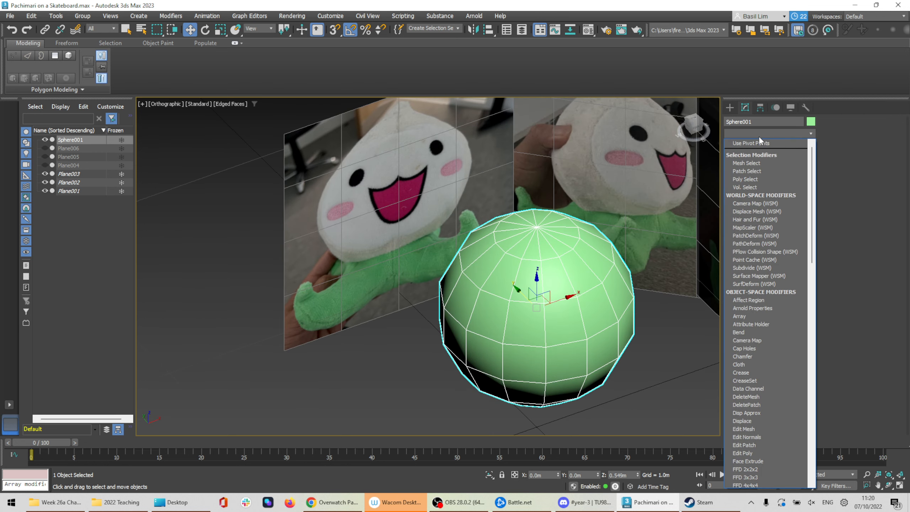
key(e)
key(e)
key(e)
key(e)
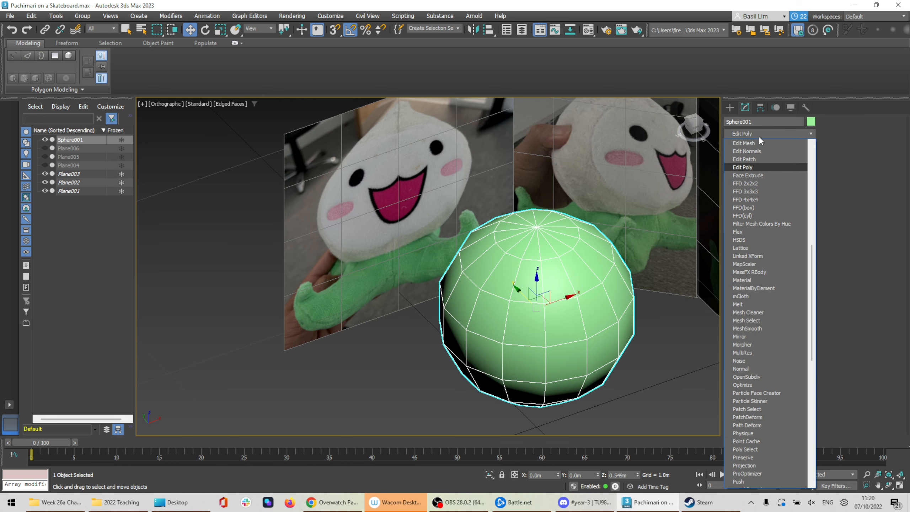
key(Return)
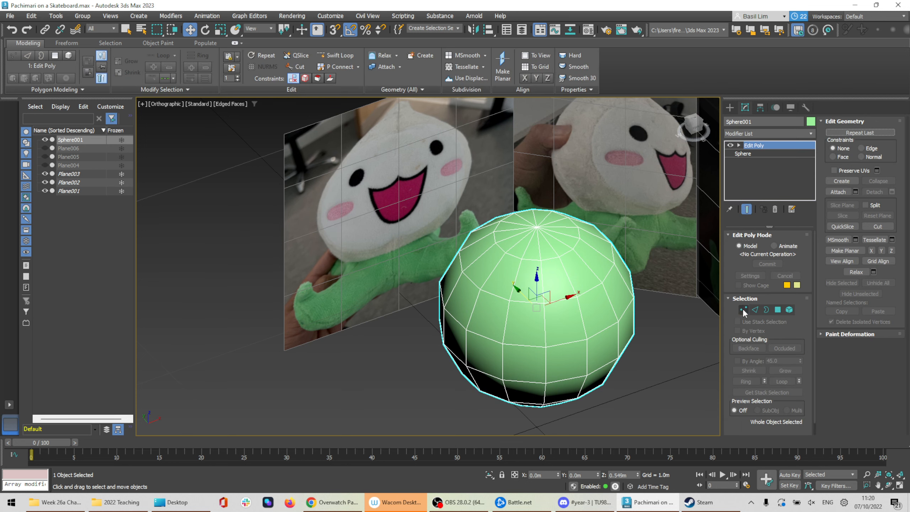
click(743, 309)
alt+middle_drag(458, 181, 565, 217)
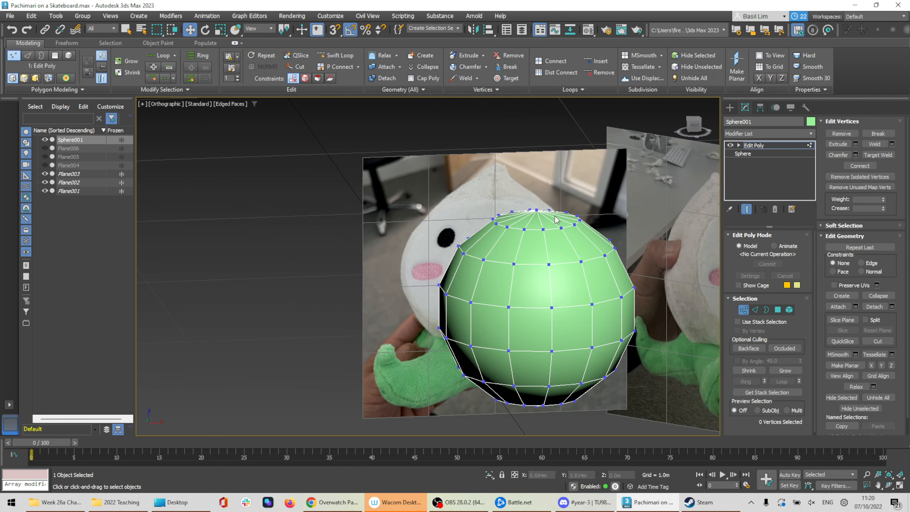
alt+middle_drag(496, 182, 461, 243)
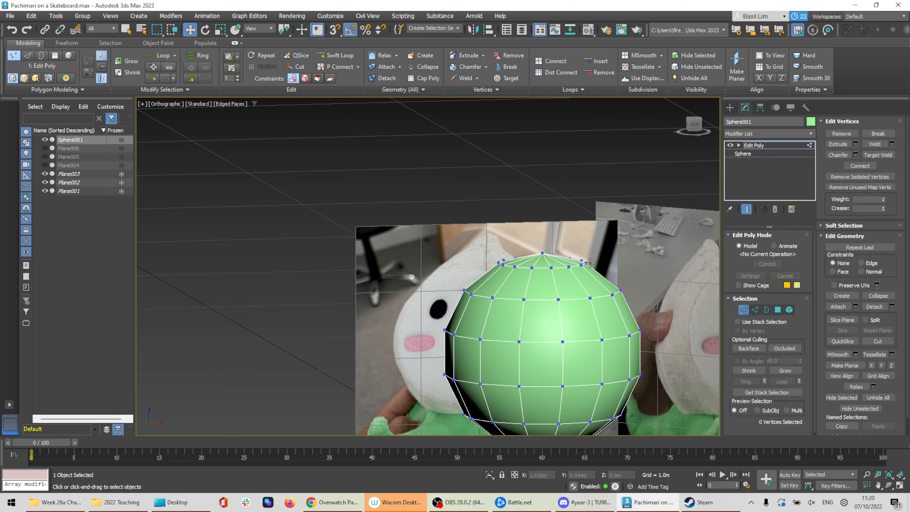
click(543, 253)
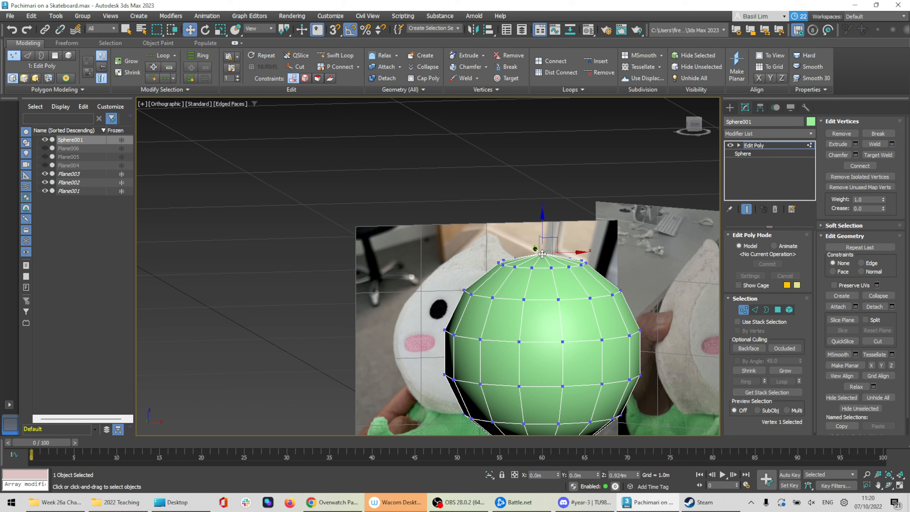
Try raising the sphere's top vertex together with the ring of vertices around it, and undo the changes
drag(541, 225, 474, 224)
alt+middle_drag(480, 237, 478, 235)
drag(471, 222, 613, 275)
drag(541, 224, 545, 208)
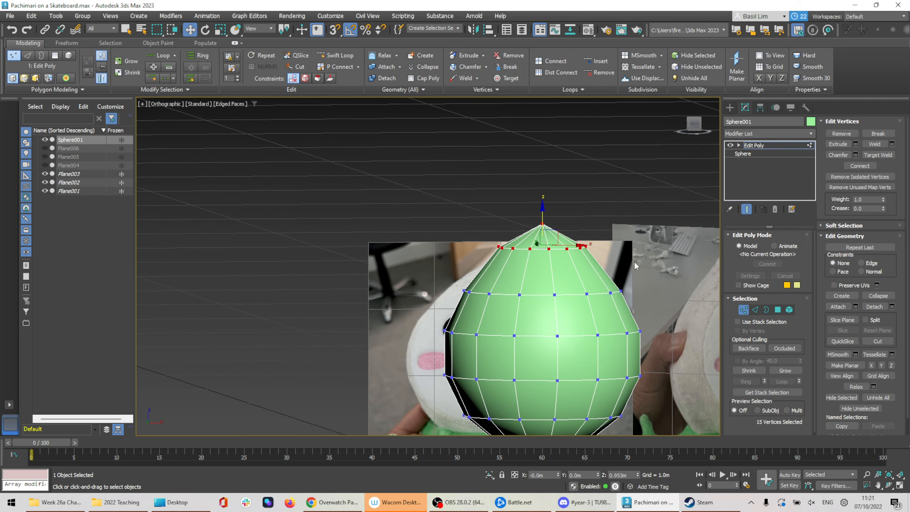
key(ctrl+z)
key(ctrl+z)
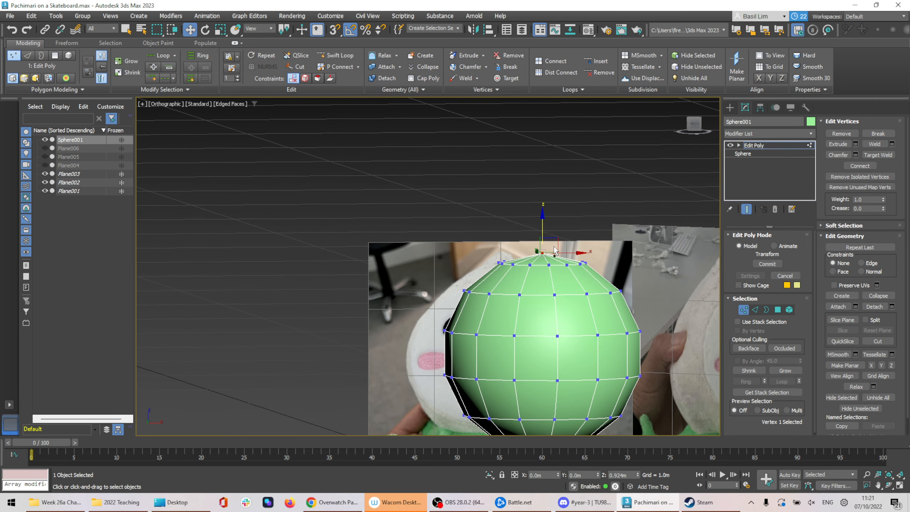
Enable Soft Selection for the top vertex with a 0.6 m falloff, test raising the vertex, and undo the move
alt+middle_drag(555, 239, 553, 252)
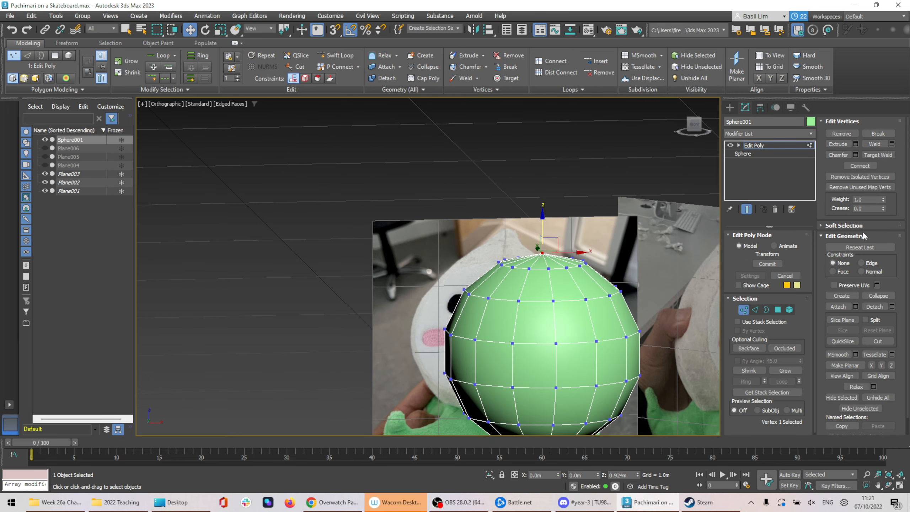
click(851, 225)
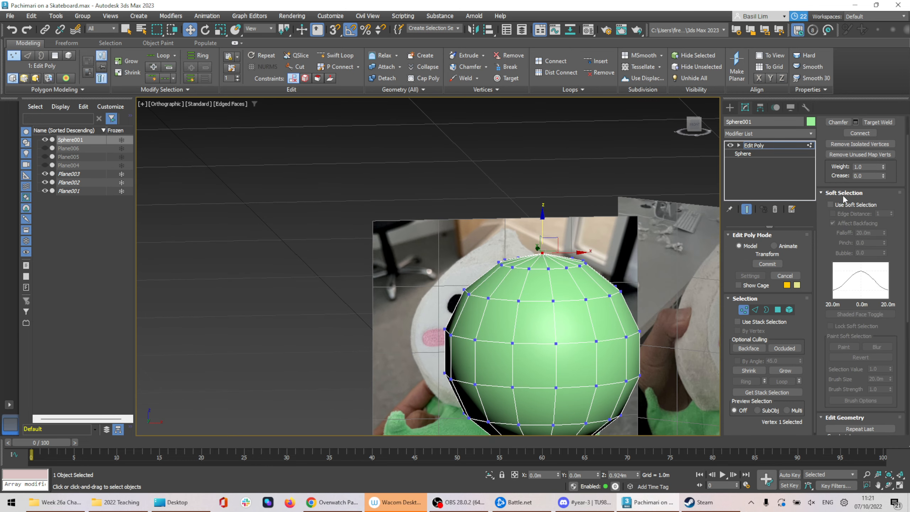
click(851, 205)
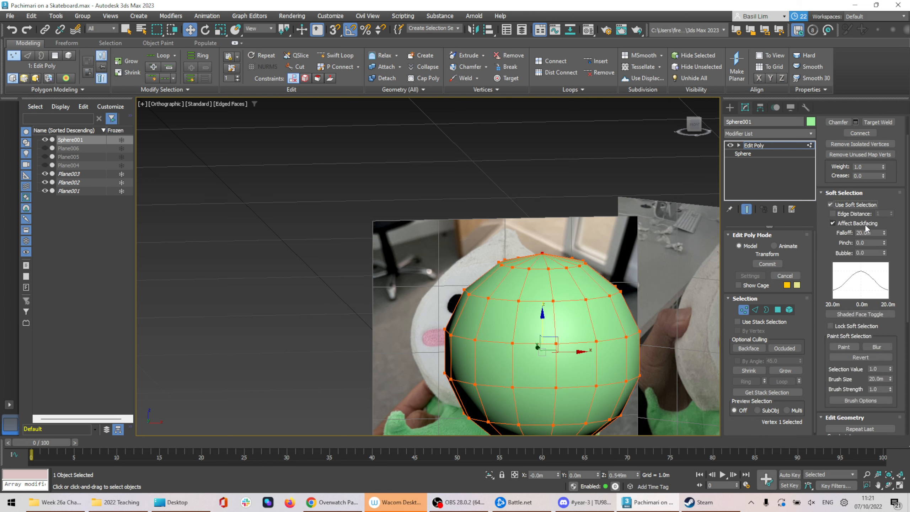
drag(883, 237, 885, 280)
drag(542, 281, 560, 174)
key(ctrl+z)
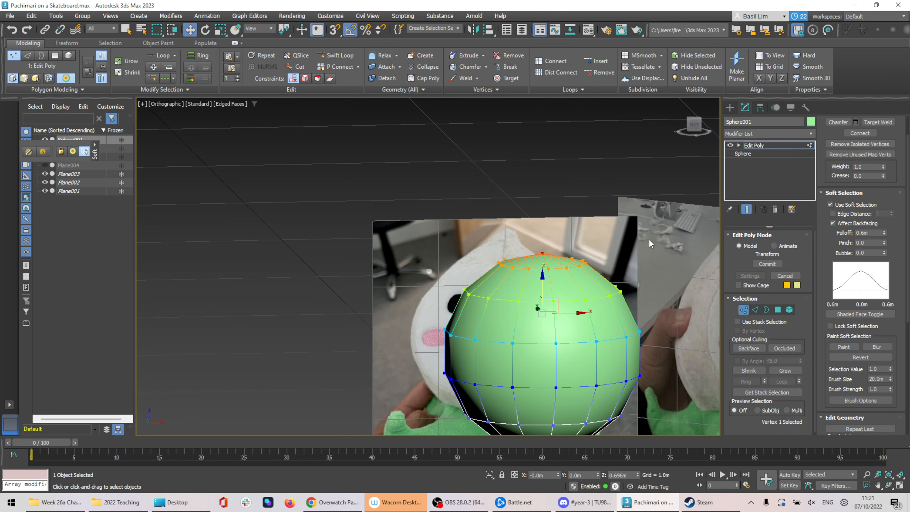
Set the soft selection pinch to 0.69, try raising the top vertex and a bubble of 0.21, and undo both trials
alt+middle_drag(587, 285, 590, 296)
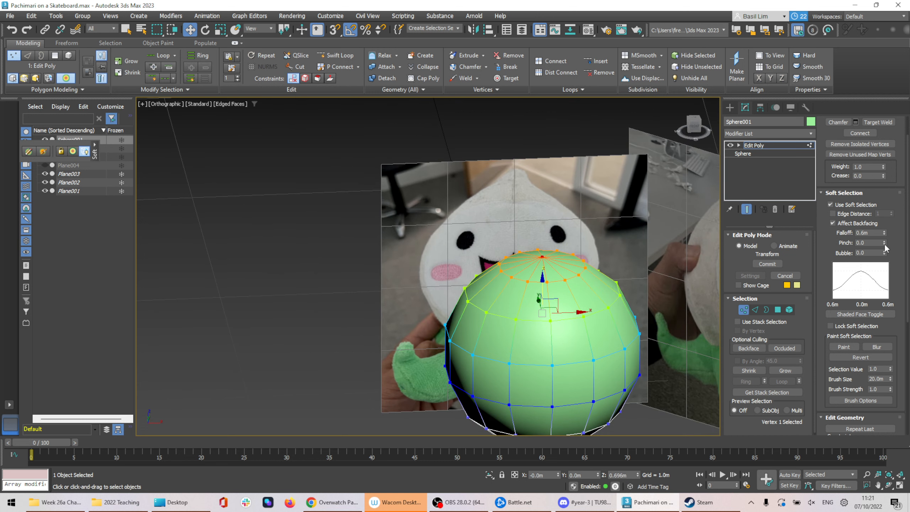
drag(883, 243, 889, 215)
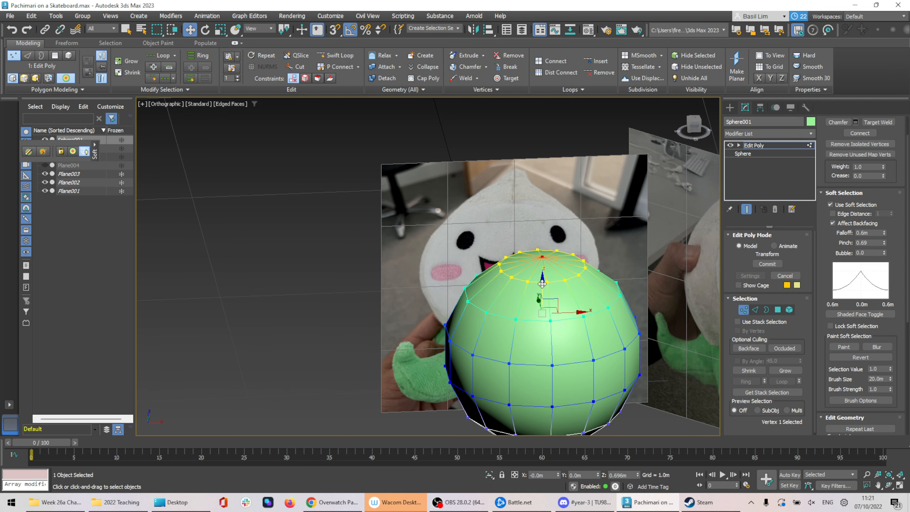
alt+middle_drag(542, 283, 546, 256)
drag(543, 274, 557, 225)
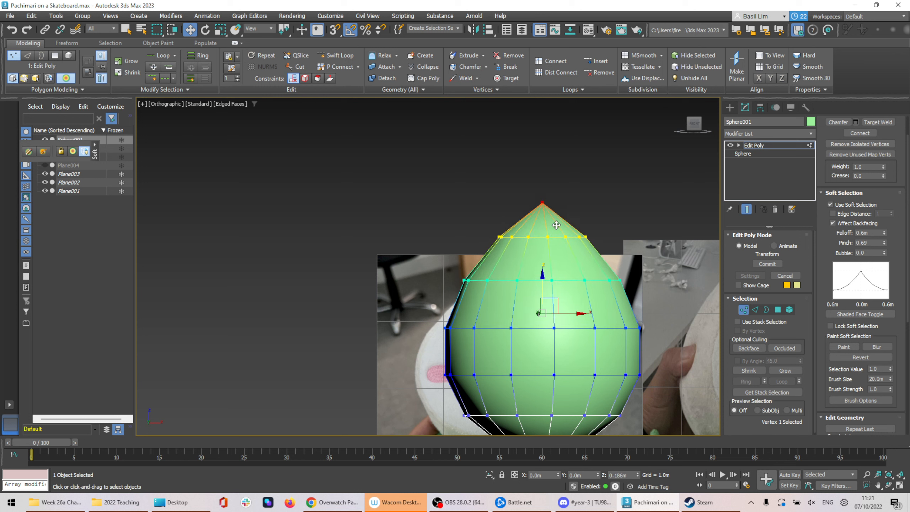
drag(884, 254, 890, 243)
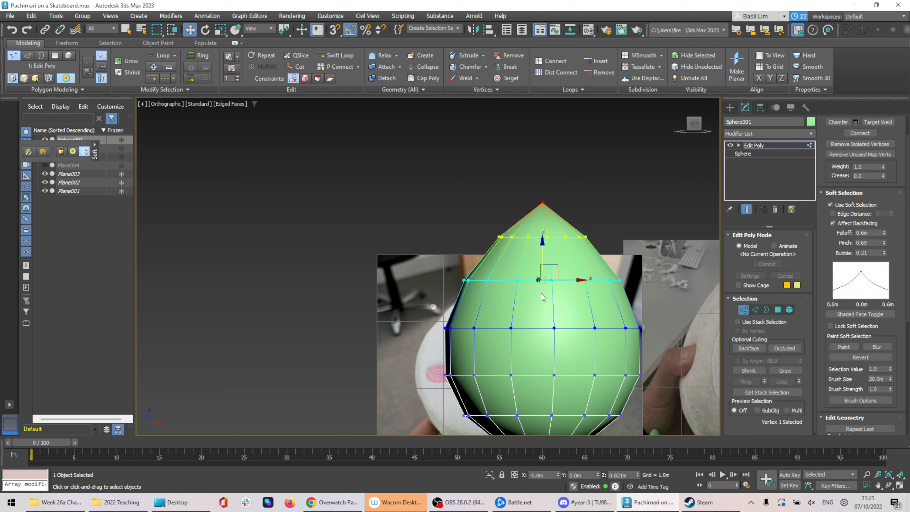
key(ctrl+z)
key(ctrl+z)
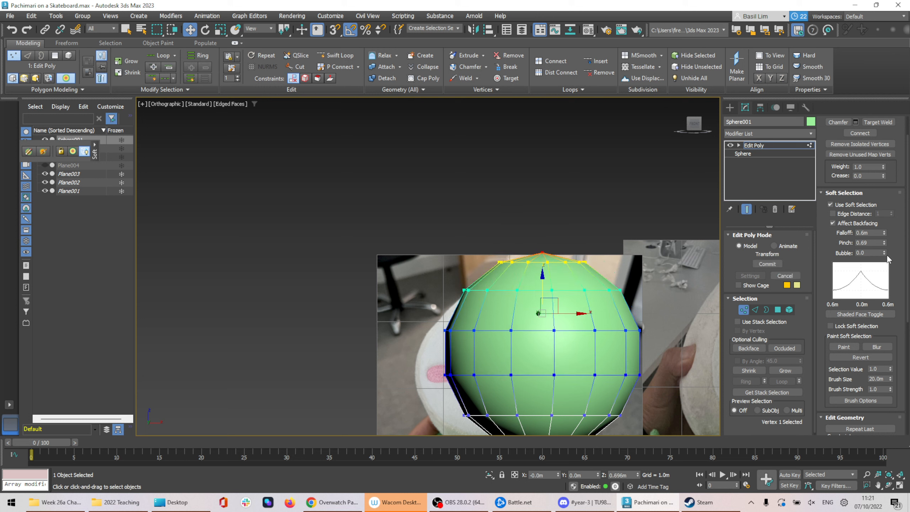
Set the soft selection bubble to 0.39 and raise the top vertex to form the head's point
drag(884, 253, 885, 234)
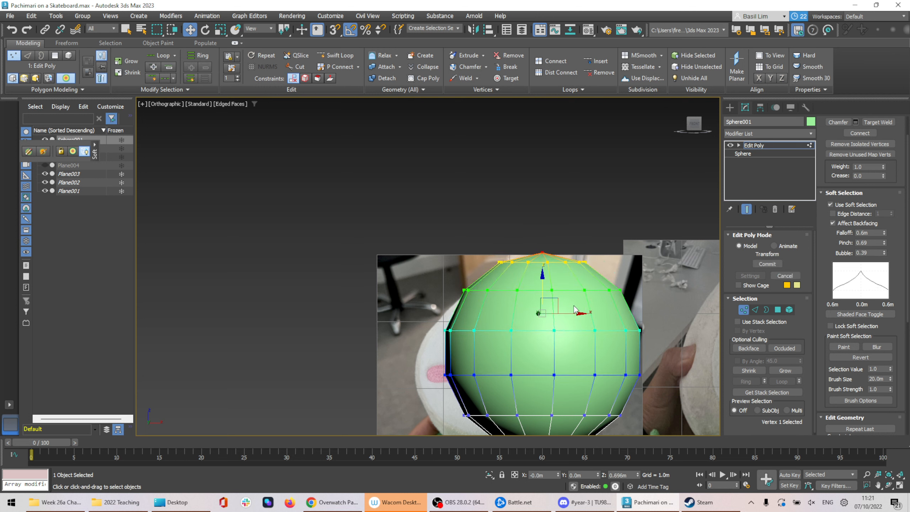
drag(540, 280, 546, 244)
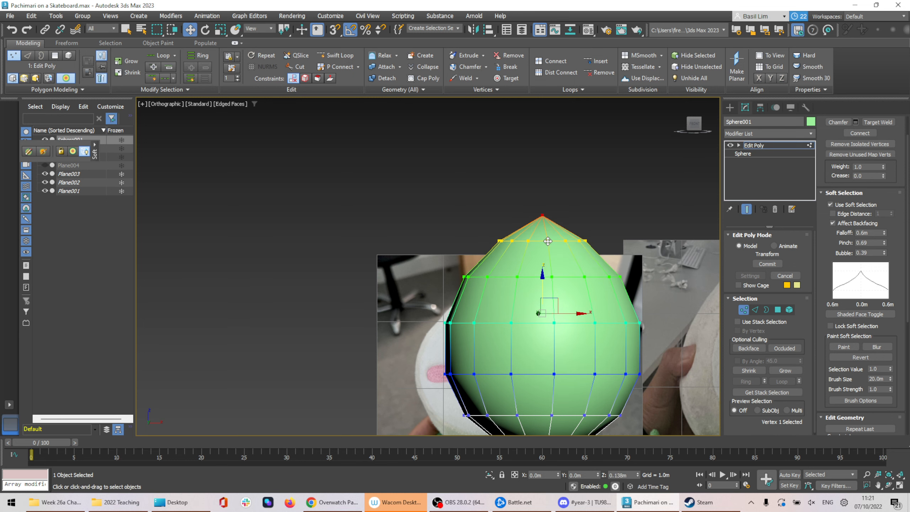
alt+middle_drag(568, 247, 484, 238)
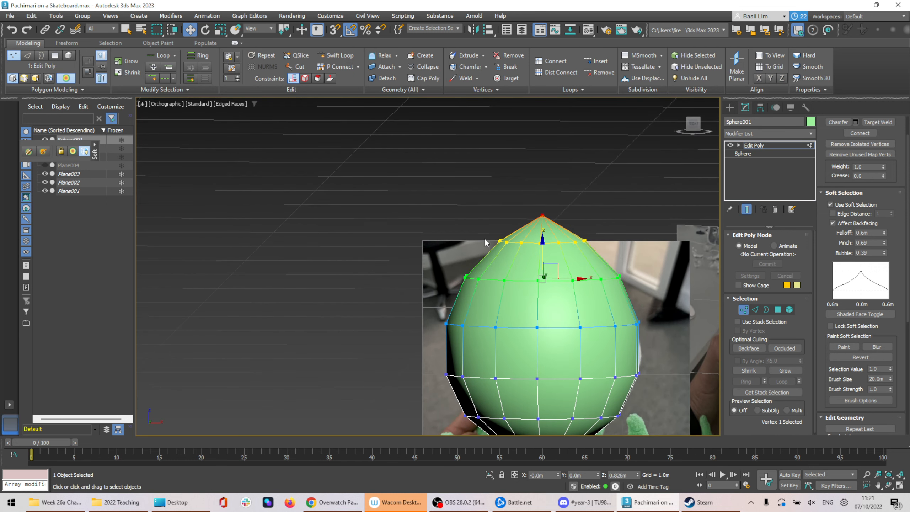
Select the ring of 14 vertices just below the tip and lower it with soft selection
drag(610, 246, 596, 249)
drag(544, 266, 544, 293)
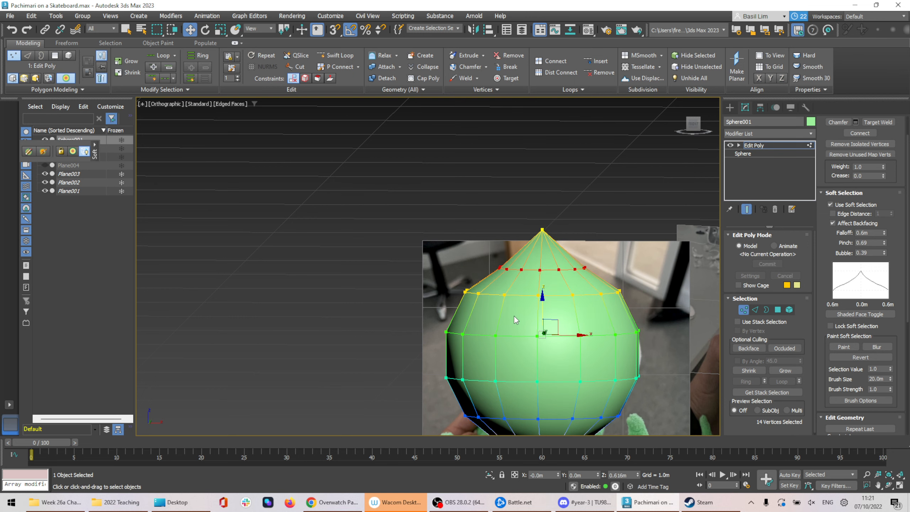
alt+middle_drag(516, 319, 529, 298)
drag(543, 301, 543, 296)
Select the second ring of vertices below the tip in the front view and scale it slightly inward horizontally
click(693, 126)
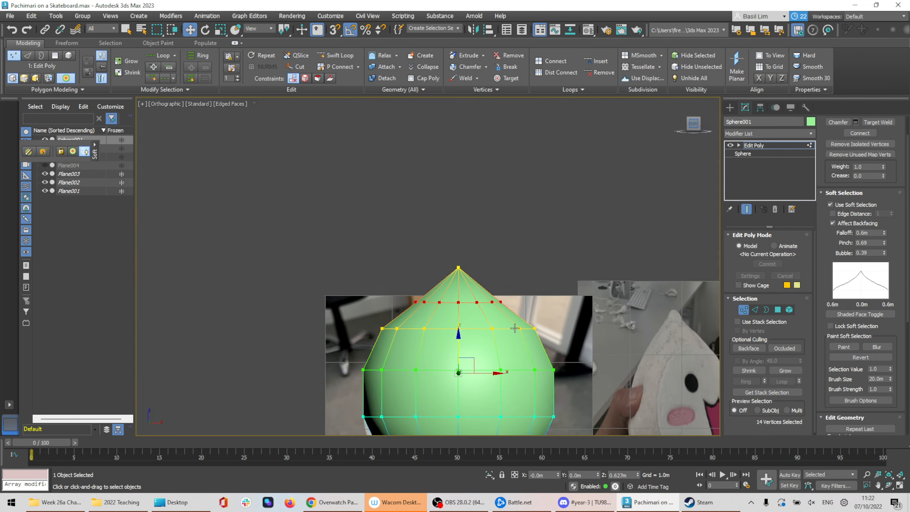
drag(532, 280, 534, 280)
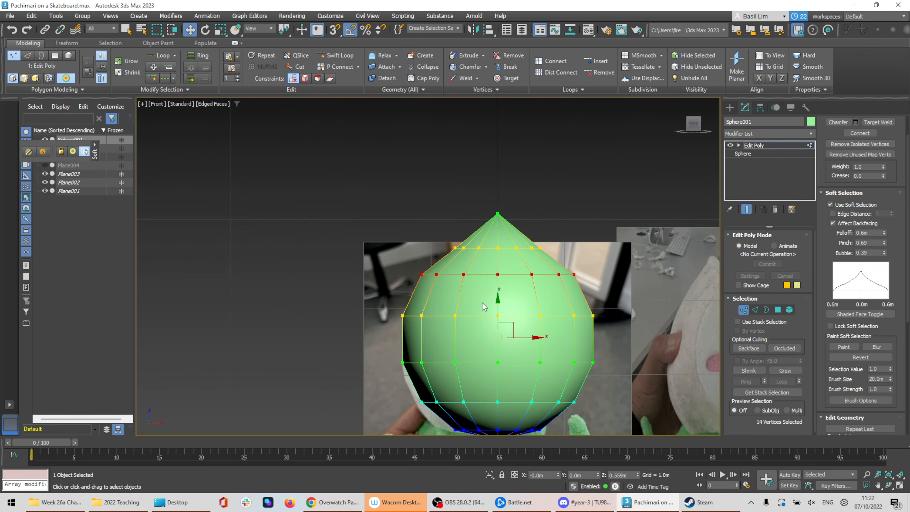
alt+middle_drag(519, 312, 513, 319)
key(r)
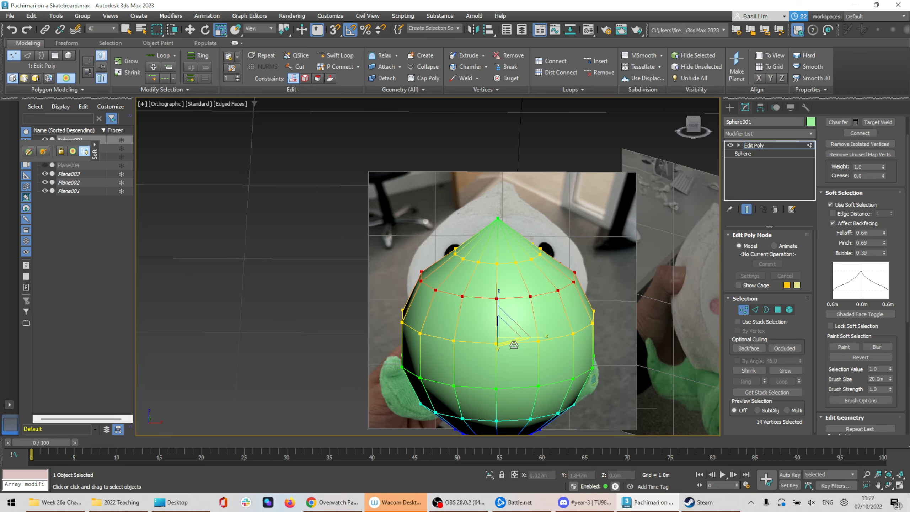
drag(514, 342, 513, 342)
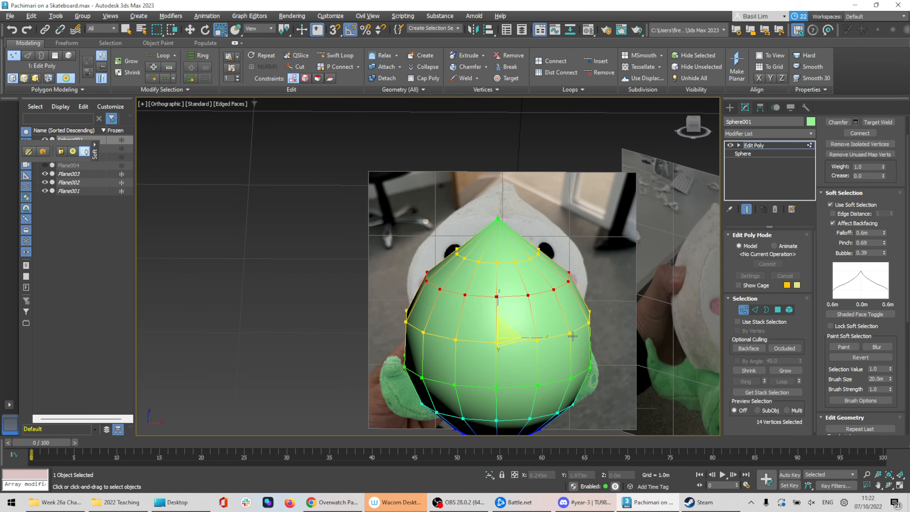
Examine the head's pointed shape against the reference planes, both as a whole object and with the tip vertex selected
alt+middle_drag(513, 342, 555, 279)
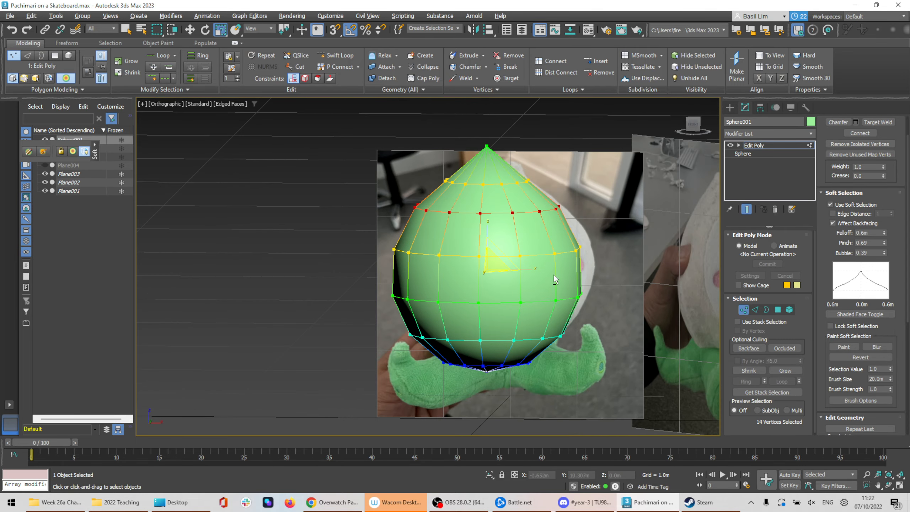
click(743, 310)
middle_drag(522, 220, 573, 265)
scroll(494, 230, up, 5)
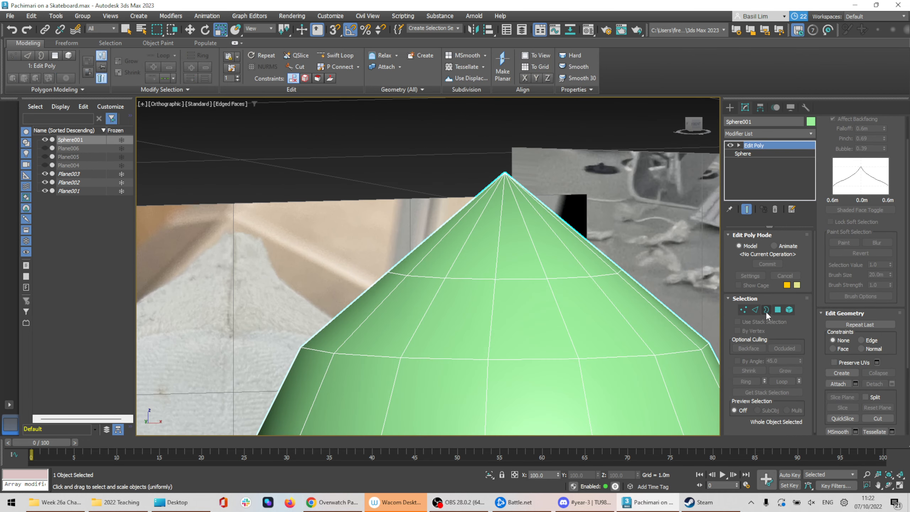
click(740, 311)
scroll(504, 232, down, 4)
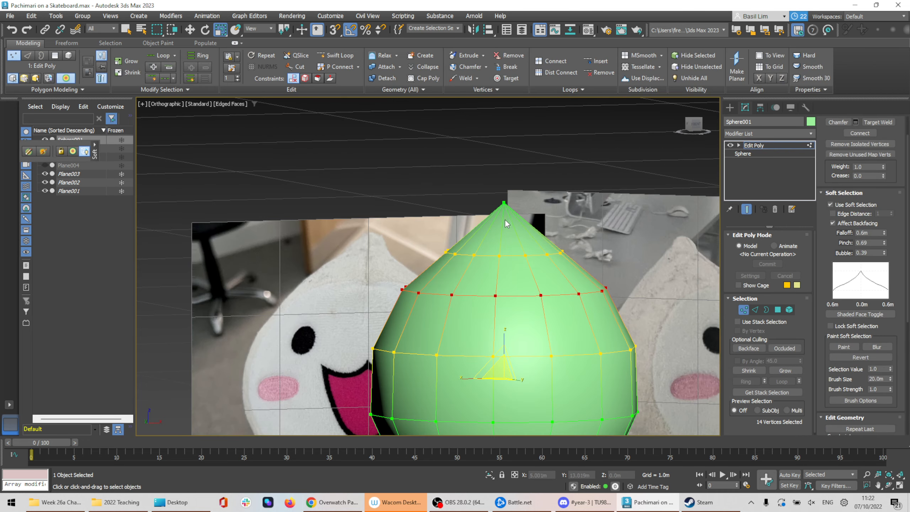
click(504, 203)
scroll(506, 212, up, 2)
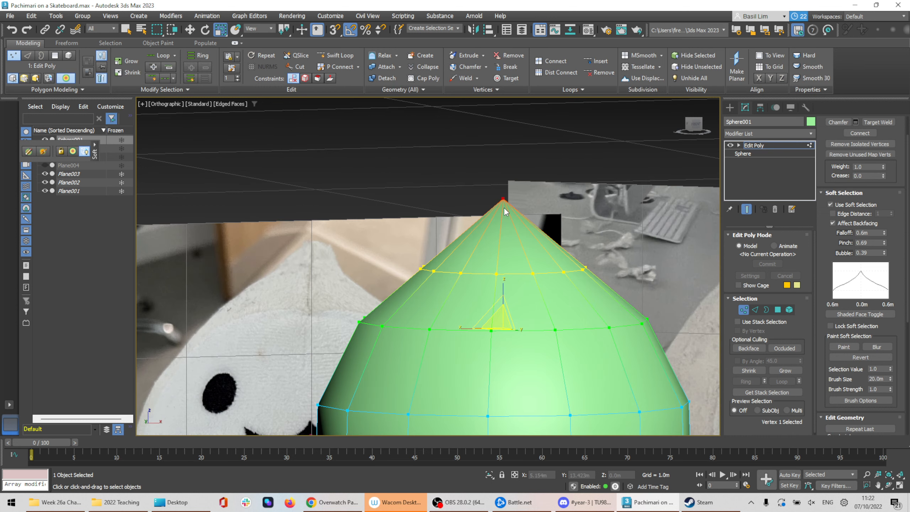
scroll(563, 220, down, 5)
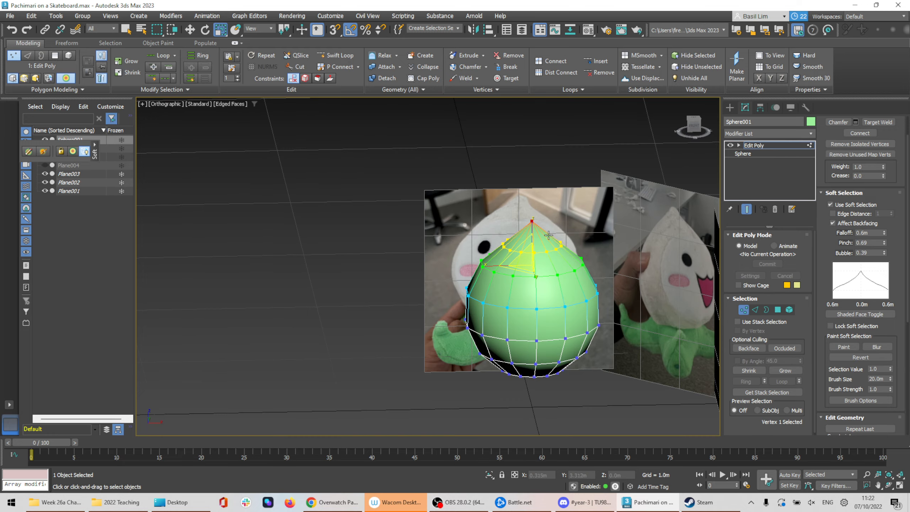
scroll(573, 275, up, 2)
scroll(533, 241, up, 3)
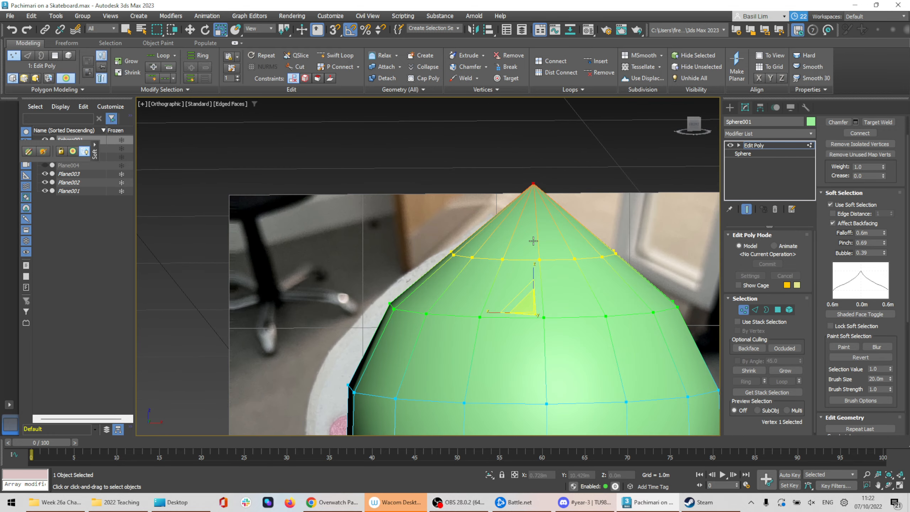
Compare the head's tip with the plush model's wireframe in the browser, and return to 3ds Max
click(738, 310)
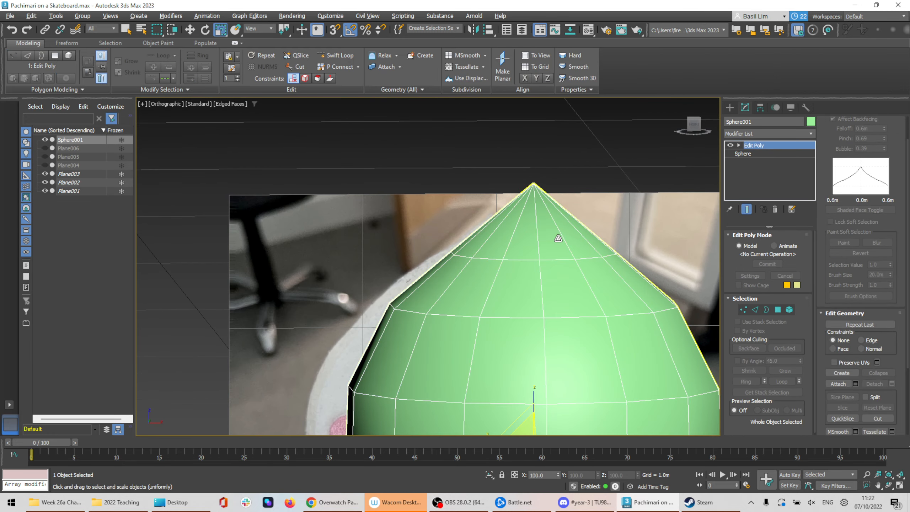
alt+middle_drag(558, 233, 539, 216)
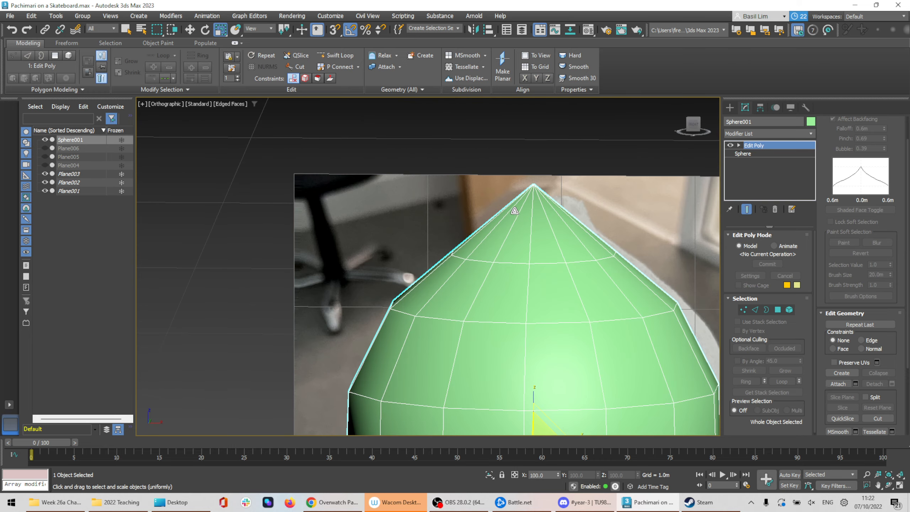
key(alt+Tab)
drag(330, 109, 355, 153)
key(alt+Tab)
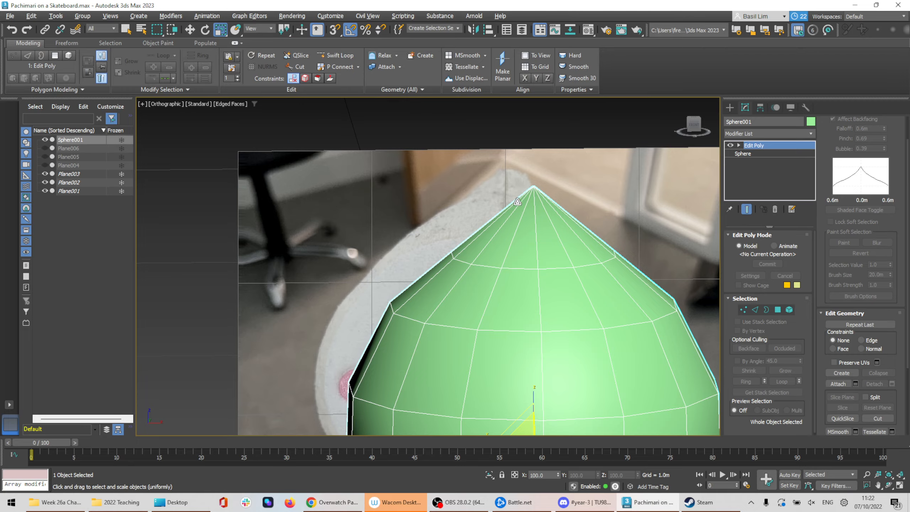
alt+middle_drag(604, 216, 525, 223)
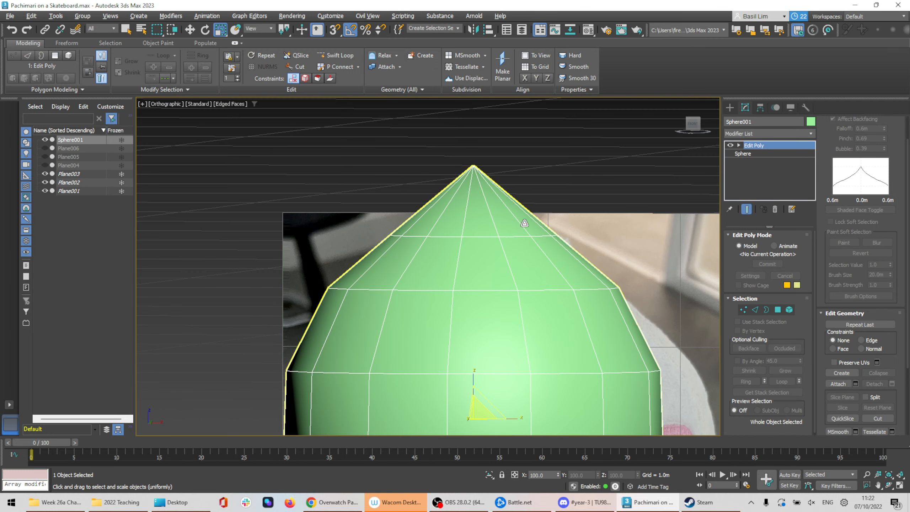
Turn off Soft Selection and delete the 14 polygons forming the tip of the head
click(775, 311)
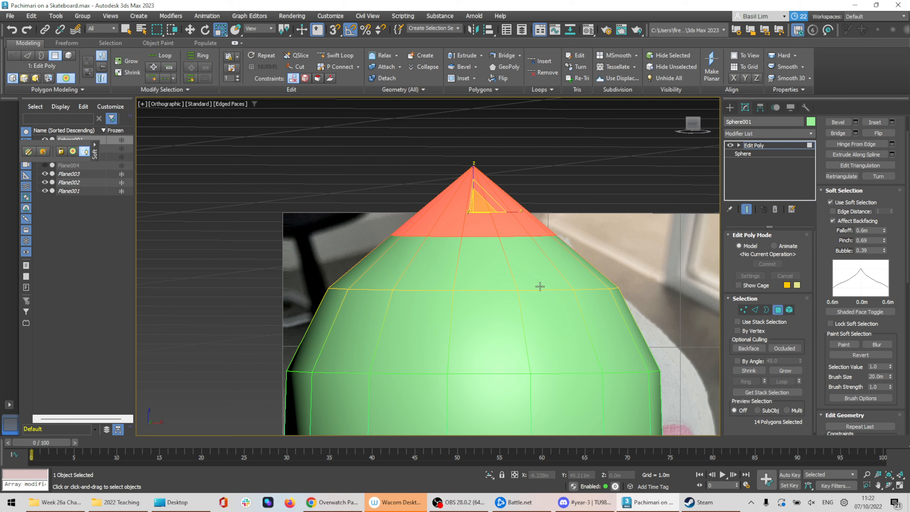
click(851, 206)
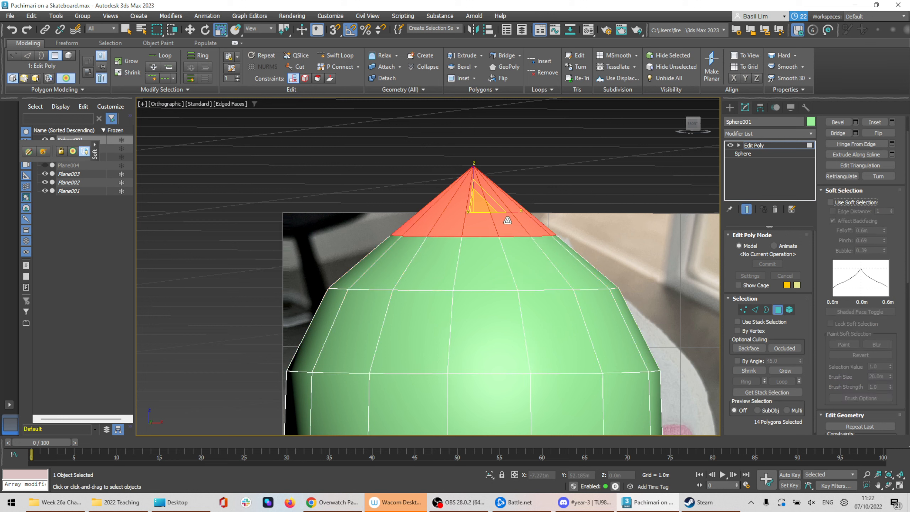
key(Delete)
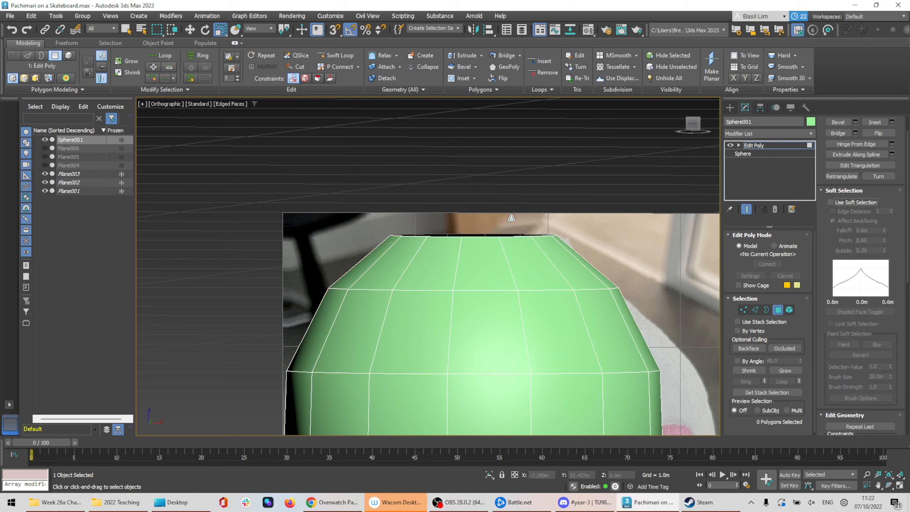
Select the open border at the head's top and extrude it straight up to a height of about 0.95 m
click(766, 310)
drag(599, 191, 485, 272)
alt+middle_drag(485, 273, 489, 301)
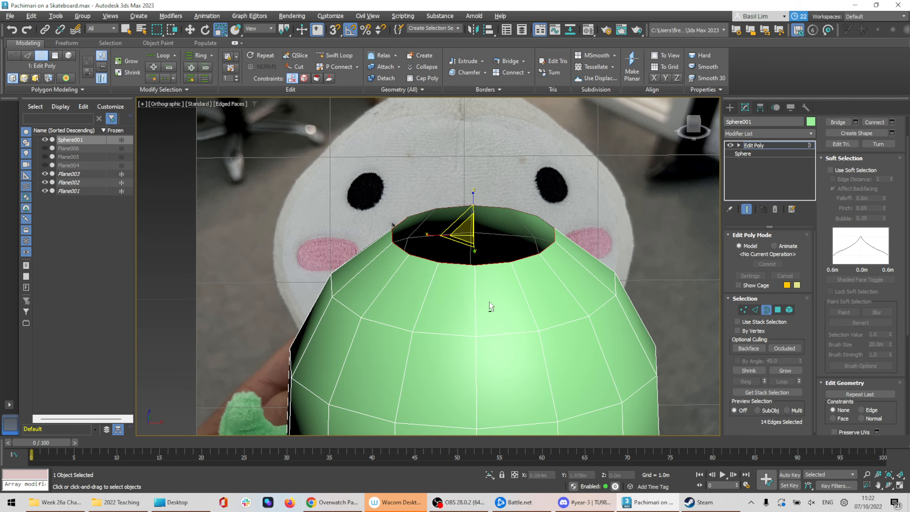
key(w)
alt+middle_drag(438, 246, 510, 227)
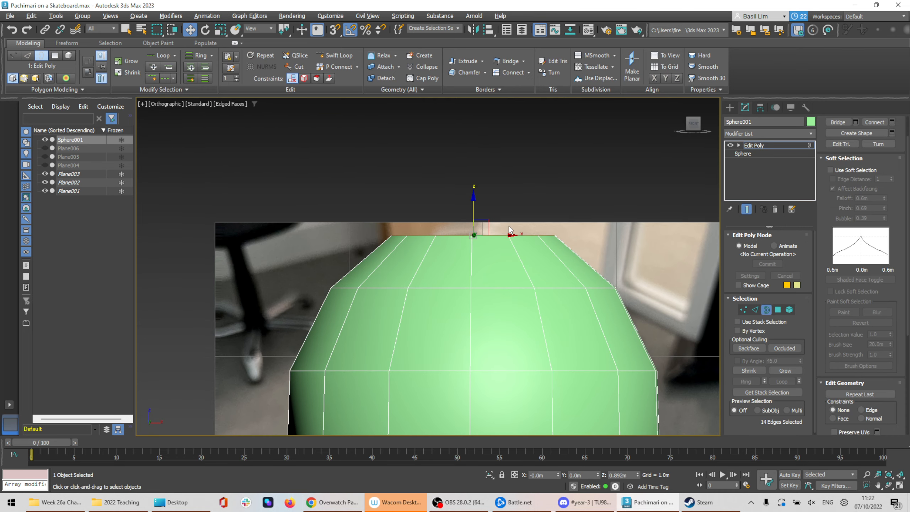
shift+drag(473, 202, 473, 171)
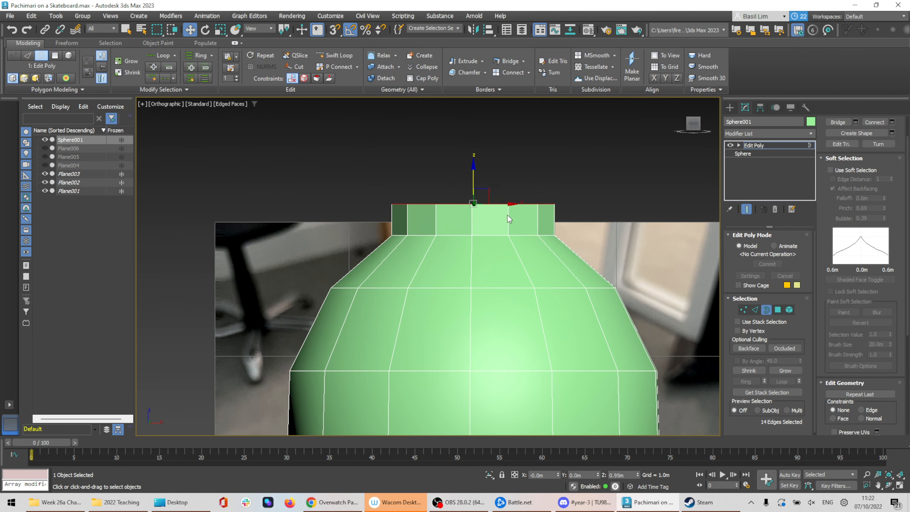
Scale the extruded border inward to narrow the top of the head
alt+middle_drag(473, 171, 511, 249)
key(r)
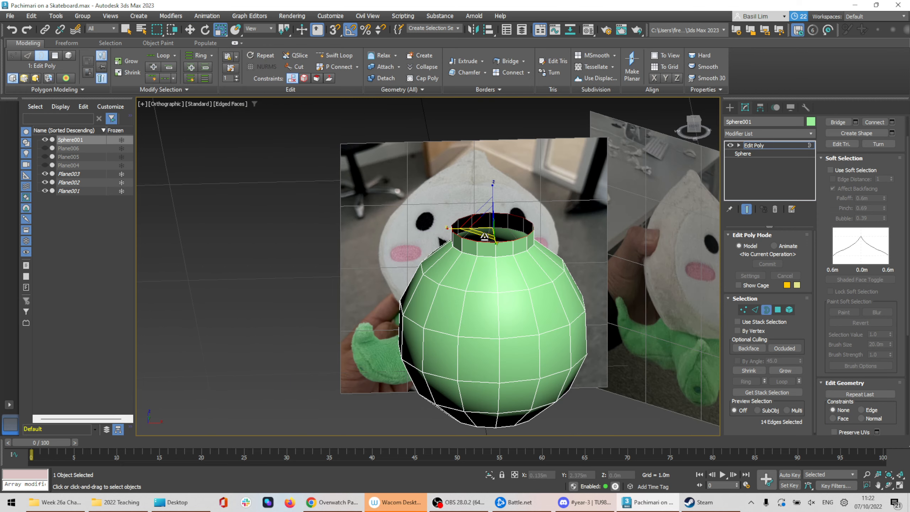
drag(491, 209, 490, 222)
Extrude the top border upward again to a height of about 0.995 m and scale it inward into a narrower neck
alt+middle_drag(491, 222, 501, 210)
key(w)
shift+drag(493, 195, 493, 183)
key(r)
alt+middle_drag(493, 194, 500, 263)
drag(483, 221, 491, 209)
alt+middle_drag(492, 209, 515, 253)
key(w)
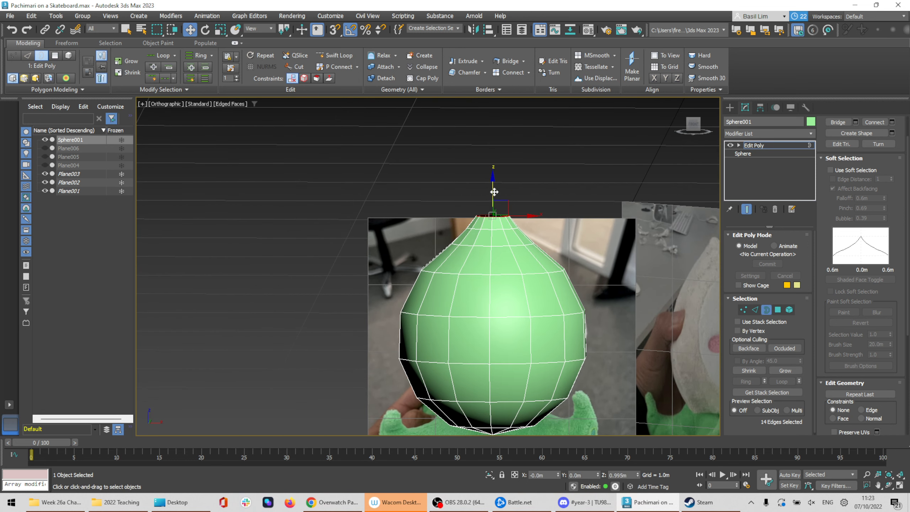
Scale the open border at the neck's top uniformly inward to about 56%
alt+middle_drag(494, 192, 524, 254)
key(r)
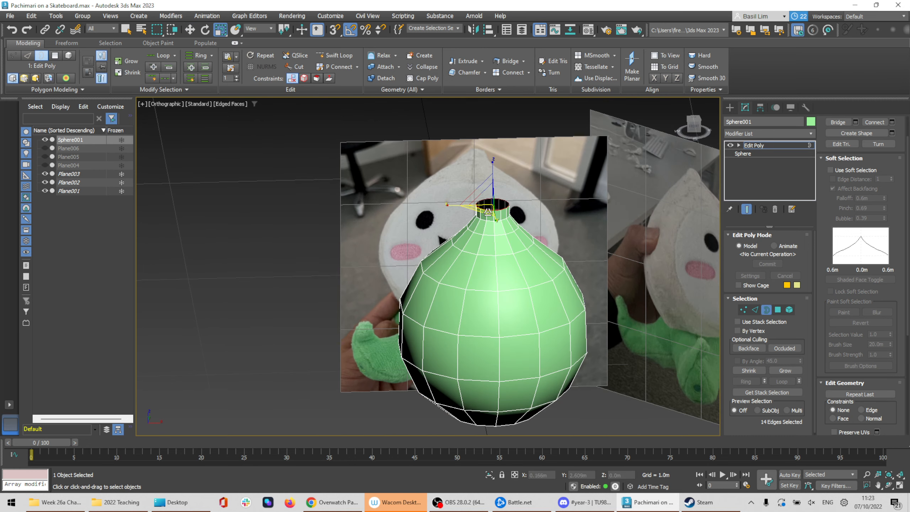
drag(488, 212, 494, 192)
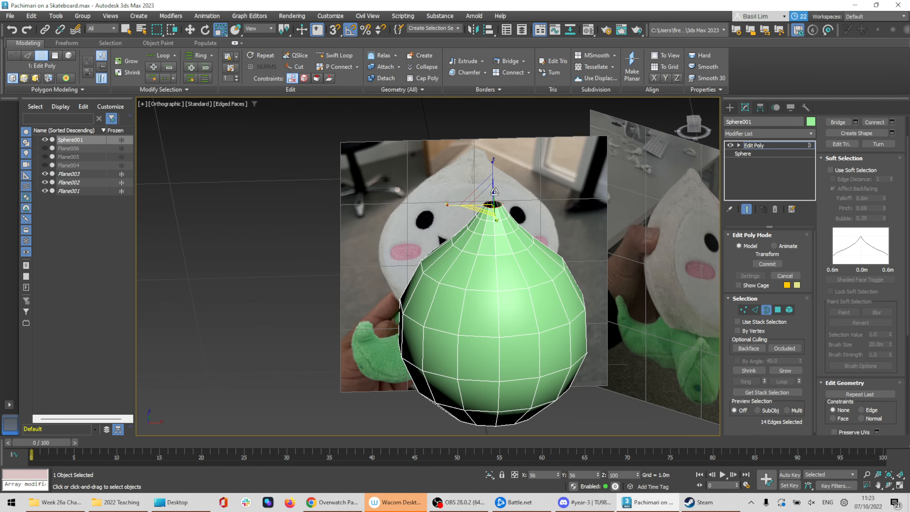
Cap the open border at the head's tip with a single polygon
mouse_move(528, 246)
alt+middle_down()
mouse_move(532, 219)
mouse_move(515, 221)
mouse_move(524, 236)
alt+middle_up()
scroll(497, 199, up, 5)
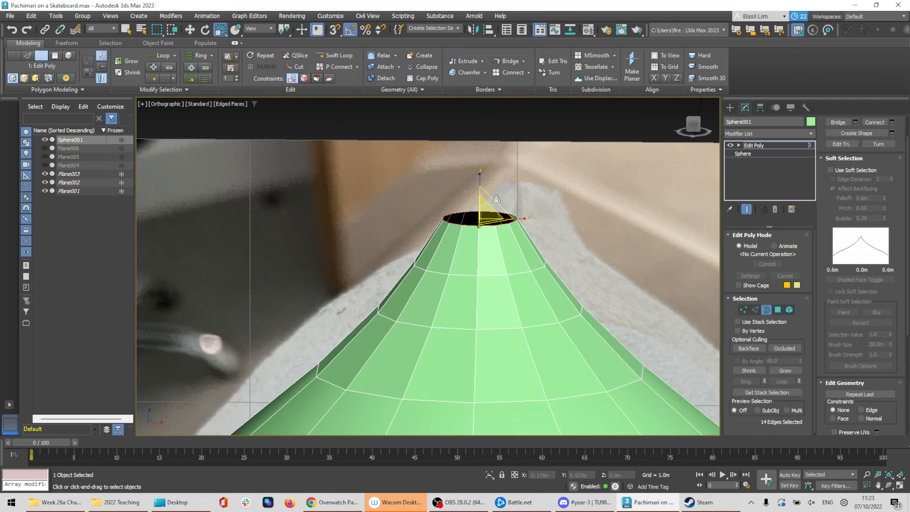
alt+middle_drag(496, 199, 540, 228)
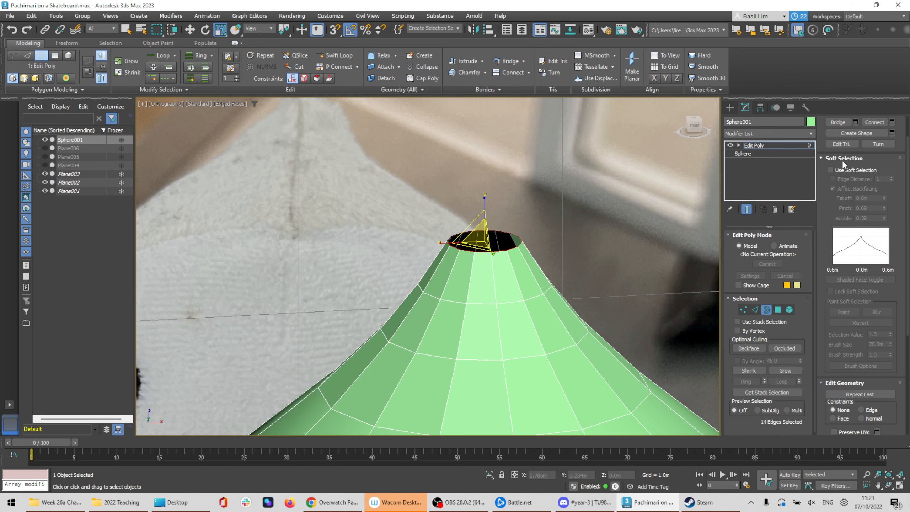
scroll(875, 308, up, 2)
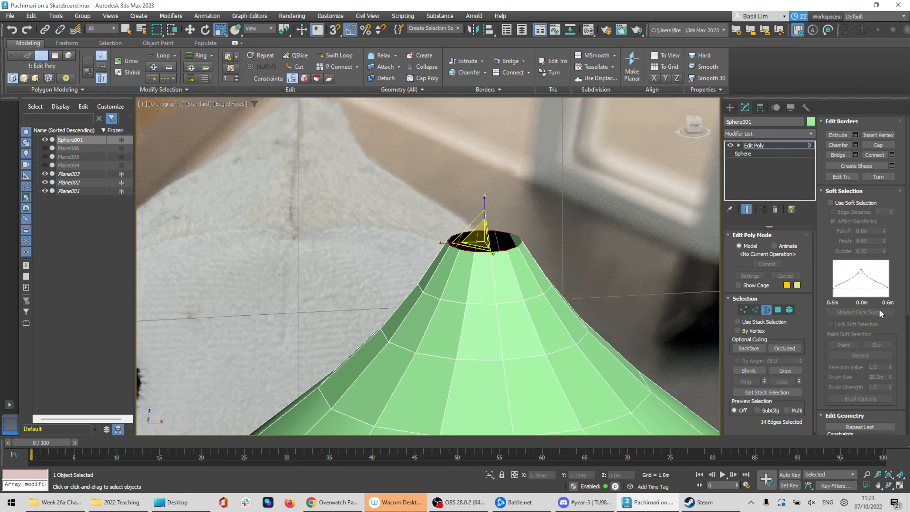
click(878, 145)
scroll(466, 248, up, 6)
alt+middle_drag(459, 241, 620, 272)
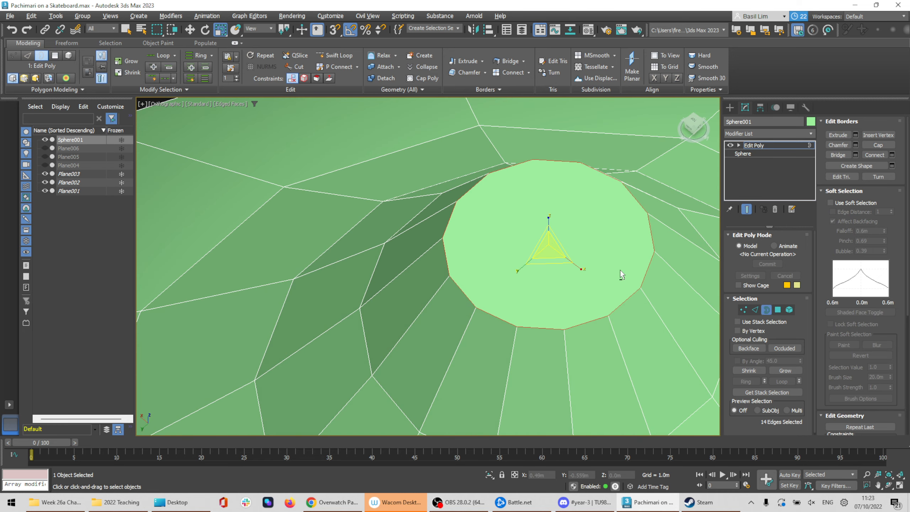
Select the cap polygon at the head's tip and try tessellating it
click(778, 310)
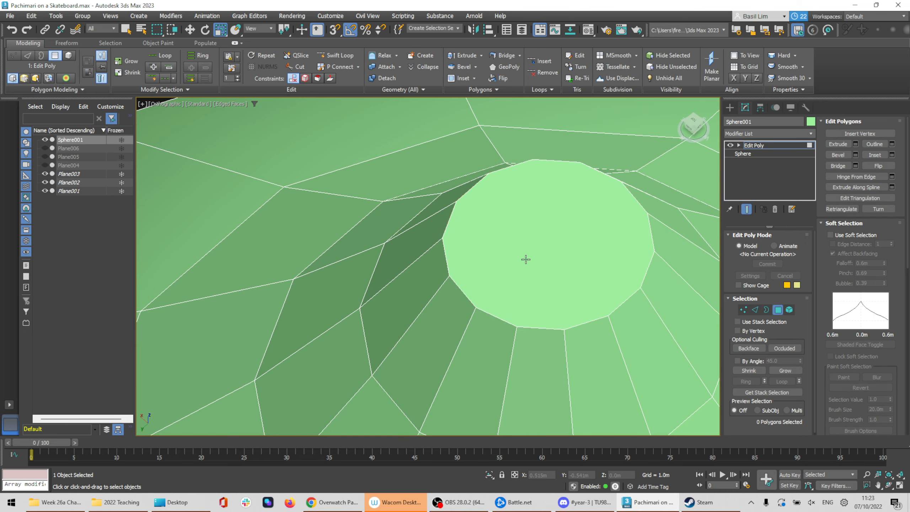
click(524, 258)
alt+middle_drag(609, 250, 545, 275)
scroll(612, 276, down, 8)
key(shift+z)
key(shift+z)
key(shift+z)
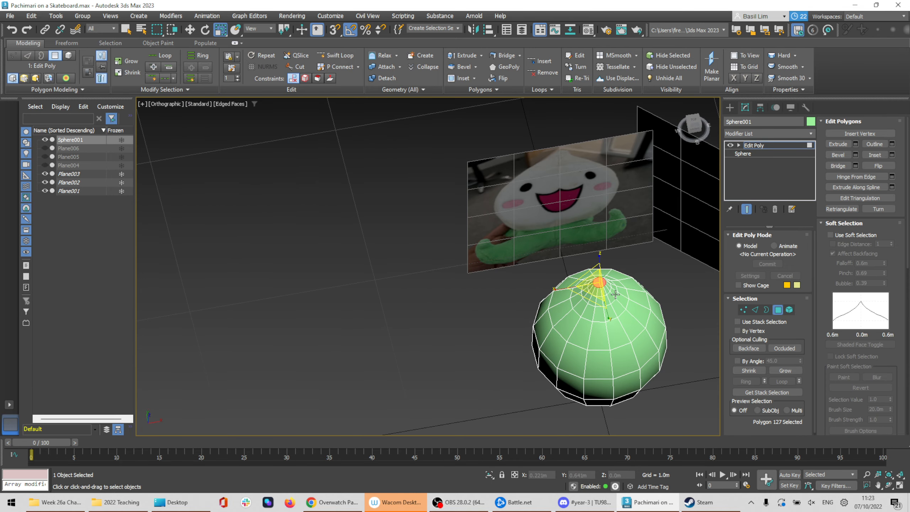
scroll(581, 285, down, 4)
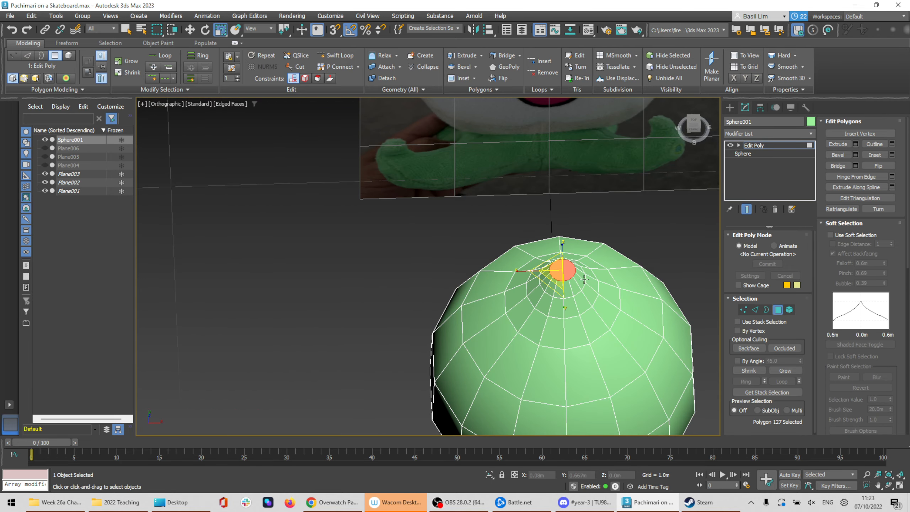
scroll(584, 280, up, 5)
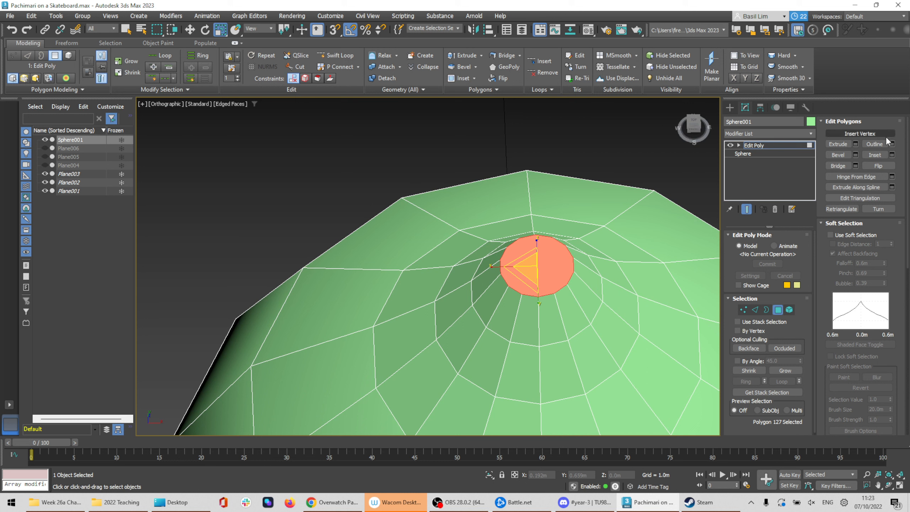
scroll(861, 283, down, 6)
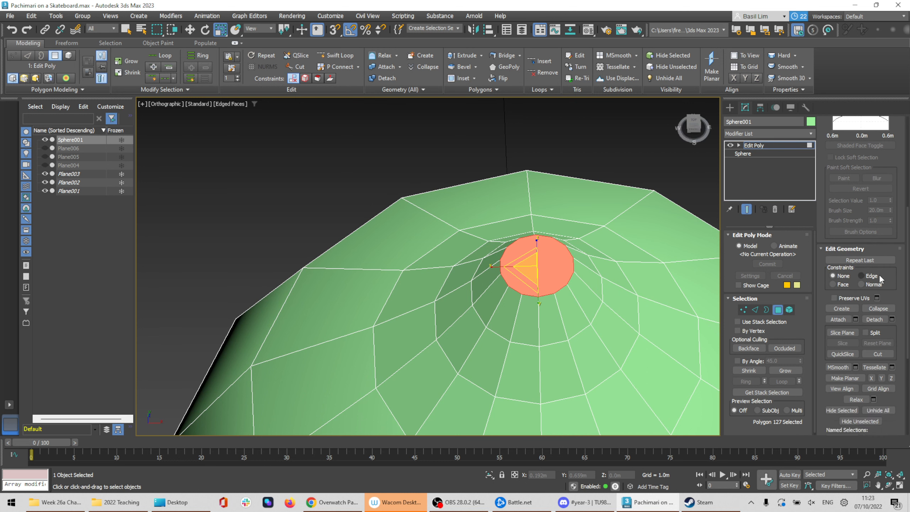
click(892, 368)
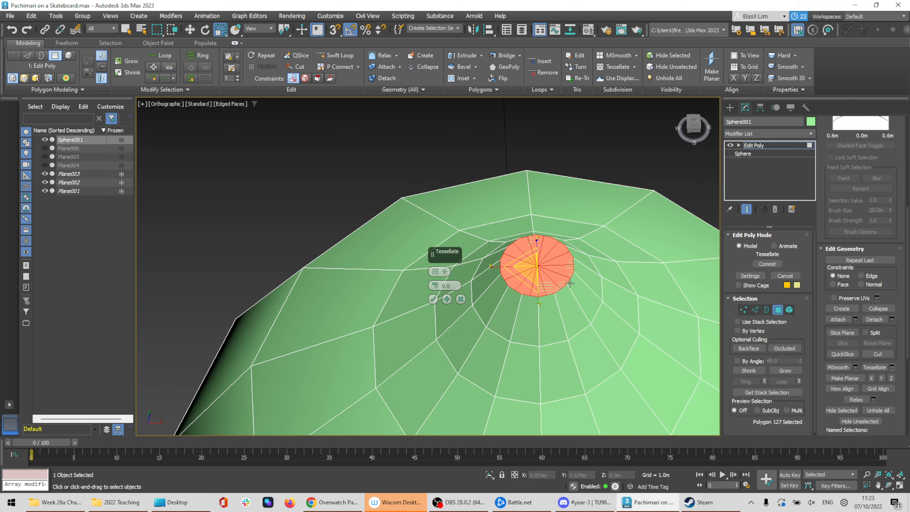
click(461, 299)
Connect two opposite rim vertices with an edge that splits the cap polygon in half
click(744, 310)
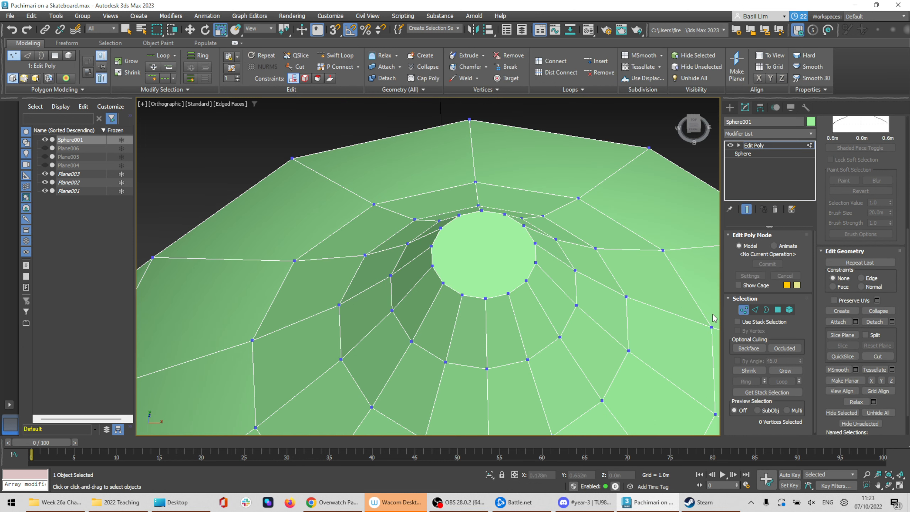
click(486, 298)
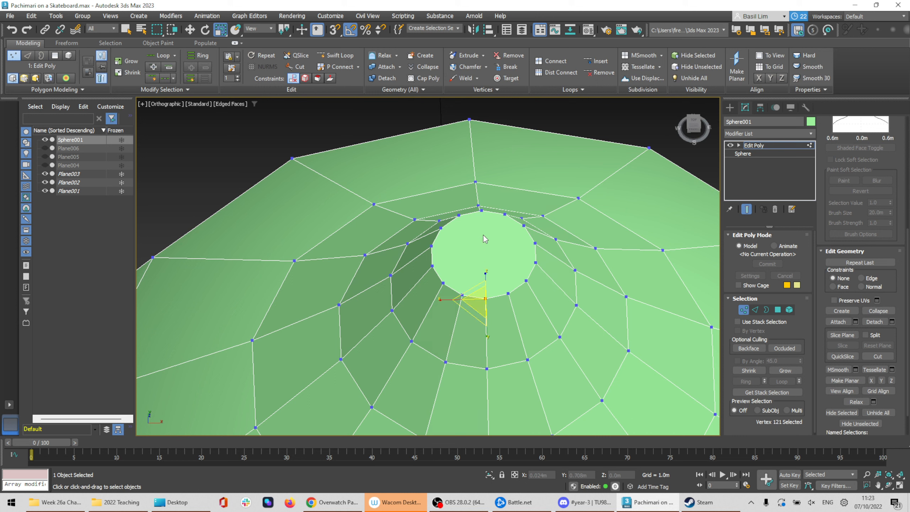
click(482, 212)
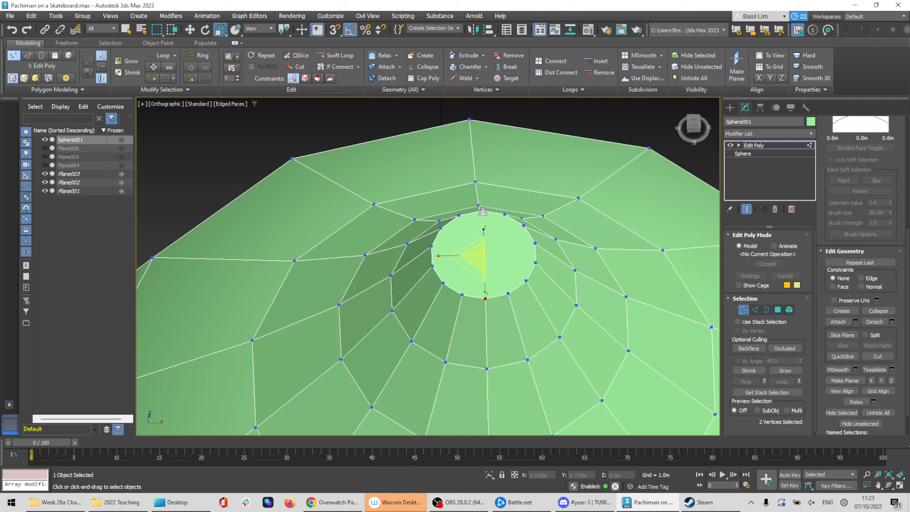
click(485, 298)
ctrl+click(482, 211)
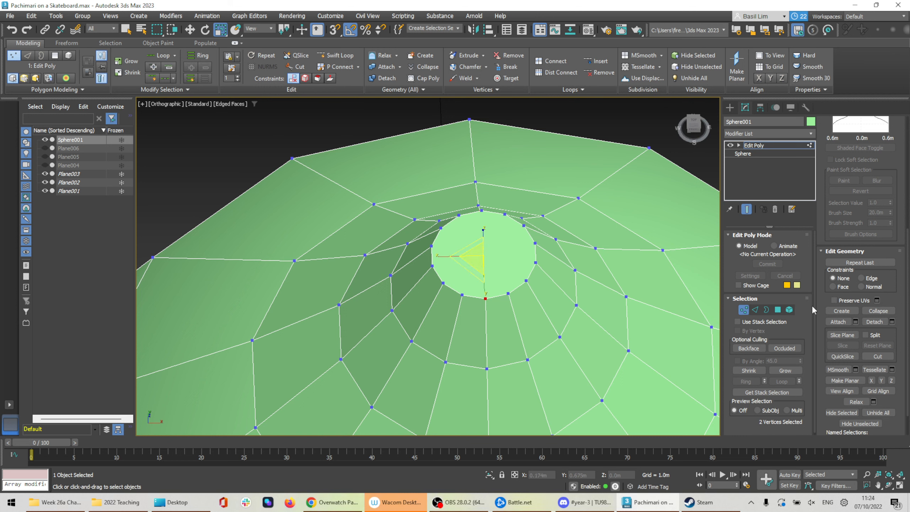
ctrl+click(482, 211)
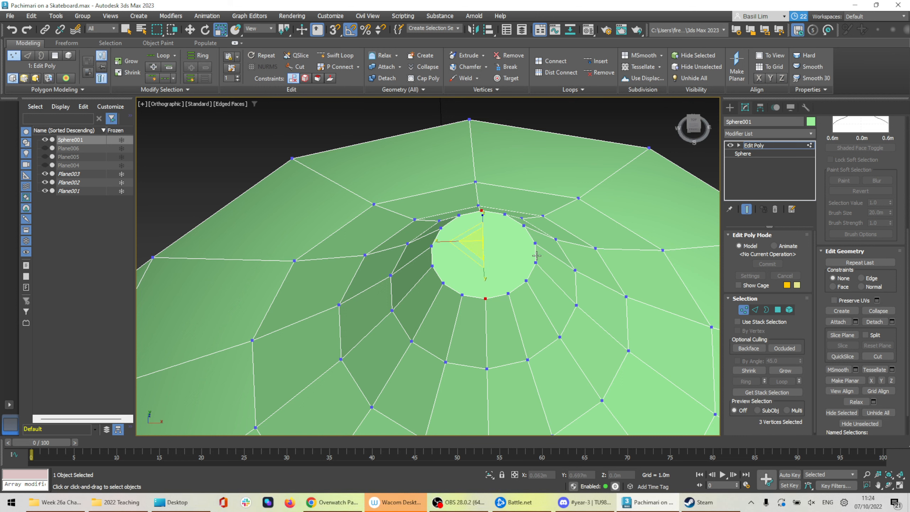
right_click(467, 230)
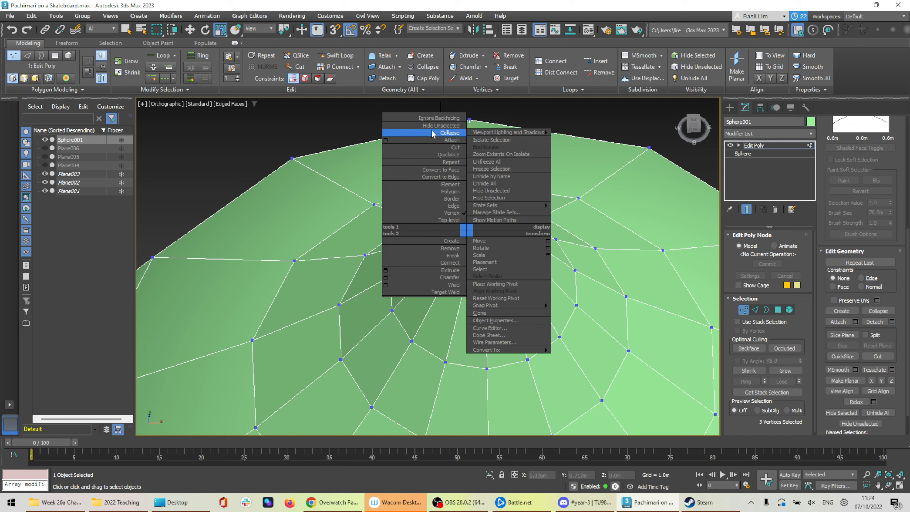
click(445, 258)
alt+middle_drag(524, 274, 561, 274)
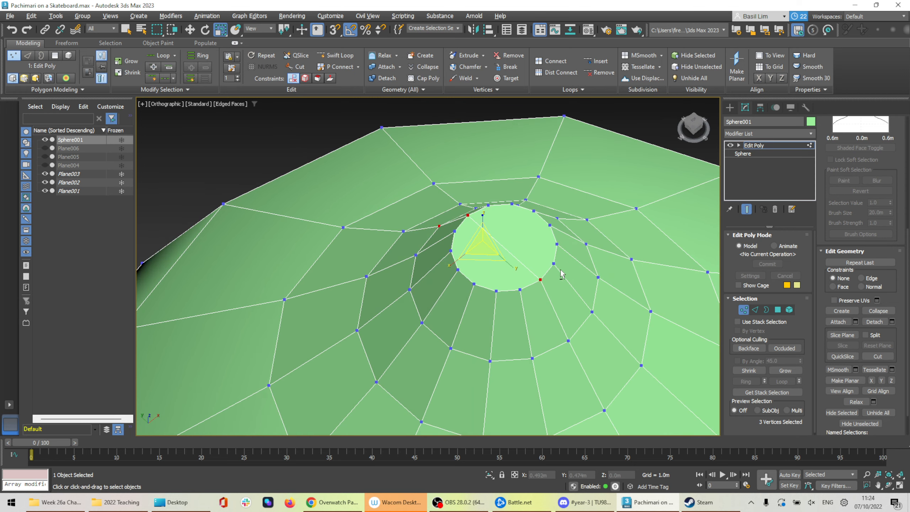
scroll(537, 228, up, 2)
click(607, 235)
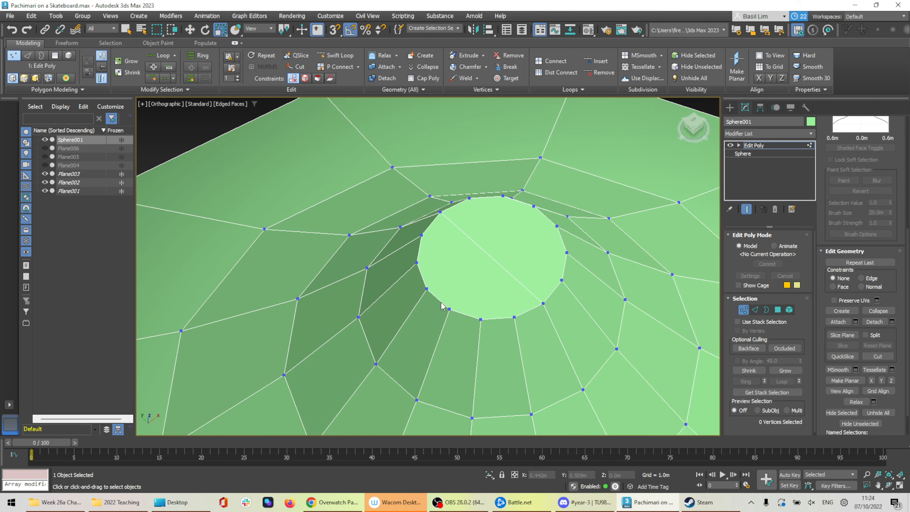
Switch to the Sketchfab Pachimari model in the browser to examine its tip wireframe, and return to 3ds Max
alt+middle_drag(514, 260, 524, 304)
scroll(525, 304, down, 3)
middle_drag(542, 335, 624, 309)
click(528, 303)
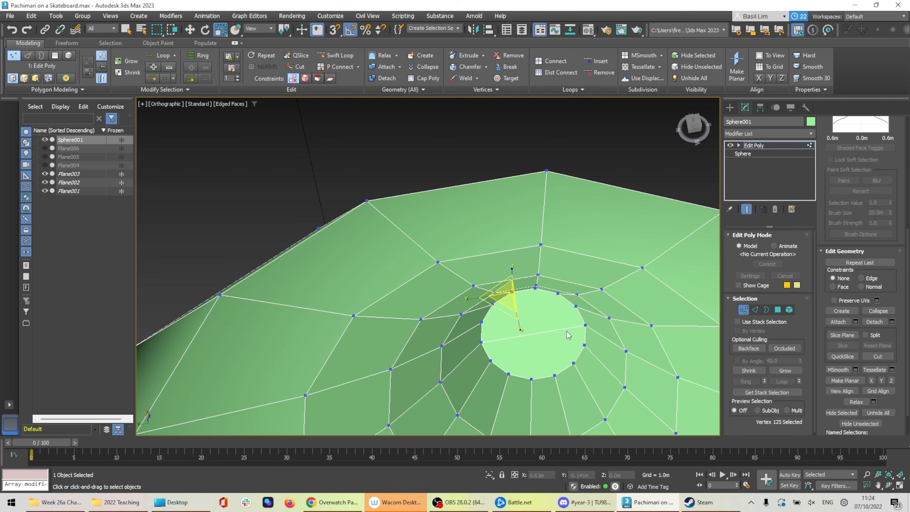
key(alt+Tab)
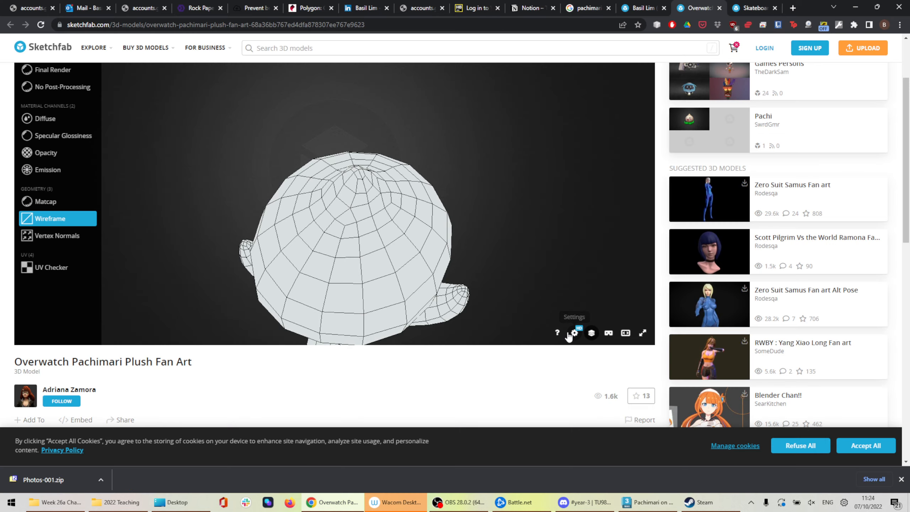
key(alt+Tab)
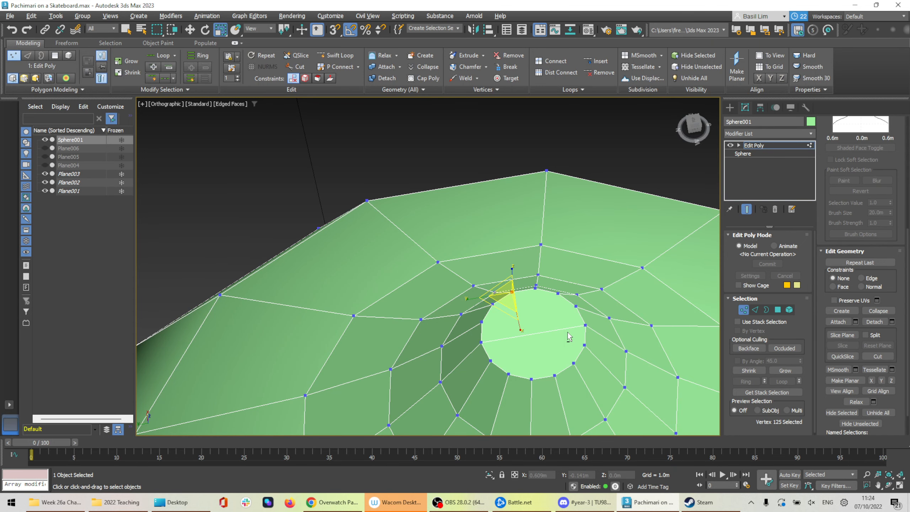
Delete both halves of the cap polygon to reopen the head's tip
click(778, 310)
click(553, 319)
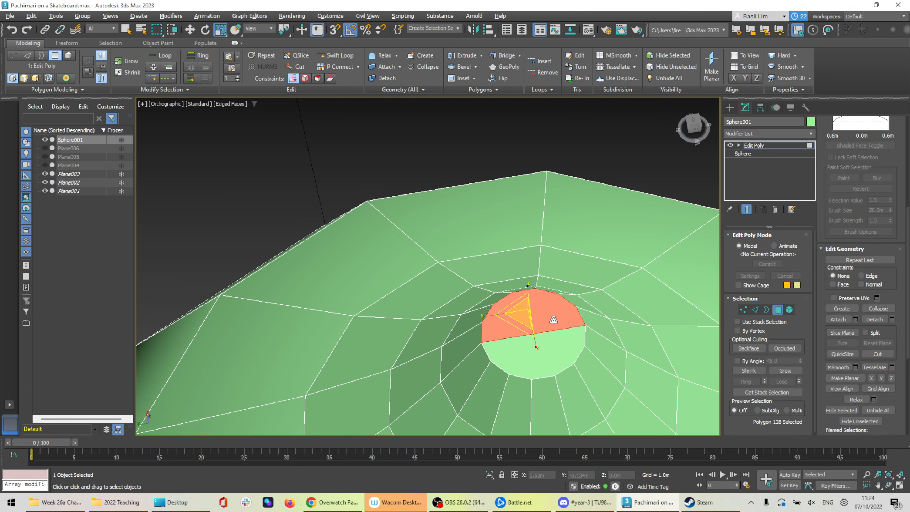
key(Delete)
click(554, 339)
key(Delete)
alt+middle_drag(570, 340, 406, 153)
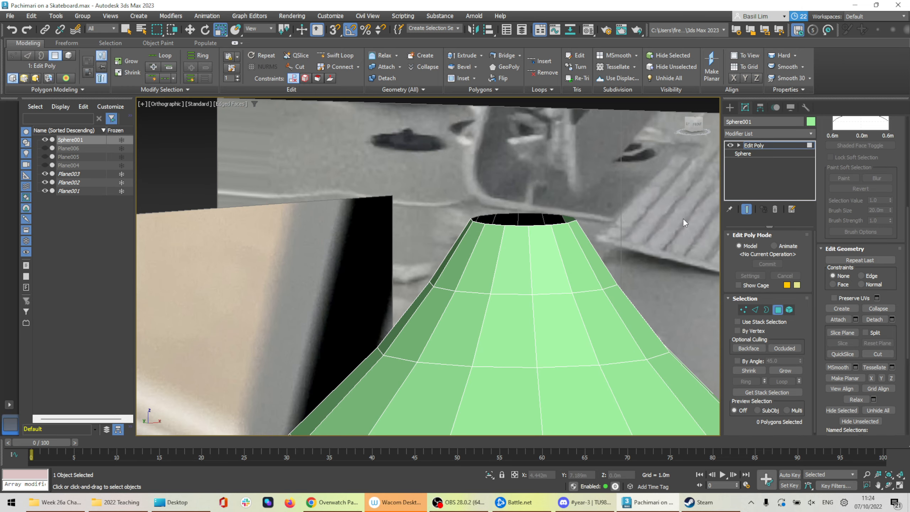
Extrude the open top border straight up to a height of about 1.06 m and scale it inward
click(766, 309)
click(484, 219)
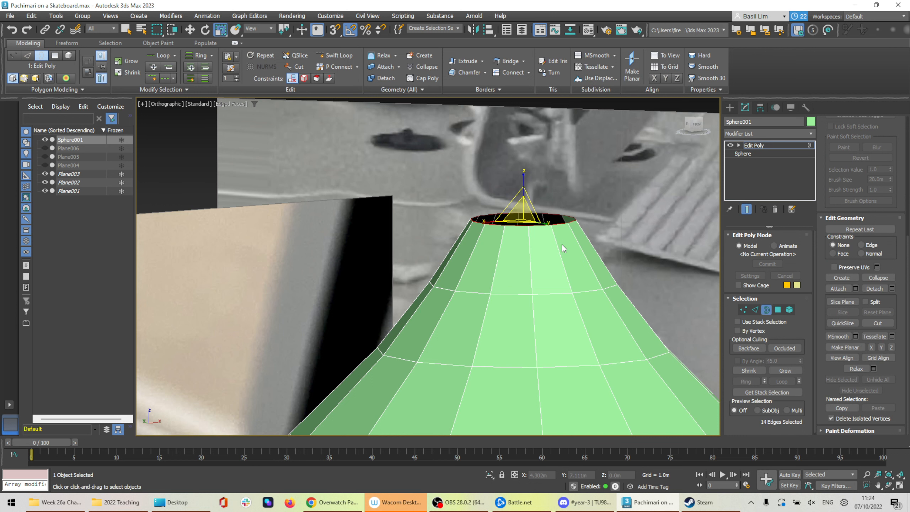
key(w)
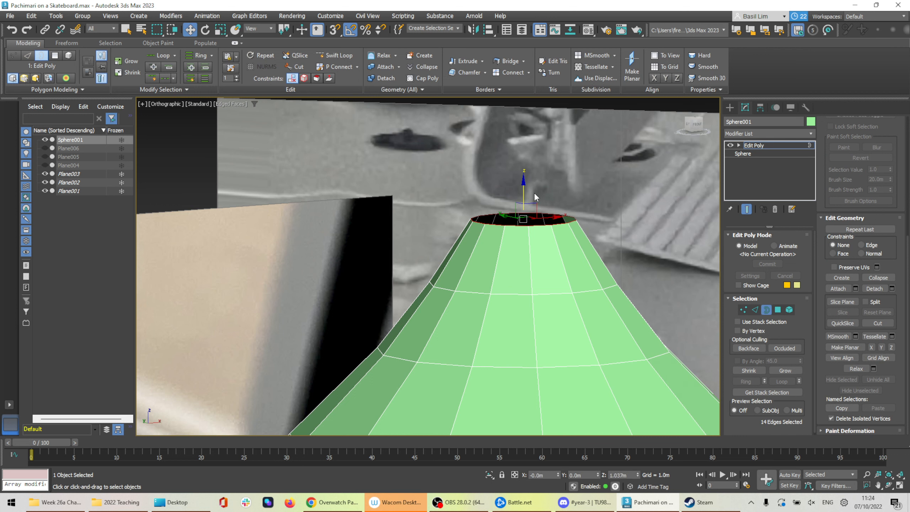
shift+drag(521, 187, 522, 155)
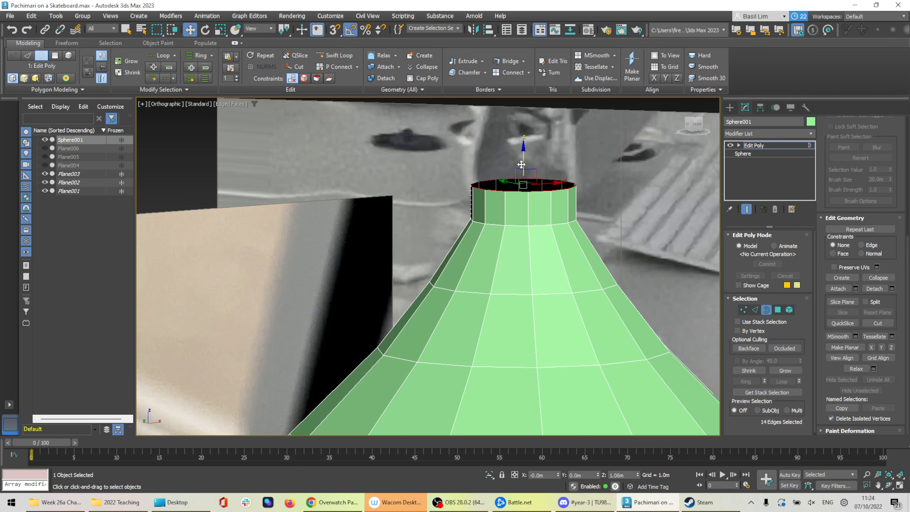
key(r)
alt+middle_drag(532, 179, 535, 222)
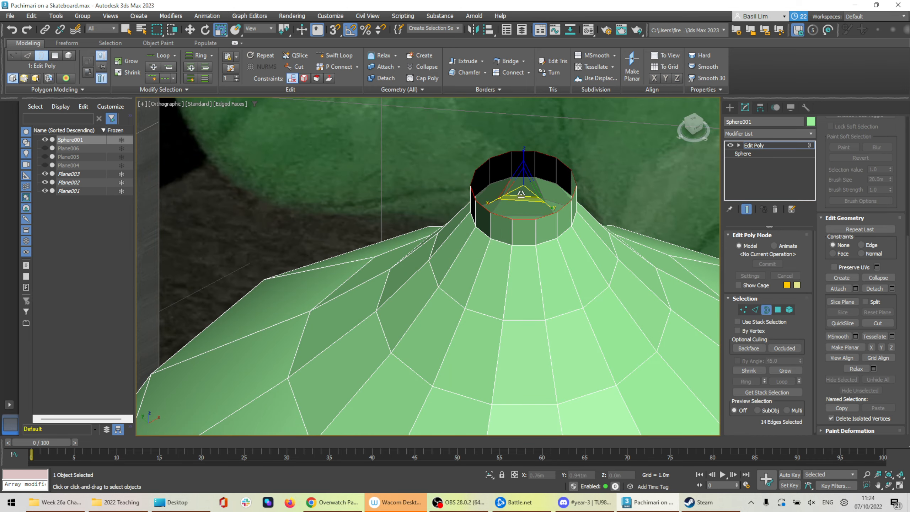
drag(521, 199, 521, 195)
alt+middle_drag(577, 251, 553, 234)
scroll(554, 237, down, 5)
scroll(551, 251, up, 5)
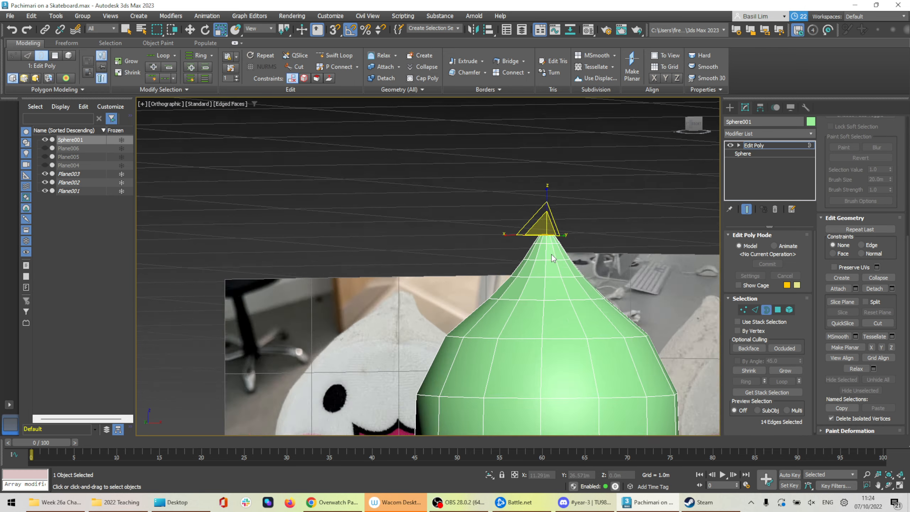
Lower the top border slightly and fine-tune its scale to give the tip a blunter, rounded profile
alt+middle_drag(548, 215, 559, 225)
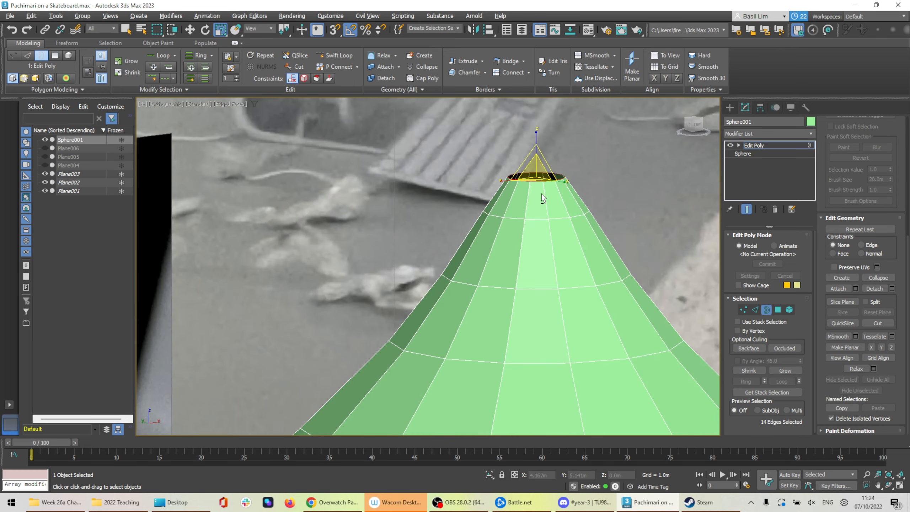
alt+middle_drag(542, 194, 561, 221)
drag(535, 181, 534, 191)
key(w)
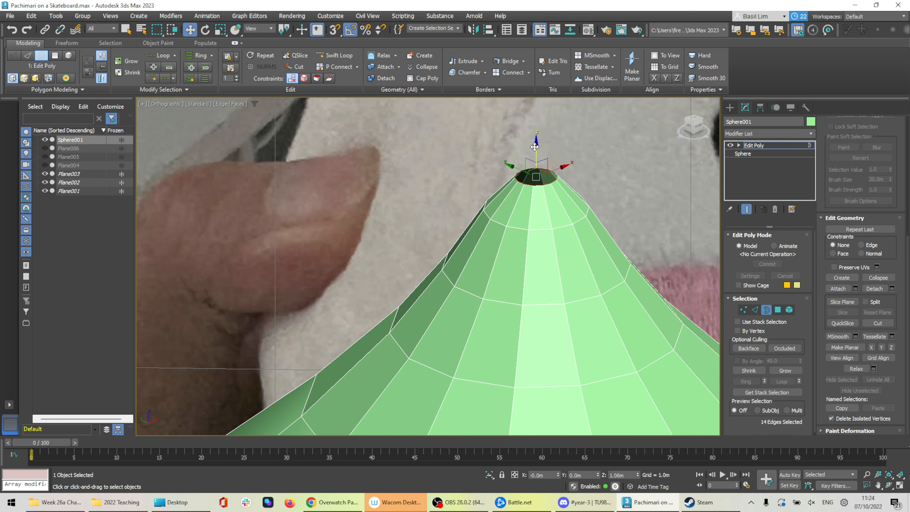
drag(535, 147, 535, 163)
key(r)
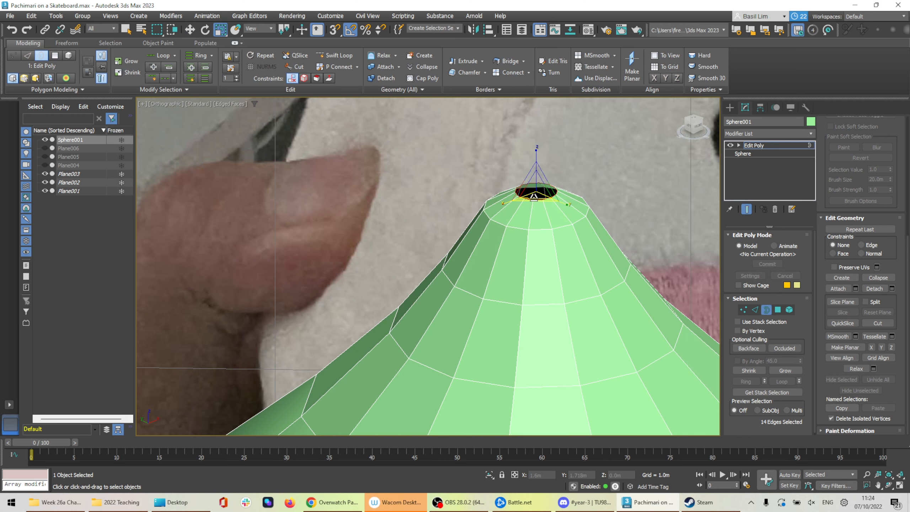
drag(535, 215, 534, 200)
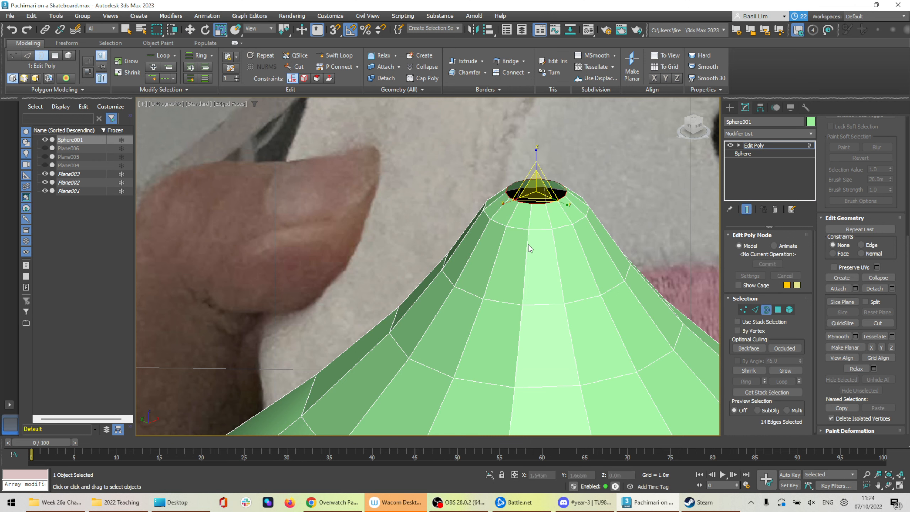
alt+middle_drag(530, 246, 564, 243)
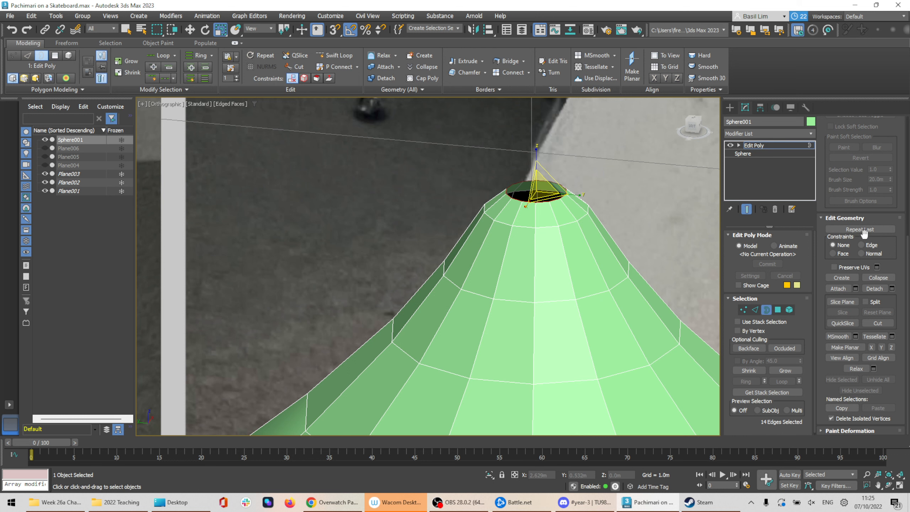
Cap the open border at the head's tip
scroll(864, 229, up, 3)
scroll(864, 233, up, 4)
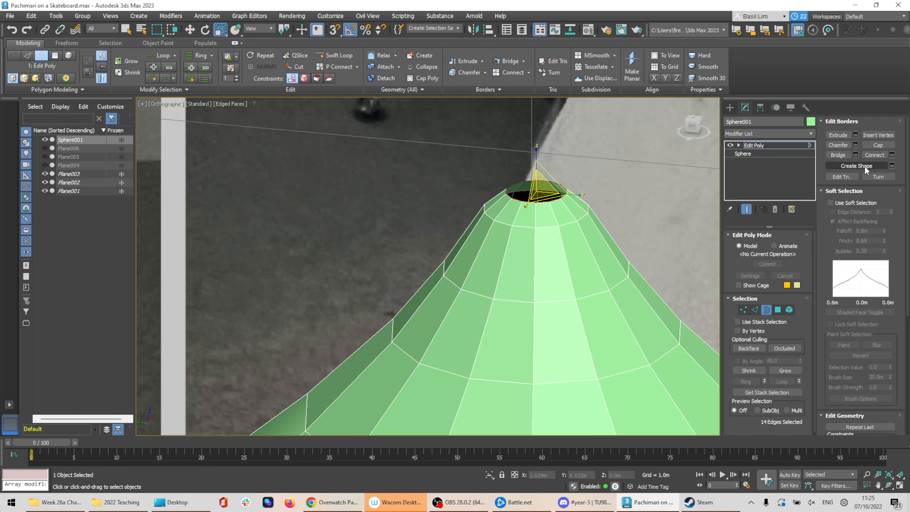
click(881, 145)
scroll(551, 211, up, 6)
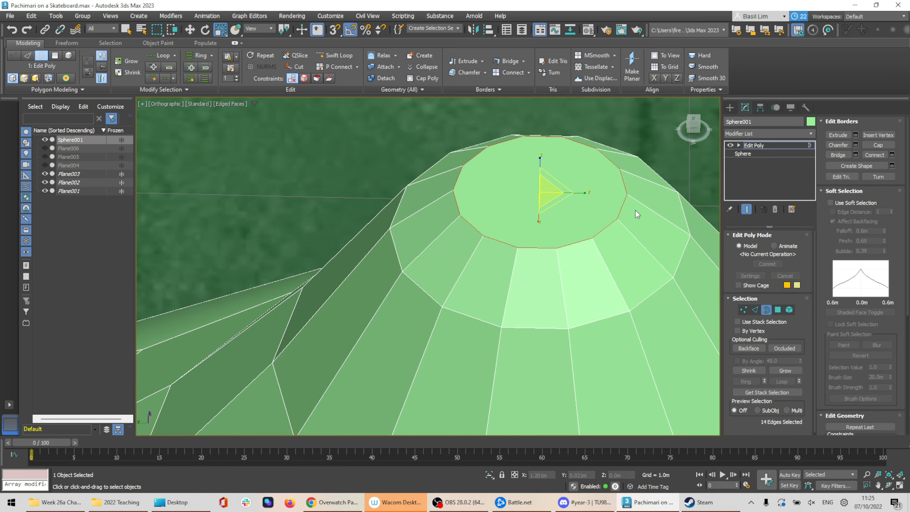
alt+middle_drag(598, 188, 592, 204)
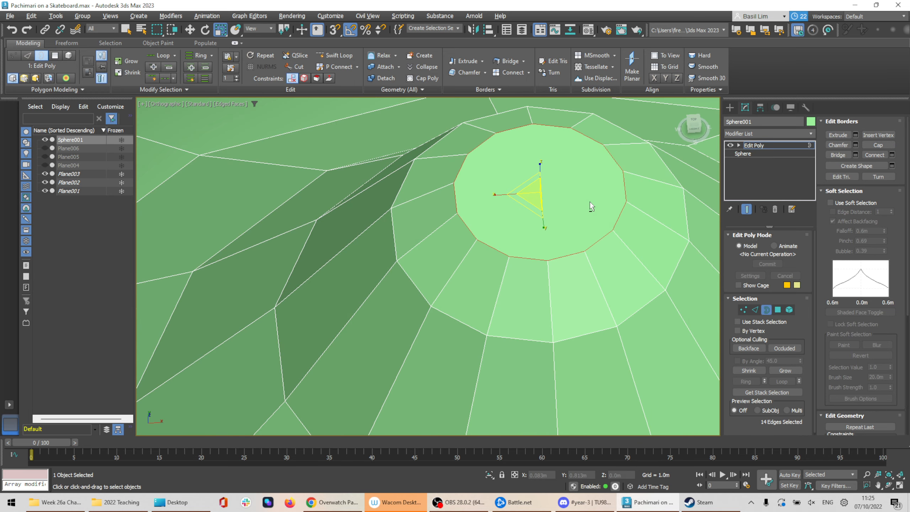
Cut an edge across the tip's cap polygon between two opposite rim vertices
click(744, 309)
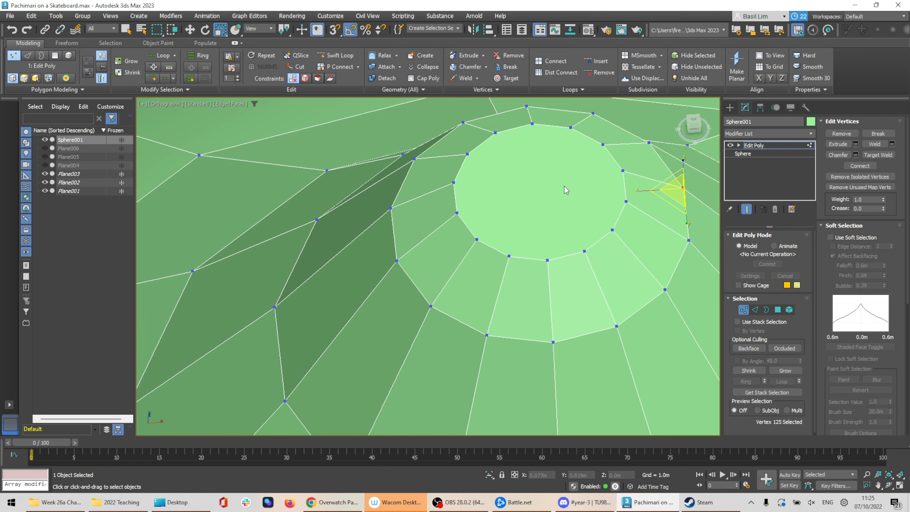
scroll(565, 190, down, 4)
click(767, 310)
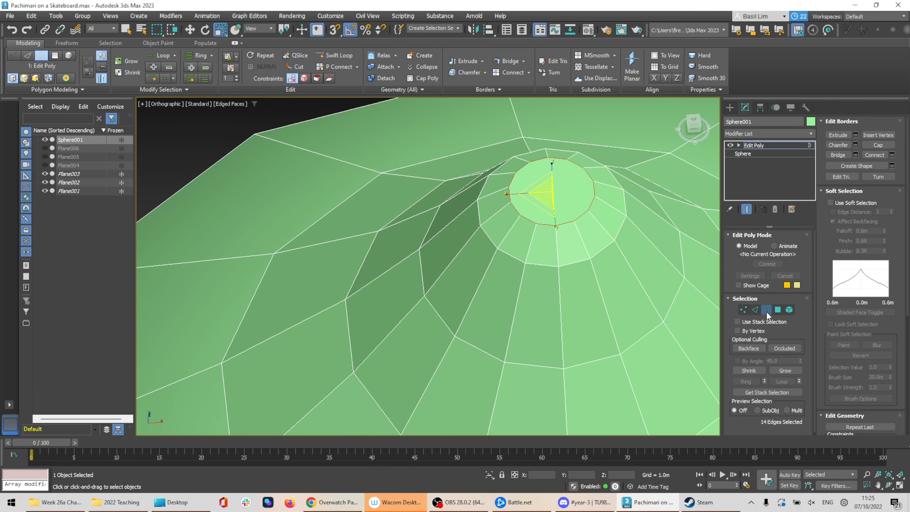
click(744, 309)
scroll(554, 172, up, 5)
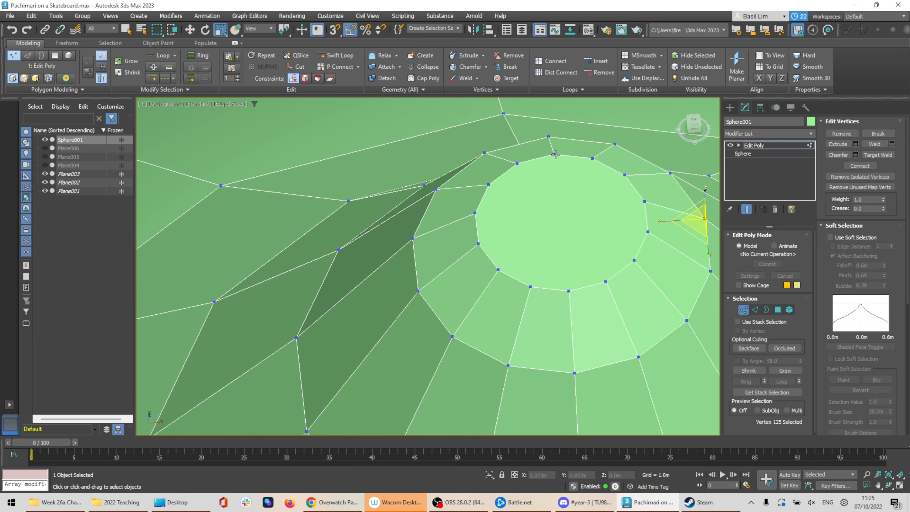
click(555, 155)
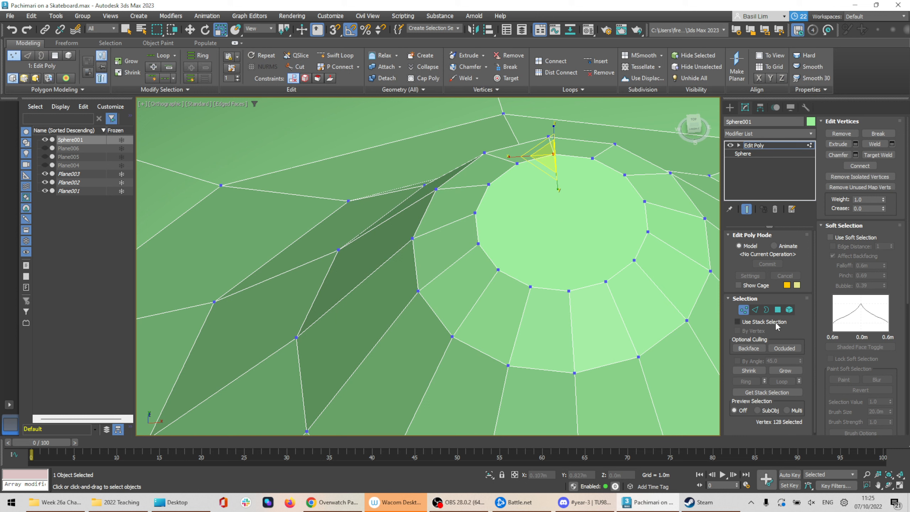
right_click(553, 154)
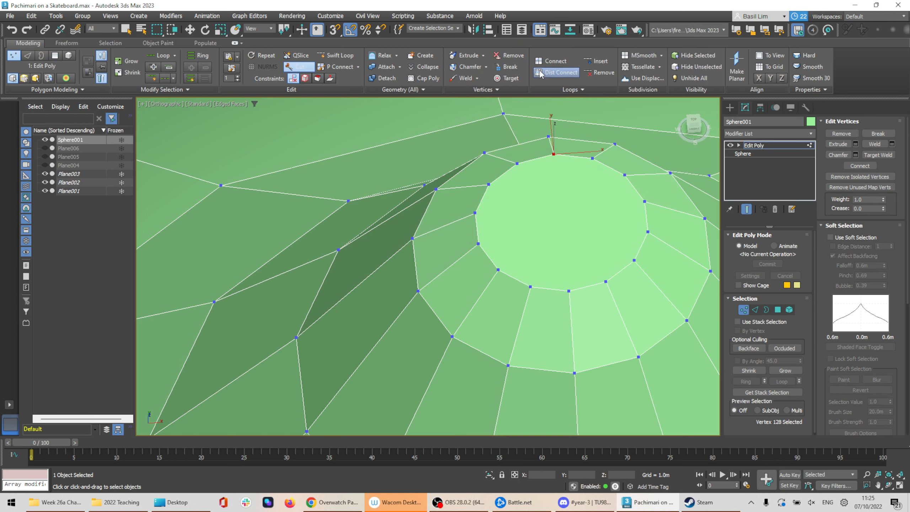
click(539, 68)
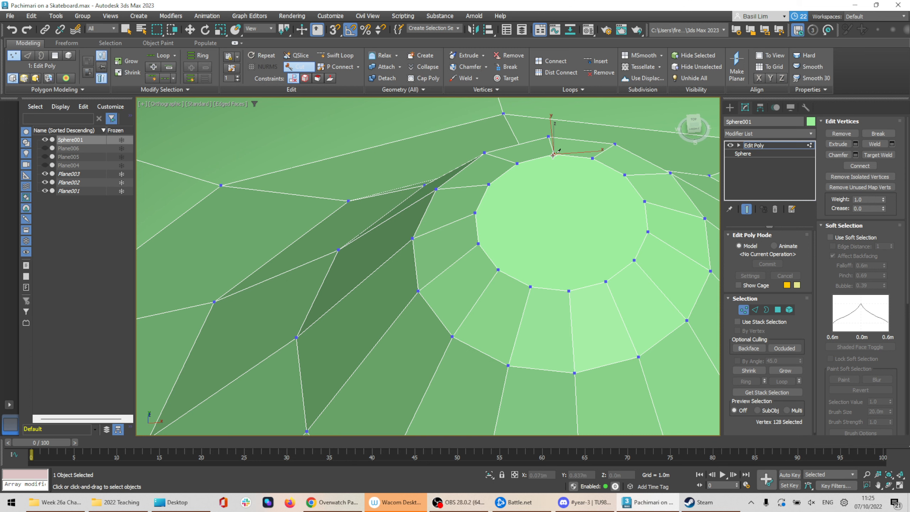
scroll(553, 155, up, 2)
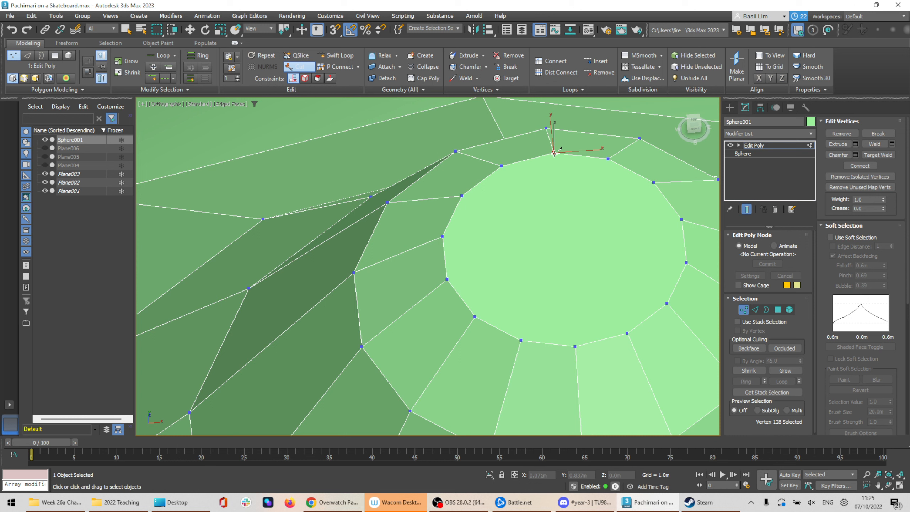
click(553, 153)
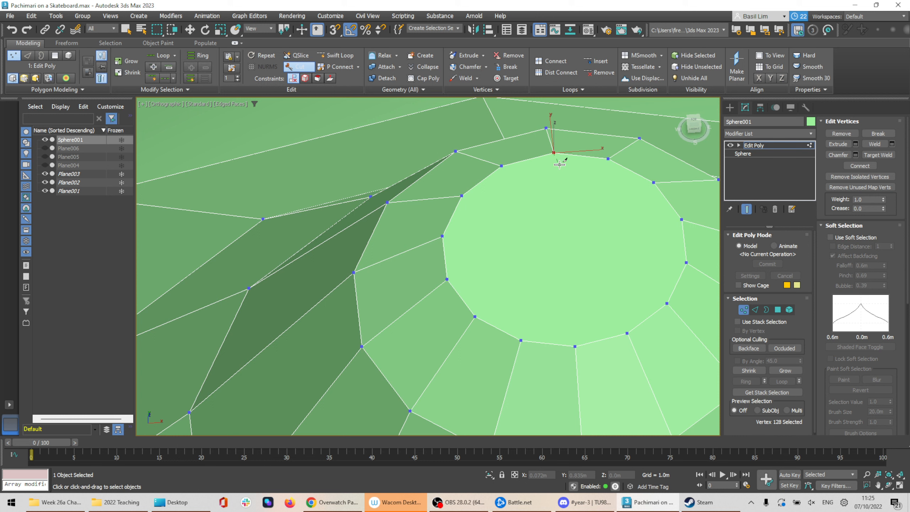
click(575, 346)
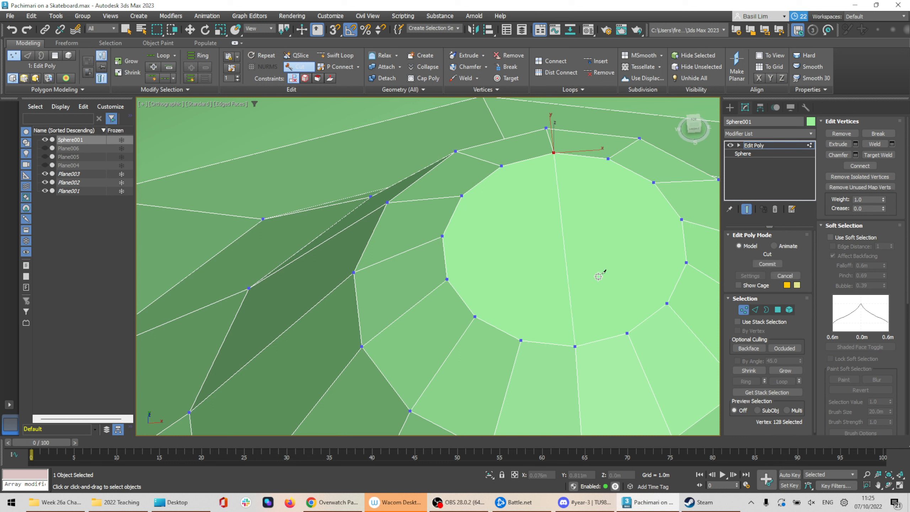
Cut four crosswise edges over the cap, joining facing rim vertices across the centre cut
scroll(575, 336, up, 3)
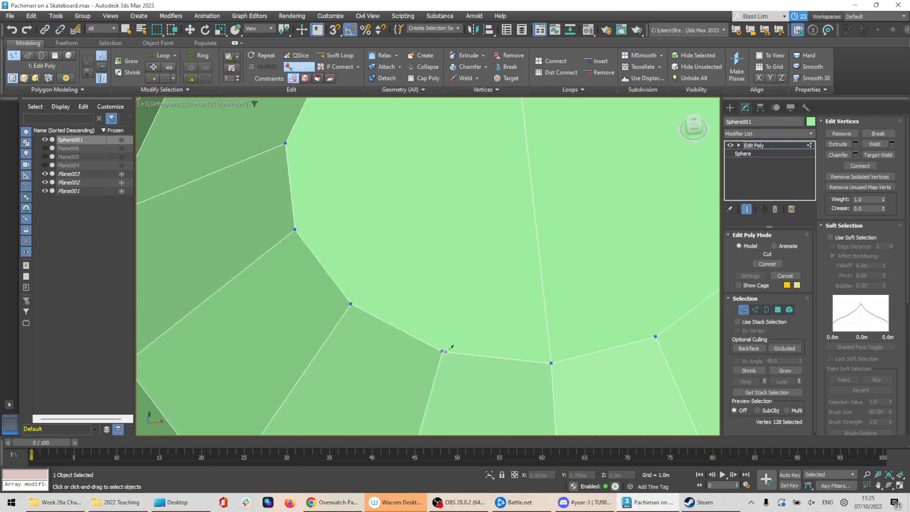
click(453, 352)
scroll(565, 230, down, 4)
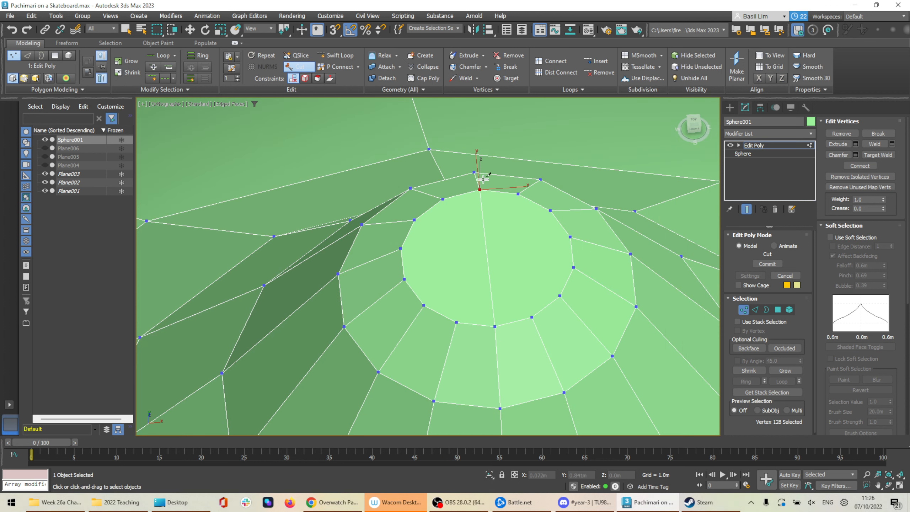
click(400, 248)
click(571, 238)
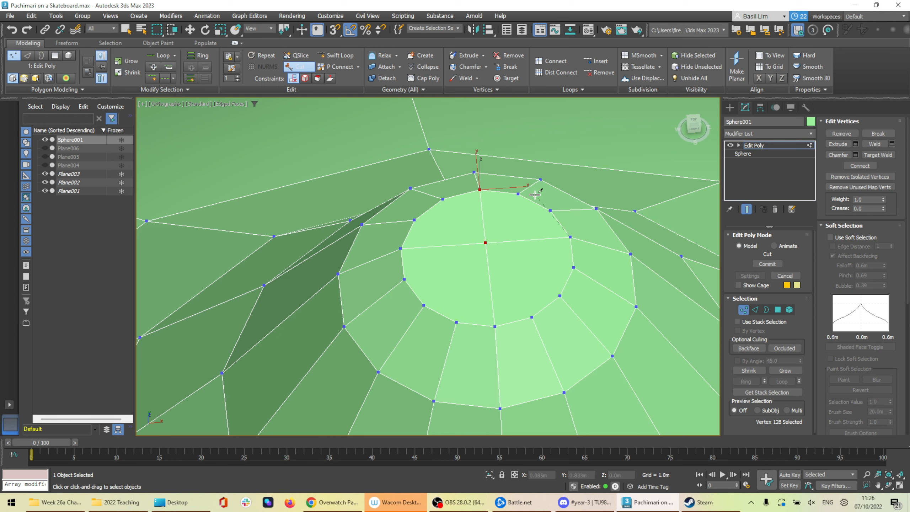
click(404, 280)
click(573, 266)
click(424, 305)
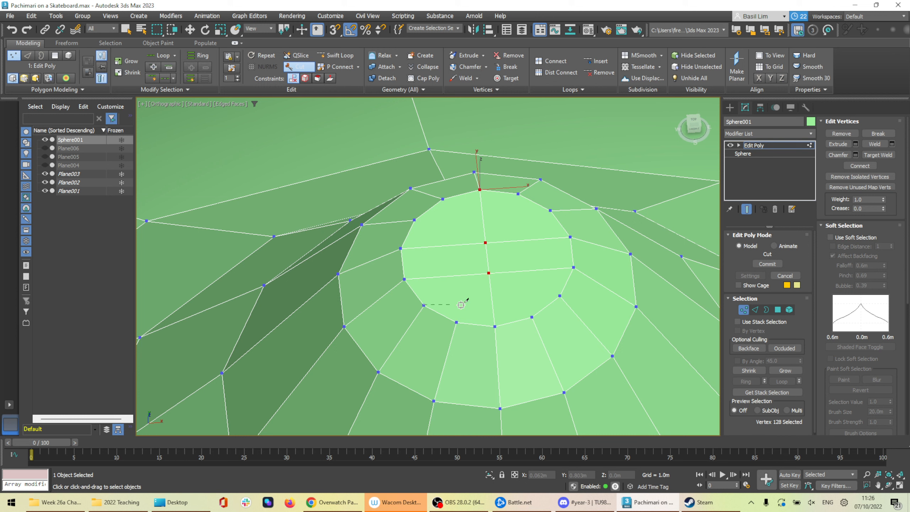
click(560, 295)
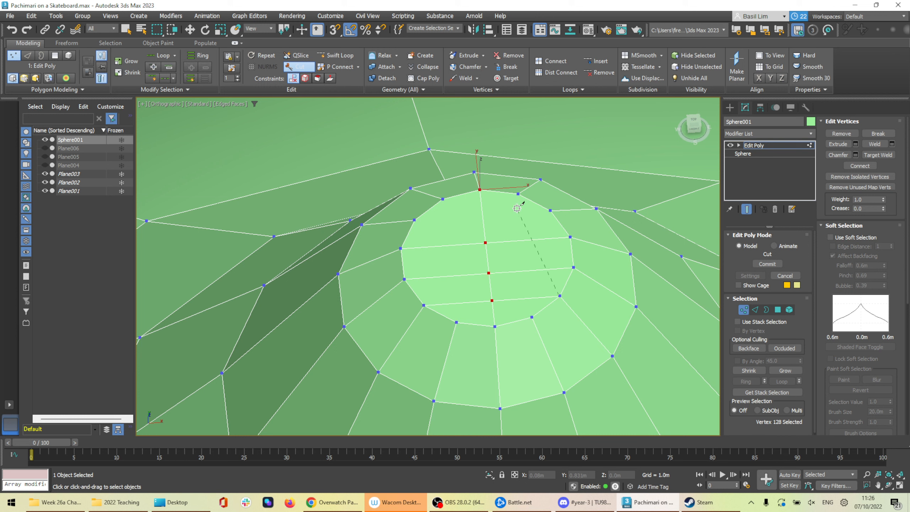
click(415, 220)
click(550, 210)
Reduce the selection to the four inner vertices along the cap's centre cut
key(r)
alt+middle_drag(490, 243, 540, 214)
alt+drag(404, 226, 432, 259)
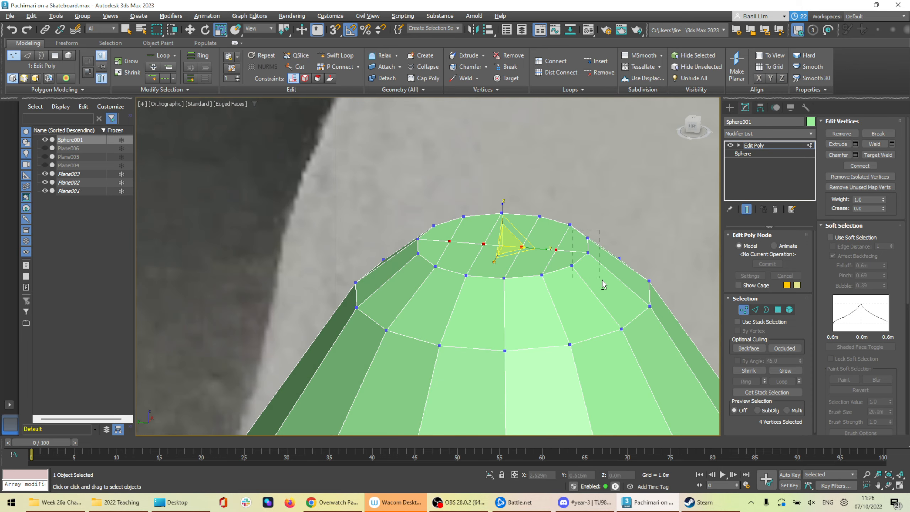
Try to dome the cap by raising its four inner vertices and the middle two a bit further
key(w)
drag(503, 214, 503, 201)
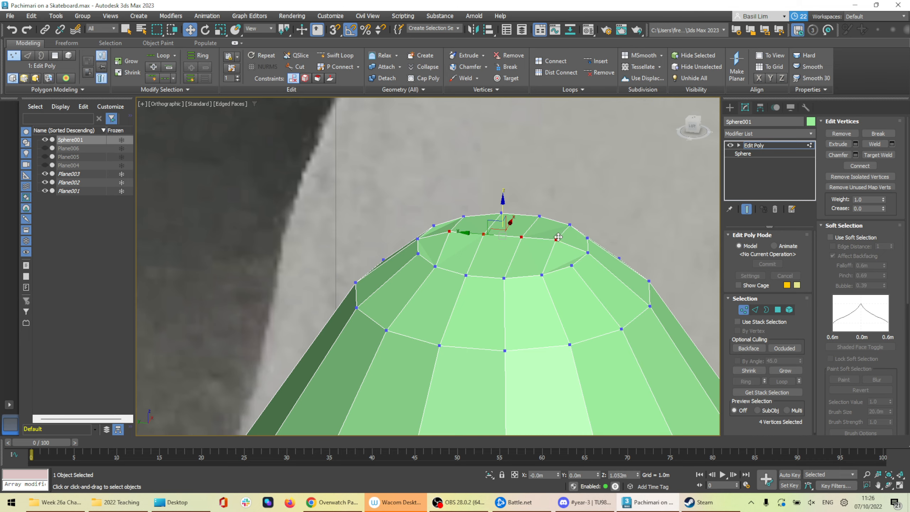
alt+middle_drag(555, 234, 488, 238)
click(484, 238)
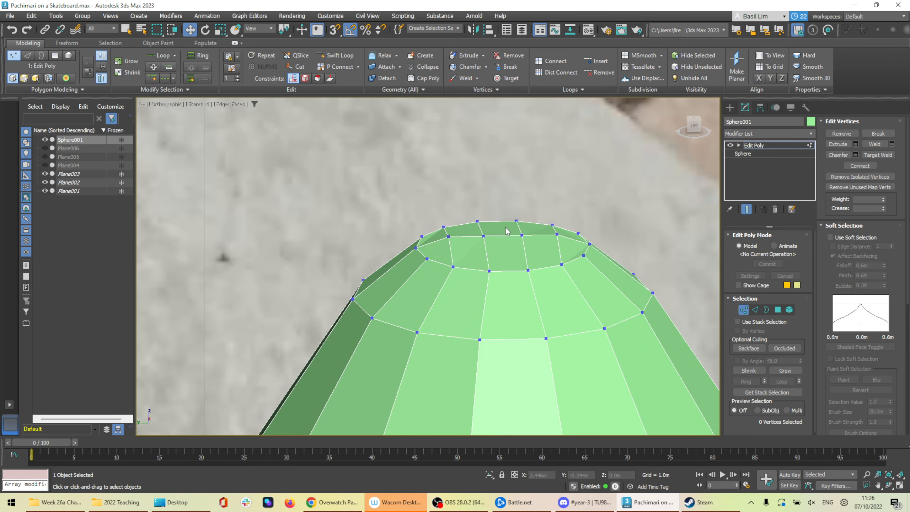
ctrl+click(516, 220)
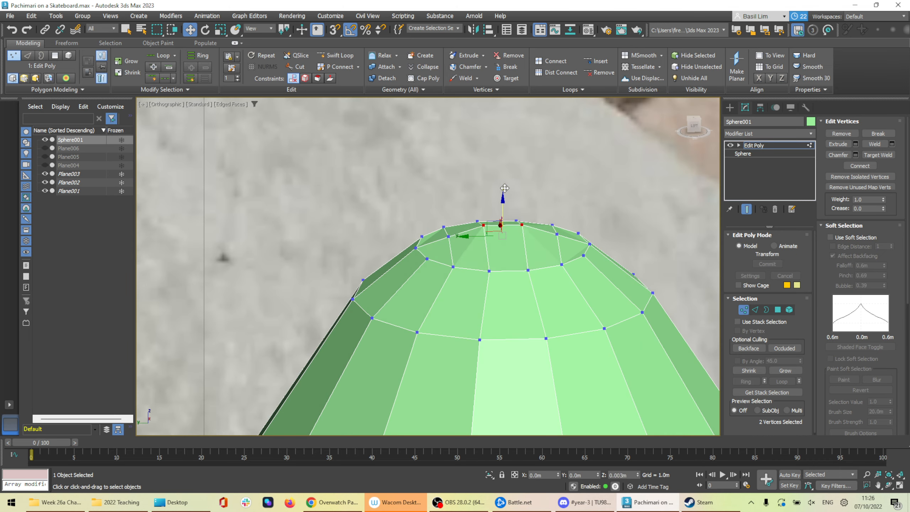
mouse_move(516, 220)
alt+middle_down()
mouse_move(614, 238)
mouse_move(518, 217)
alt+middle_up()
click(524, 215)
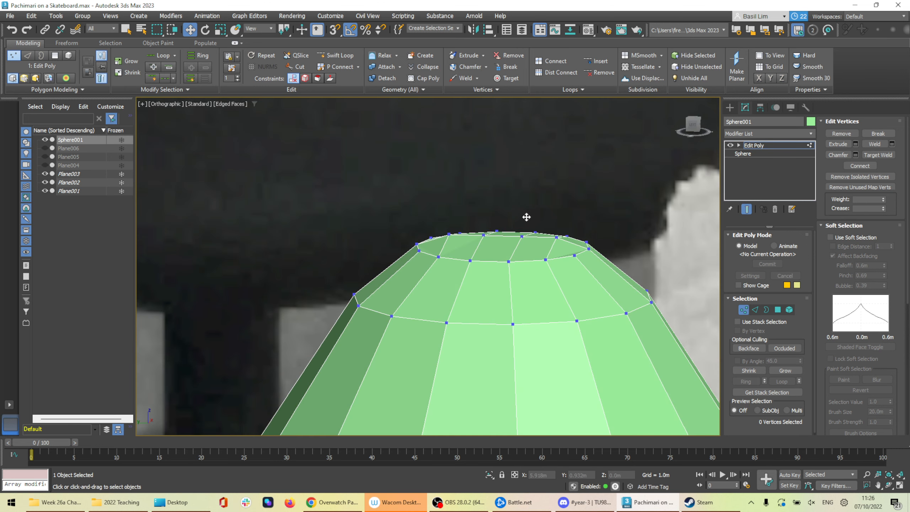
key(ctrl+z)
key(ctrl+z)
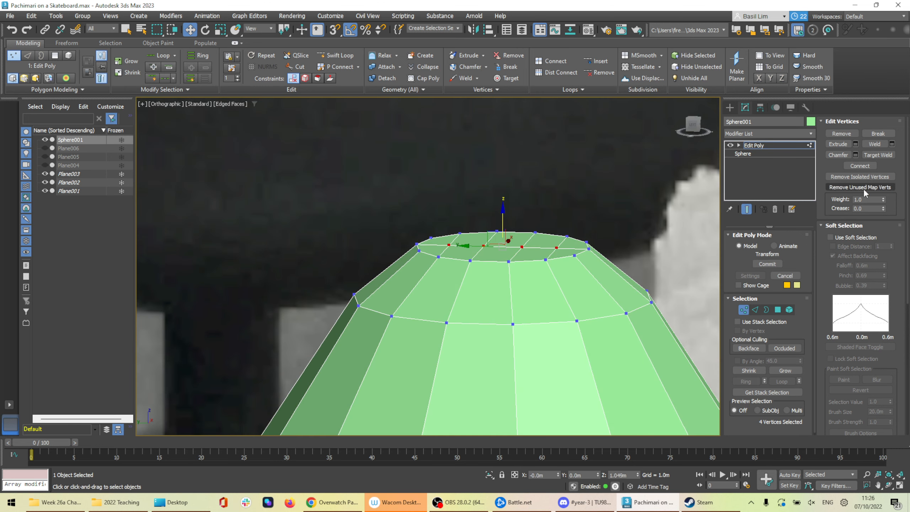
Enable soft selection with a 0.02 m falloff and raise the four inner cap vertices to a height of about 1.05 m
click(854, 236)
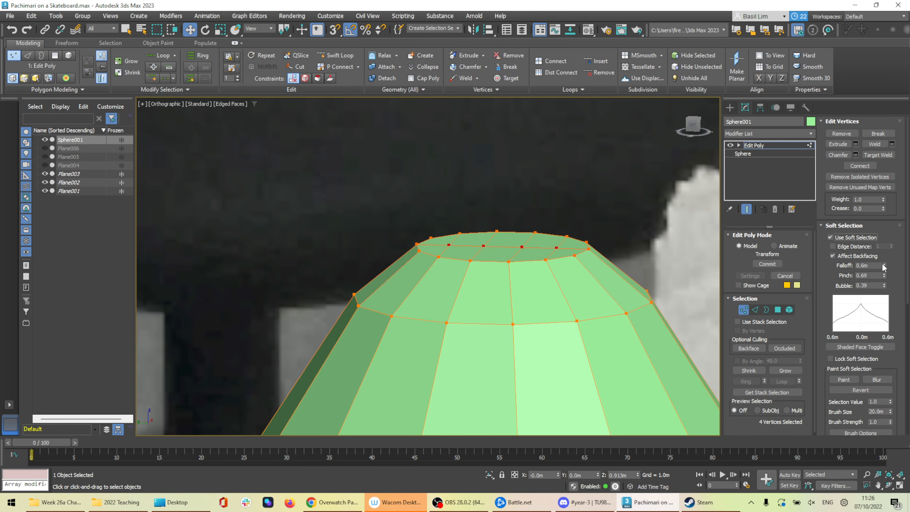
drag(884, 267, 885, 287)
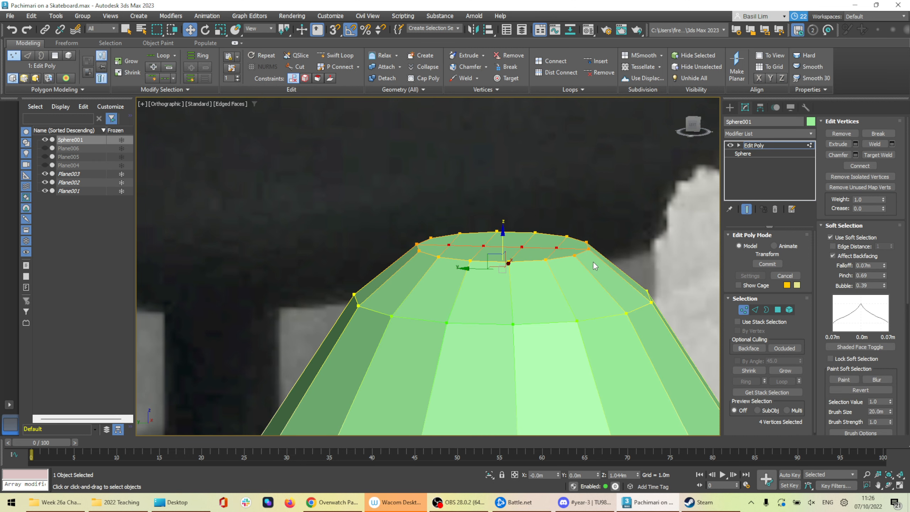
mouse_move(514, 234)
alt+middle_down()
mouse_move(526, 233)
mouse_move(511, 231)
alt+middle_up()
drag(503, 229, 504, 227)
drag(884, 265, 885, 265)
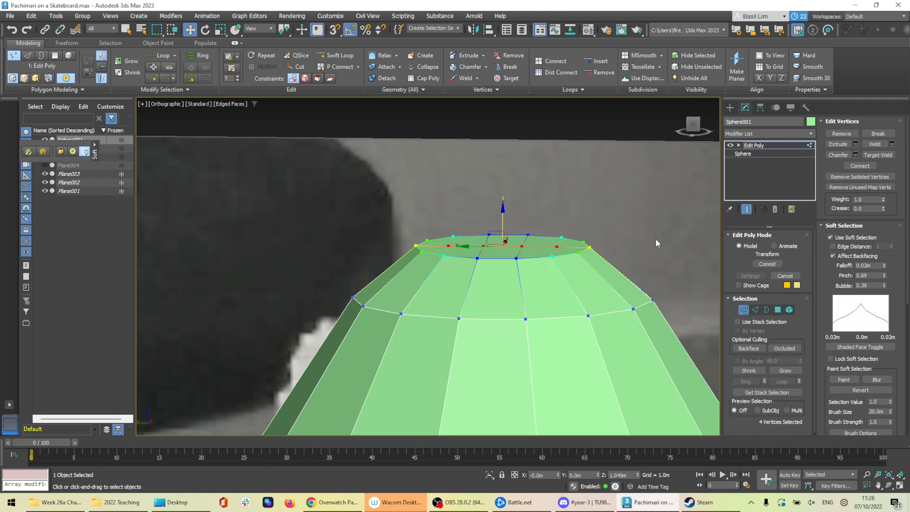
drag(505, 213, 505, 208)
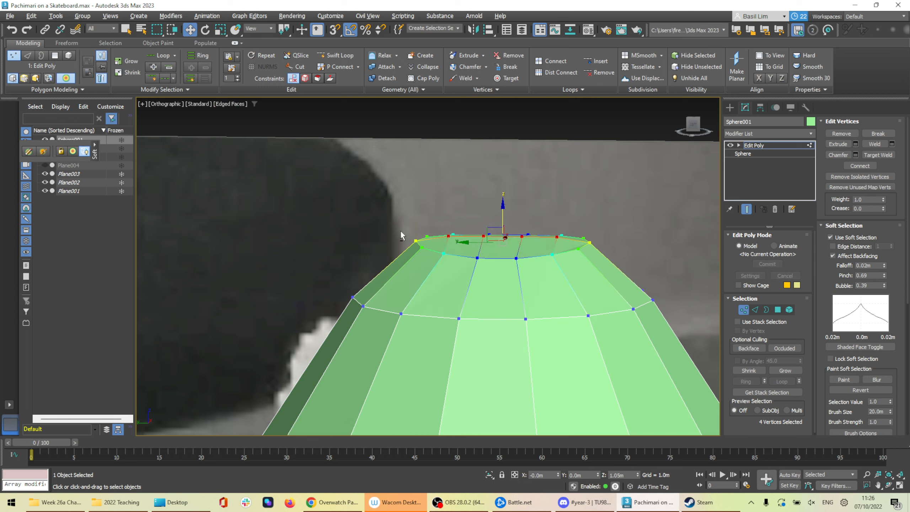
Raise the two middle cap vertices further and lower the two rim vertices at the centre cut's ends by about 0.002 m
alt+drag(431, 226, 459, 251)
alt+drag(555, 218, 570, 247)
mouse_move(504, 203)
mouse_down()
mouse_move(502, 189)
mouse_move(504, 207)
mouse_up()
click(588, 241)
ctrl+click(416, 238)
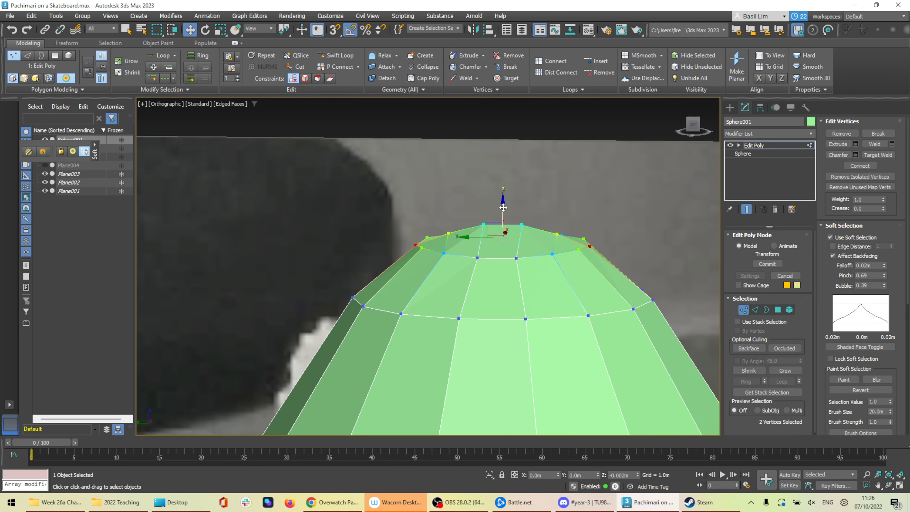
Leave vertex editing and examine the whole head against the reference photos, with and without its wireframe
click(744, 310)
scroll(618, 295, down, 4)
alt+middle_drag(618, 295, 561, 312)
scroll(597, 378, down, 2)
middle_drag(598, 378, 504, 218)
scroll(508, 226, down, 6)
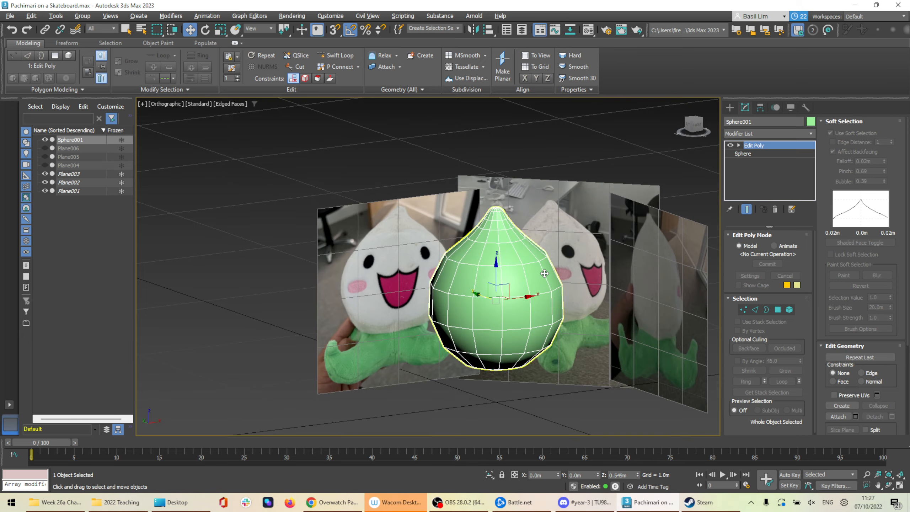
mouse_move(544, 273)
alt+middle_down()
mouse_move(522, 260)
mouse_move(554, 282)
alt+middle_up()
scroll(520, 246, up, 2)
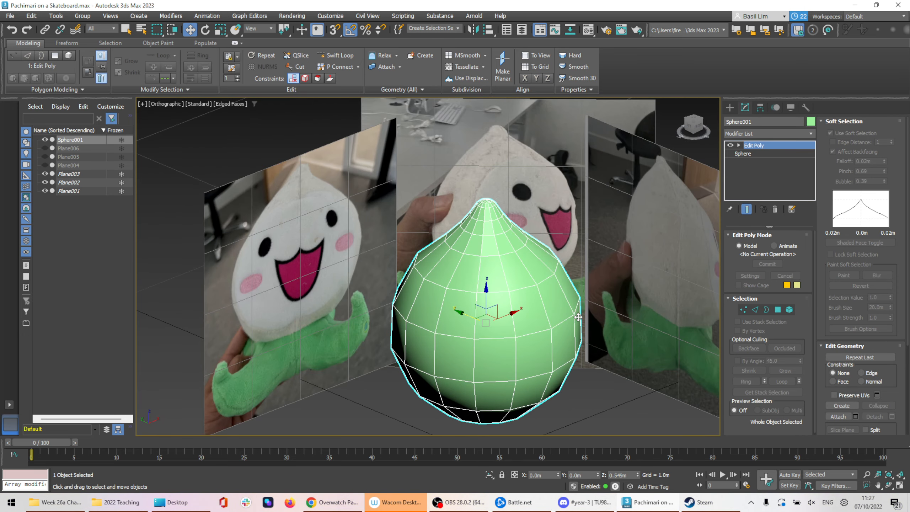
alt+middle_drag(578, 316, 571, 309)
key(F4)
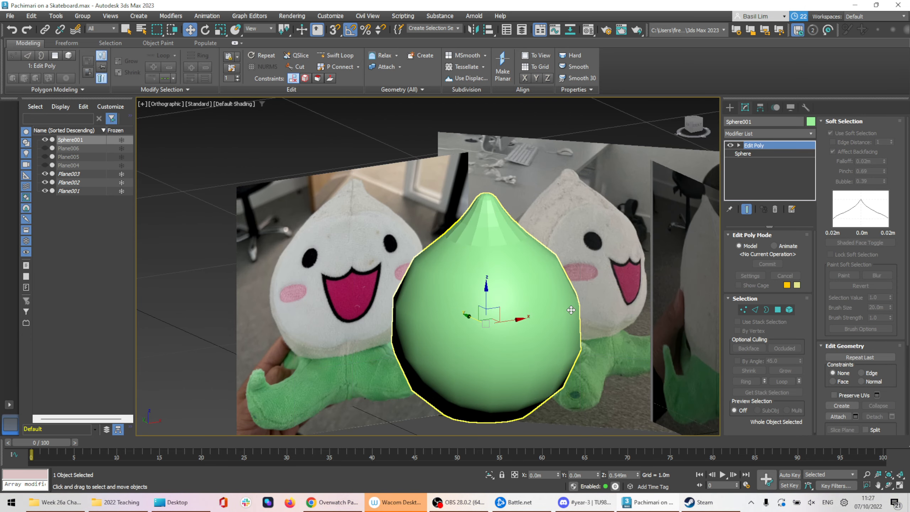
key(F4)
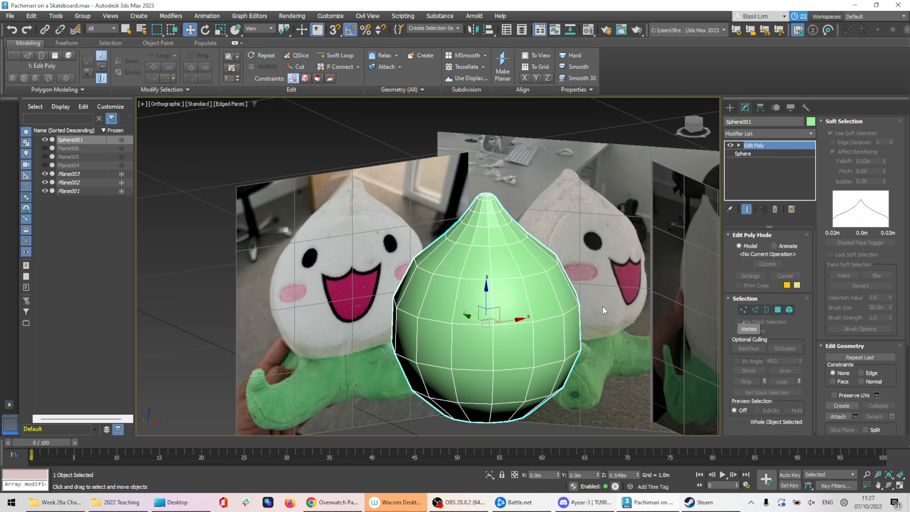
alt+middle_drag(545, 234, 541, 237)
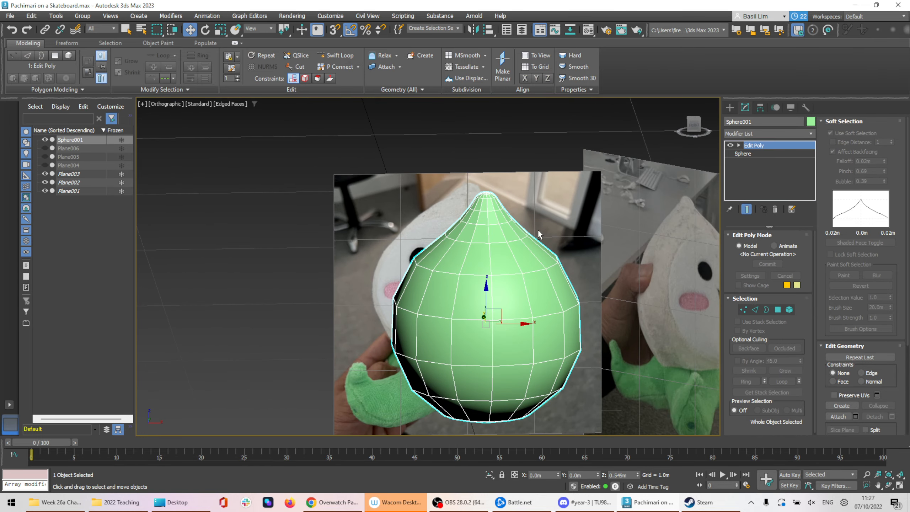
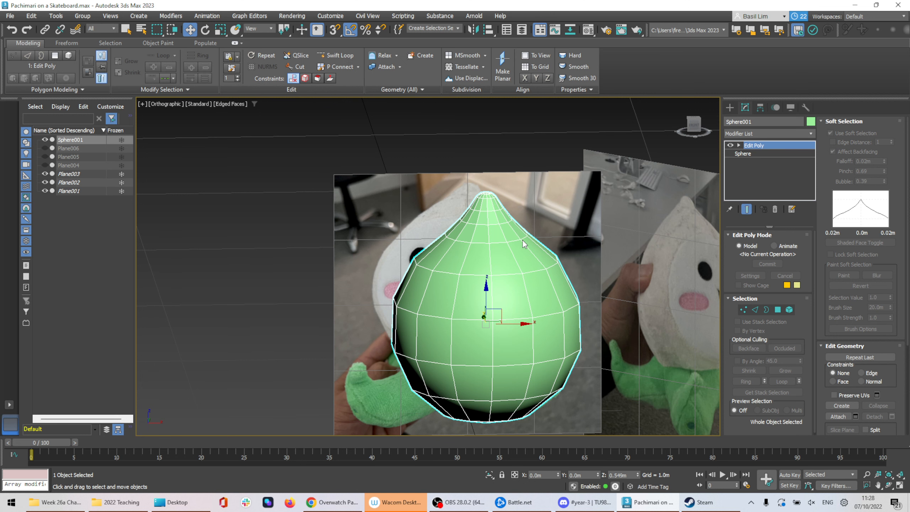
scroll(507, 256, up, 5)
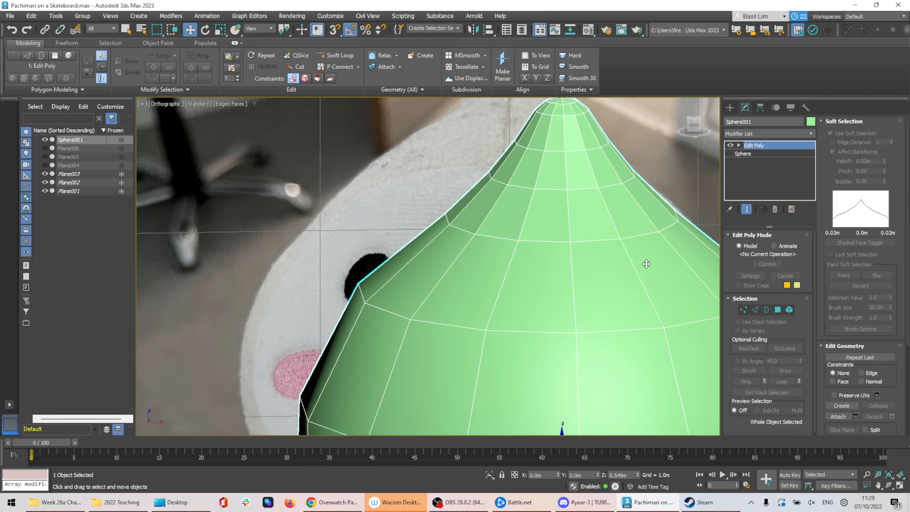
Switch off soft selection for edges and select the complete horizontal edge loop around the base of the head's tapered neck
click(754, 309)
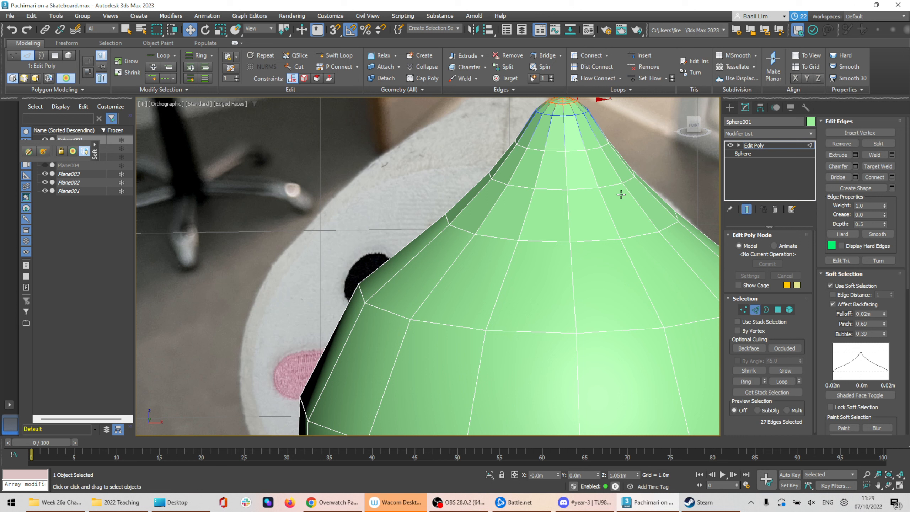
double_click(606, 239)
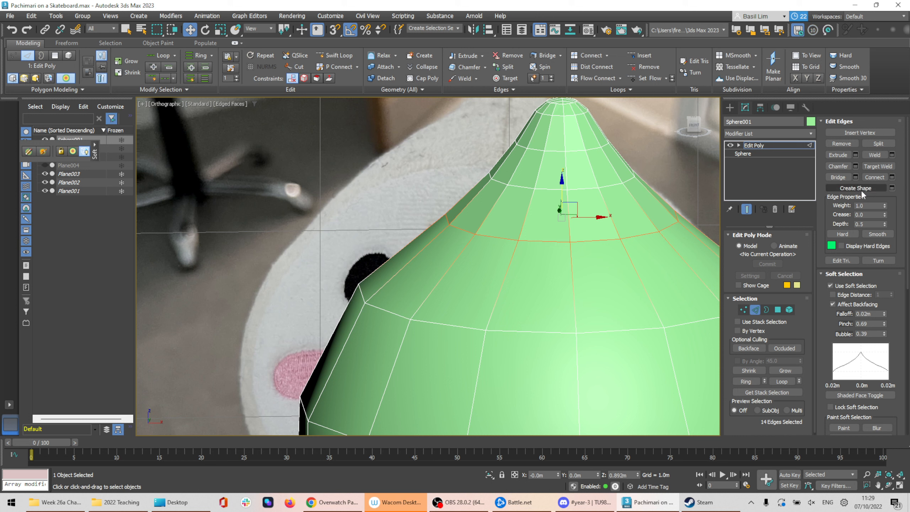
click(845, 286)
click(573, 261)
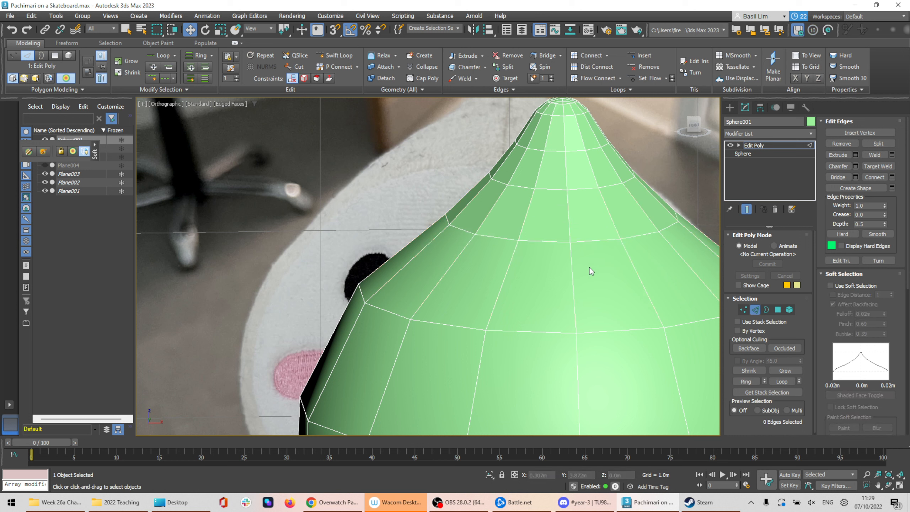
double_click(546, 242)
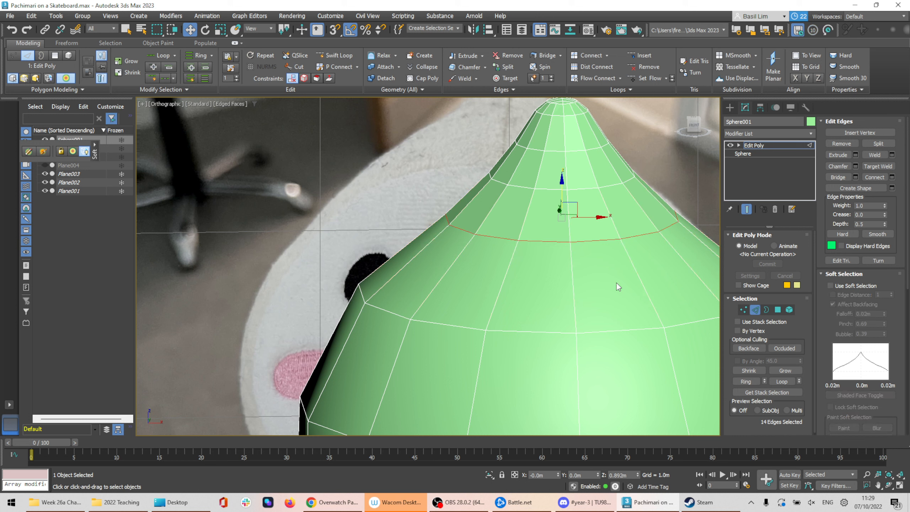
click(547, 276)
click(547, 241)
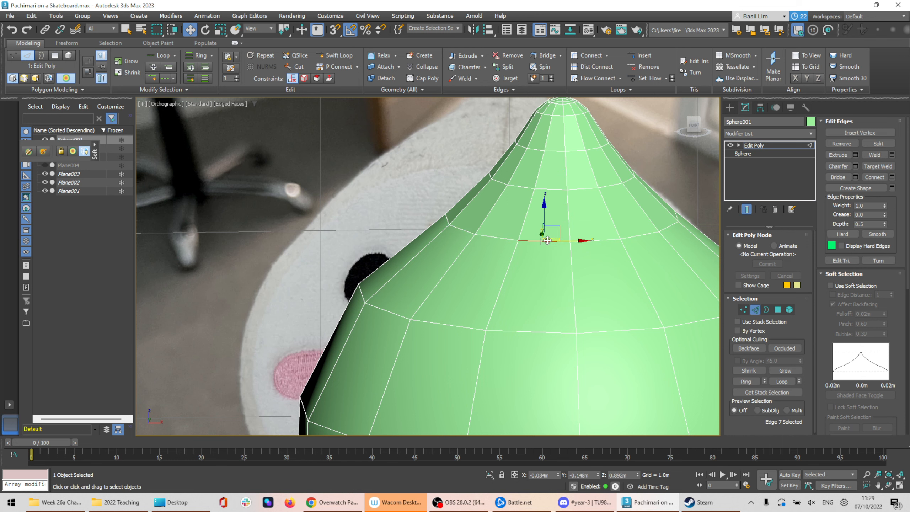
double_click(547, 240)
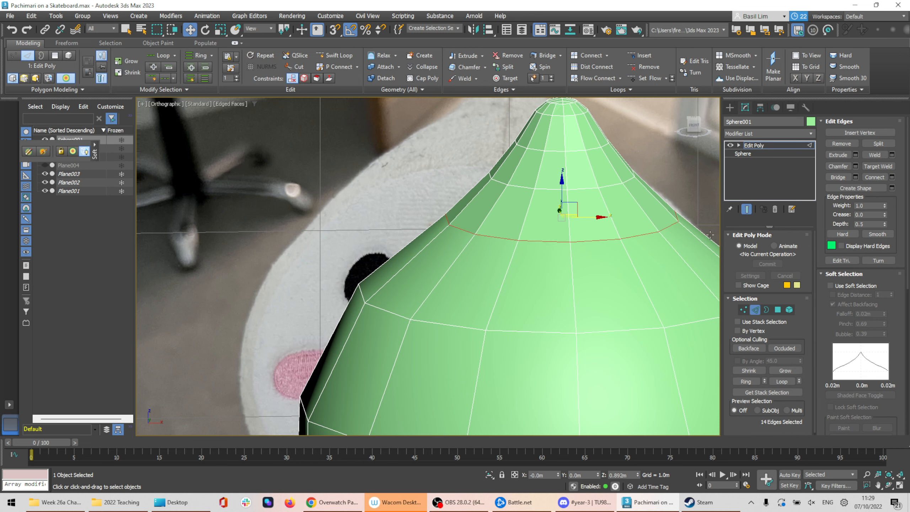
alt+middle_drag(524, 227, 555, 274)
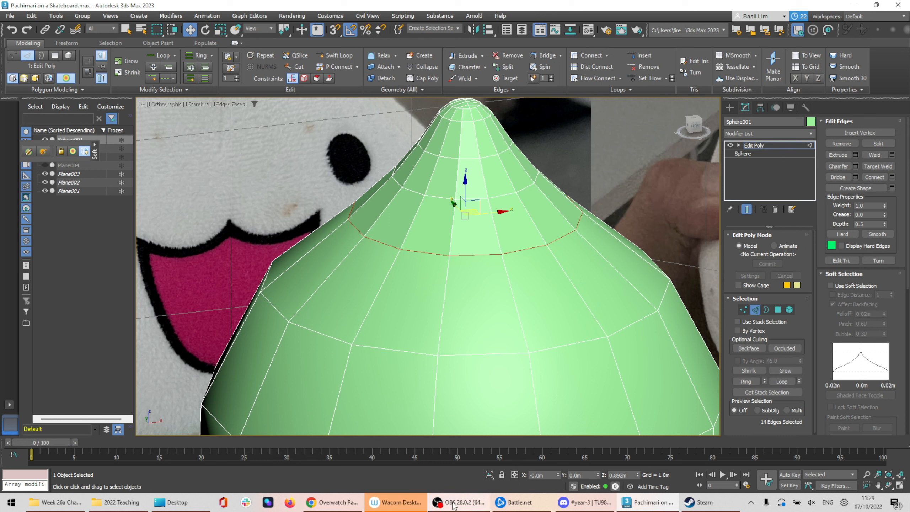
mouse_move(454, 504)
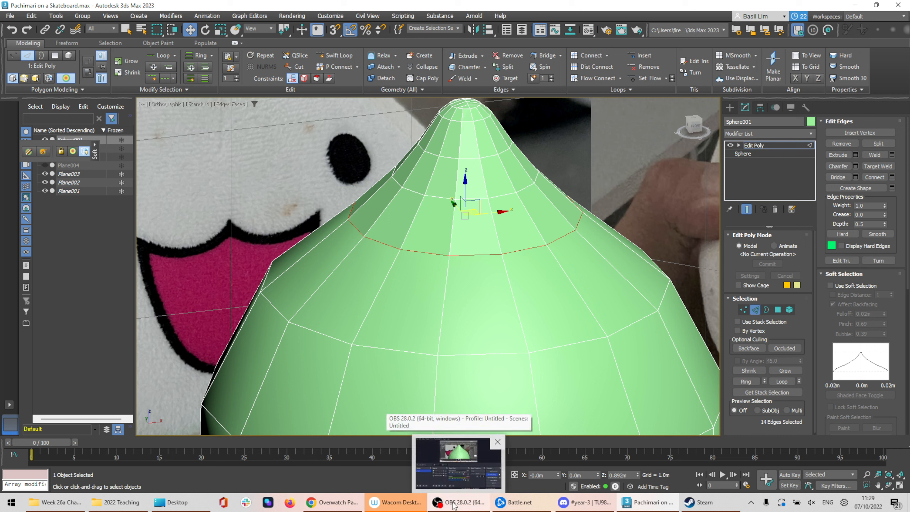
Select four horizontal edges stacked in one column down the head's front, and clear the selection
click(470, 255)
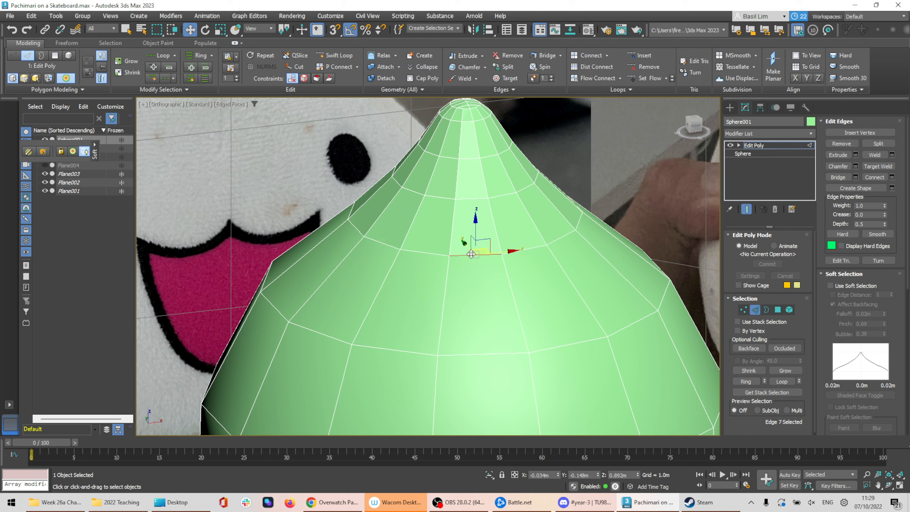
ctrl+click(488, 355)
ctrl+click(473, 198)
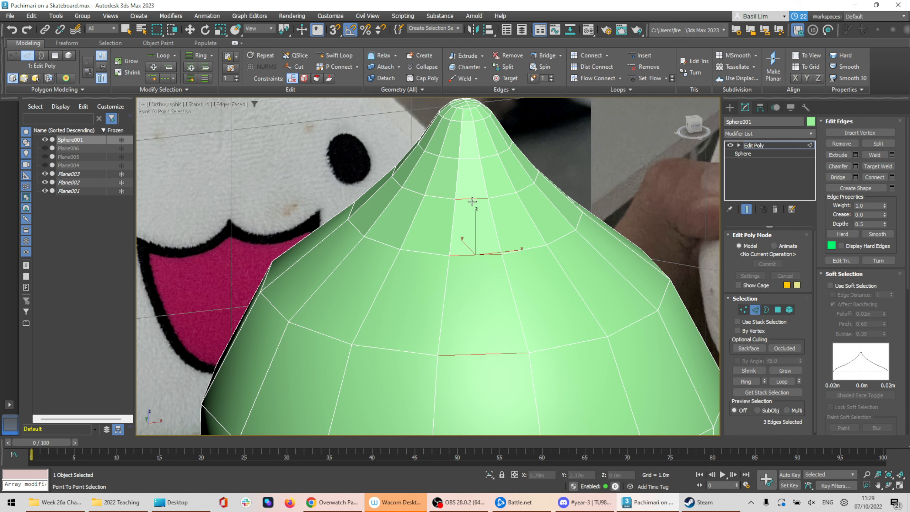
right_click(473, 199)
click(473, 200)
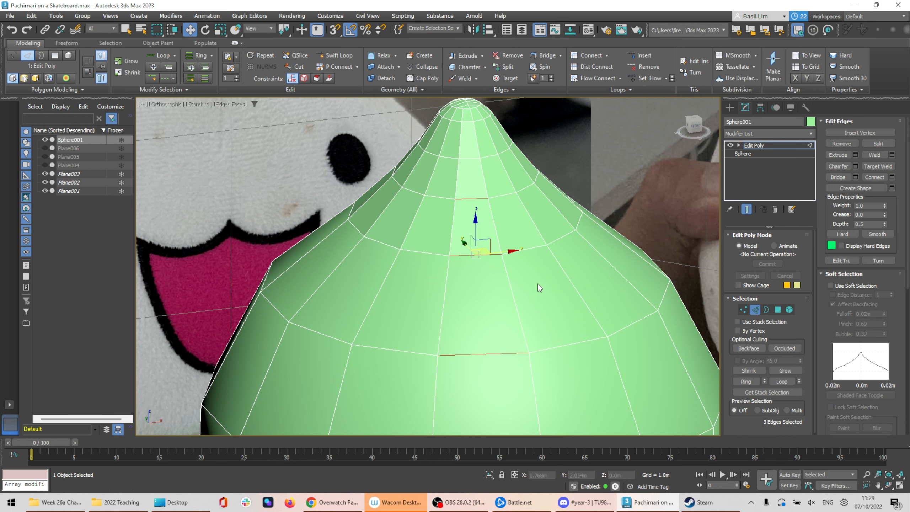
scroll(539, 287, down, 3)
click(510, 387)
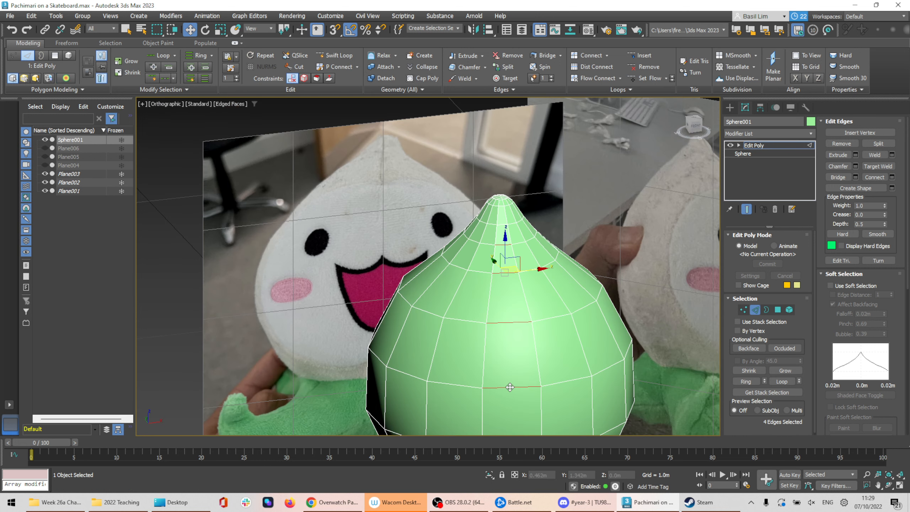
click(635, 266)
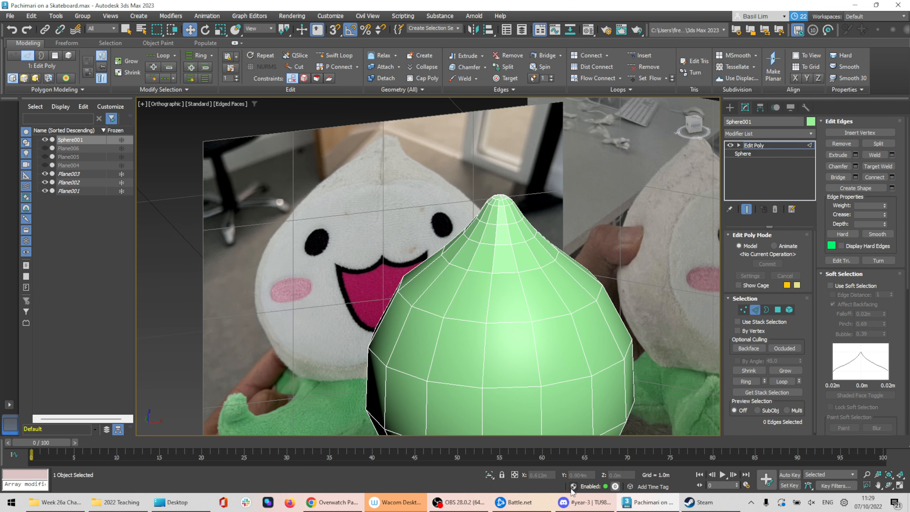
click(462, 502)
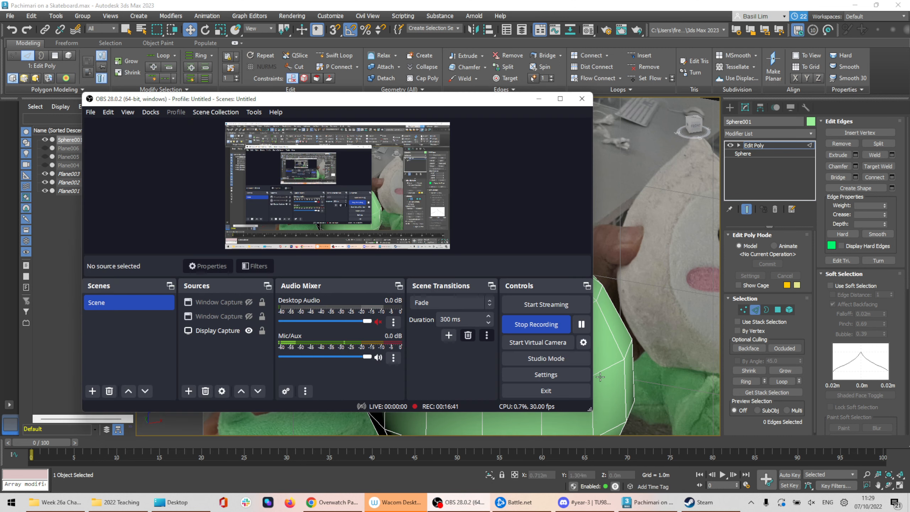
click(573, 324)
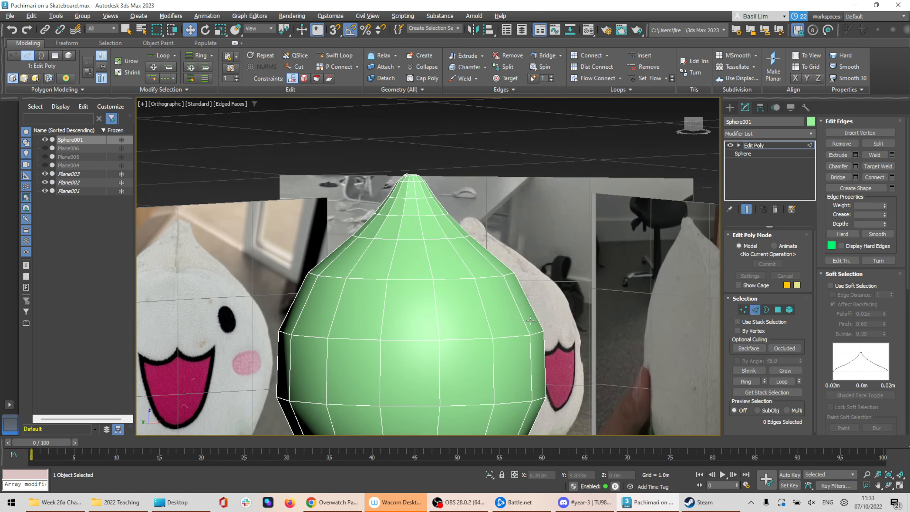
Try connecting the ring of 14 vertical edges below the head's shoulder with a new edge loop and scaling it outward
drag(486, 305, 487, 305)
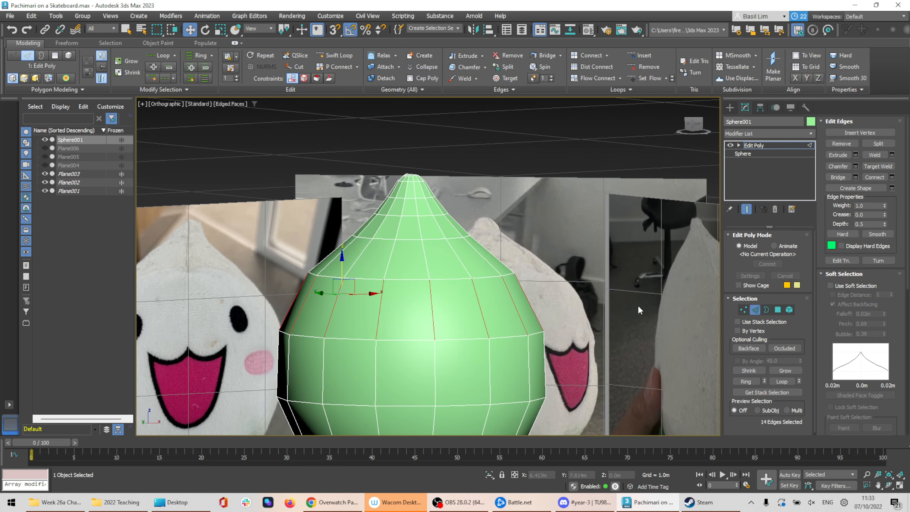
alt+middle_drag(637, 304, 406, 326)
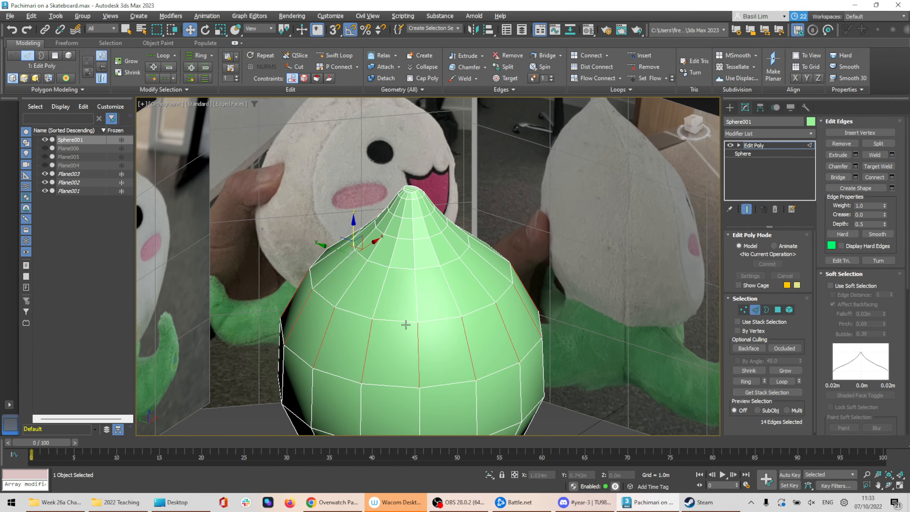
click(875, 177)
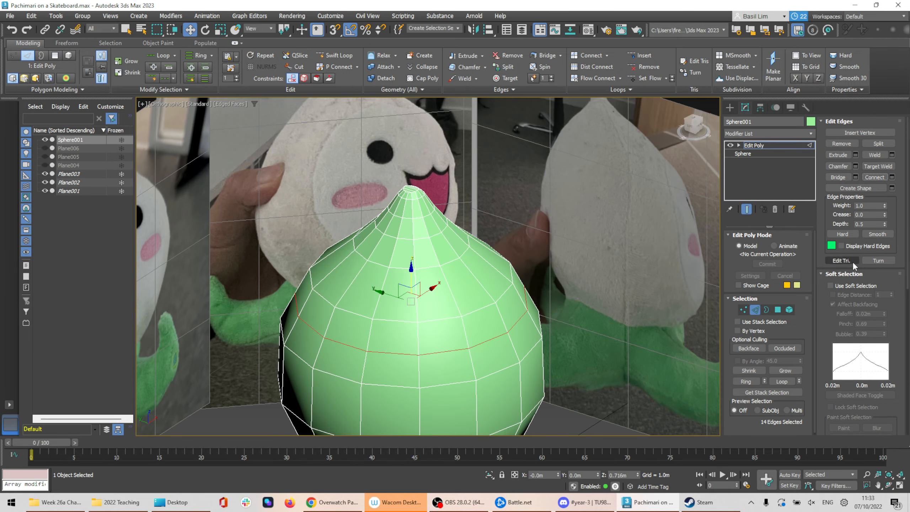
key(r)
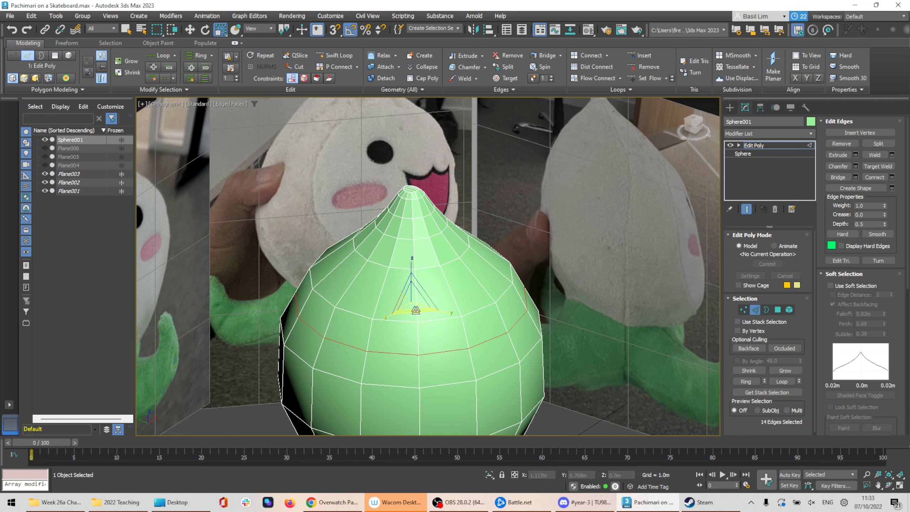
drag(416, 309, 436, 325)
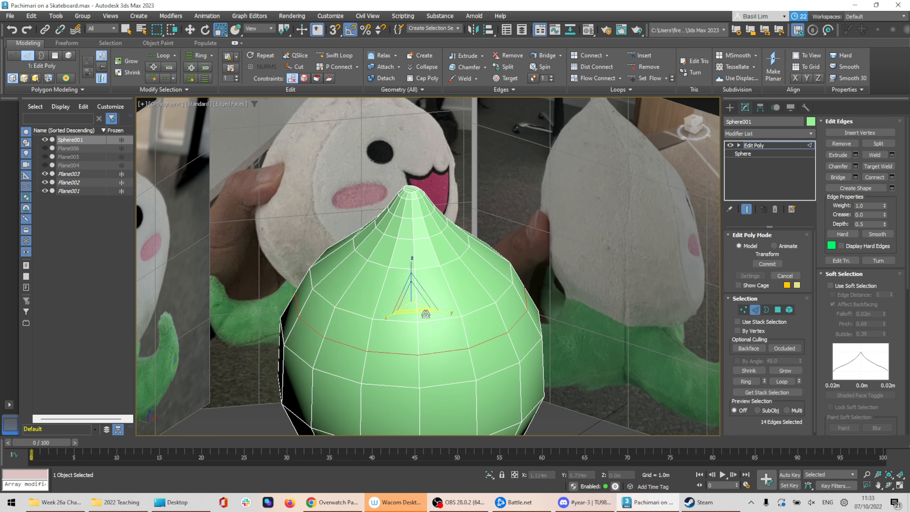
key(ctrl+z)
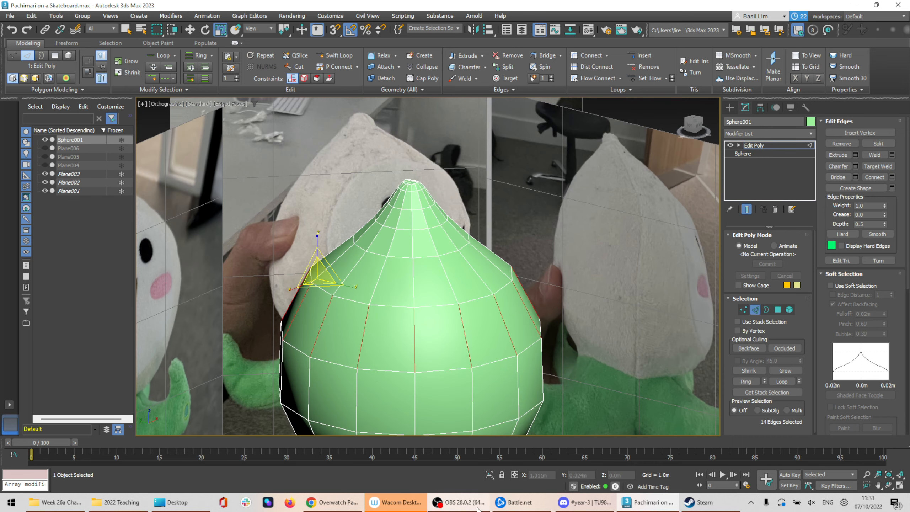
click(459, 502)
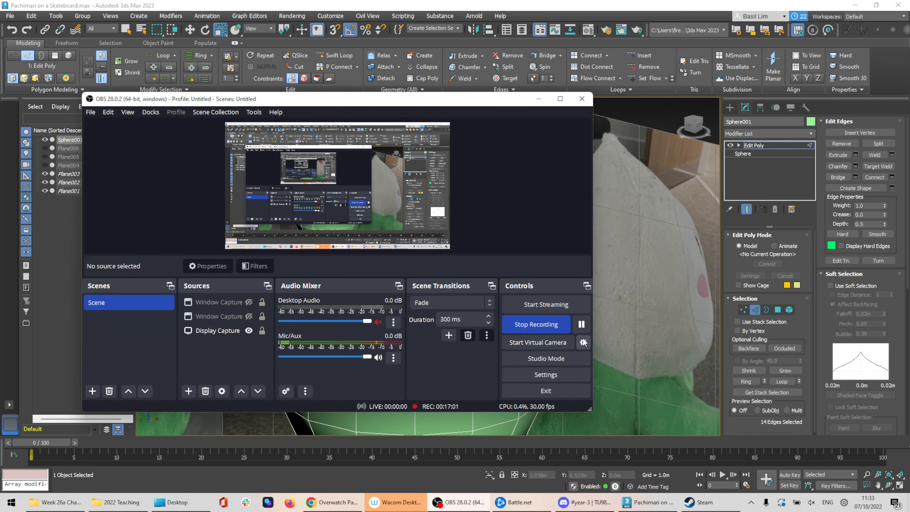
click(609, 320)
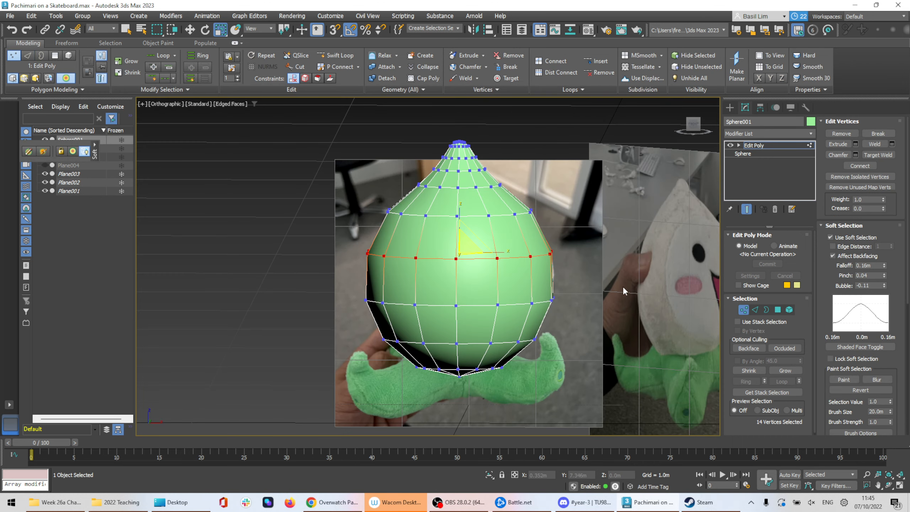
Increase the soft selection falloff to 0.28 m and scale the selected ring of 14 vertices at the head's widest part slightly outward
drag(883, 264, 887, 260)
drag(888, 260, 889, 257)
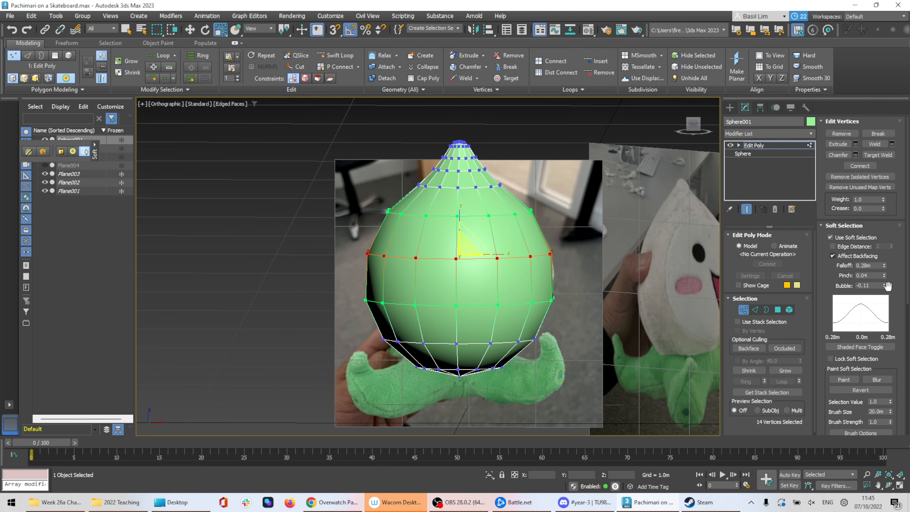
alt+middle_drag(503, 267, 506, 303)
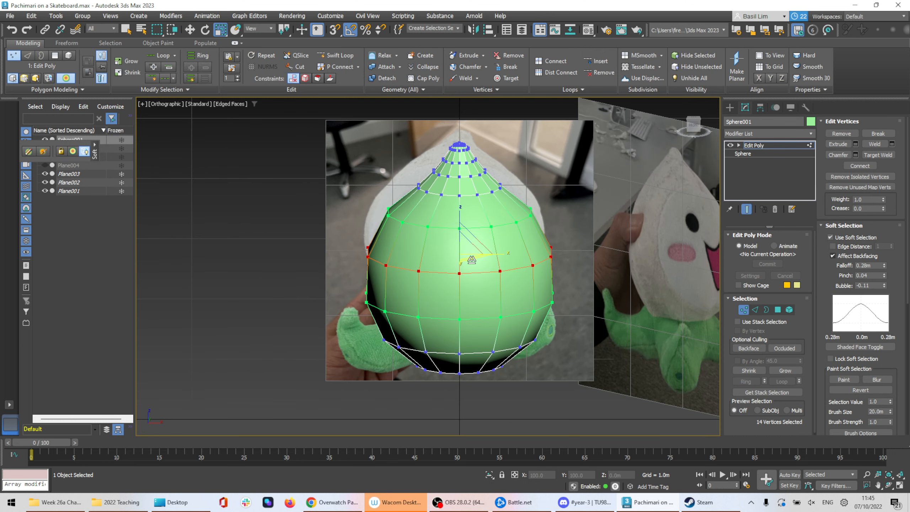
drag(472, 254, 466, 263)
alt+middle_drag(466, 263, 503, 262)
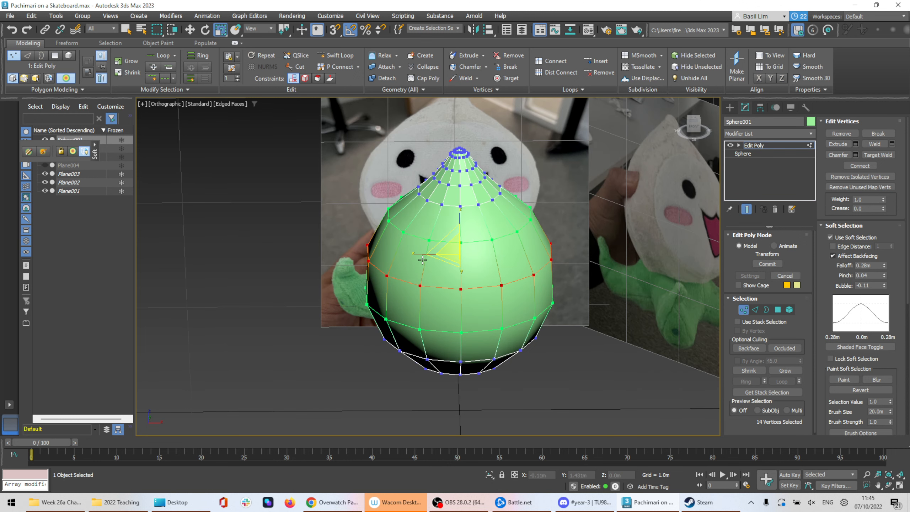
drag(417, 254, 411, 254)
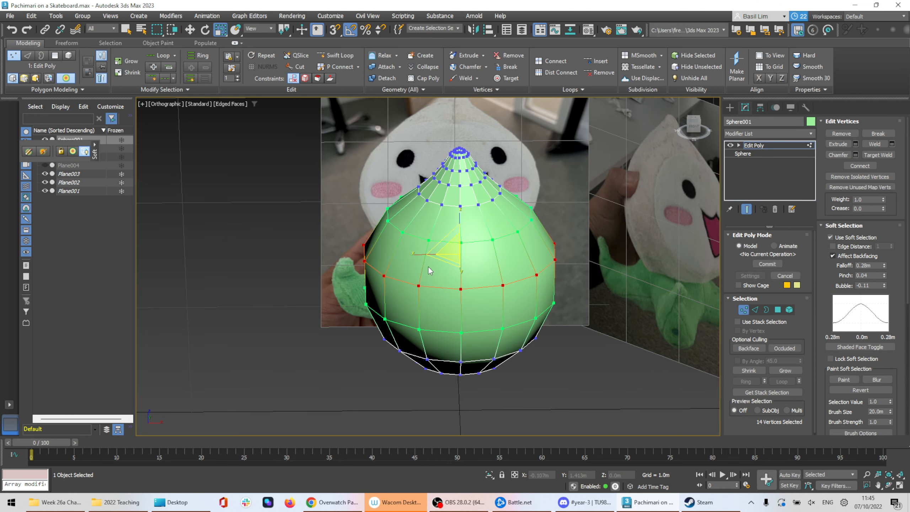
alt+middle_drag(435, 275, 459, 258)
alt+middle_drag(382, 301, 489, 283)
scroll(468, 270, up, 2)
scroll(467, 269, down, 4)
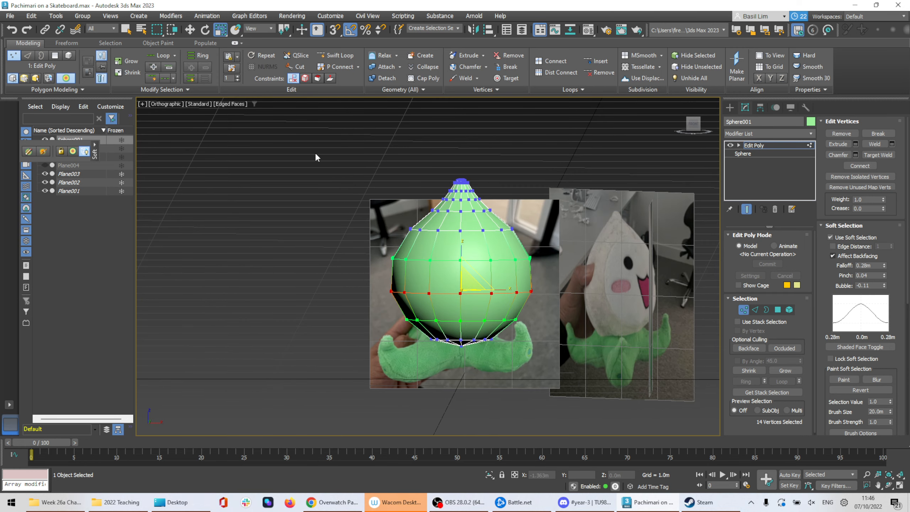
Lower the vertices of the head's pointed upper part slightly with soft selection, and leave vertex editing
drag(399, 172, 543, 232)
key(w)
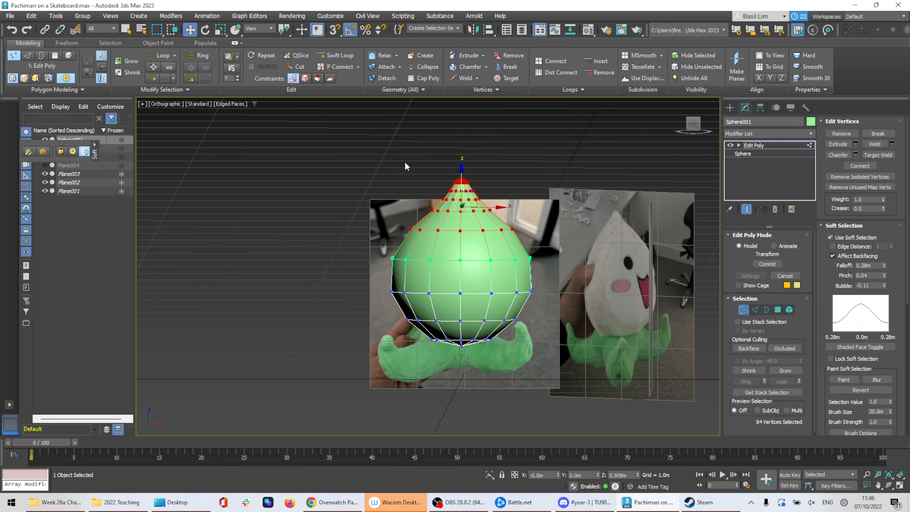
drag(393, 155, 536, 222)
drag(462, 162, 462, 168)
alt+middle_drag(587, 294, 623, 305)
click(743, 310)
alt+middle_drag(555, 309, 642, 332)
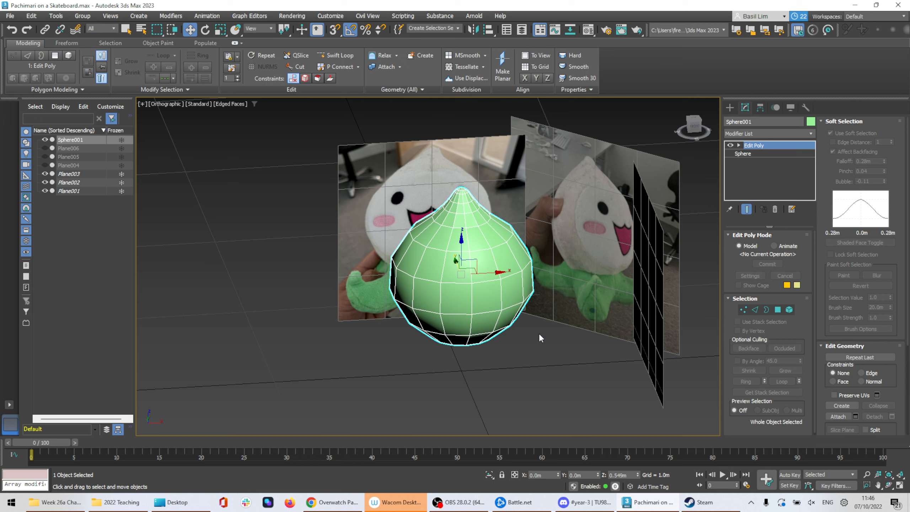
Switch to Chrome and examine the edge layout of the Sketchfab Pachimari plush model in Wireframe display
key(alt+Tab)
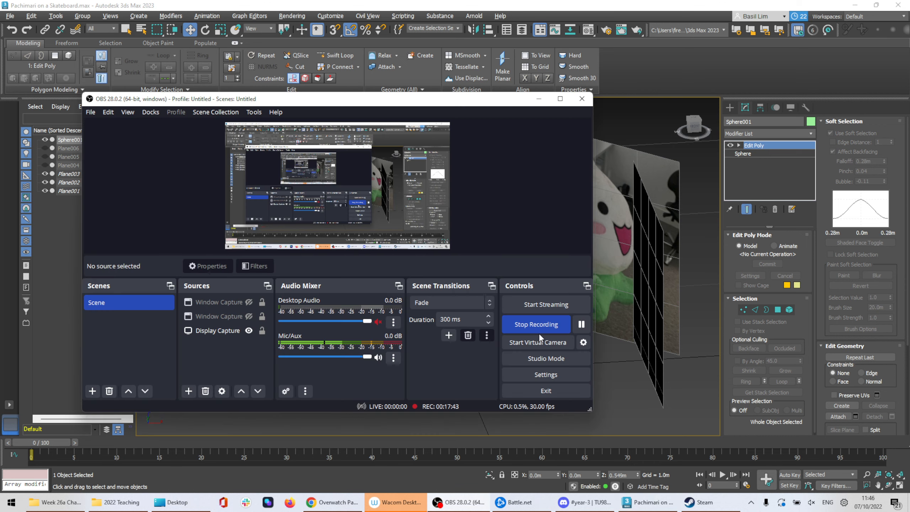
click(346, 503)
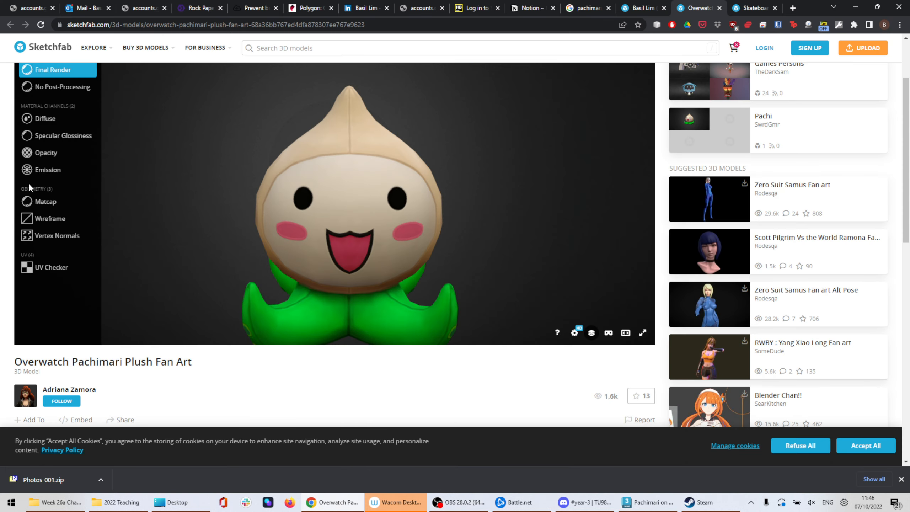
click(50, 218)
mouse_move(395, 297)
mouse_down()
mouse_move(474, 296)
mouse_move(473, 311)
mouse_up()
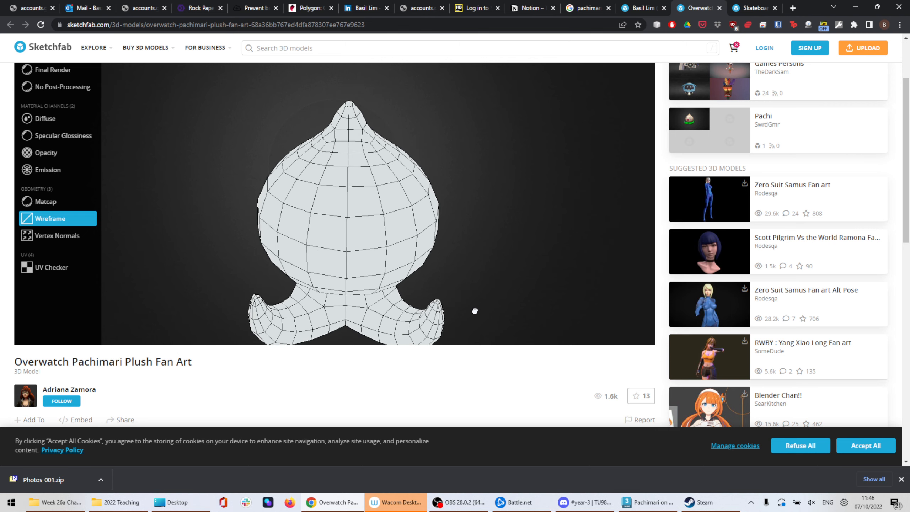
click(855, 6)
Switch back to 3ds Max and create a standard box beside the head, about 0.31 m long, 0.14 m wide and 0.35 m high
click(634, 66)
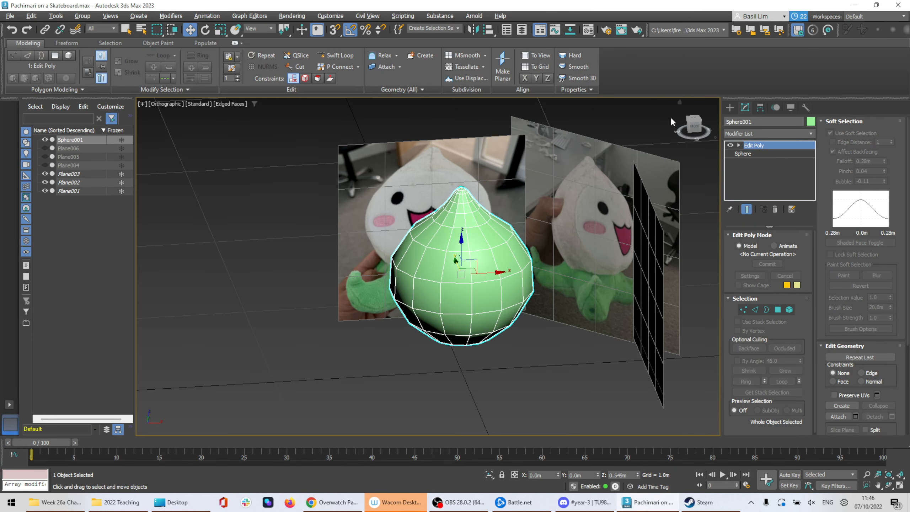
click(729, 107)
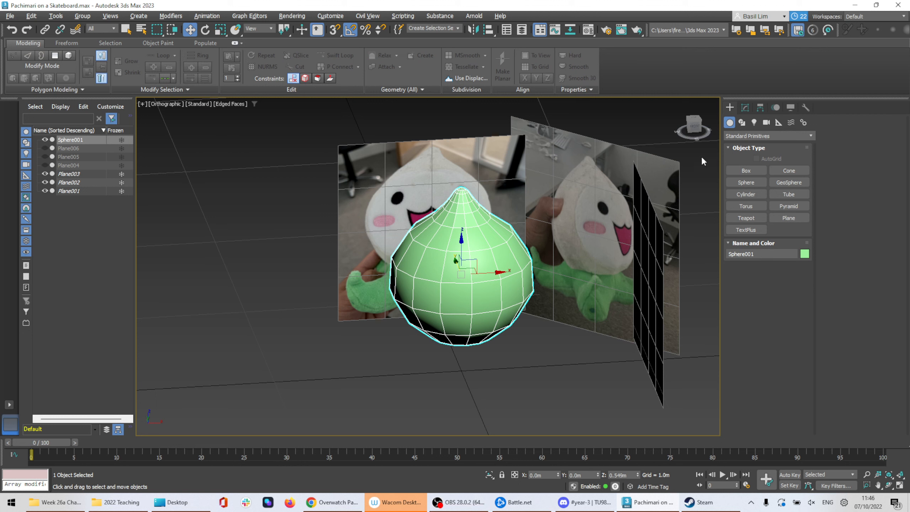
click(757, 173)
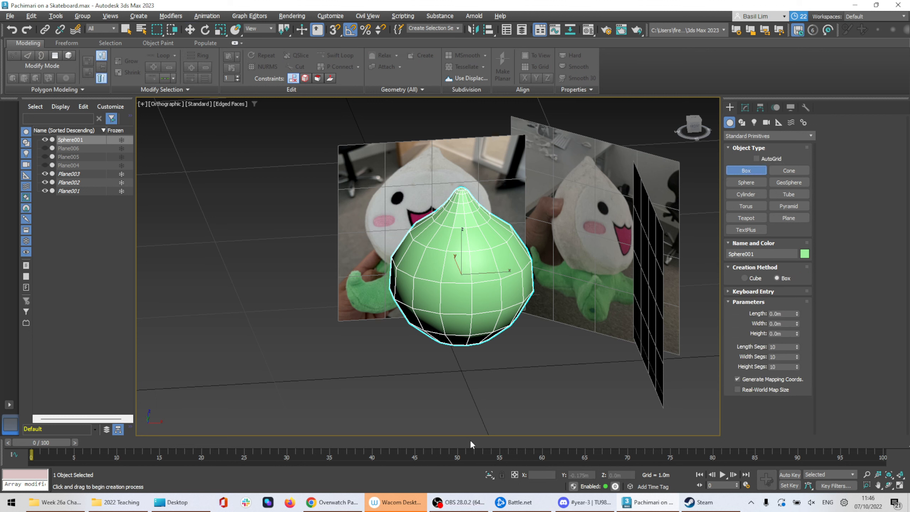
drag(453, 390, 488, 386)
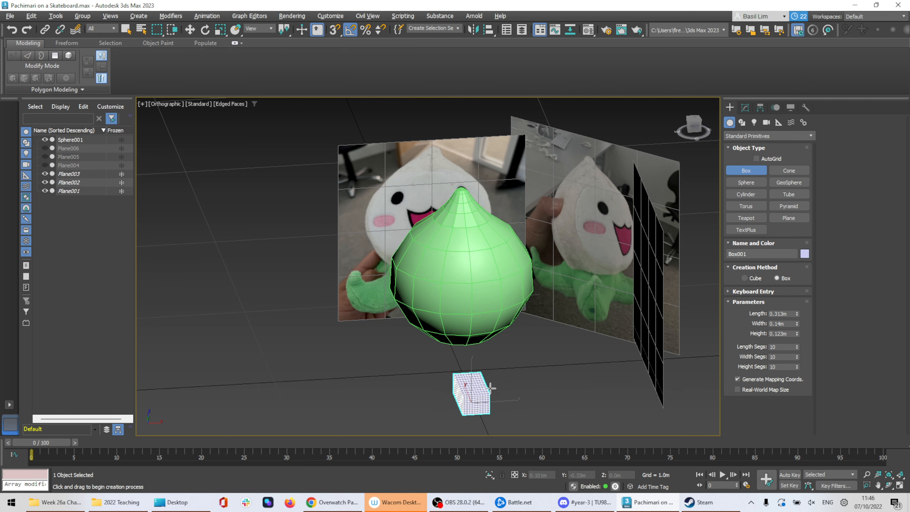
click(508, 346)
alt+middle_drag(488, 368, 512, 386)
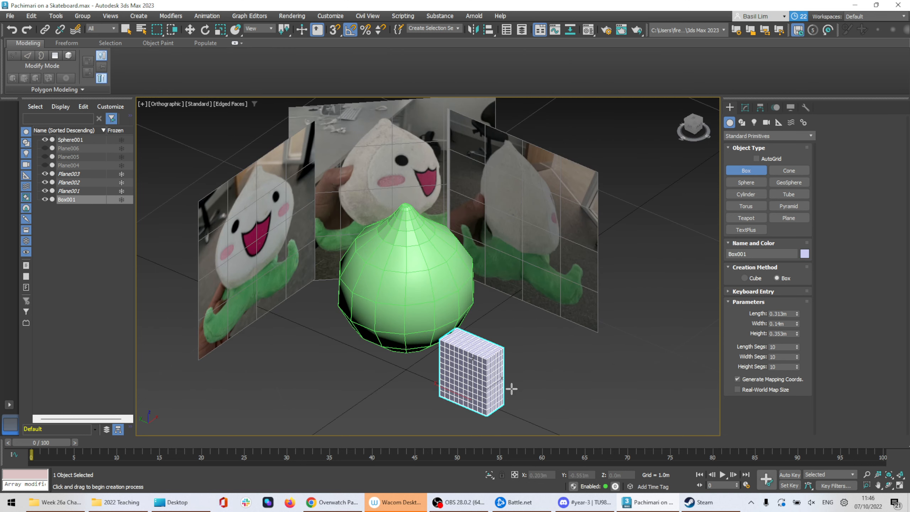
Set the new box's length to 1 m, width to 1 m and height to 2 m
key(w)
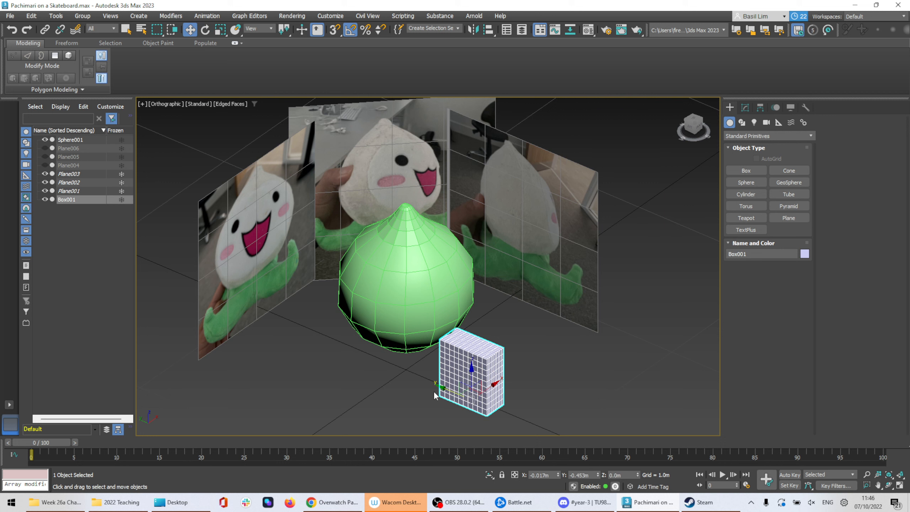
key(r)
click(745, 107)
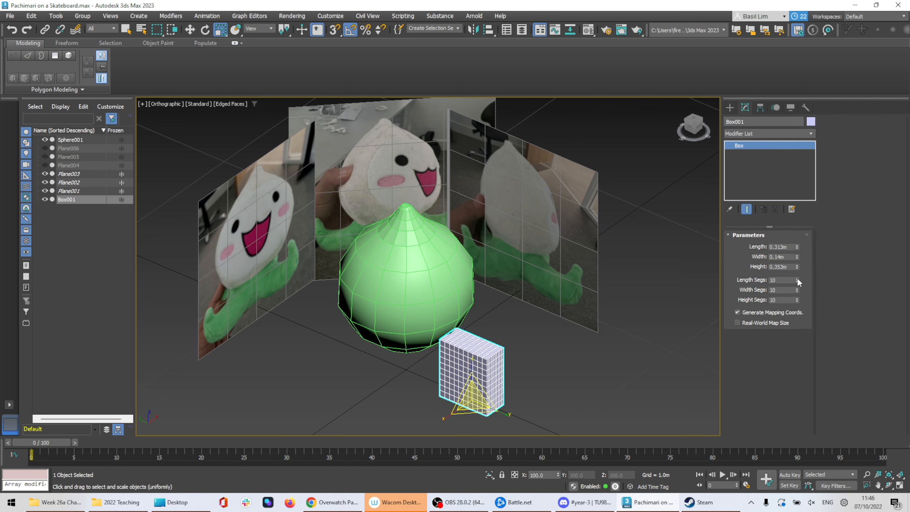
click(782, 247)
text(1)
key(Tab)
text(1)
key(Tab)
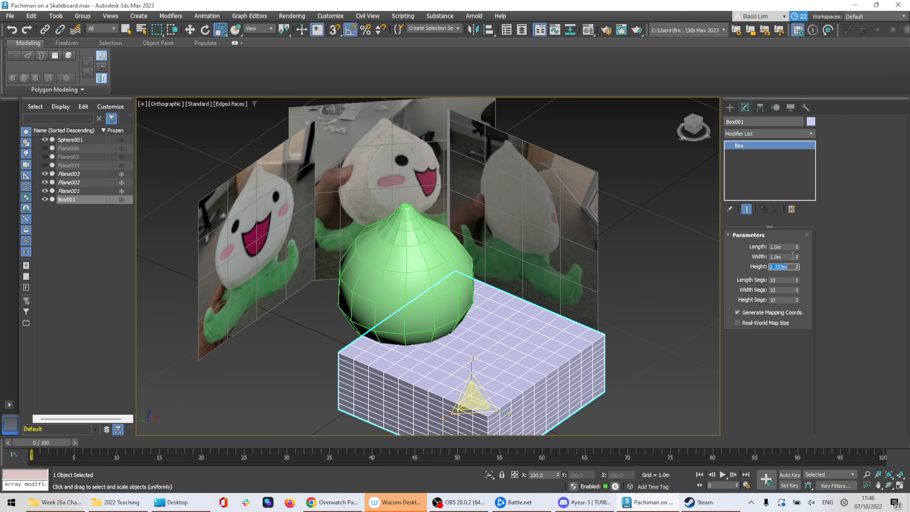
text(2)
key(Return)
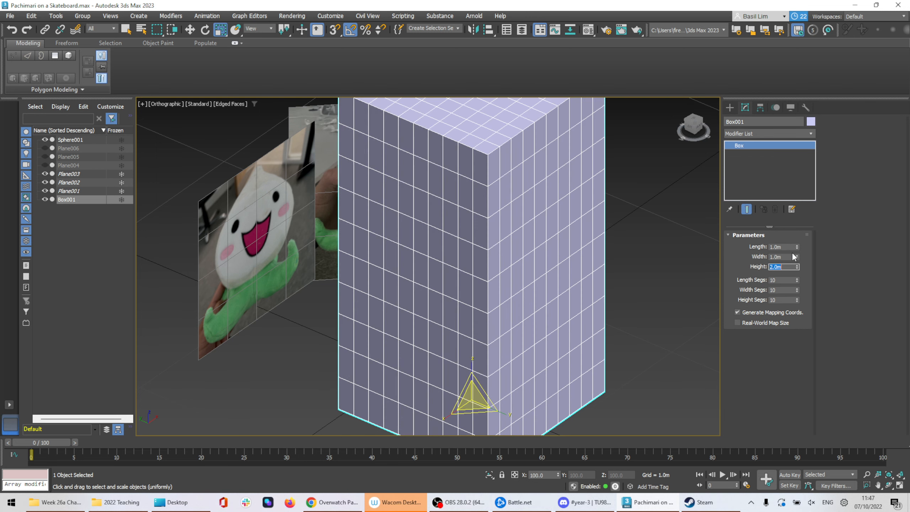
Scale the box uniformly down to about 26%, and stretch it vertically to about 58% so it forms a tall column
scroll(571, 300, down, 5)
drag(527, 348, 512, 483)
scroll(533, 398, up, 5)
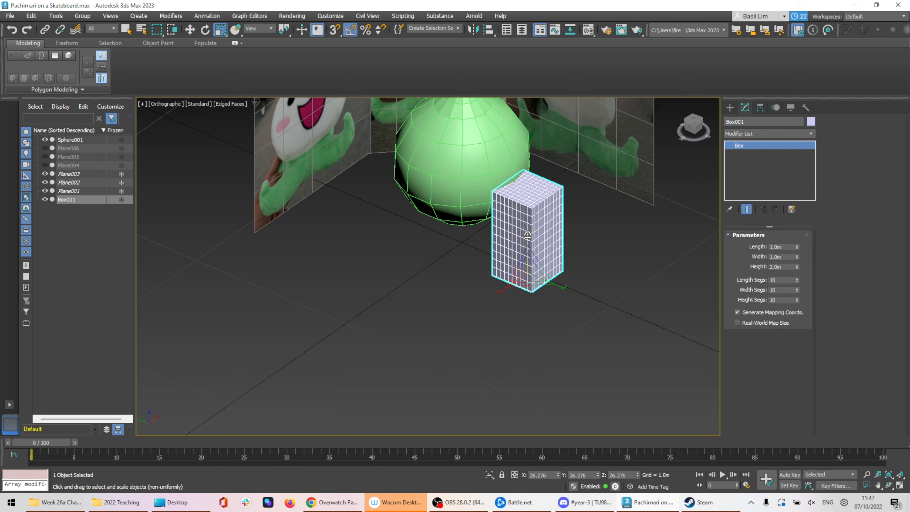
drag(527, 233, 527, 184)
middle_drag(581, 206, 601, 300)
Set the column's length segments and width segments to 2 each
drag(796, 284, 802, 344)
alt+middle_drag(569, 275, 557, 365)
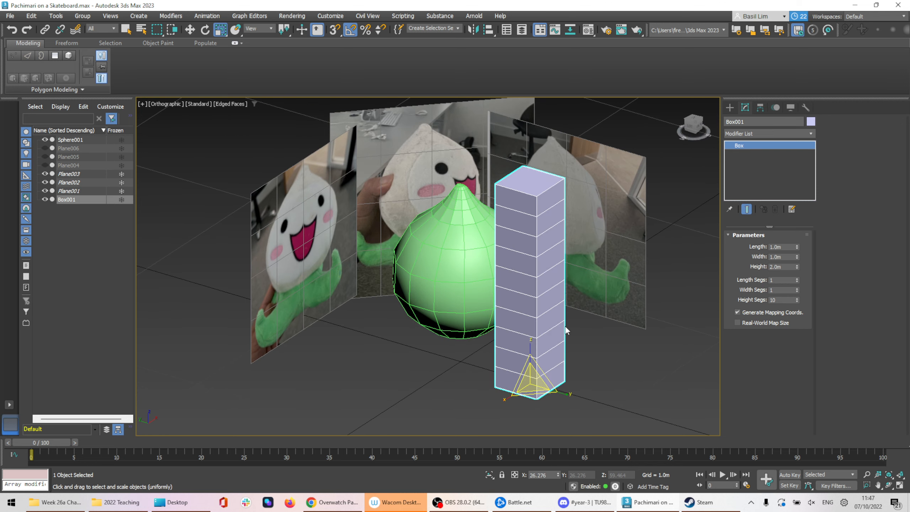
click(797, 279)
click(797, 288)
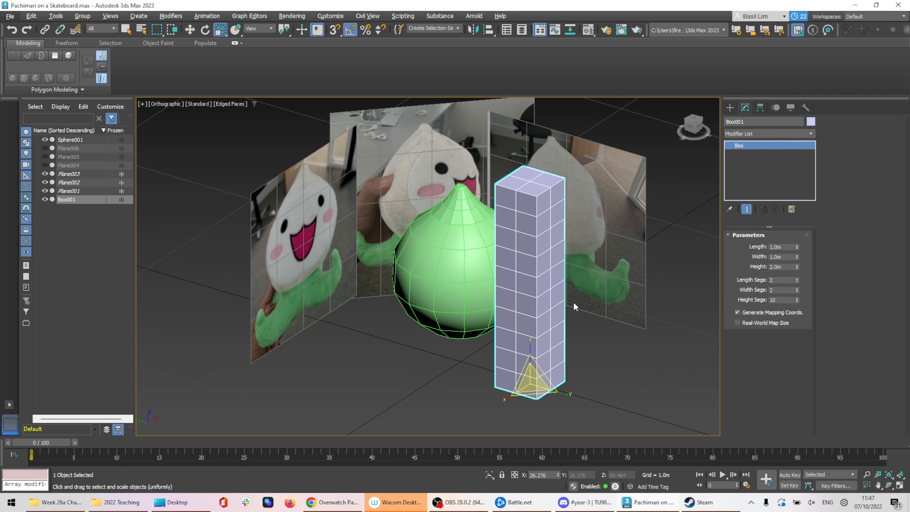
Move the column sideways along the Y axis, clear of the head
alt+middle_drag(626, 249, 561, 283)
key(w)
drag(518, 323, 590, 335)
alt+middle_drag(628, 272, 634, 254)
Add an Edit Poly modifier to the column and enter vertex editing in a view from above
click(693, 123)
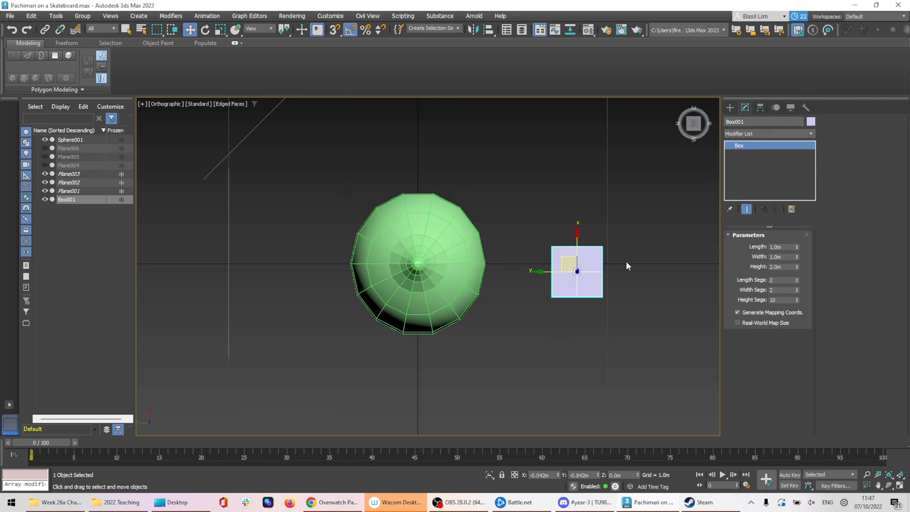
scroll(615, 276, up, 5)
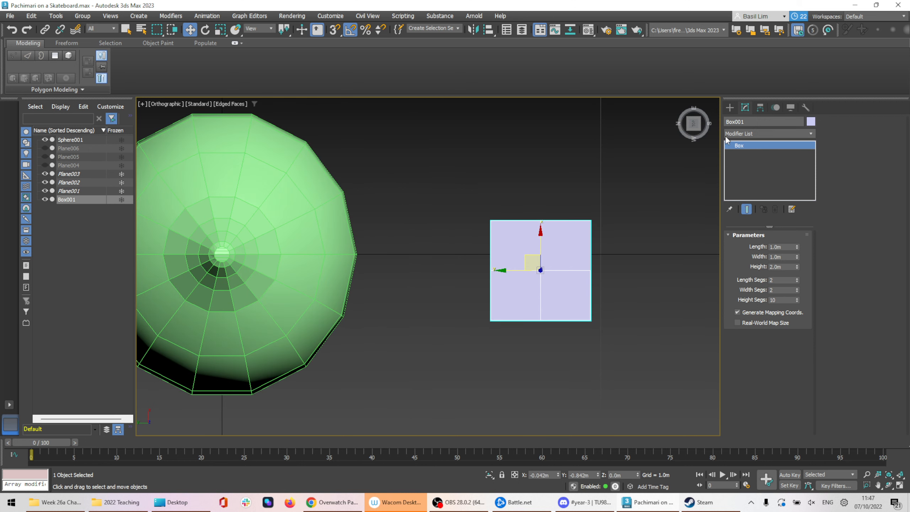
click(775, 133)
key(e)
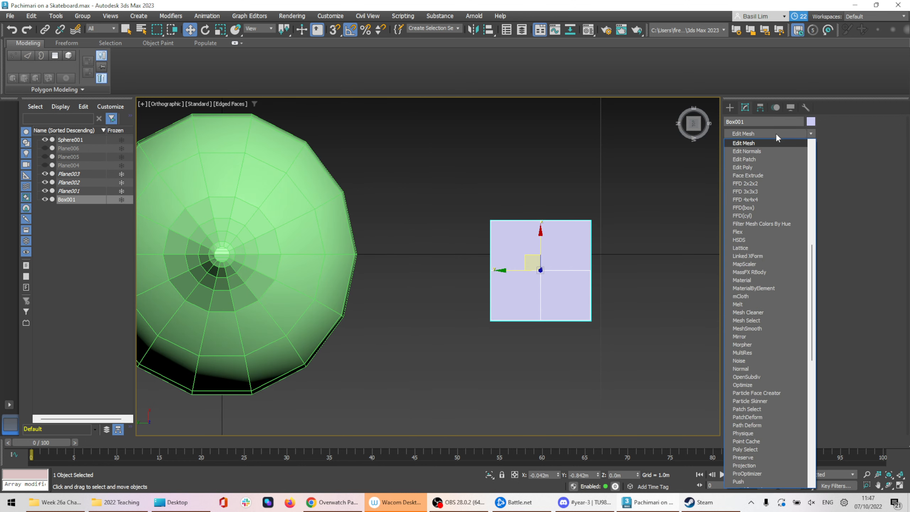
click(761, 167)
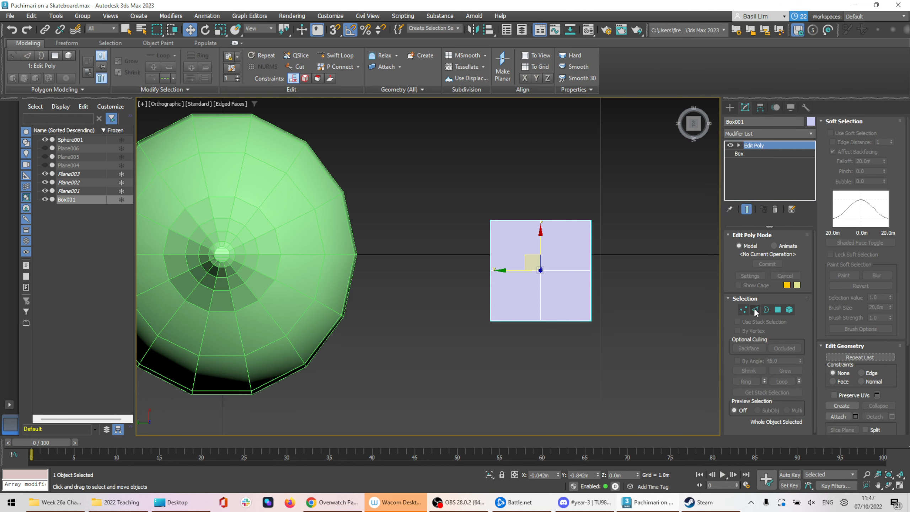
click(744, 309)
Scale the middle vertex columns of the box's sides outward to give an octagonal cross-section, and leave vertex editing
drag(471, 179, 560, 412)
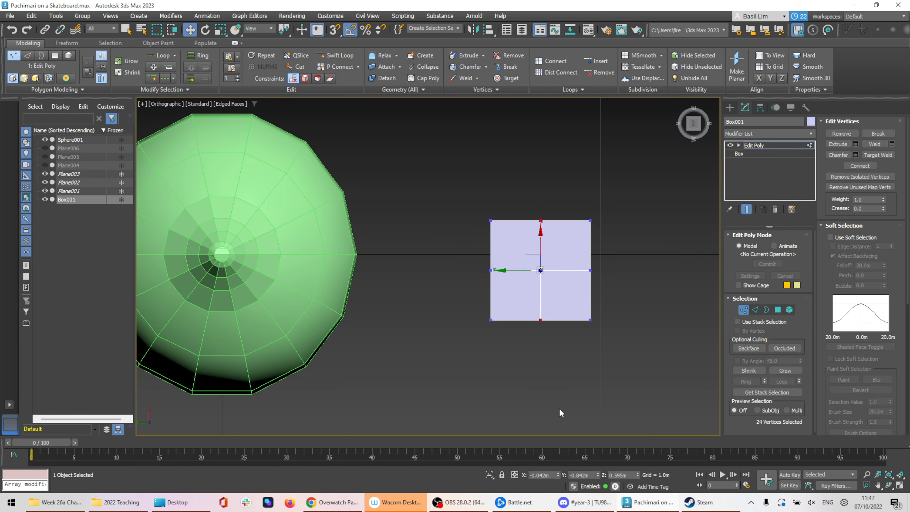
key(r)
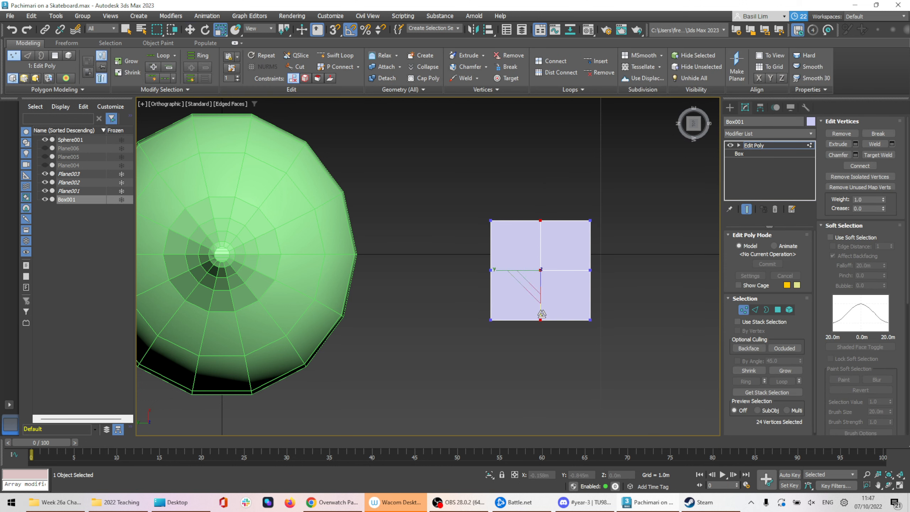
drag(542, 314, 666, 289)
drag(496, 270, 482, 269)
alt+middle_drag(630, 355, 651, 285)
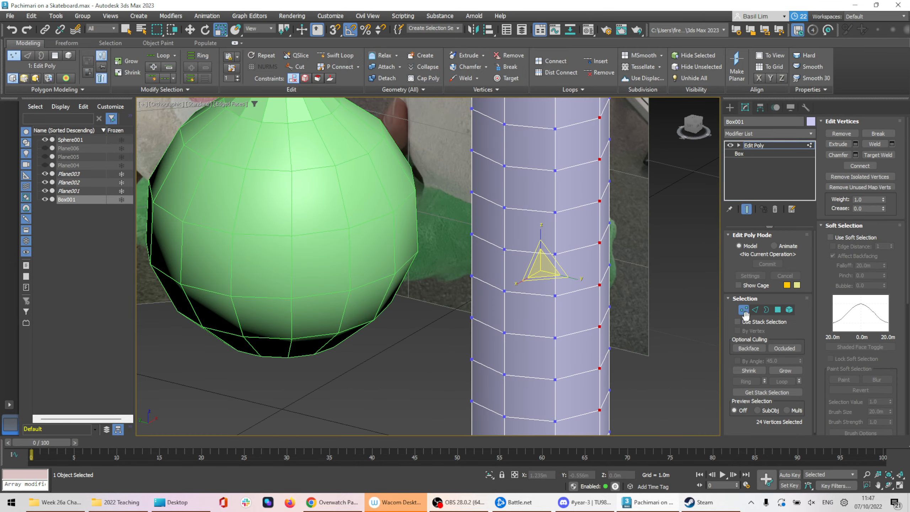
click(743, 310)
scroll(638, 291, down, 5)
alt+middle_drag(611, 262, 634, 266)
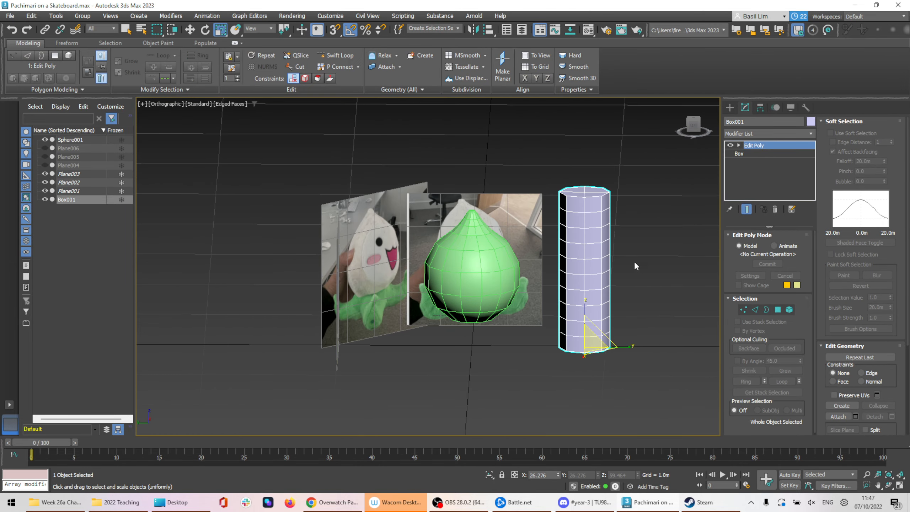
Try rotating the nine vertices at the column's top end in the Left view, undo the rotation and leave vertex editing
scroll(627, 264, up, 3)
click(693, 124)
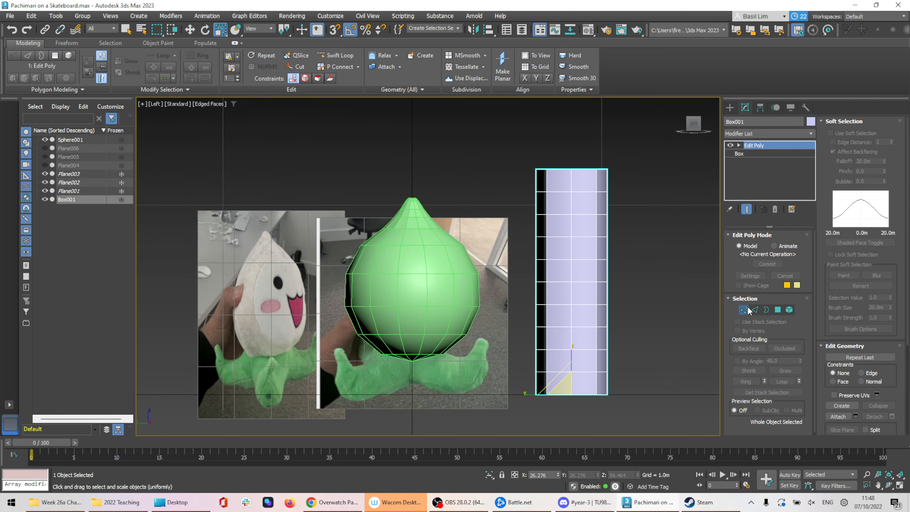
click(746, 310)
drag(661, 179, 657, 180)
key(e)
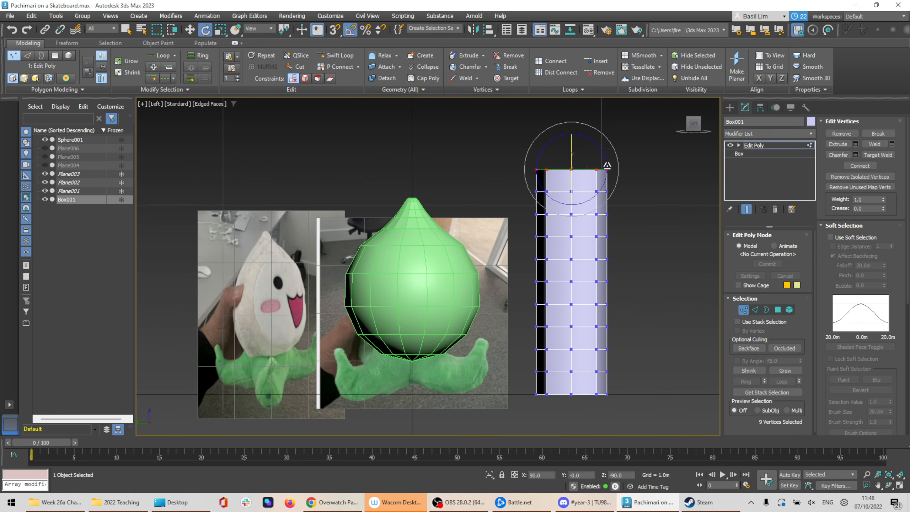
drag(603, 149, 589, 136)
key(q)
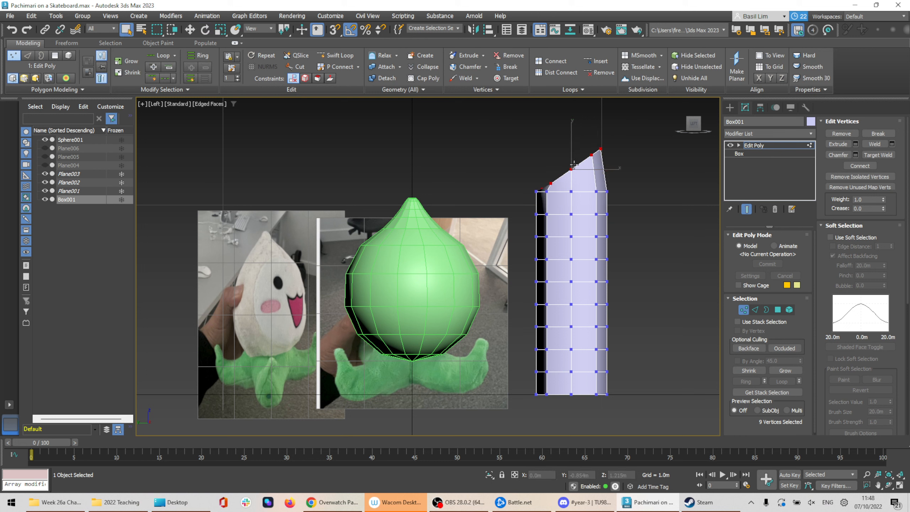
key(ctrl+z)
click(743, 310)
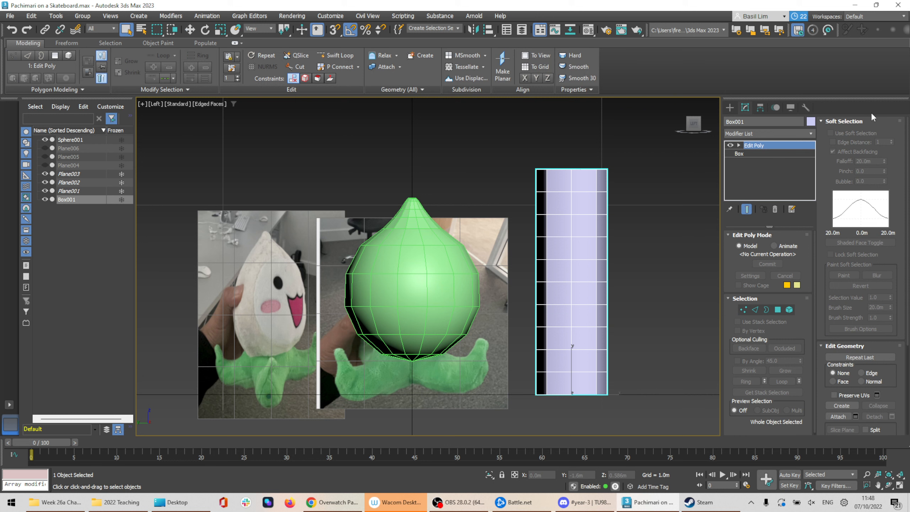
Add an FFD(cyl) modifier to the column above its Edit Poly modifier
click(753, 135)
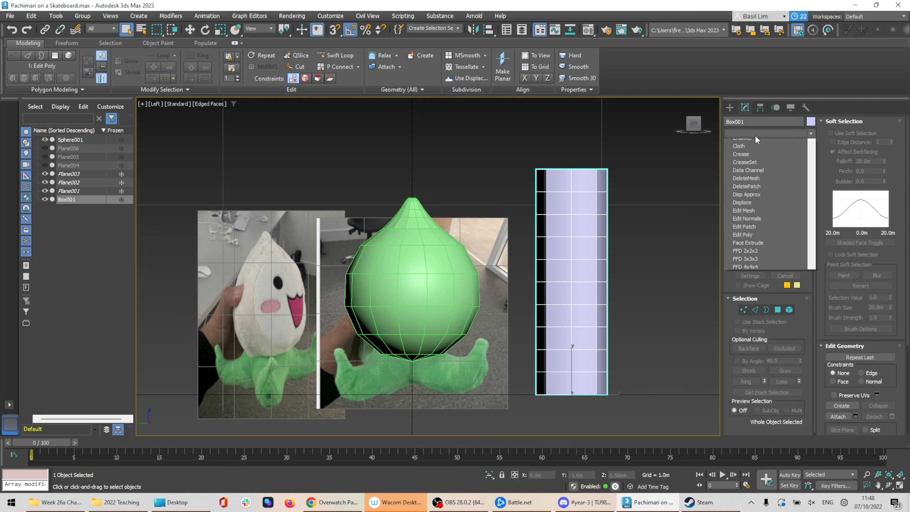
key(f)
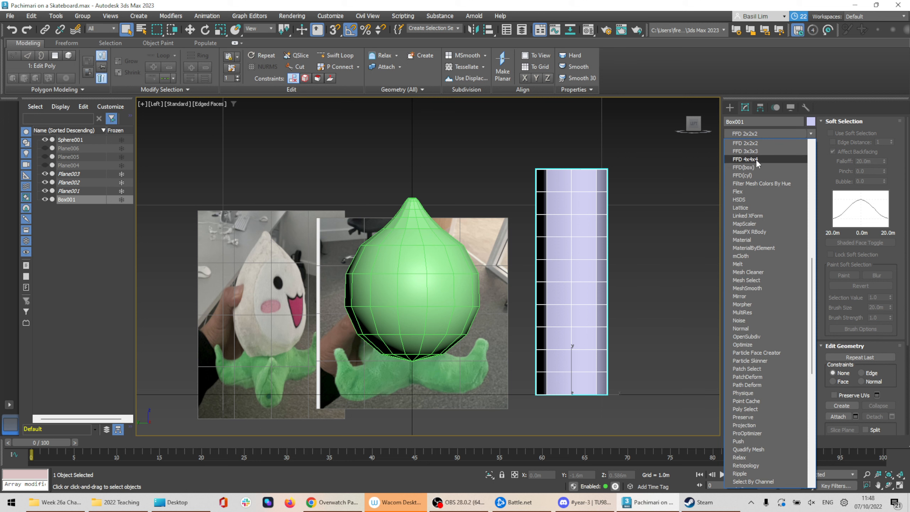
click(748, 176)
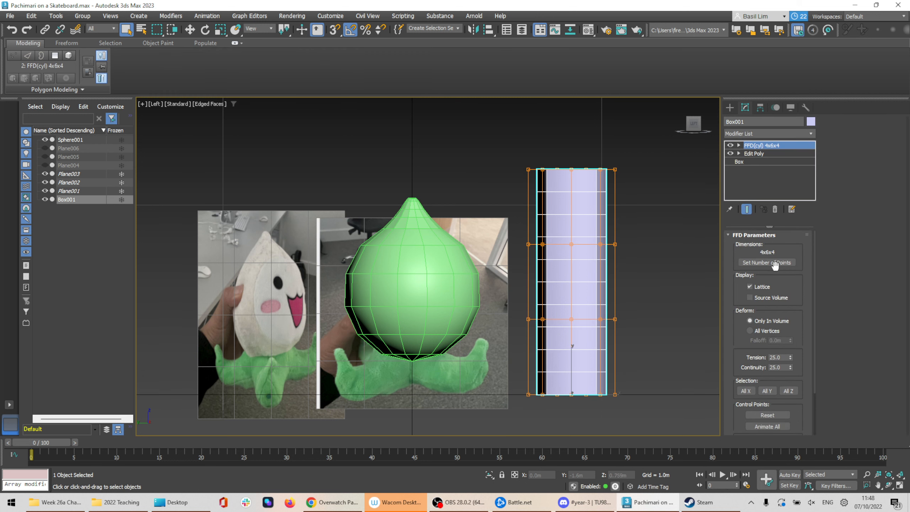
alt+middle_drag(624, 182, 641, 249)
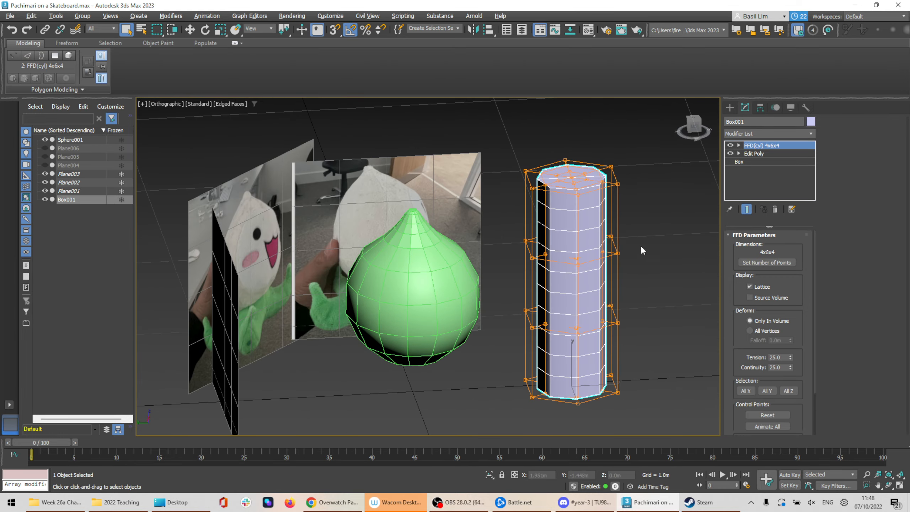
scroll(682, 257, up, 2)
Set the FFD lattice's number of points to 2 radial and 6 in height, keeping 6 on the side
click(788, 262)
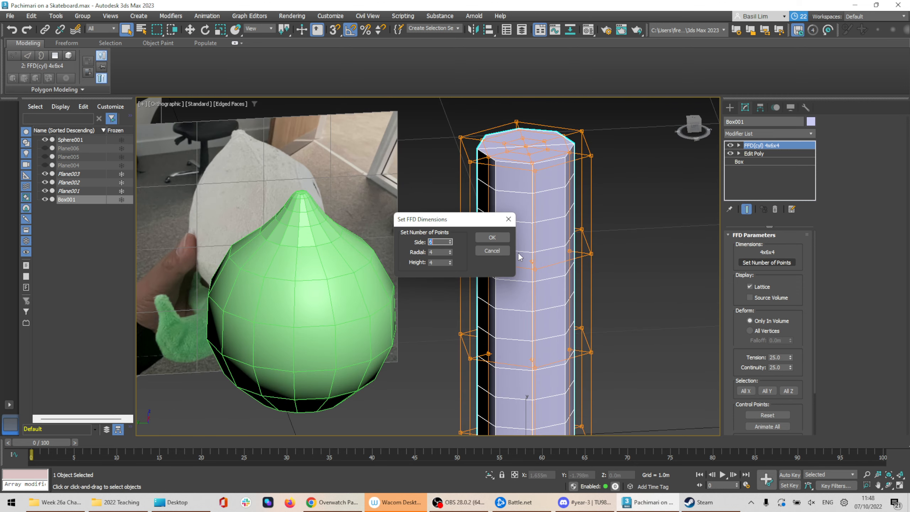
click(450, 254)
click(450, 254)
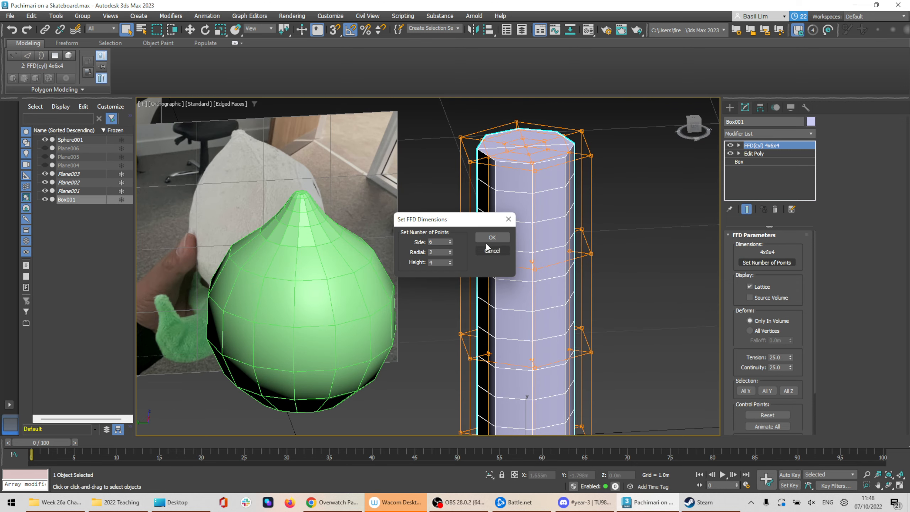
click(450, 261)
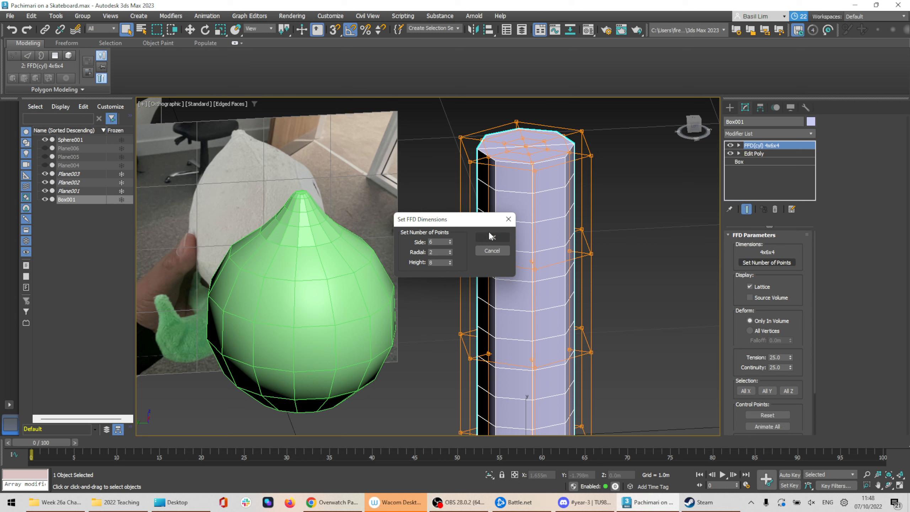
click(491, 237)
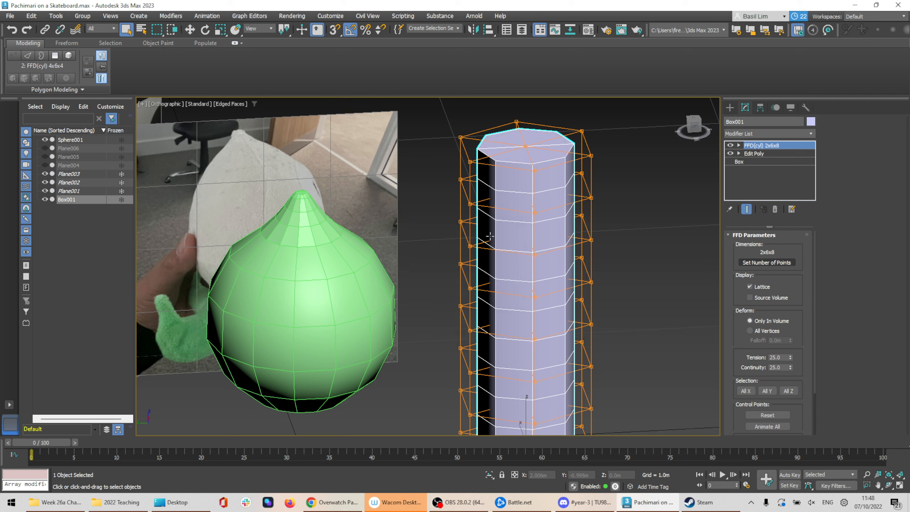
click(784, 262)
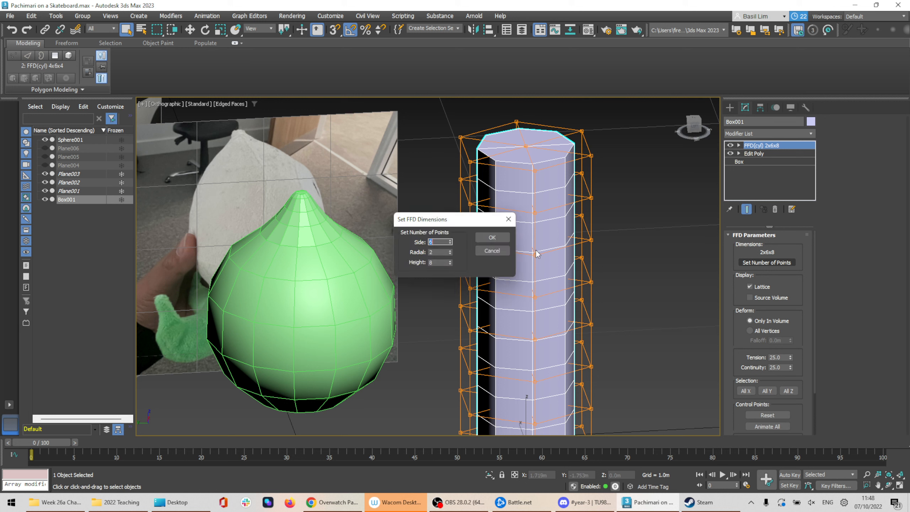
click(450, 264)
click(492, 238)
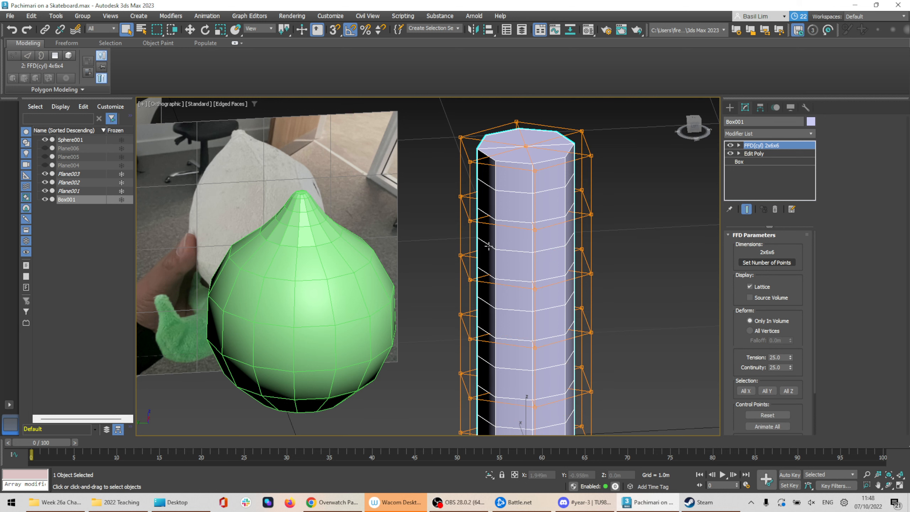
Enter control point editing on the FFD(cyl) modifier and show the column in the Left view
alt+middle_drag(652, 275, 646, 270)
mouse_move(534, 221)
alt+middle_down()
mouse_move(544, 237)
mouse_move(531, 238)
alt+middle_up()
scroll(542, 239, down, 5)
click(738, 146)
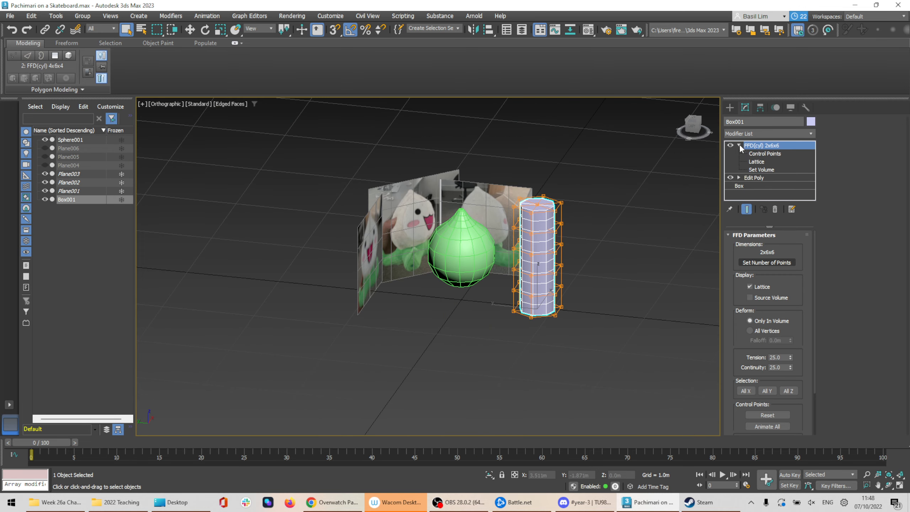
click(764, 154)
click(739, 145)
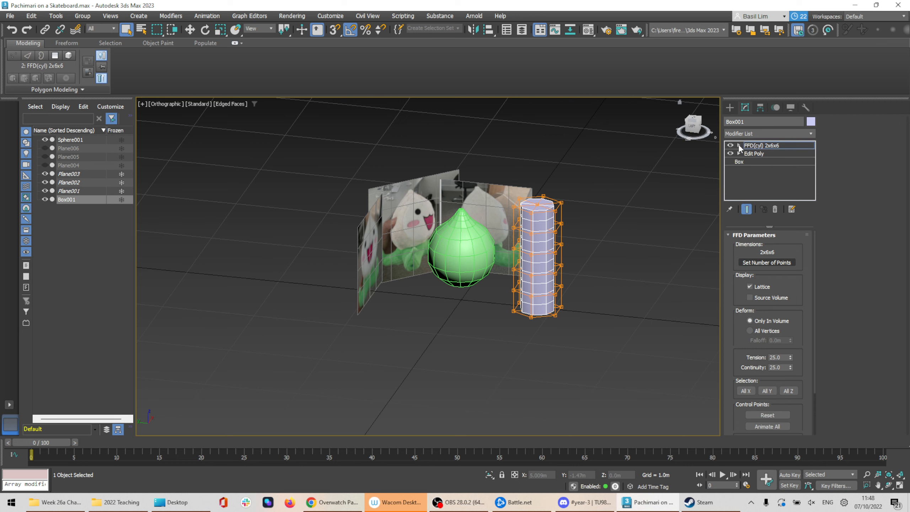
click(739, 145)
click(739, 145)
click(739, 145)
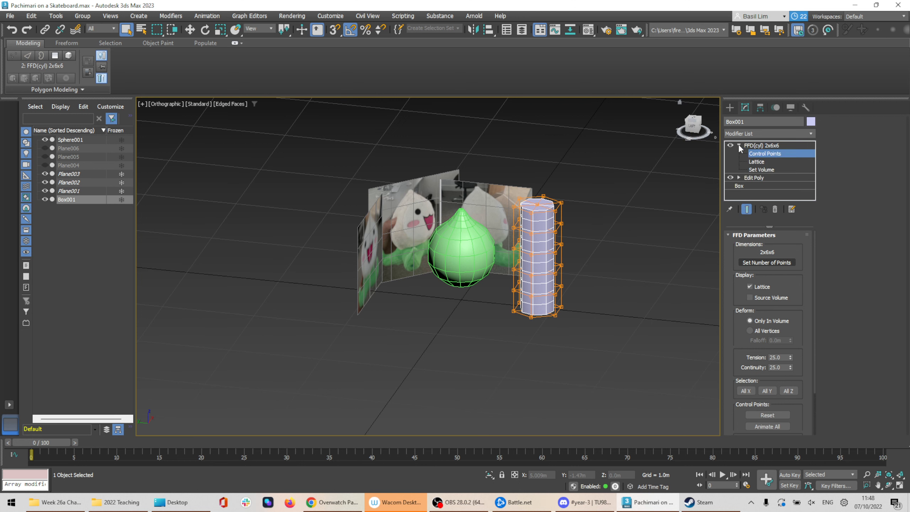
click(692, 126)
Scale down the lattice's top row of control points and tilt and shift it toward the sphere
drag(463, 197, 611, 268)
middle_drag(612, 267, 555, 217)
key(r)
drag(533, 195, 534, 210)
key(e)
drag(551, 170, 470, 172)
key(w)
Fine-tune the tilt of the lattice's top row of control points
alt+middle_drag(522, 187, 533, 169)
key(r)
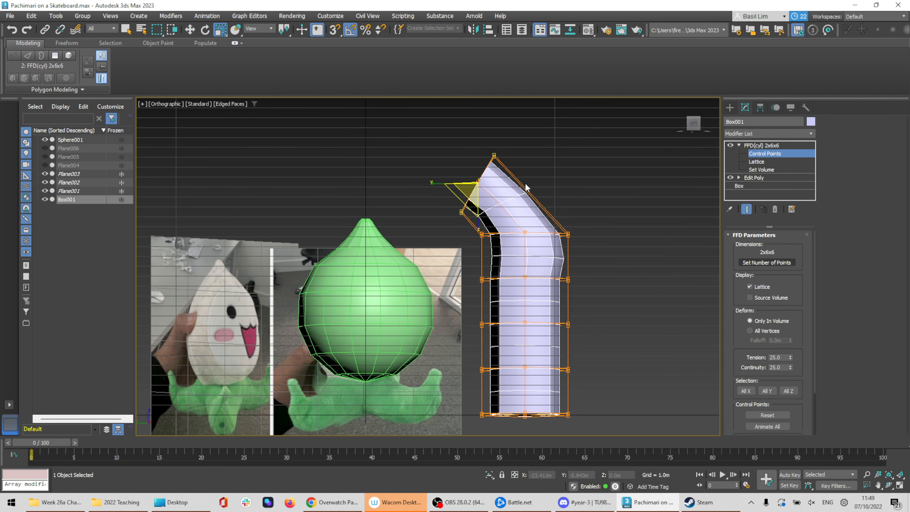
alt+middle_drag(476, 188, 473, 176)
key(e)
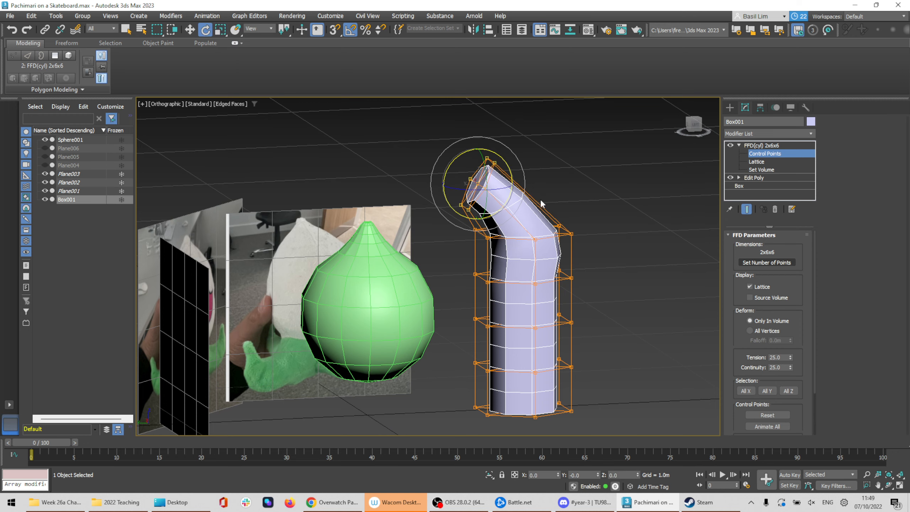
alt+middle_drag(540, 204, 502, 171)
drag(502, 160, 485, 174)
key(w)
Select the top two rows of lattice control points and scale them uniformly to 75 percent
alt+middle_drag(485, 174, 428, 152)
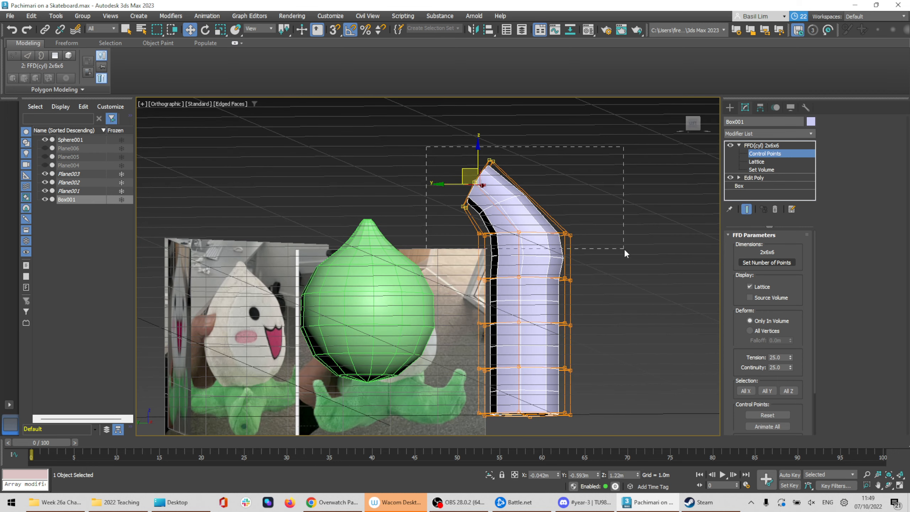
alt+middle_drag(624, 253, 574, 219)
drag(396, 128, 433, 163)
alt+middle_drag(552, 251, 552, 283)
key(r)
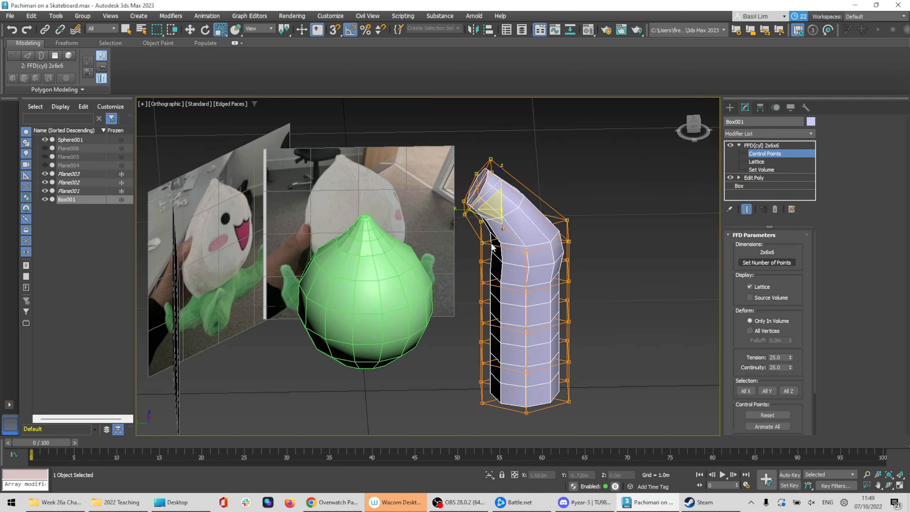
drag(494, 209, 491, 220)
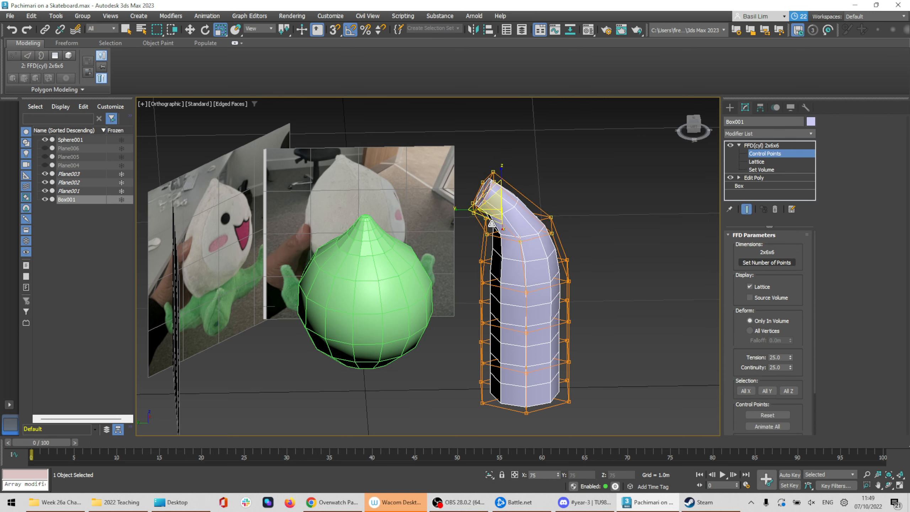
Rotate the top two rows of control points so the column's end bends over toward the sphere
key(w)
alt+middle_drag(568, 233, 536, 201)
key(e)
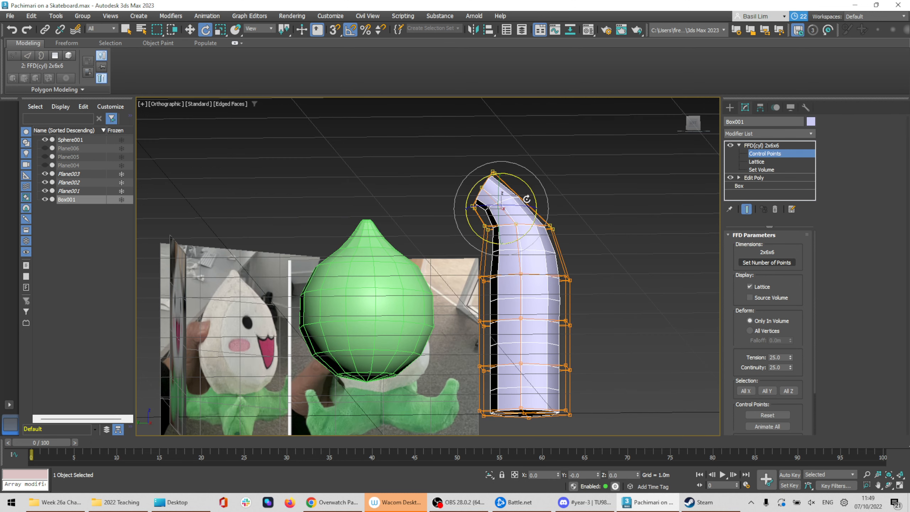
drag(526, 183, 491, 193)
key(w)
key(r)
key(e)
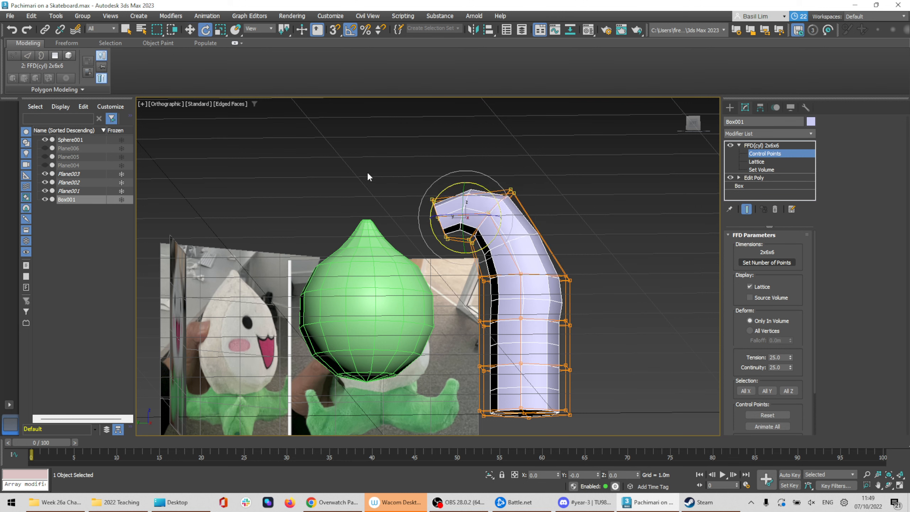
Select the top three rows of lattice control points and scale them down slightly
drag(616, 288, 632, 298)
alt+middle_drag(633, 298, 591, 301)
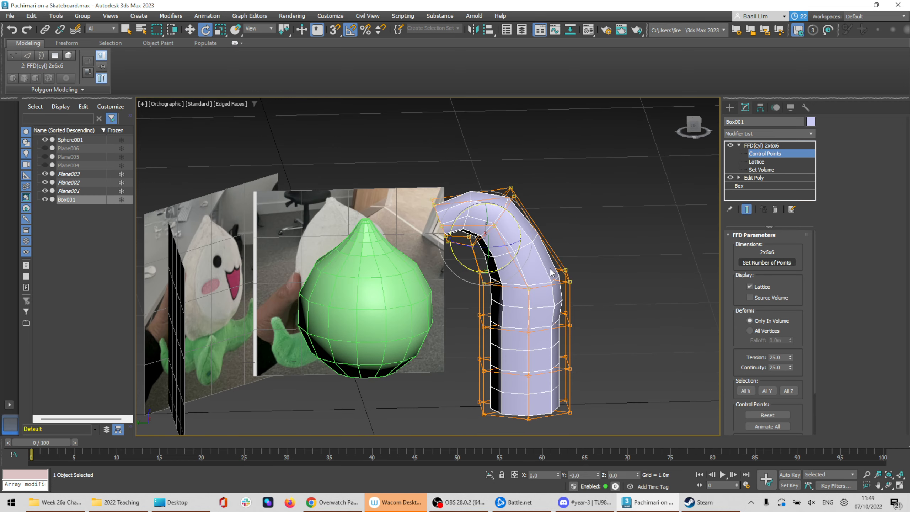
key(r)
drag(480, 232, 477, 247)
Rotate and shift the top three control point rows to curl the column over into a hook
key(e)
drag(507, 209, 453, 249)
key(w)
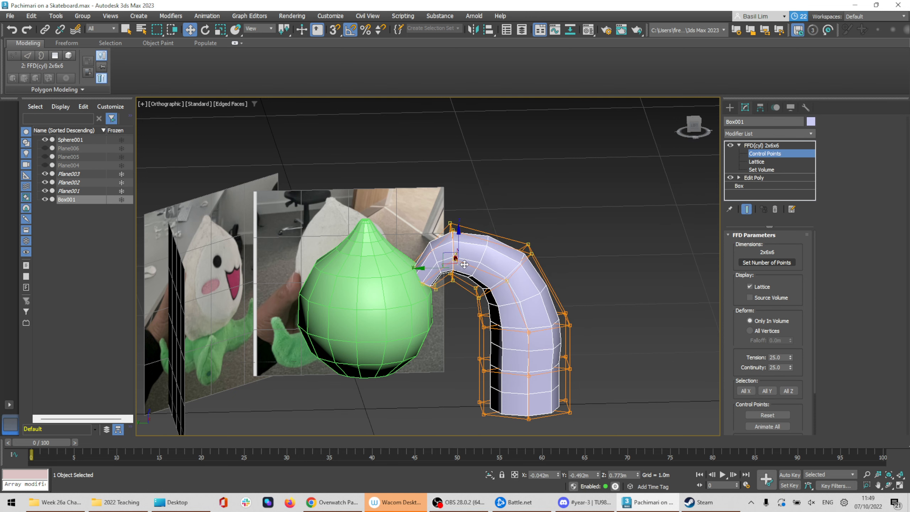
alt+middle_drag(452, 249, 531, 266)
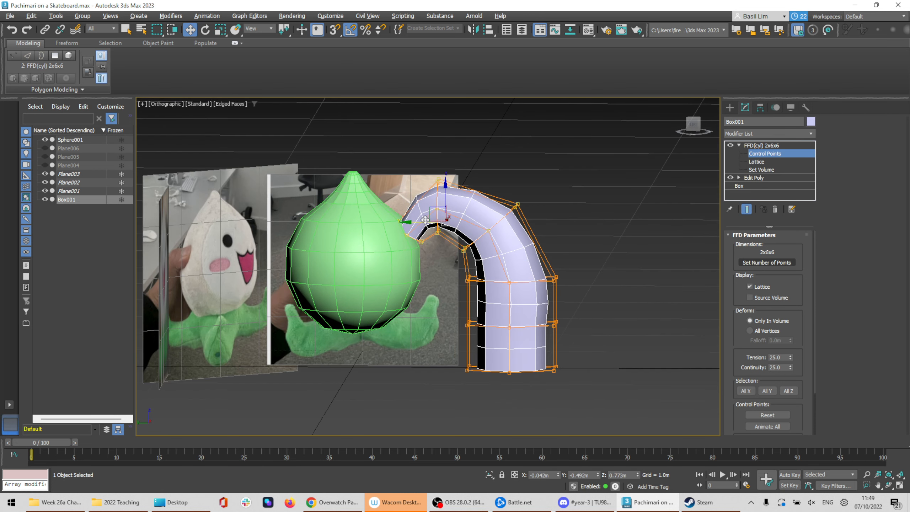
drag(434, 208, 438, 214)
Scale up the second control point row from the column's base to widen its lower part
mouse_move(514, 289)
alt+middle_down()
mouse_move(529, 280)
mouse_move(516, 284)
mouse_move(517, 275)
alt+middle_up()
drag(640, 341, 641, 342)
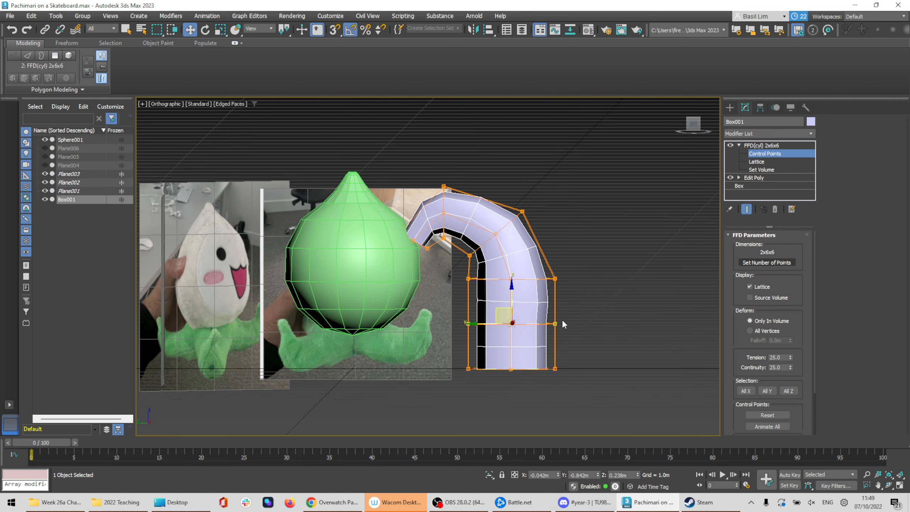
key(r)
alt+middle_drag(562, 319, 509, 327)
drag(499, 327, 541, 329)
alt+middle_drag(541, 329, 539, 302)
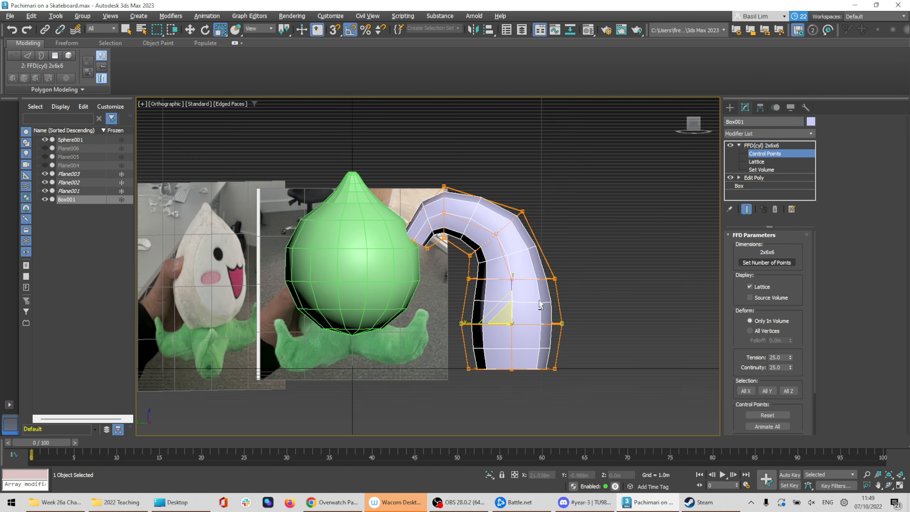
Raise the second and third control point rows from the base slightly
key(w)
drag(512, 292, 513, 286)
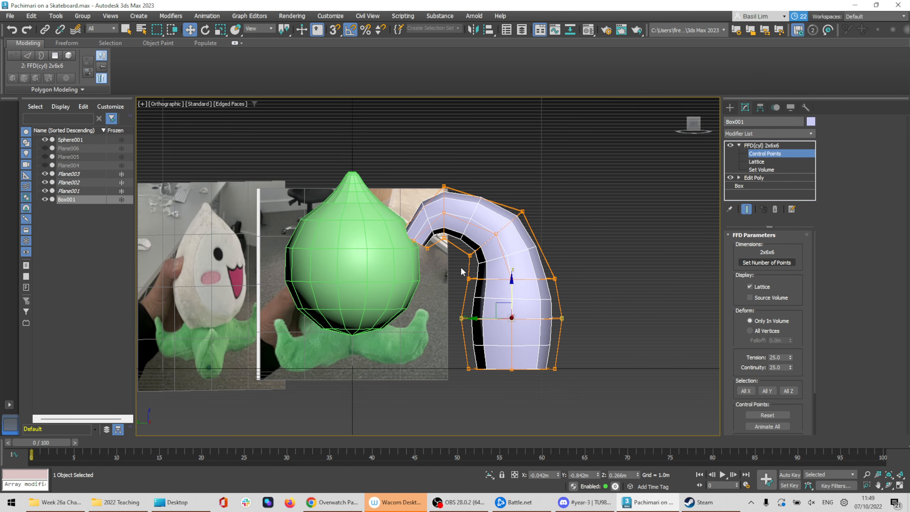
drag(461, 268, 604, 294)
drag(514, 252, 514, 250)
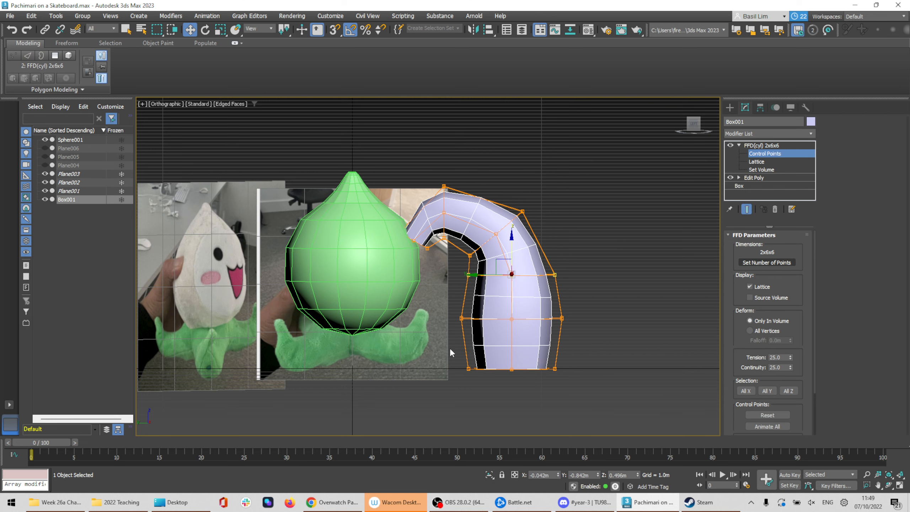
Scale down the bottom row of control points and move it up slightly to taper the base
drag(451, 352, 596, 411)
key(r)
alt+middle_drag(586, 402, 511, 353)
drag(511, 358, 511, 373)
alt+middle_drag(511, 373, 533, 417)
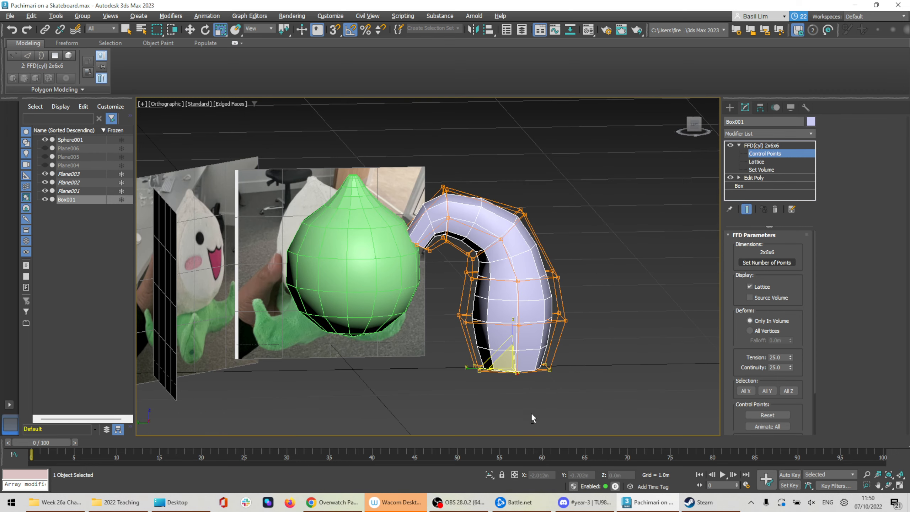
key(w)
drag(514, 334, 515, 323)
Rotate all the lattice control points so the base faces the sphere and the tip curls upward
drag(379, 153, 660, 447)
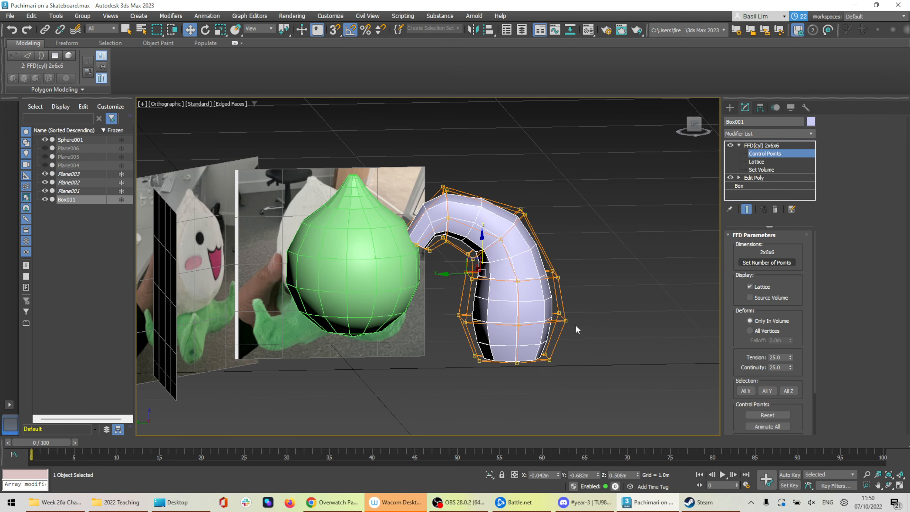
key(e)
drag(490, 239, 515, 255)
Compare the tentacle with the reference photos and squash all its control points slightly in height
mouse_move(577, 275)
alt+middle_down()
mouse_move(575, 263)
mouse_move(571, 277)
alt+middle_up()
scroll(473, 198, up, 6)
alt+middle_drag(472, 198, 562, 170)
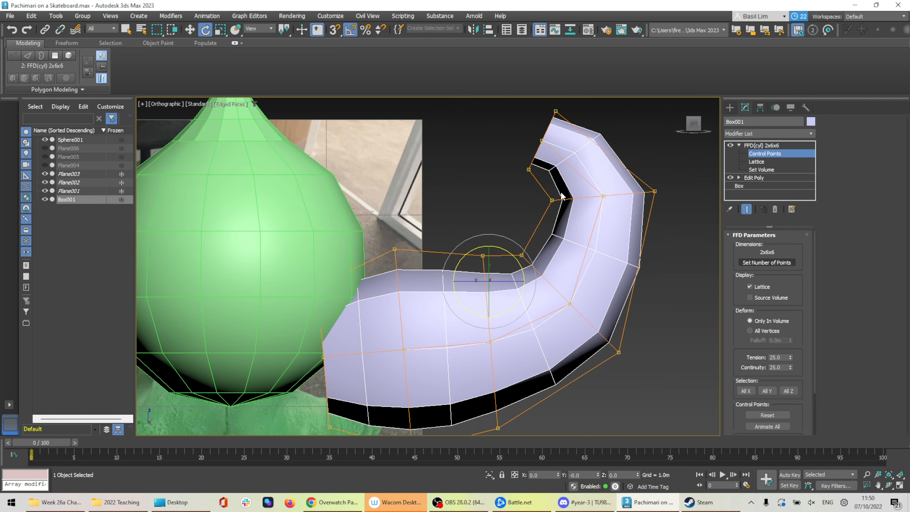
scroll(560, 194, down, 3)
scroll(549, 208, up, 2)
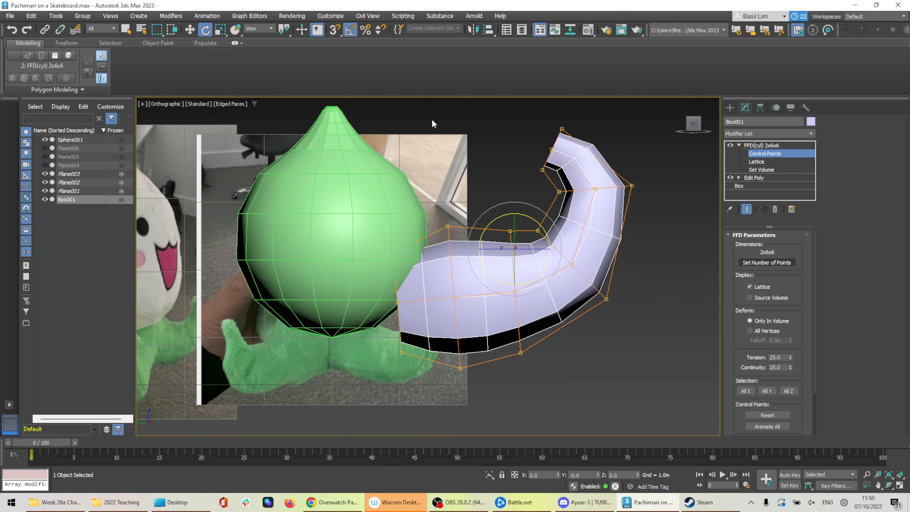
alt+middle_drag(459, 222, 511, 222)
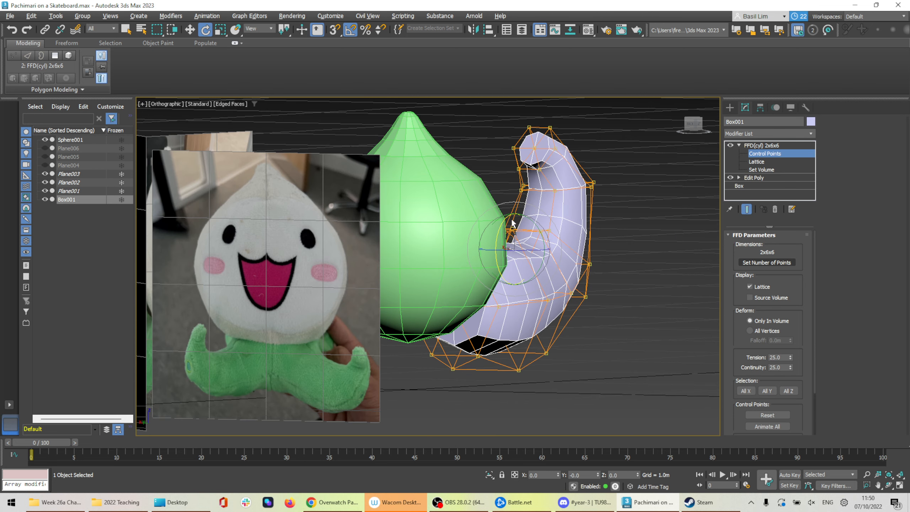
key(r)
drag(523, 231, 526, 239)
alt+middle_drag(526, 238, 561, 256)
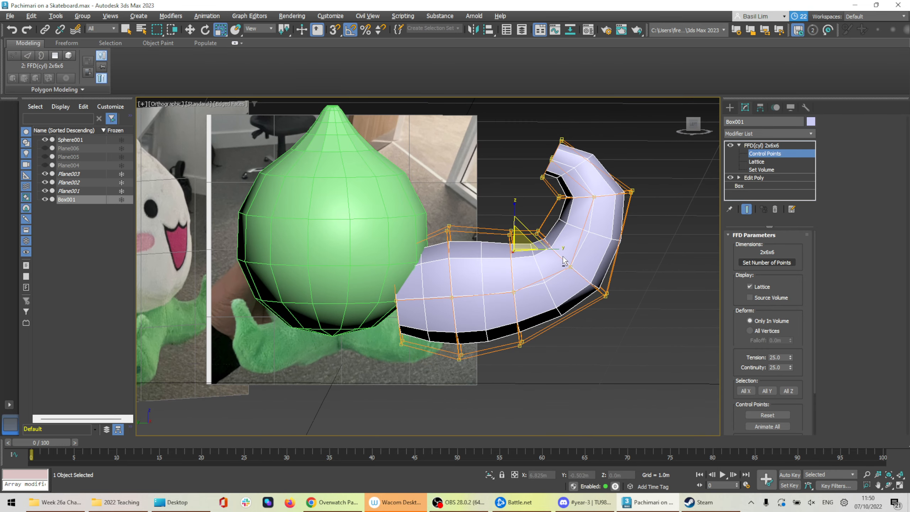
Rotate the three control point rows nearest the tip inward toward the sphere
click(526, 118)
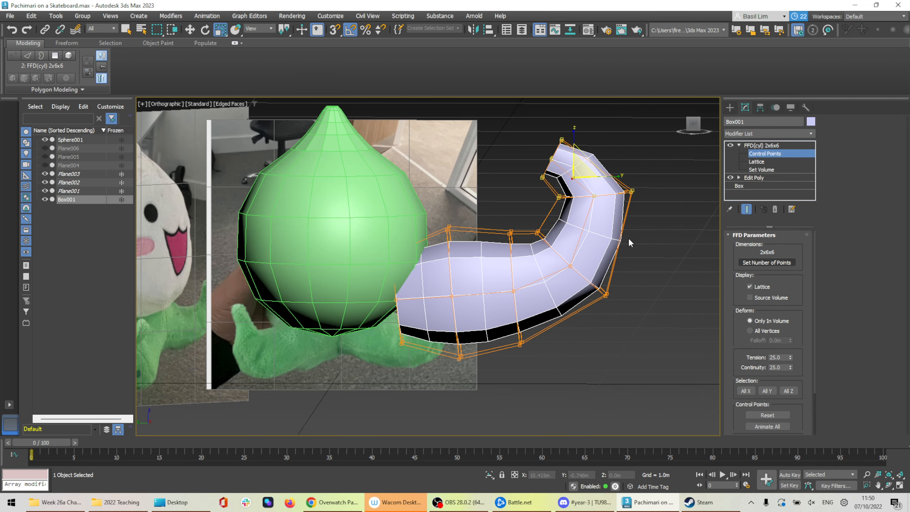
ctrl+drag(530, 212, 561, 250)
ctrl+drag(579, 326, 578, 326)
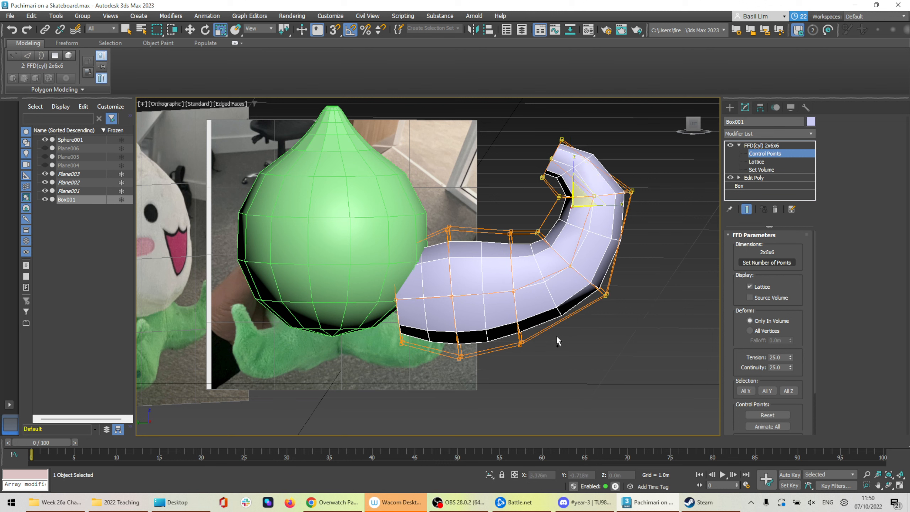
key(e)
drag(603, 191, 540, 184)
Rotate the four control point rows nearest the tip slightly and shift them closer to the sphere
key(w)
drag(531, 391, 531, 396)
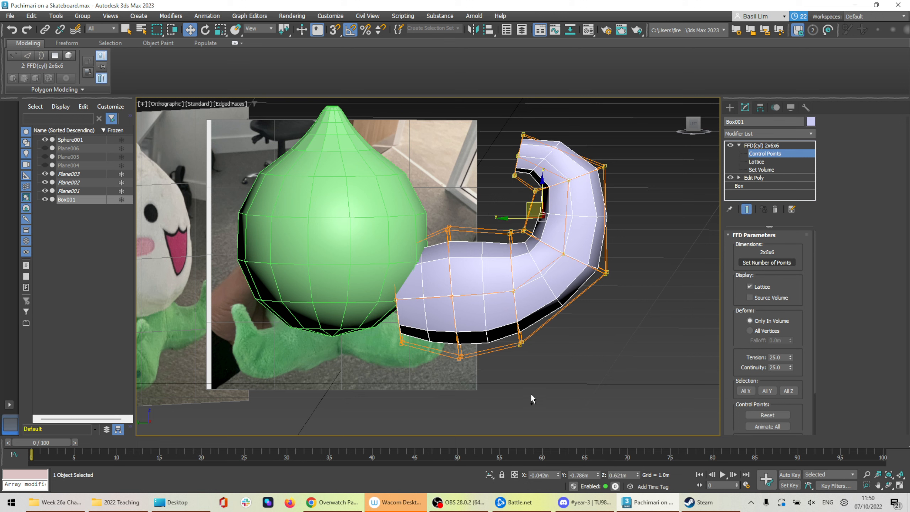
key(e)
mouse_move(572, 241)
mouse_down()
mouse_move(563, 231)
mouse_move(571, 236)
mouse_up()
key(w)
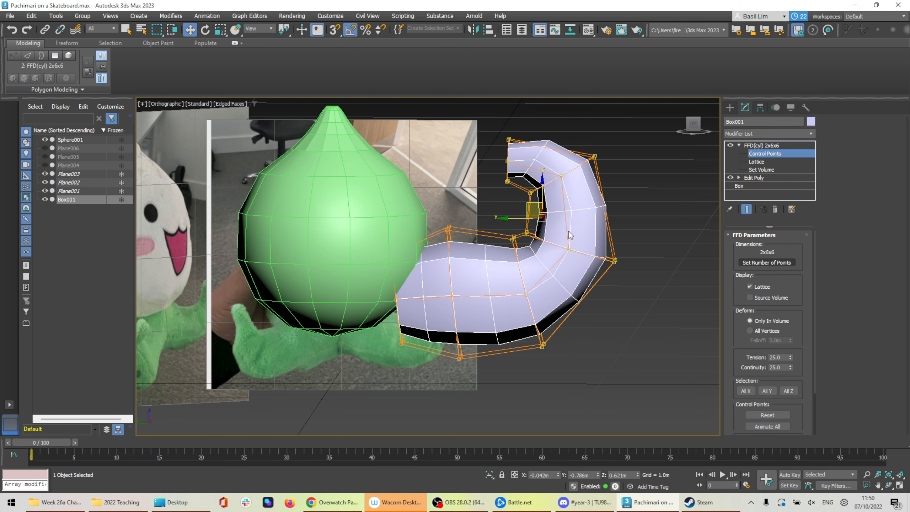
drag(531, 204, 520, 202)
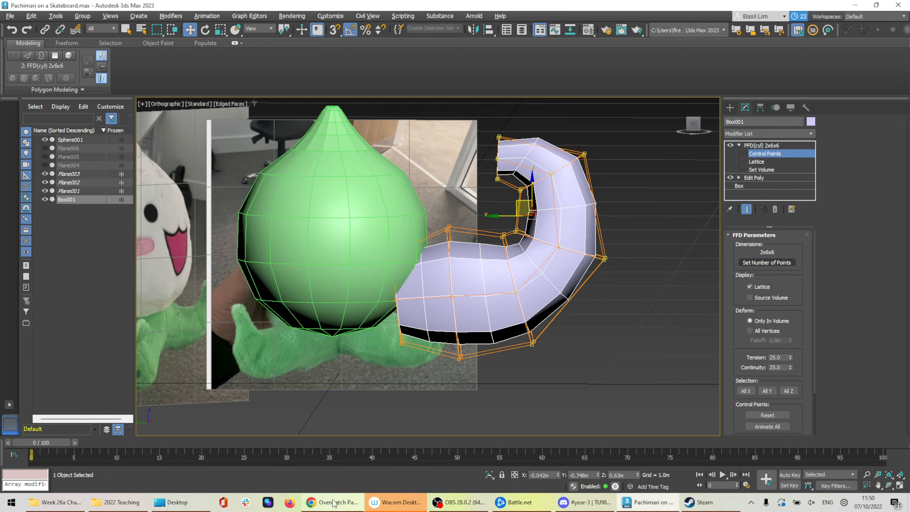
Switch to Chrome to check the tentacles on the Sketchfab Pachimari wireframe, and return to 3ds Max
click(333, 502)
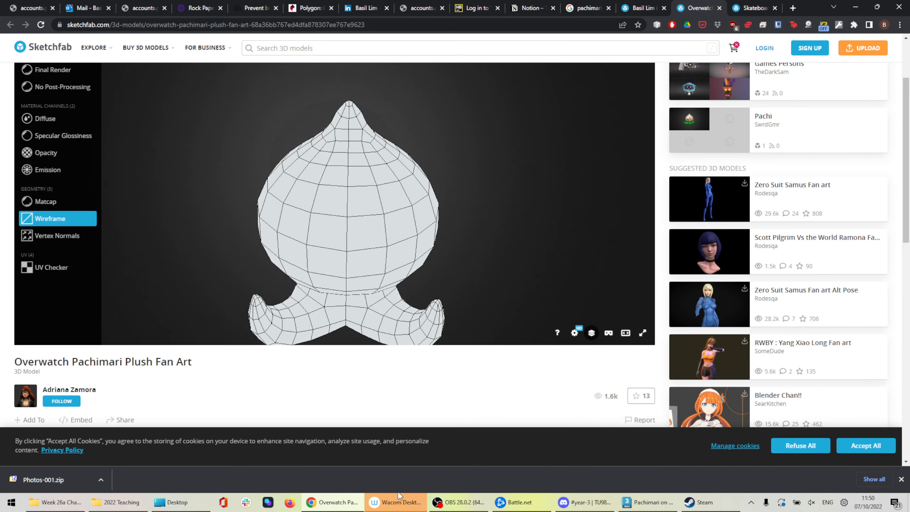
click(648, 502)
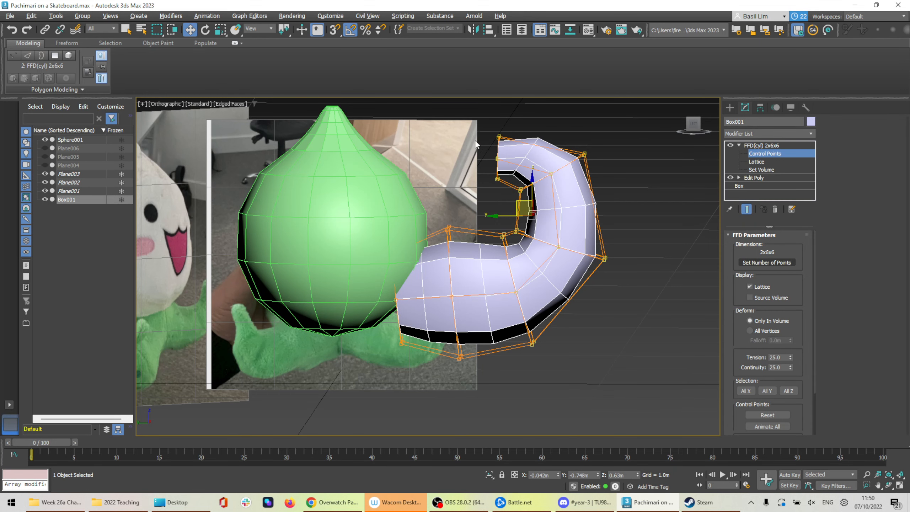
Rotate and reposition the two control point rows at the tentacle's tip
drag(646, 208, 645, 207)
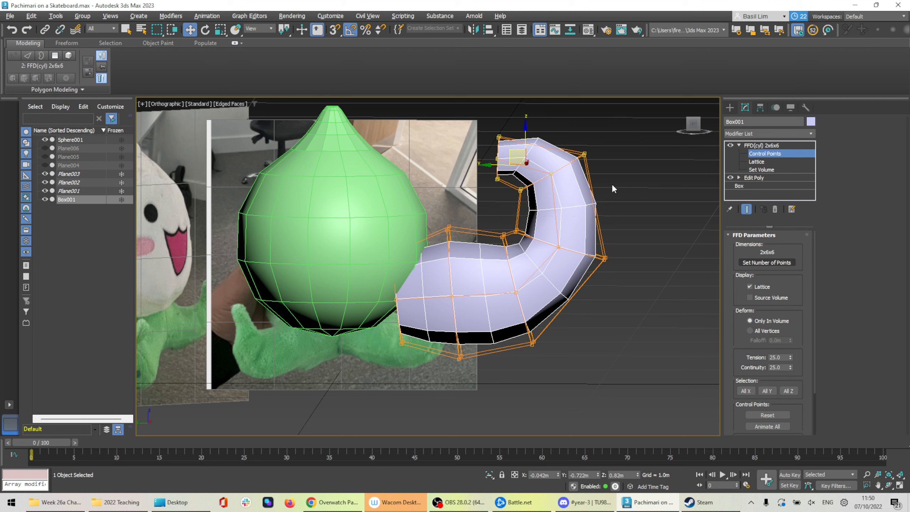
key(e)
drag(552, 139, 524, 144)
key(w)
key(e)
key(w)
Select the second control point row from the tentacle's base and scale it up to thicken that part
alt+middle_drag(564, 212, 626, 265)
alt+middle_drag(582, 198, 443, 162)
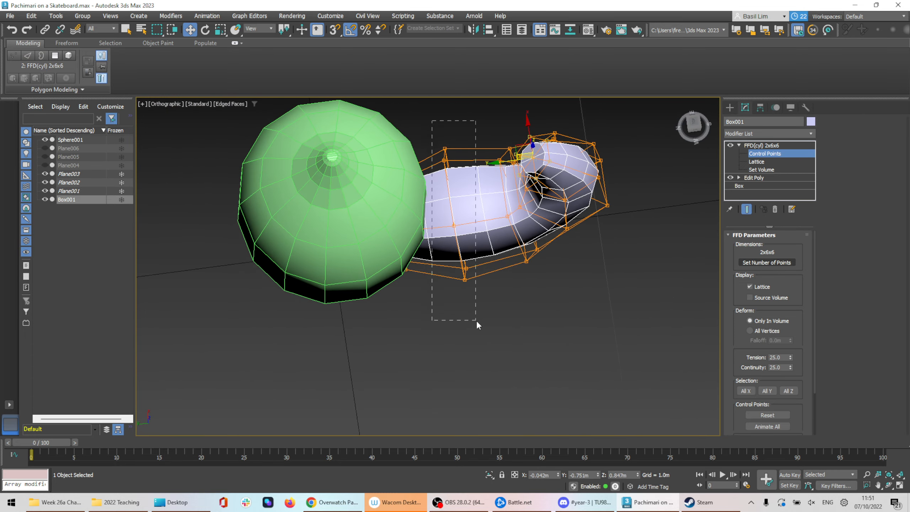
drag(496, 344, 495, 343)
alt+middle_drag(486, 328, 566, 340)
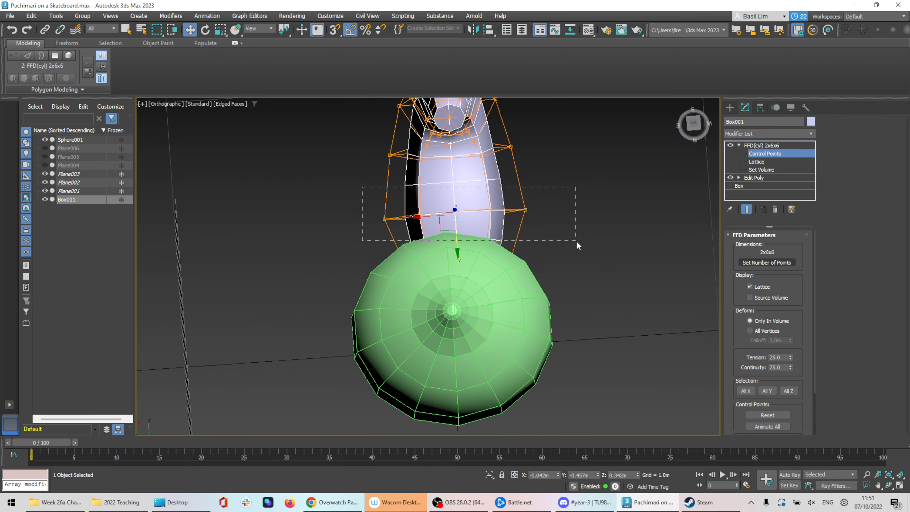
drag(578, 246, 577, 245)
alt+middle_drag(602, 262, 451, 204)
key(r)
drag(447, 203, 450, 194)
alt+middle_drag(466, 194, 556, 241)
Leave the lattice's control point editing and add an Edit Poly modifier above the FFD on the tentacle
click(769, 146)
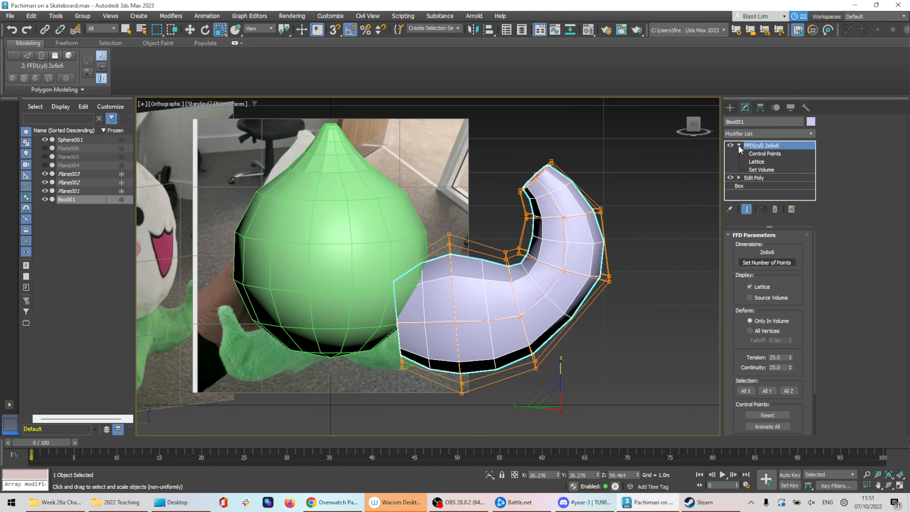
click(760, 134)
key(e)
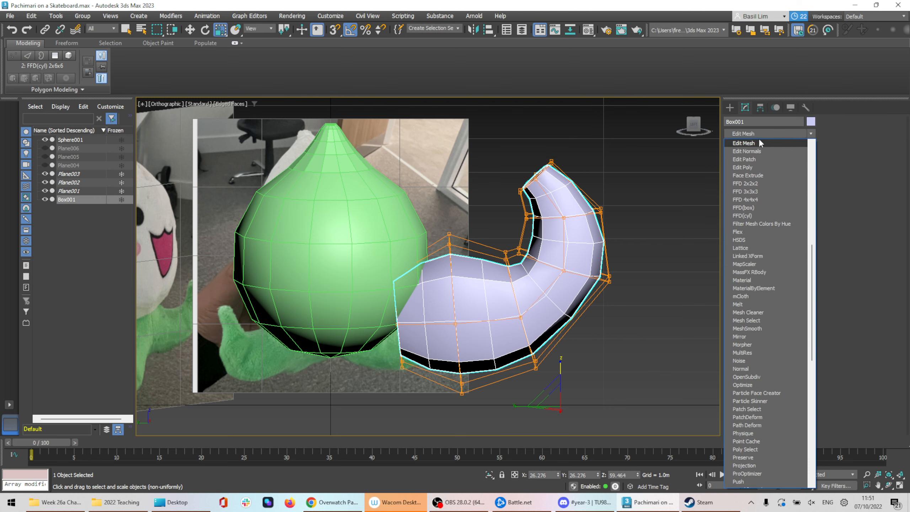
click(748, 167)
alt+middle_drag(591, 251, 631, 272)
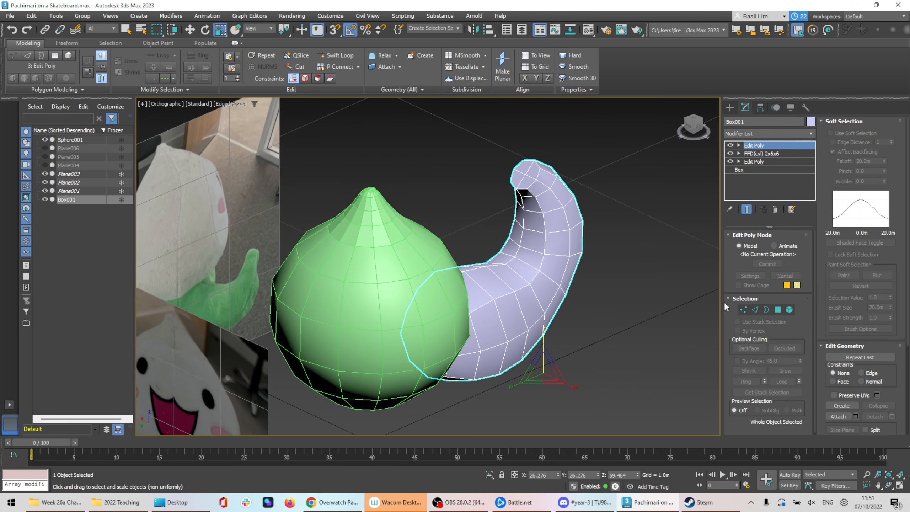
Pull the centre vertex of the tentacle's end cap outward to start rounding the tip
click(743, 308)
click(533, 163)
scroll(555, 192, up, 5)
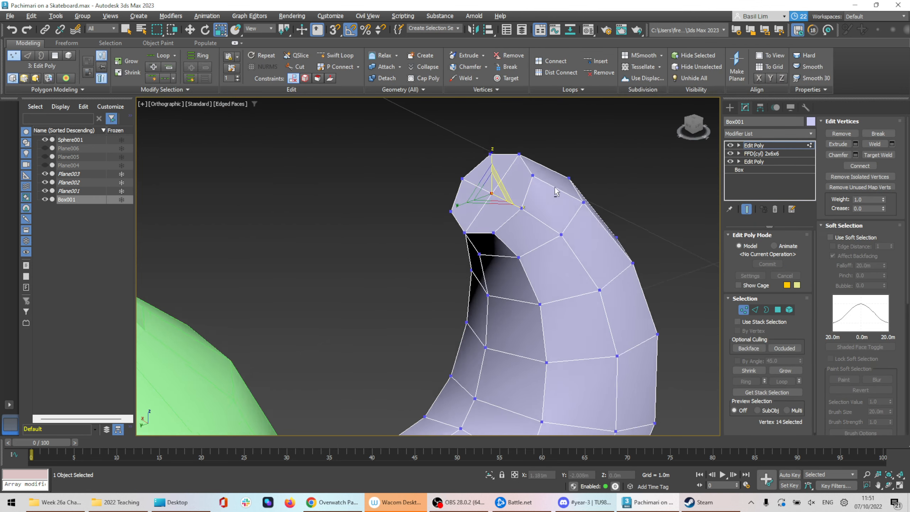
alt+middle_drag(555, 191, 518, 181)
key(w)
drag(479, 178, 461, 156)
scroll(527, 192, up, 3)
alt+middle_drag(537, 201, 565, 196)
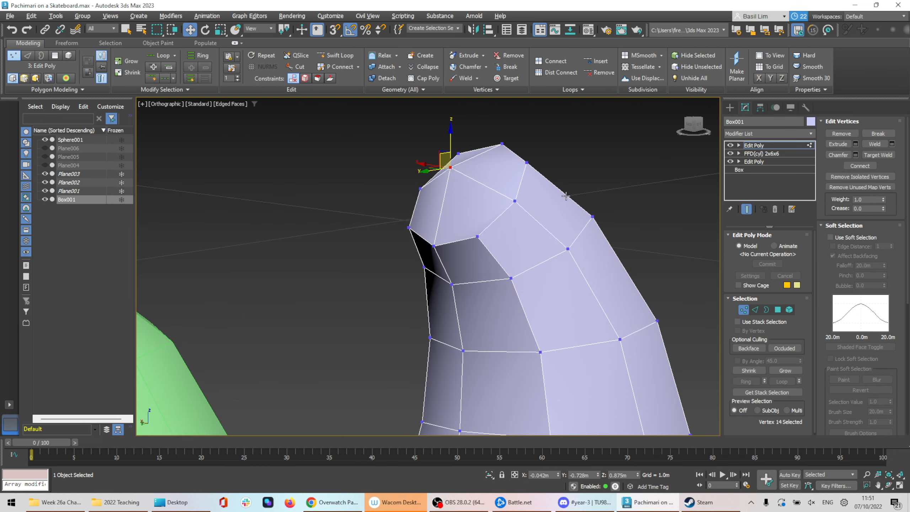
Try shifting four alternate rim vertices of the tentacle's end cap inward, and undo the move
click(479, 237)
alt+middle_drag(479, 236, 455, 257)
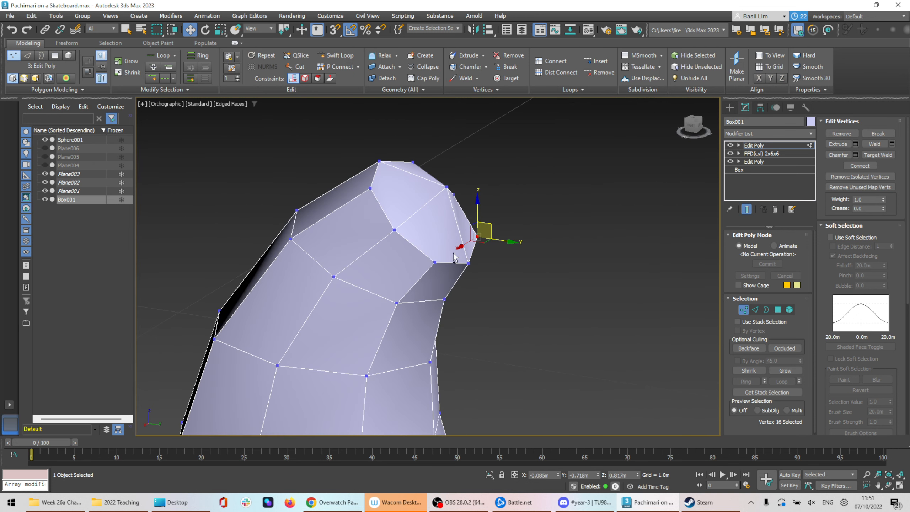
ctrl+click(435, 262)
ctrl+click(370, 189)
alt+middle_drag(370, 189, 514, 202)
ctrl+click(514, 167)
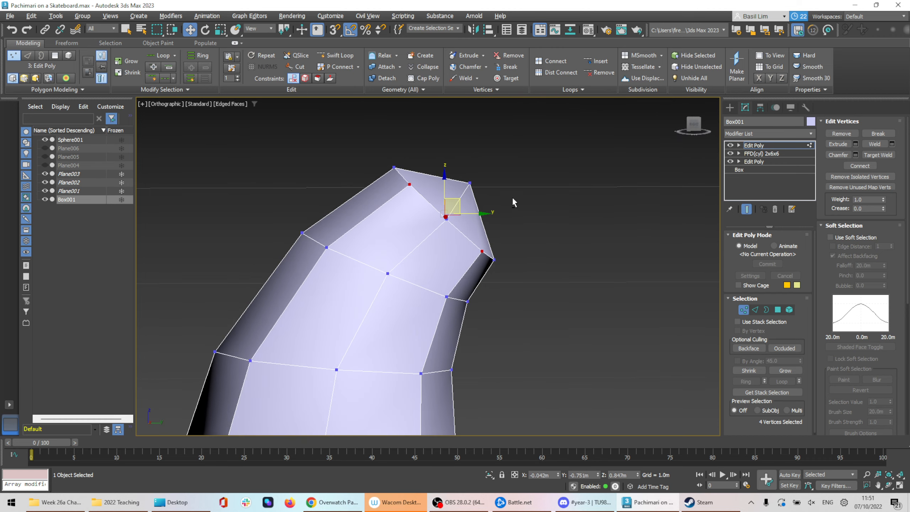
drag(457, 197, 442, 205)
alt+middle_drag(591, 212, 498, 269)
key(ctrl+z)
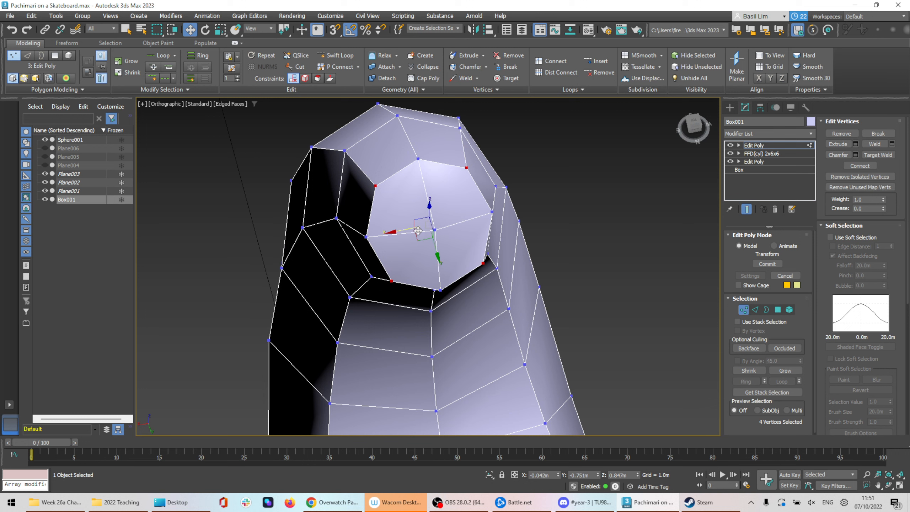
Try cutting an octagonal ring of edges around the end cap's centre vertex, and undo the cuts
alt+middle_drag(460, 224, 546, 181)
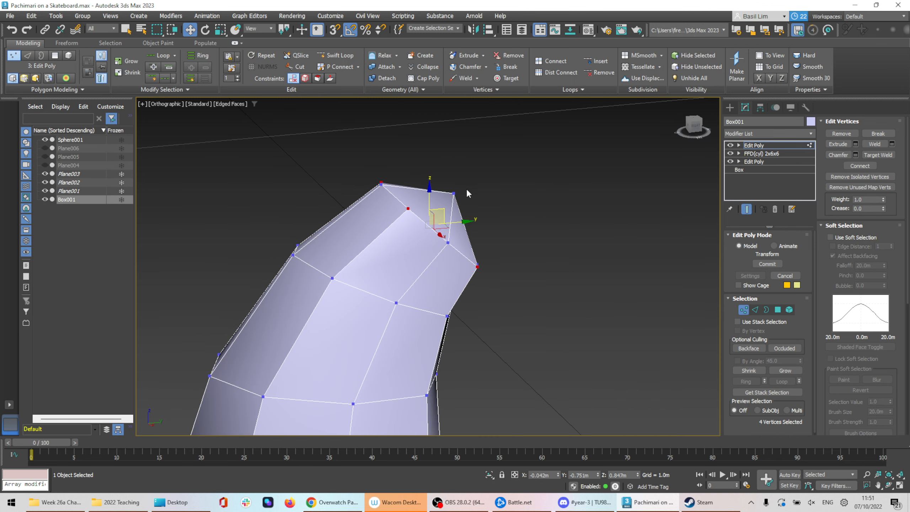
alt+middle_drag(467, 196, 448, 239)
scroll(446, 216, up, 1)
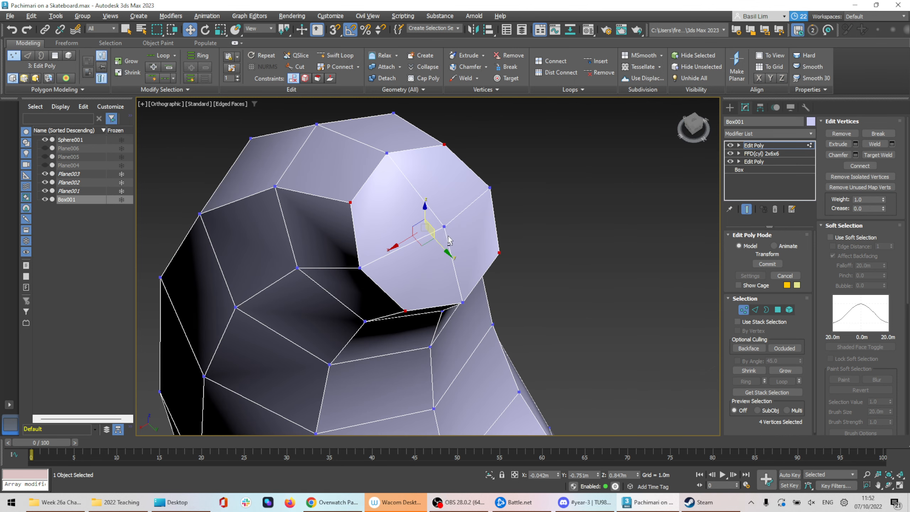
scroll(434, 226, up, 2)
alt+middle_drag(559, 233, 540, 224)
scroll(522, 237, down, 2)
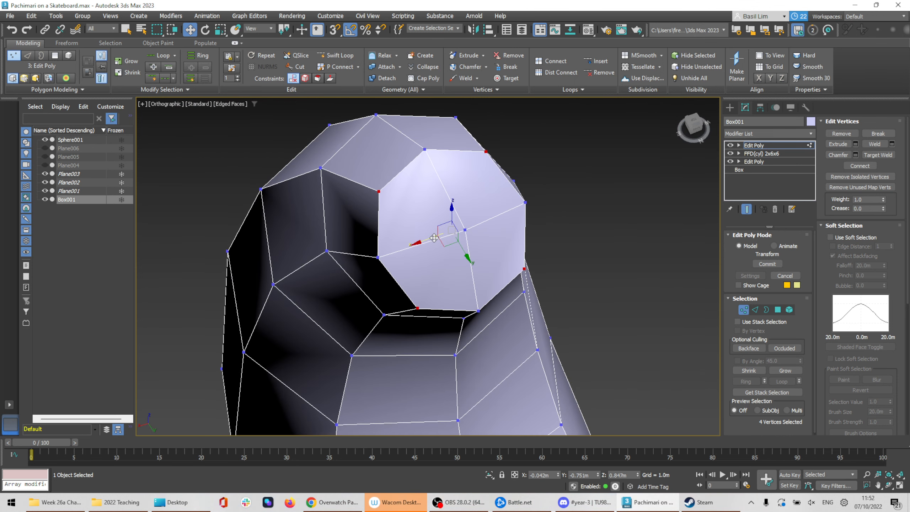
right_click(538, 217)
click(523, 138)
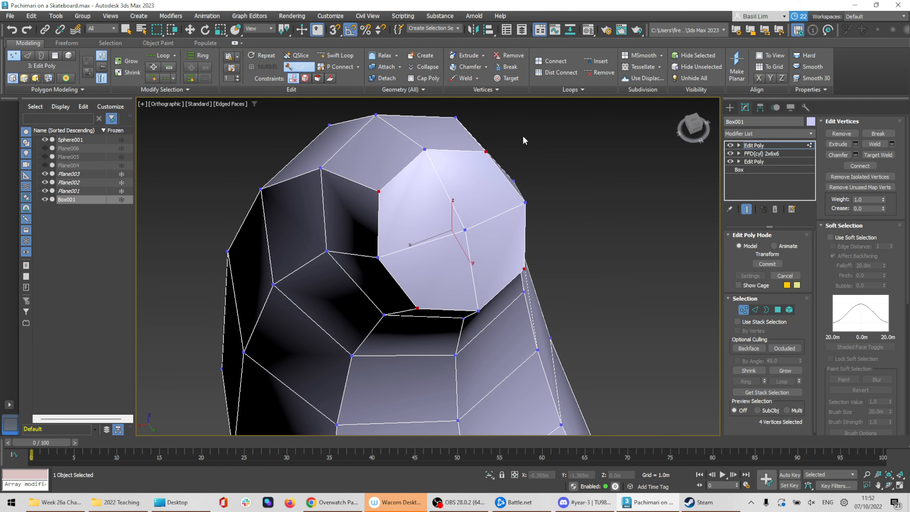
click(428, 242)
click(421, 209)
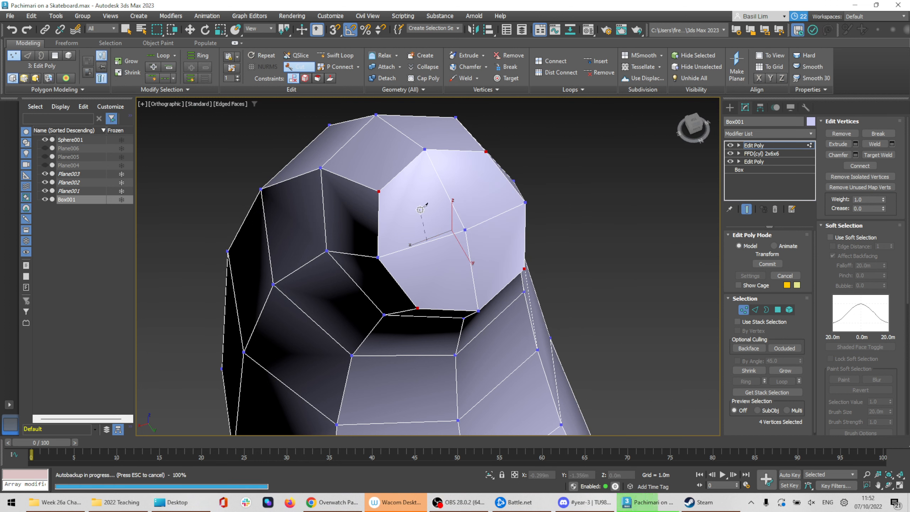
click(448, 196)
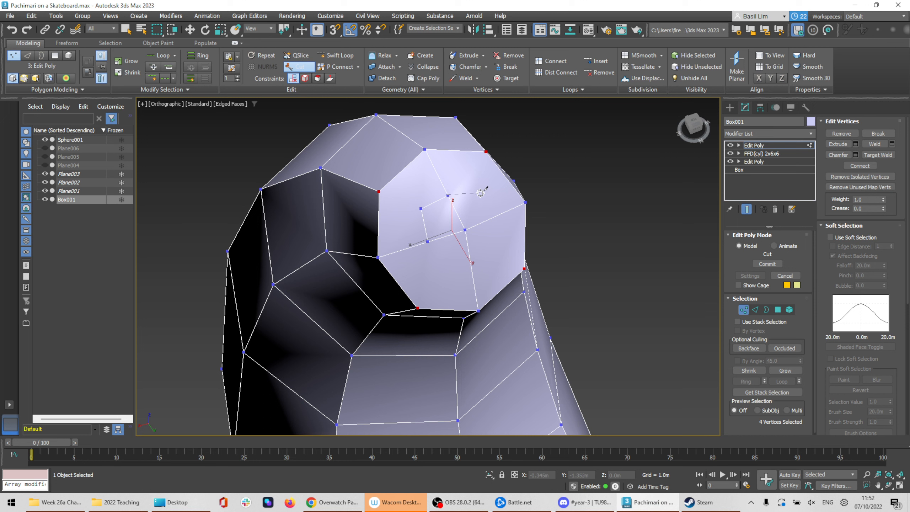
click(482, 193)
click(494, 216)
click(496, 254)
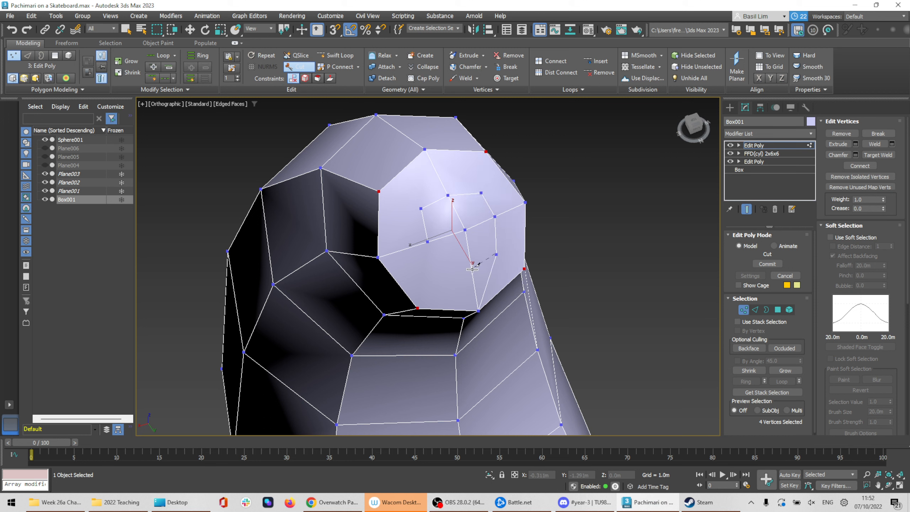
click(472, 268)
click(444, 269)
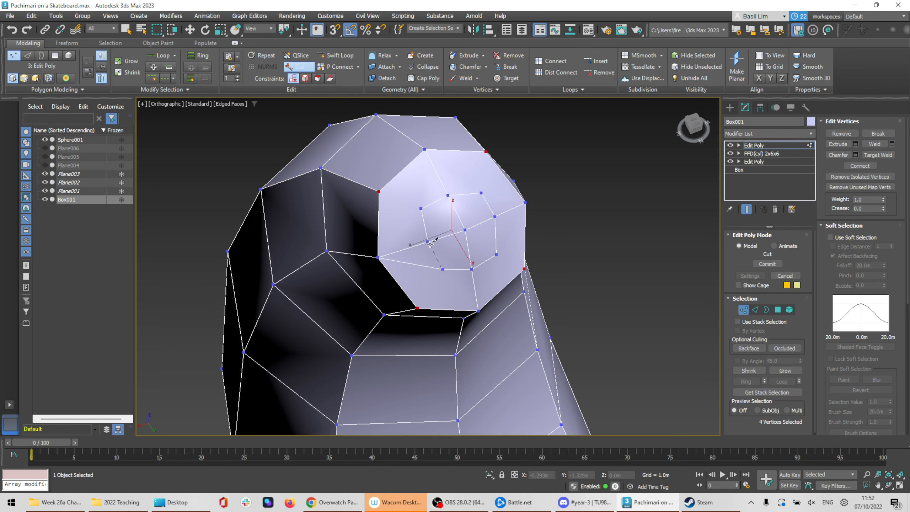
click(428, 242)
alt+middle_drag(573, 210, 546, 231)
key(ctrl+z)
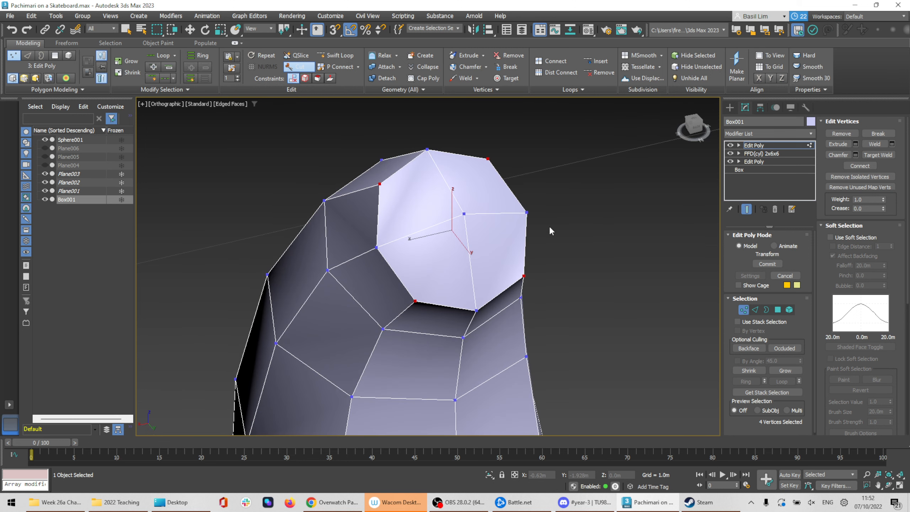
Select the four polygons of the tentacle's end cap and inset them to form a smaller inner ring
click(778, 311)
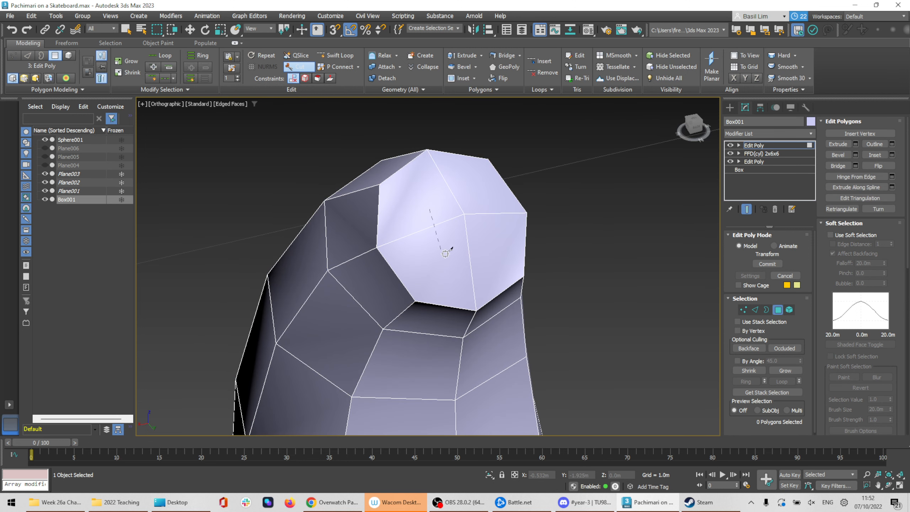
key(w)
click(410, 204)
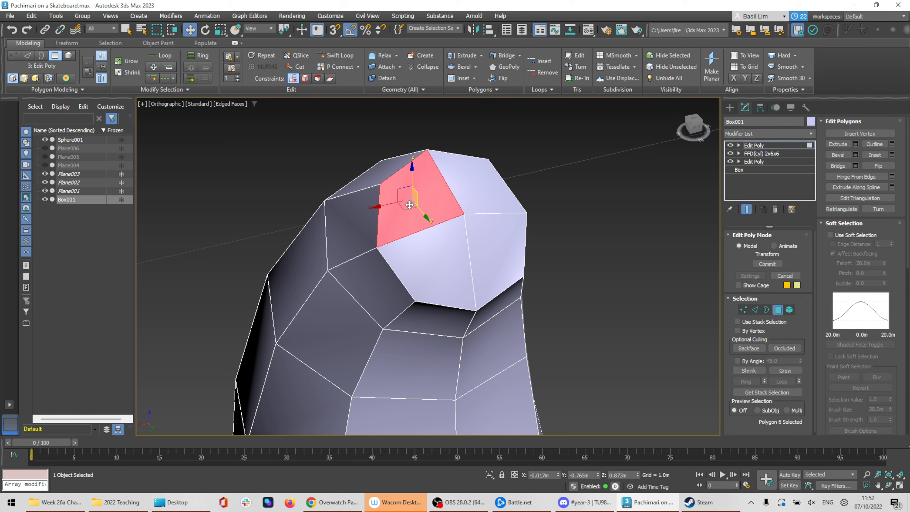
ctrl+click(433, 254)
ctrl+click(498, 258)
ctrl+click(484, 200)
click(875, 155)
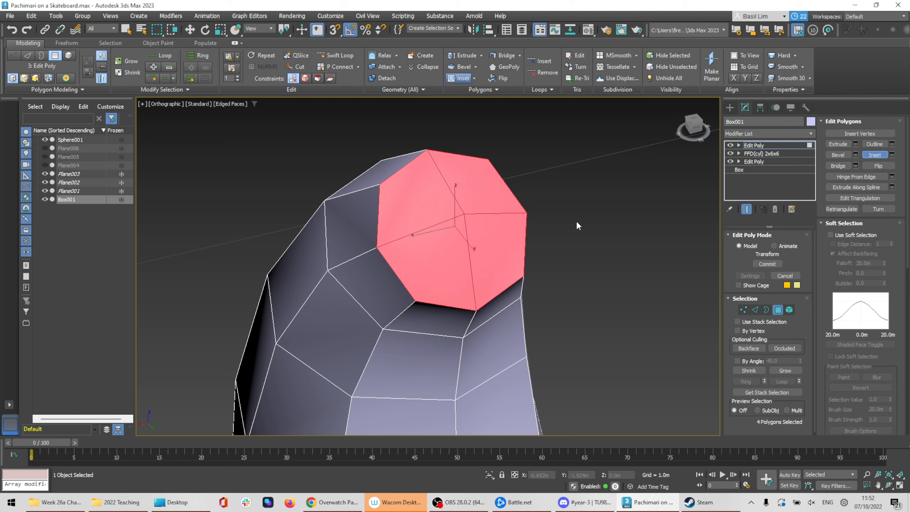
drag(491, 203, 490, 299)
alt+middle_drag(490, 298, 582, 233)
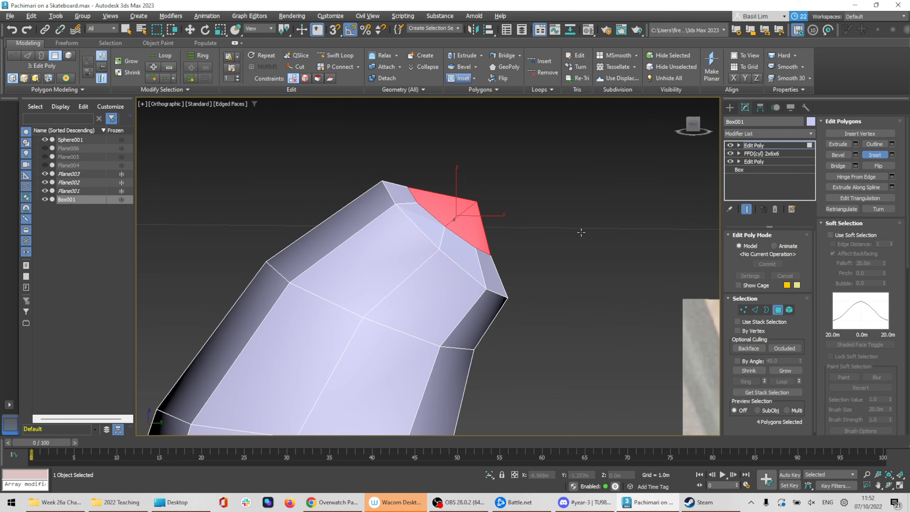
Pull the inset cap polygons outward, and move the tip's centre vertex slightly back to round the end
key(w)
drag(470, 201, 486, 198)
key(ctrl+d)
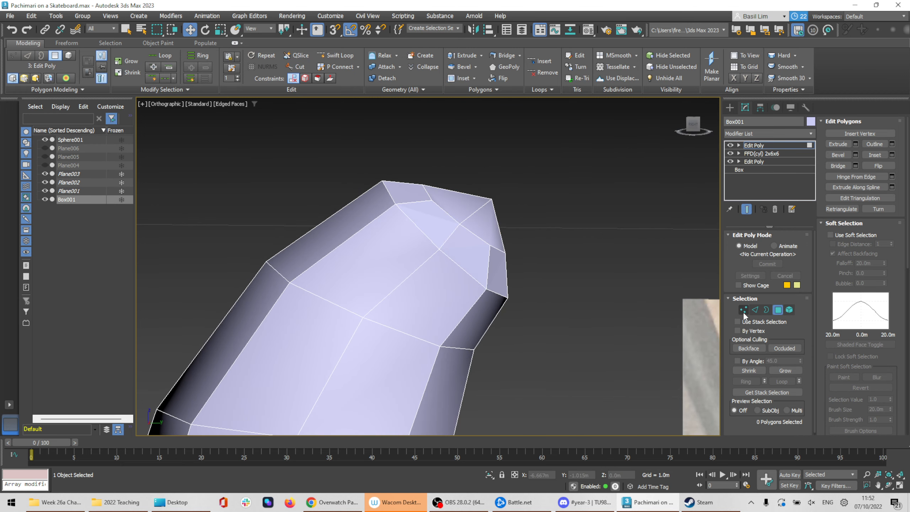
click(743, 312)
drag(588, 191, 481, 211)
drag(506, 184, 469, 199)
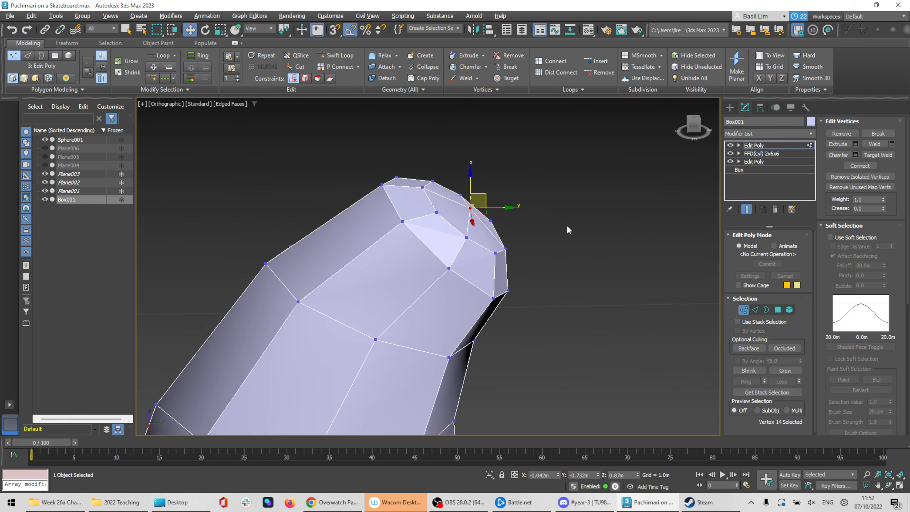
alt+middle_drag(566, 225, 558, 278)
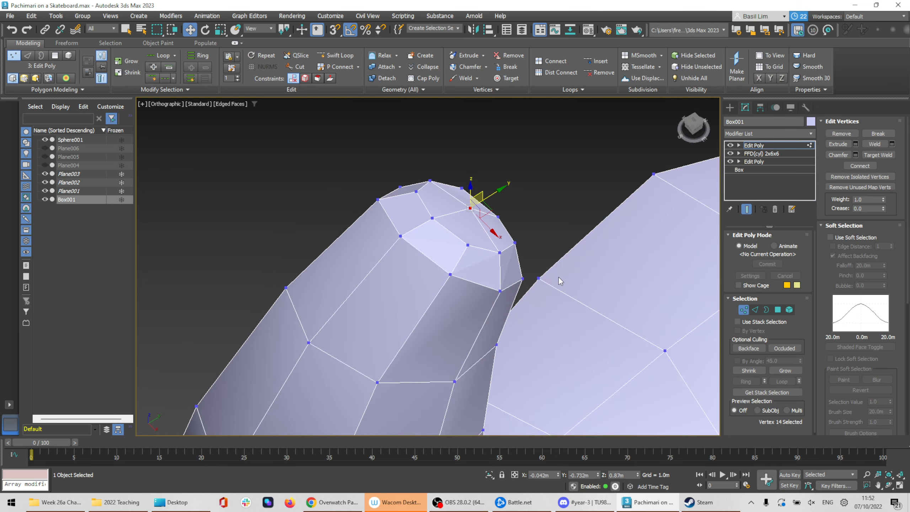
Select the eight vertices of the inset ring, leaving out the tip's centre vertex
scroll(485, 251, up, 2)
alt+middle_drag(485, 251, 631, 196)
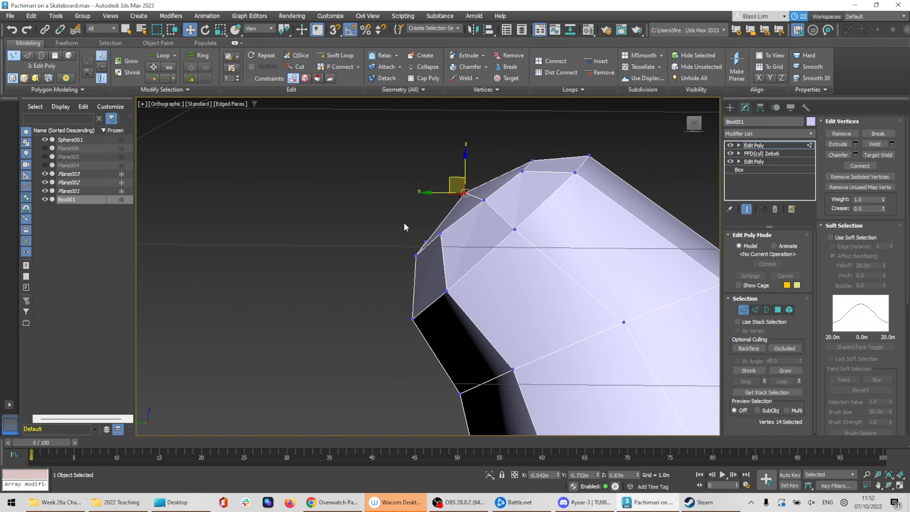
drag(405, 224, 458, 262)
ctrl+drag(473, 148, 423, 244)
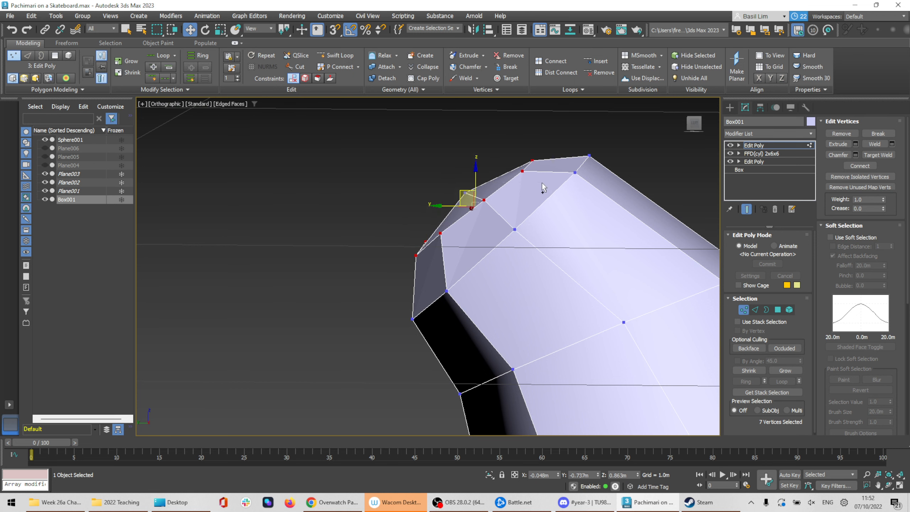
alt+middle_drag(541, 182, 490, 224)
ctrl+click(410, 223)
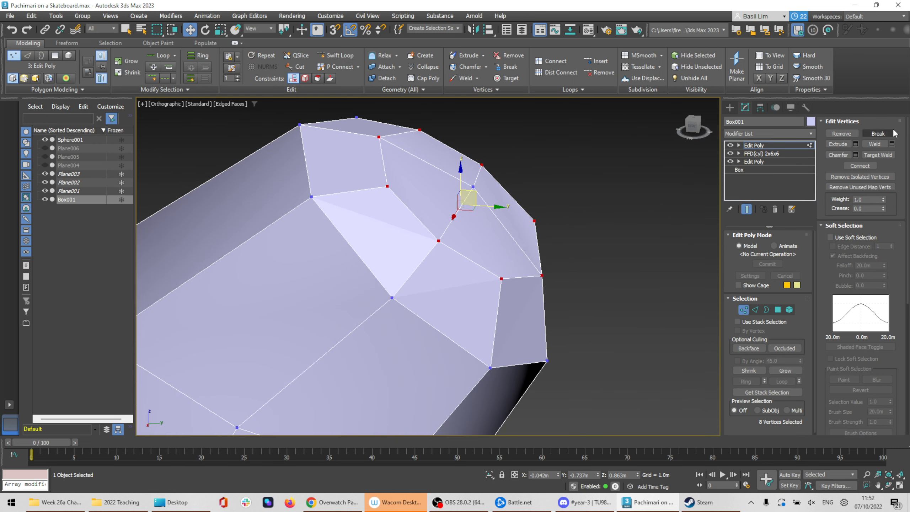
Try flattening the eight ring vertices along the X, Y and Z axes, undoing each attempt
scroll(869, 222, down, 8)
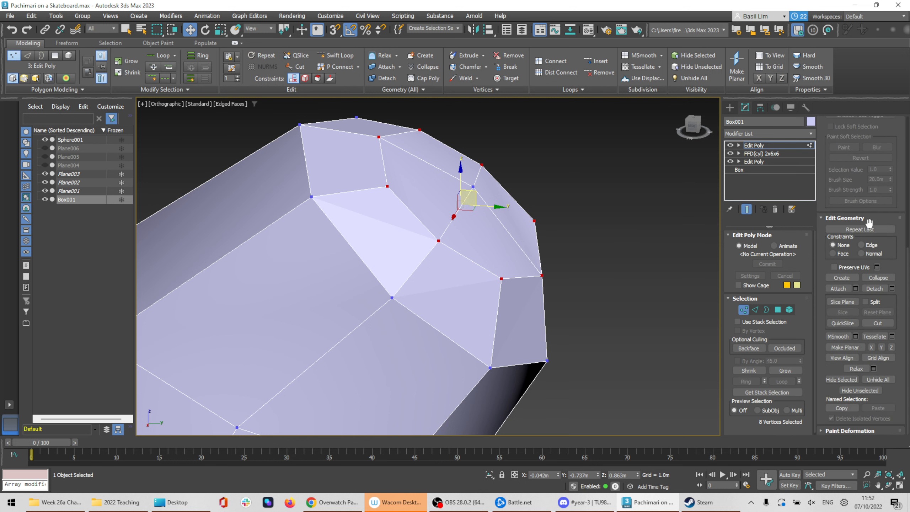
middle_drag(510, 275, 411, 307)
key(super)
click(869, 349)
key(ctrl+z)
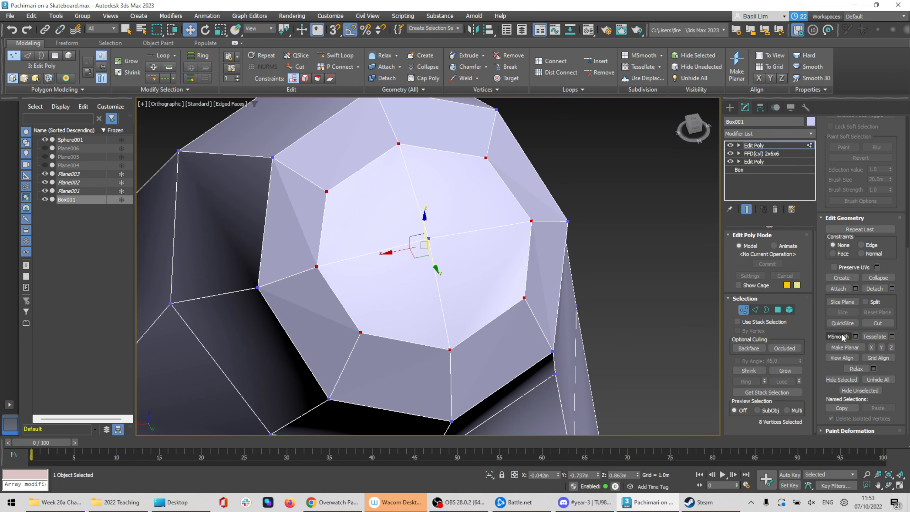
click(882, 347)
key(ctrl+z)
click(891, 347)
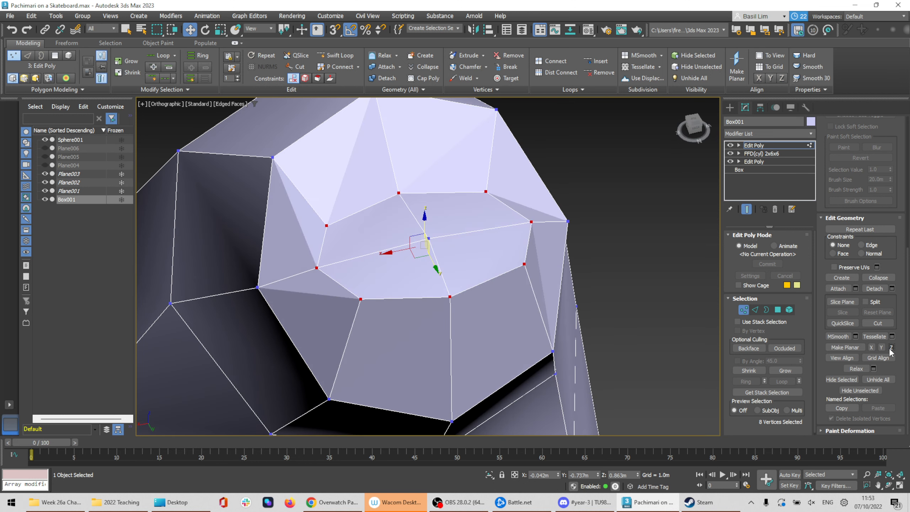
key(ctrl+z)
alt+middle_drag(460, 326, 510, 319)
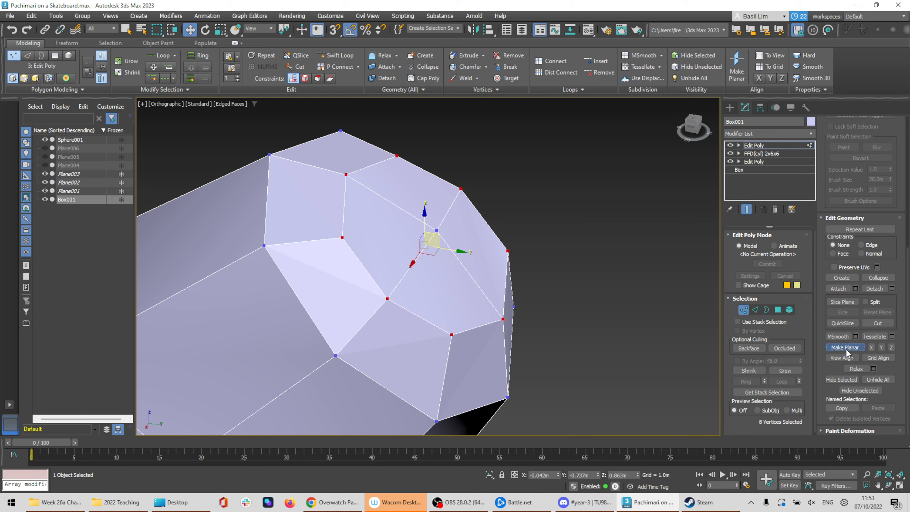
Make the eight ring vertices planar and rotate them slightly to follow the tentacle's tip
click(846, 347)
alt+middle_drag(430, 284, 377, 205)
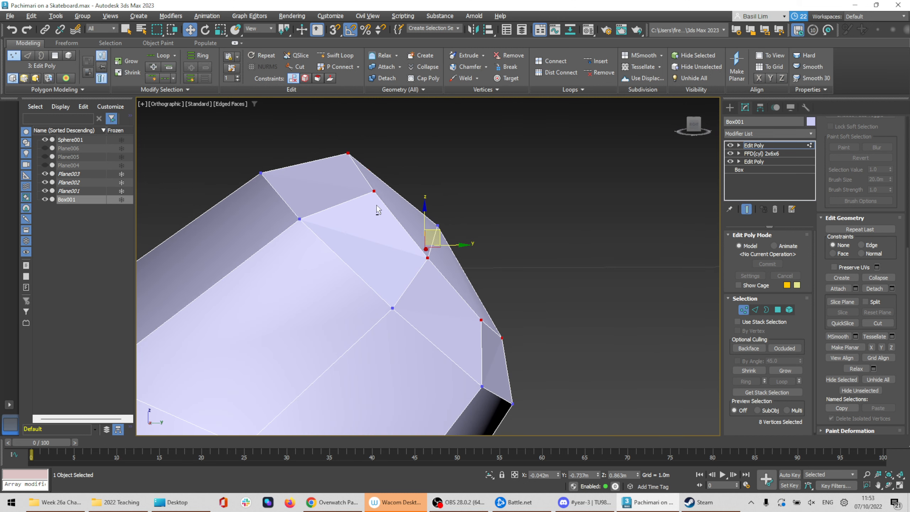
key(e)
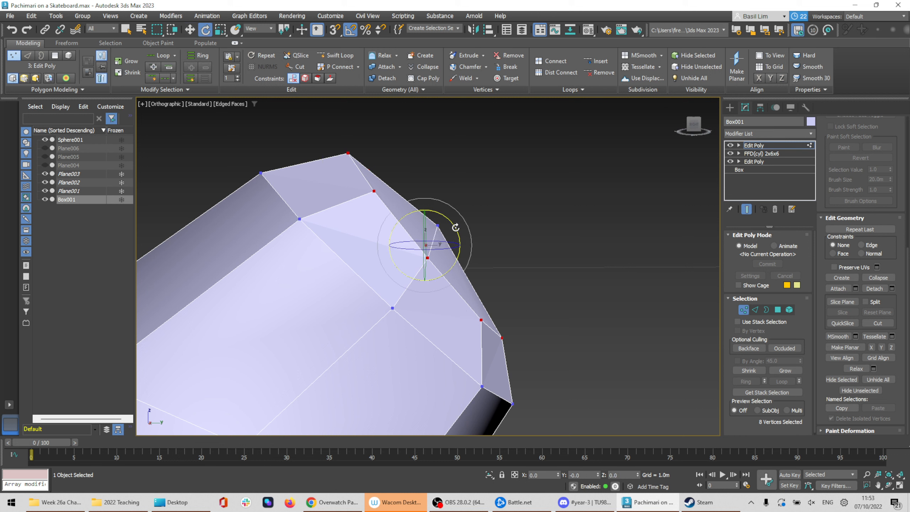
mouse_move(455, 228)
mouse_down()
mouse_move(440, 234)
mouse_move(460, 225)
mouse_up()
Nudge the tip's centre vertex to round the cap, and leave vertex editing
key(w)
click(440, 223)
click(437, 225)
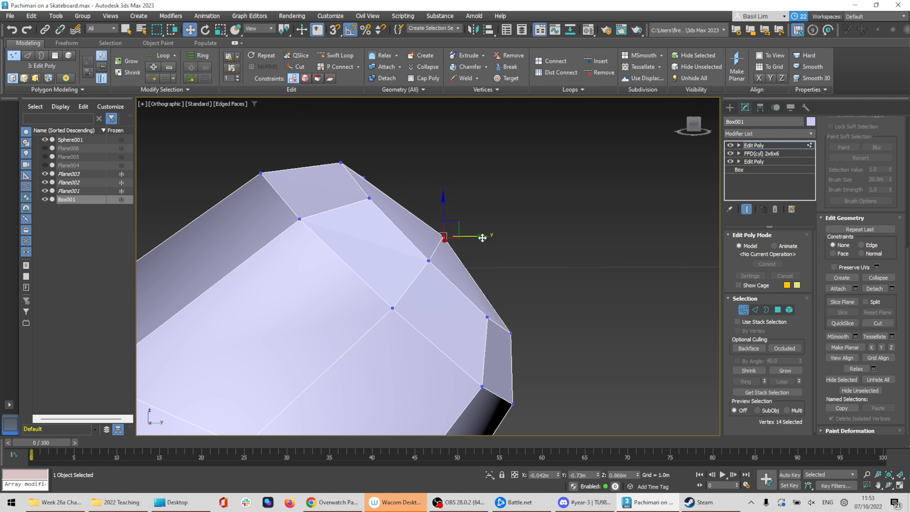
scroll(497, 247, down, 8)
alt+middle_drag(543, 287, 458, 337)
middle_drag(601, 433, 561, 240)
click(744, 309)
Select the tentacle as a whole and examine its shape beside the sphere from several angles
click(583, 291)
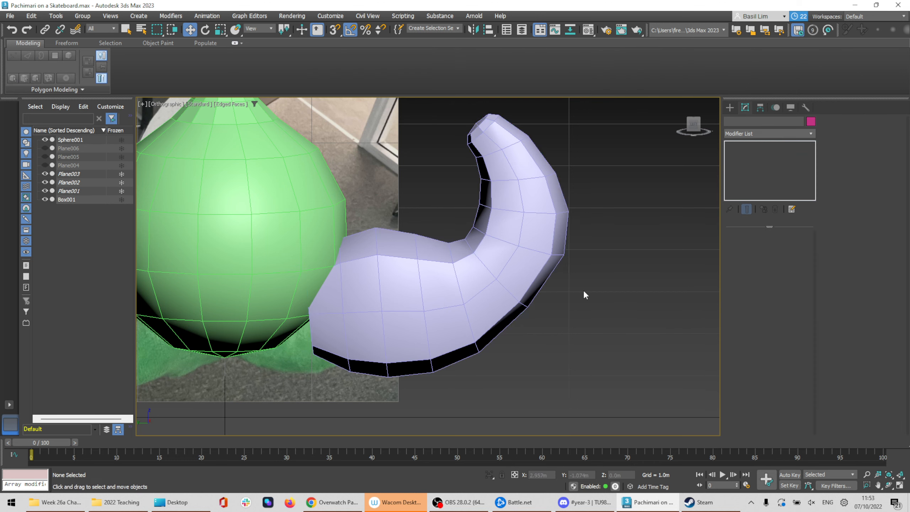
click(507, 248)
scroll(647, 293, down, 3)
alt+middle_drag(647, 293, 561, 311)
scroll(489, 300, up, 3)
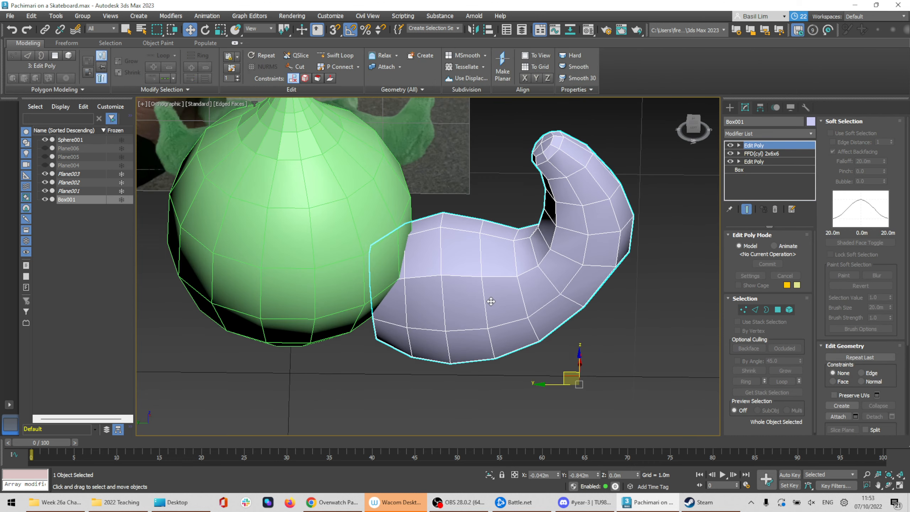
click(789, 309)
alt+middle_drag(609, 226, 600, 232)
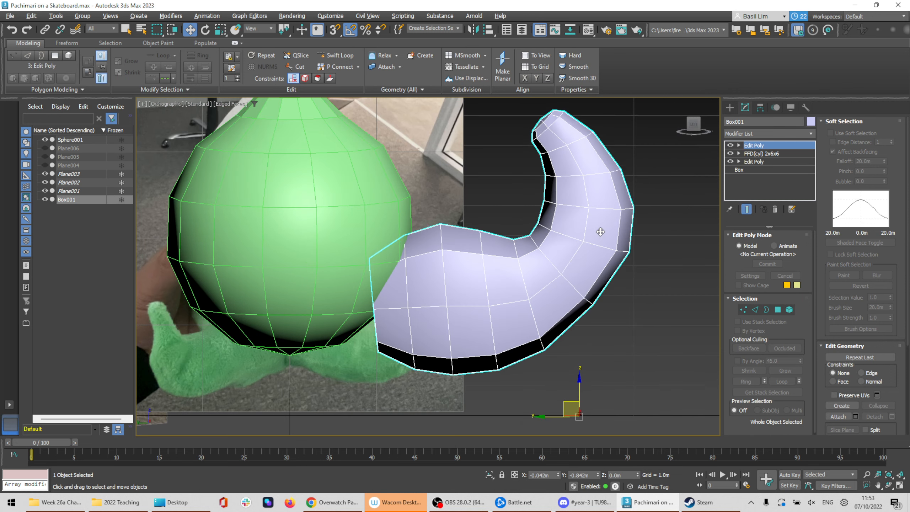
In vertex mode, pull the vertices on the outer side of the tentacle's lower bend outward to round the curve
click(744, 310)
alt+middle_drag(591, 323, 580, 312)
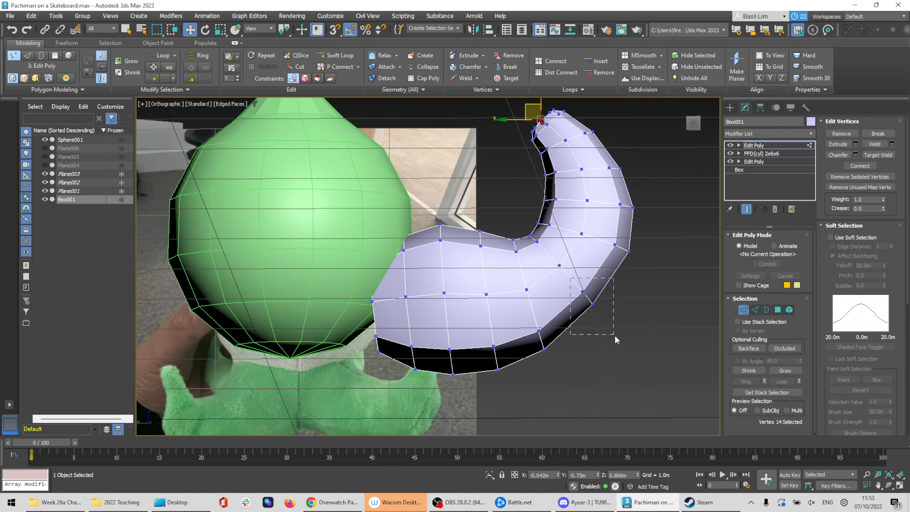
drag(615, 336, 615, 336)
drag(578, 283, 589, 303)
click(539, 242)
key(ctrl+z)
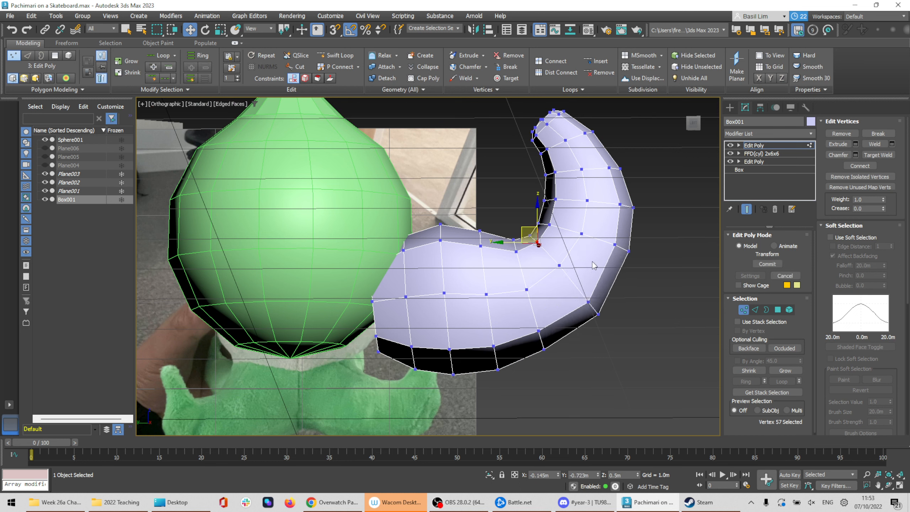
Nudge the vertices in the middle of the tentacle's bend outward, leave vertex mode and deselect the tentacle
drag(581, 257, 537, 296)
drag(555, 260, 558, 263)
alt+middle_drag(557, 264, 597, 285)
key(1)
click(670, 346)
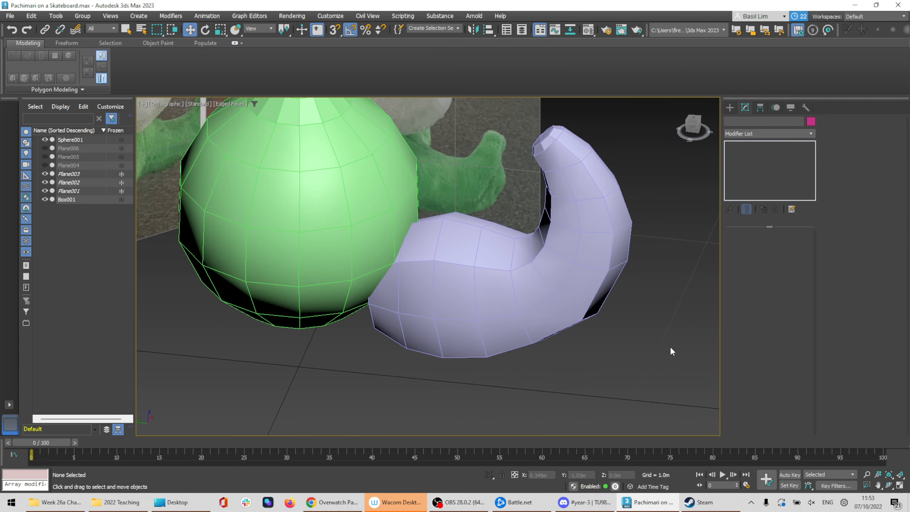
Hide the mesh edges, select the whole tentacle element, clear its smoothing groups and assign smoothing group 1
key(F4)
click(561, 262)
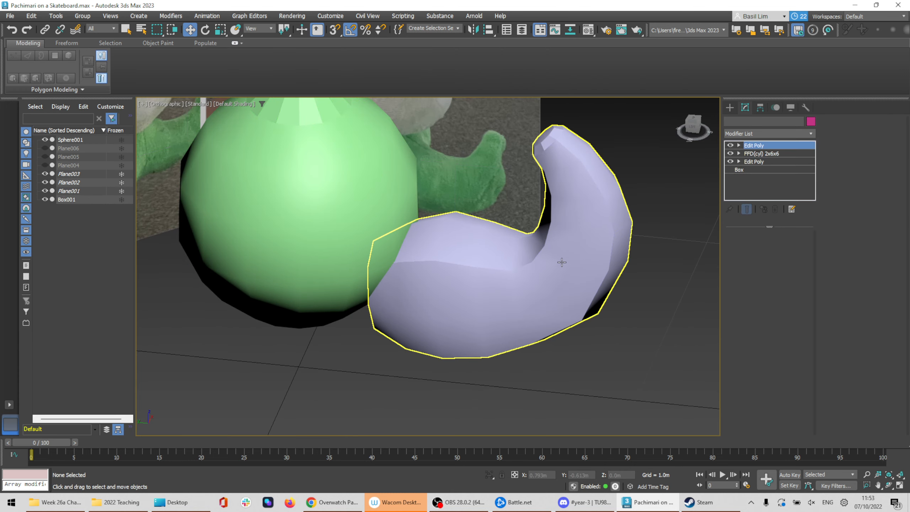
alt+middle_drag(689, 292, 730, 323)
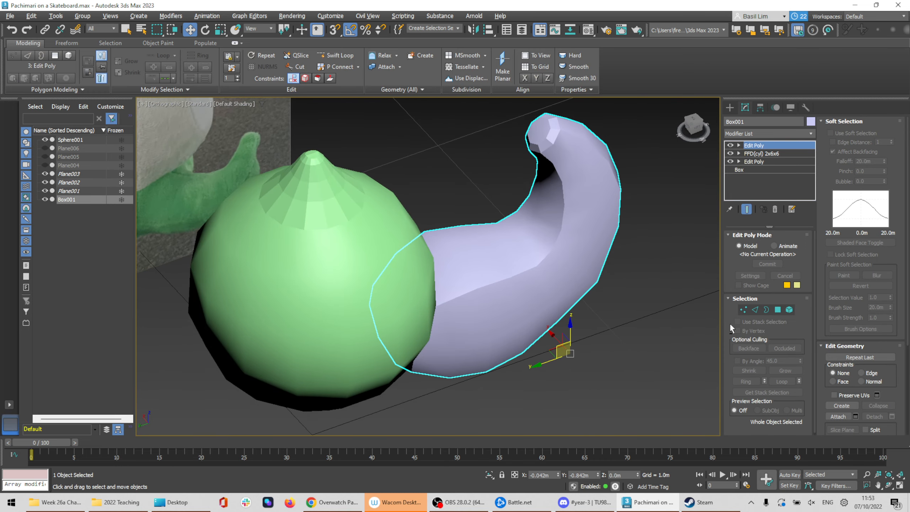
click(789, 310)
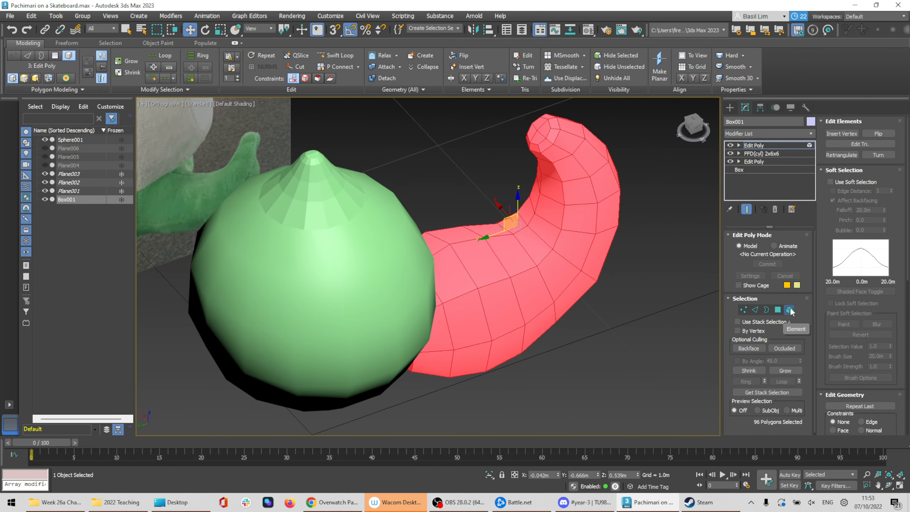
scroll(880, 326, down, 10)
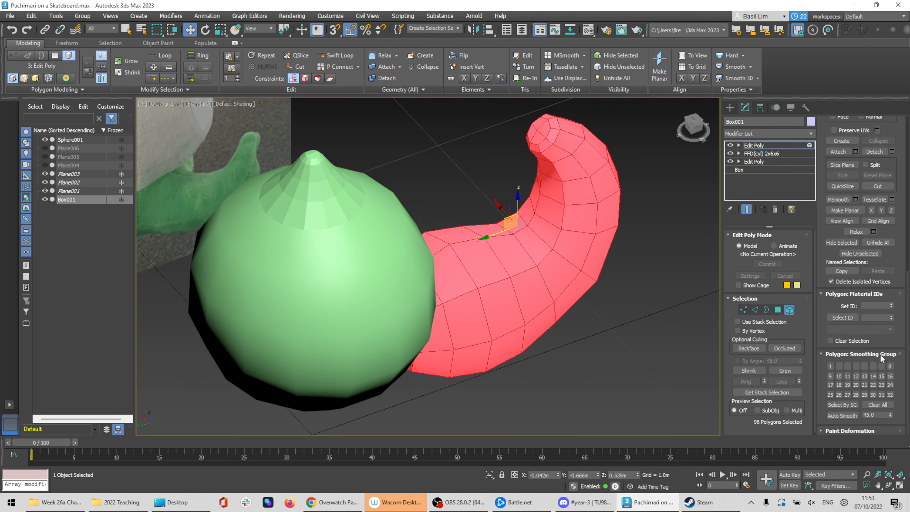
click(877, 405)
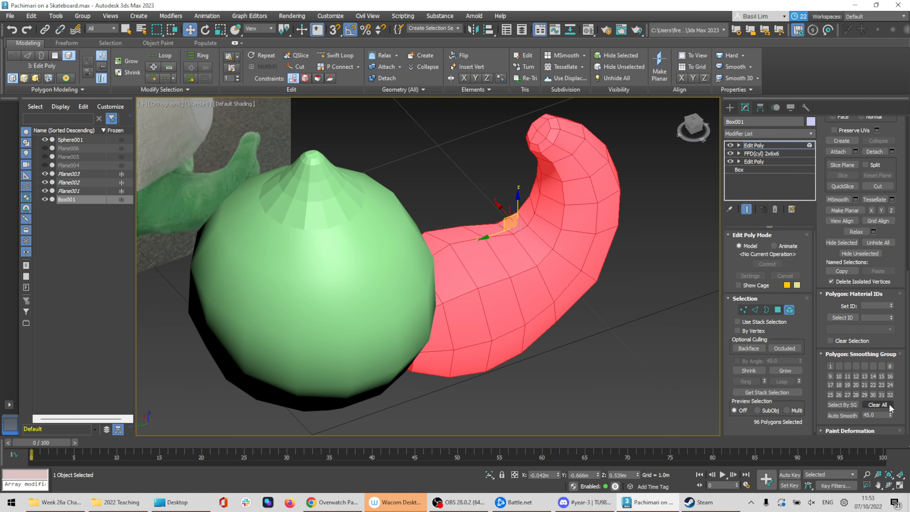
click(830, 367)
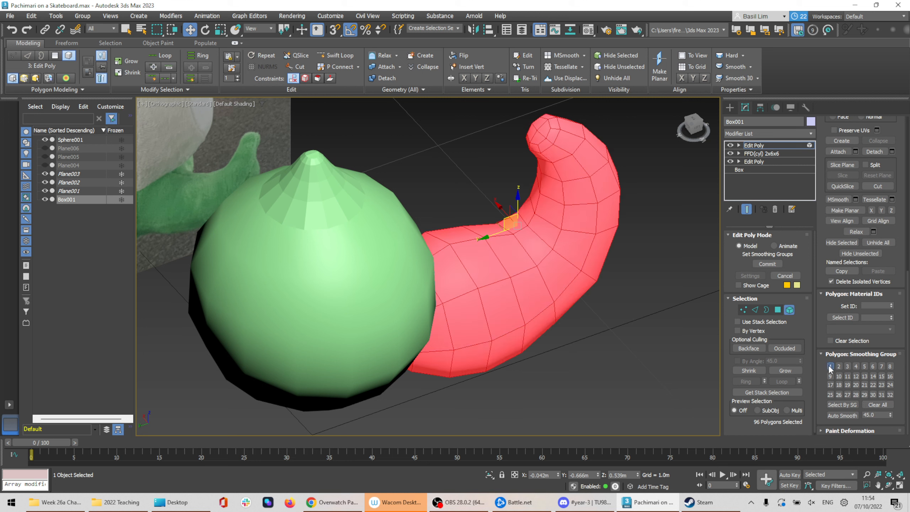
click(659, 373)
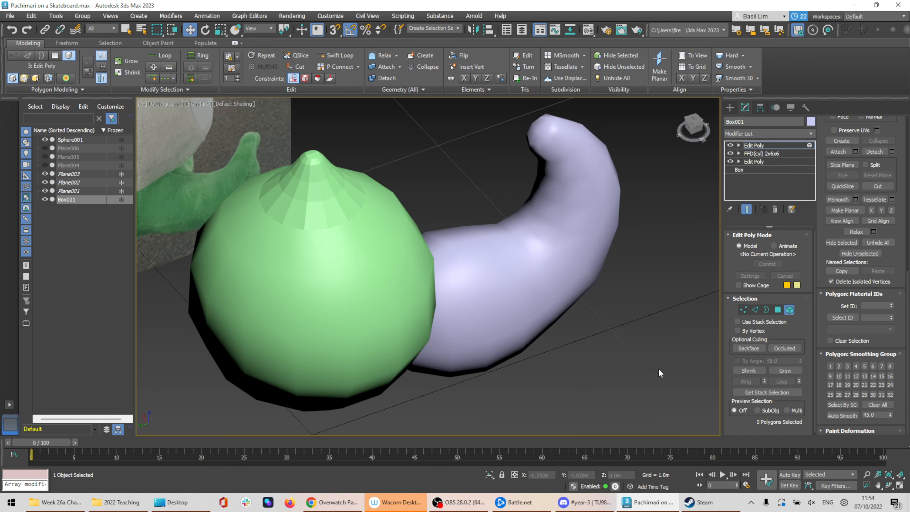
Remove smoothing group 1 from the tentacle element to compare the shading, and reassign it
key(ctrl+z)
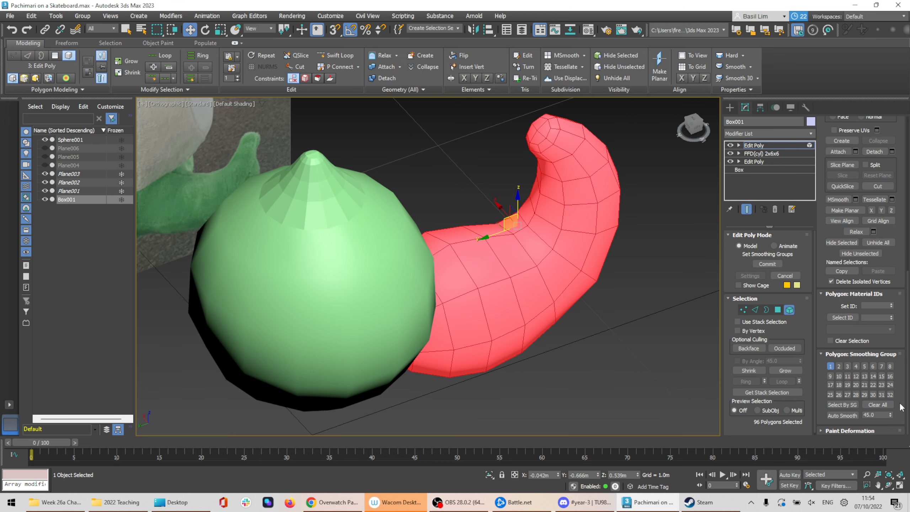
click(830, 367)
click(654, 334)
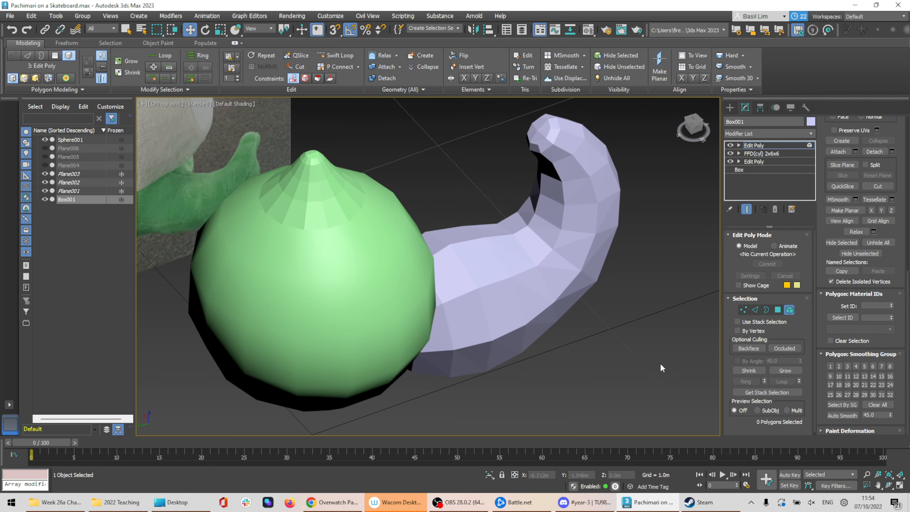
click(554, 286)
click(829, 367)
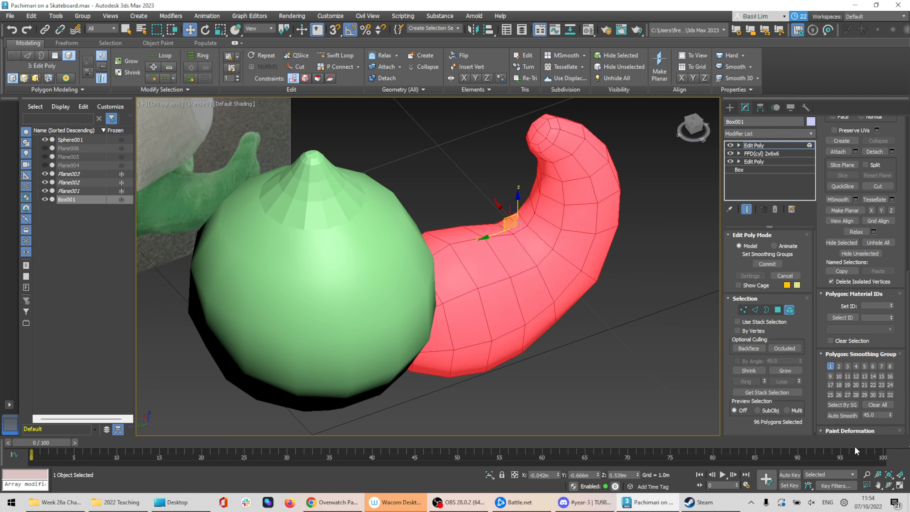
Show the mesh edges and select the edge loop halfway up the tentacle's raised section in edge mode
alt+middle_drag(641, 299, 593, 262)
click(754, 310)
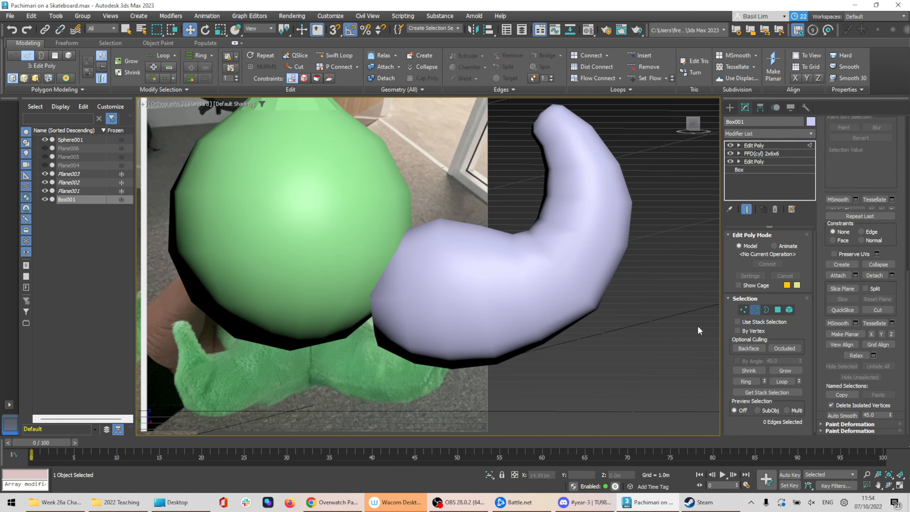
key(F4)
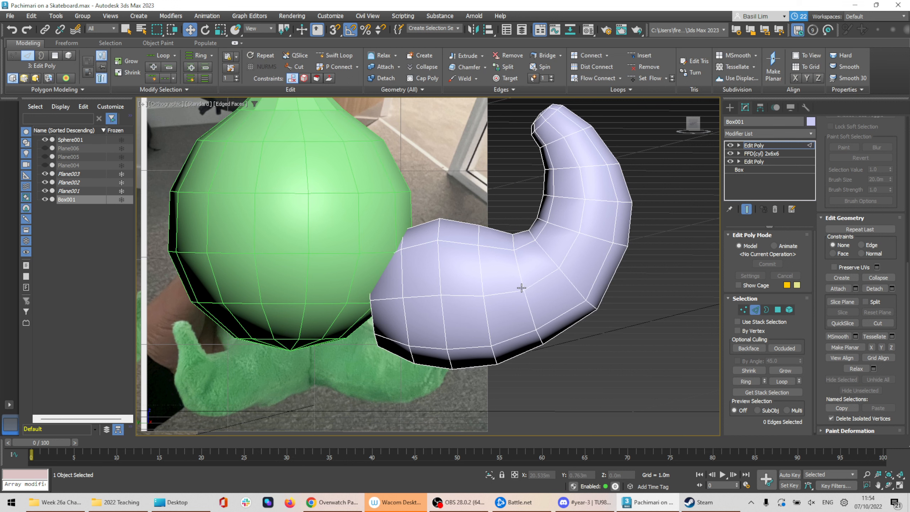
double_click(565, 198)
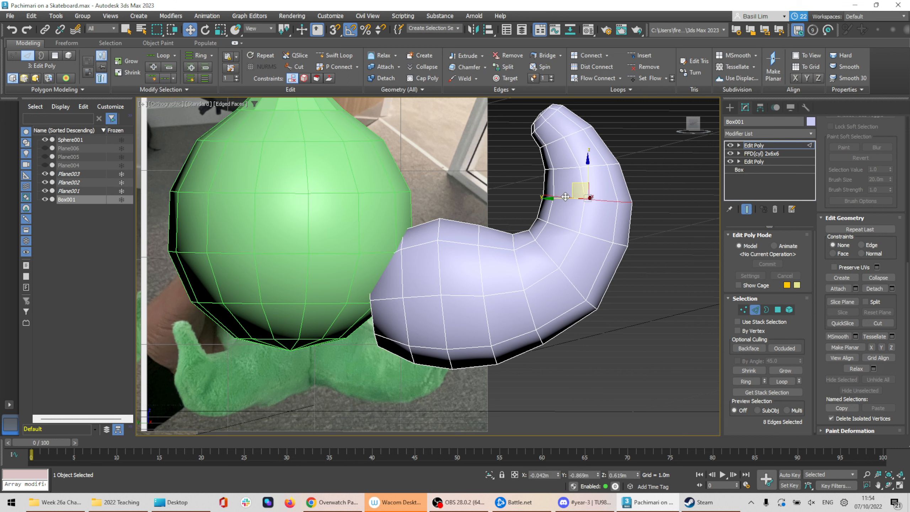
Try deleting the selected edge loop on the tentacle's raised section, and undo the deletion
click(630, 237)
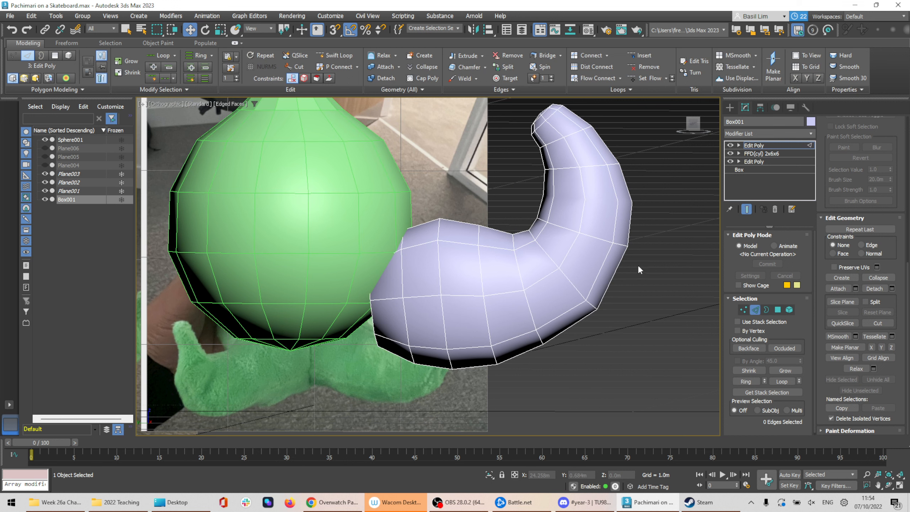
key(ctrl+z)
key(Delete)
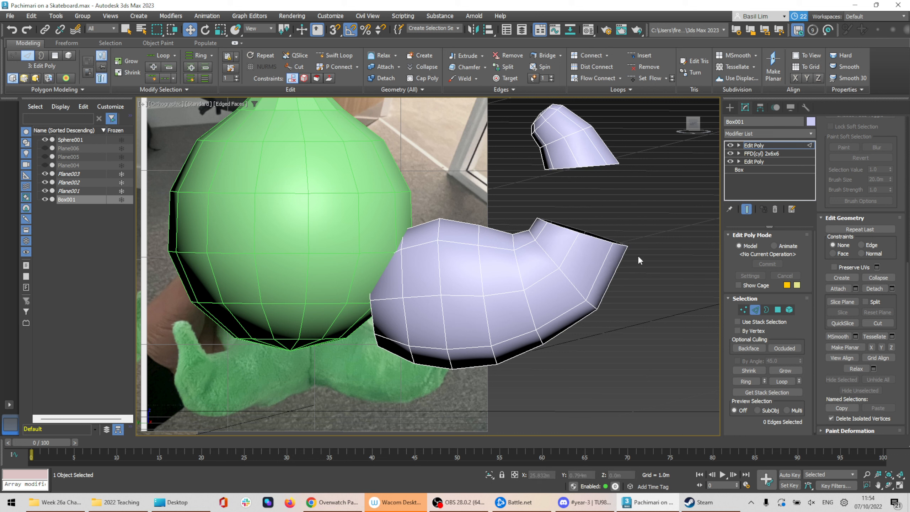
key(ctrl+z)
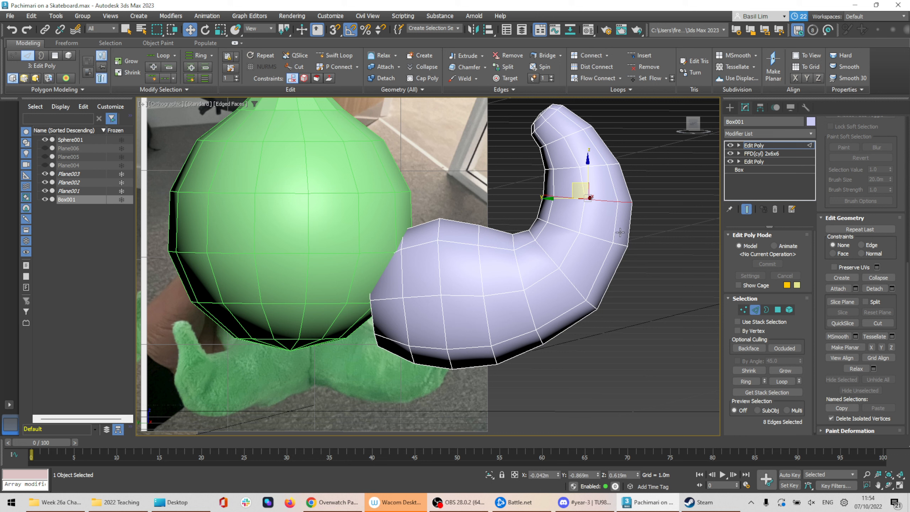
Remove the selected edge loop and the loop at the inner side of the lower bend, including their vertices
key(ctrl+BackSpace)
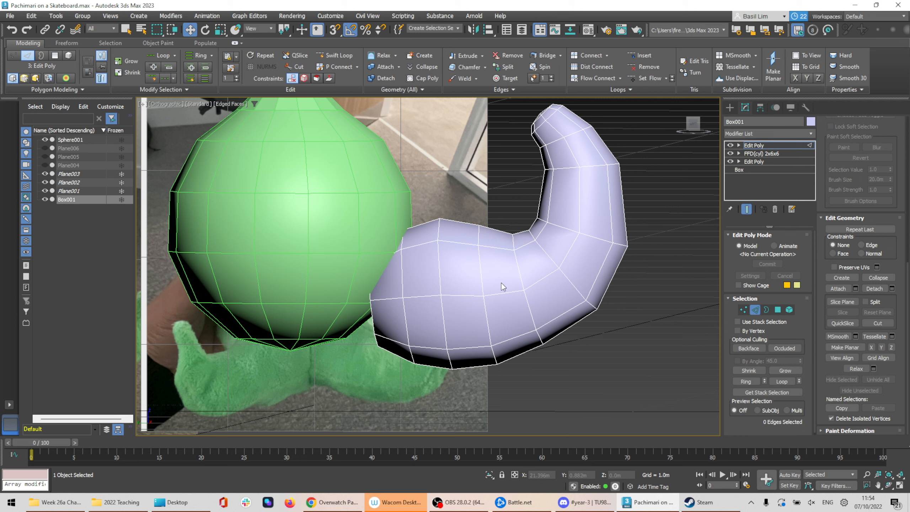
click(520, 271)
double_click(520, 271)
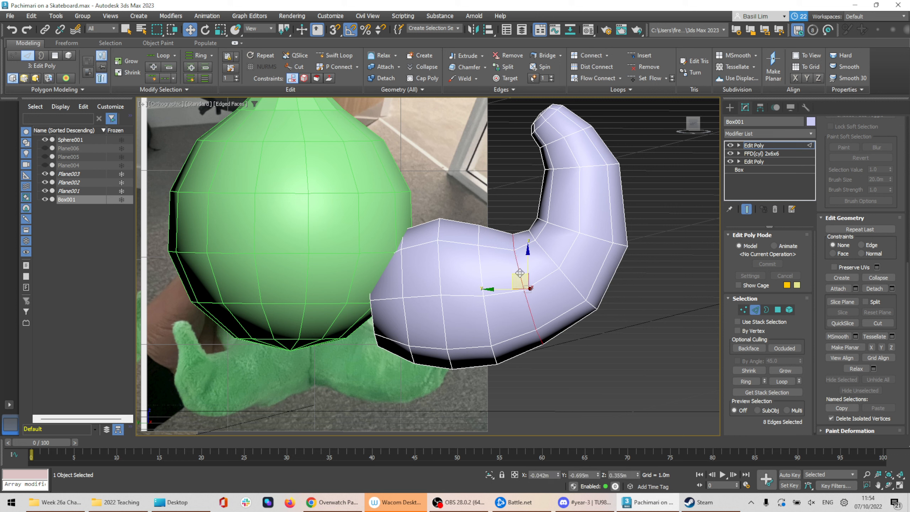
key(ctrl+BackSpace)
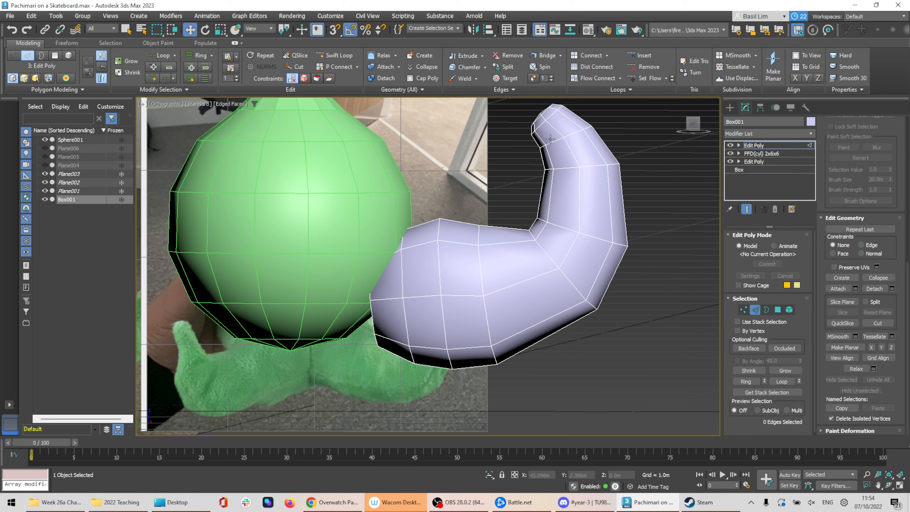
Remove the edge loop at the tentacle's tip and the one nearest its base, including their vertices
double_click(538, 127)
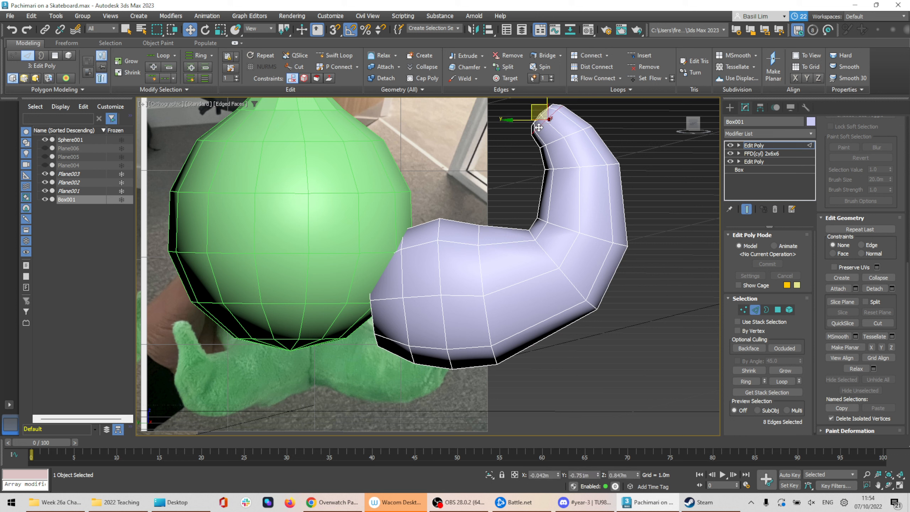
key(ctrl+BackSpace)
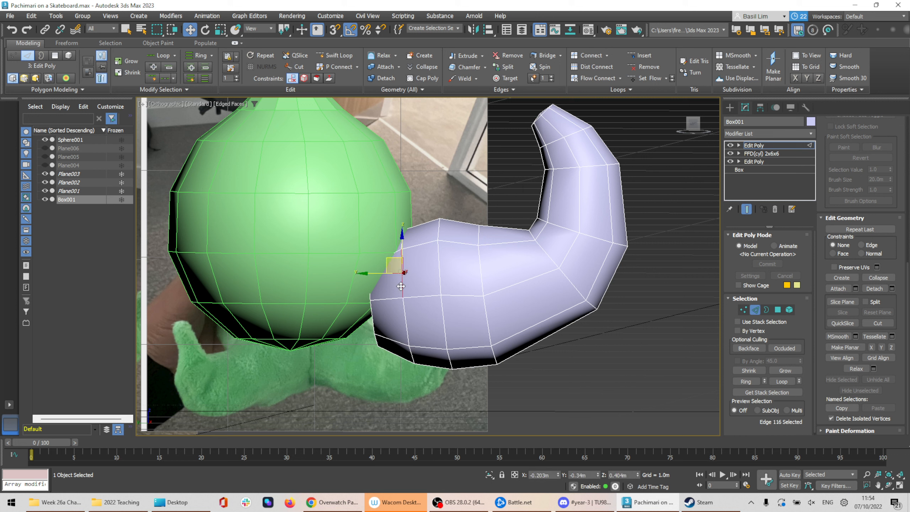
double_click(401, 286)
key(ctrl+BackSpace)
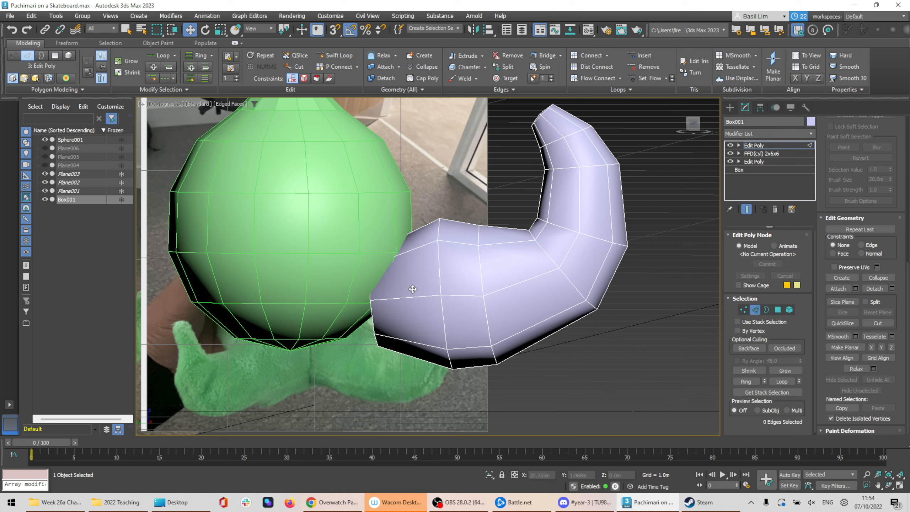
Move the edge loop before the bend toward it, scale it slightly, and rotate it to follow the curve
double_click(485, 280)
drag(485, 280, 488, 278)
key(r)
alt+middle_drag(578, 279, 539, 288)
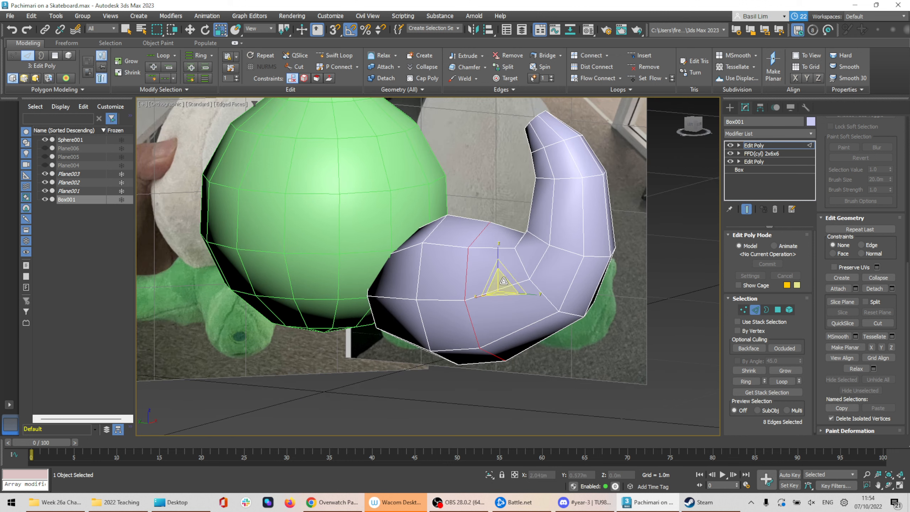
drag(491, 277, 490, 271)
alt+middle_drag(508, 287, 538, 289)
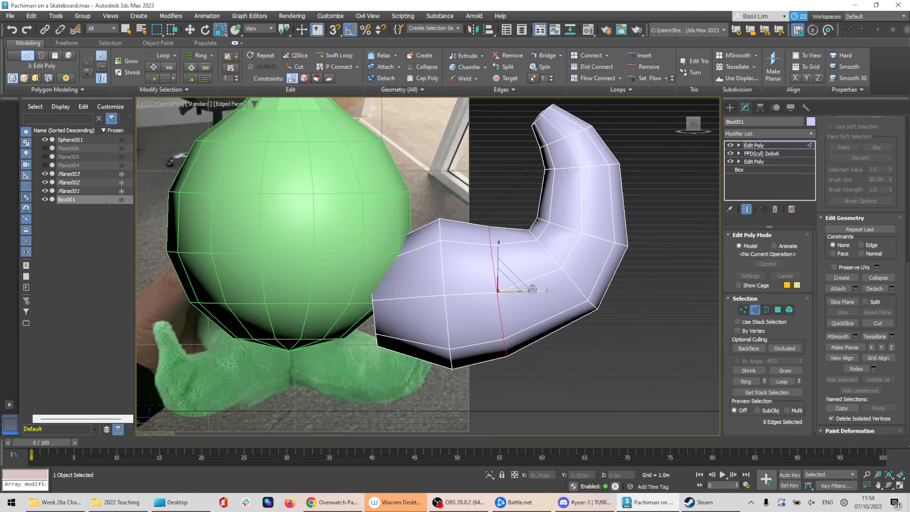
key(e)
drag(529, 278, 505, 276)
Shift the edge loop at the bend toward the base and the loop just above it up and outward
key(w)
double_click(537, 234)
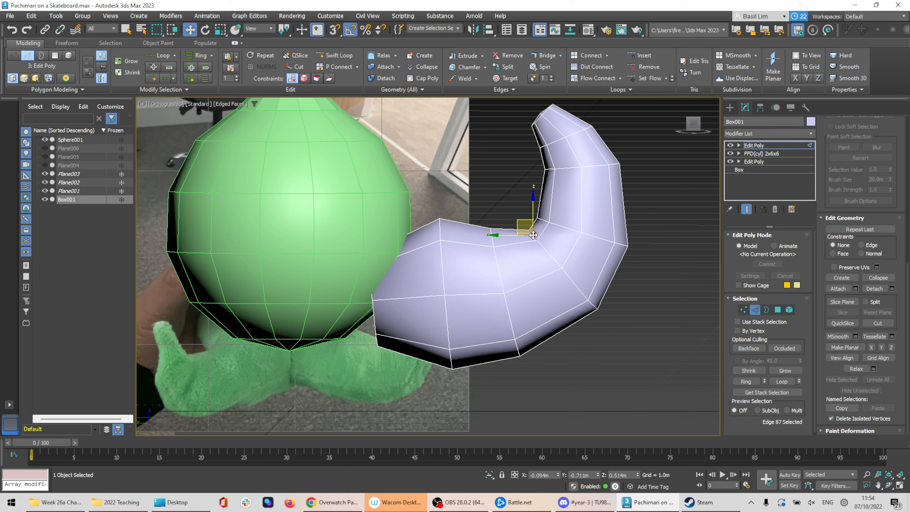
drag(544, 254, 544, 257)
click(683, 258)
double_click(593, 237)
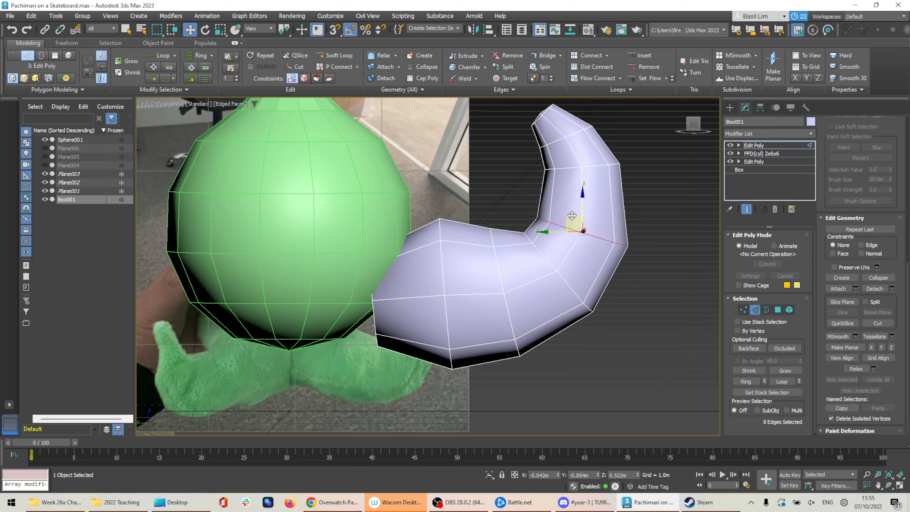
drag(573, 216, 578, 210)
click(646, 182)
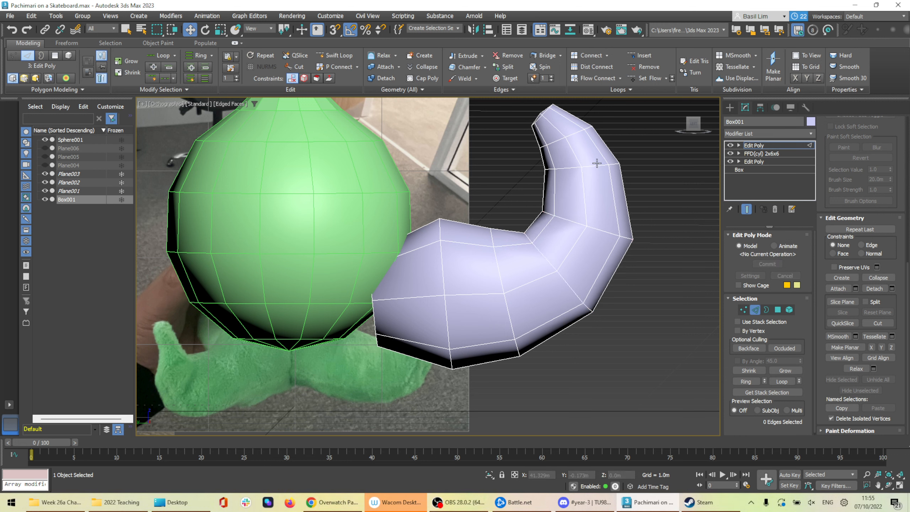
Move the edge loop below the tip slightly down the tentacle and tilt it, then leave edge mode and deselect
double_click(597, 166)
drag(572, 157, 575, 156)
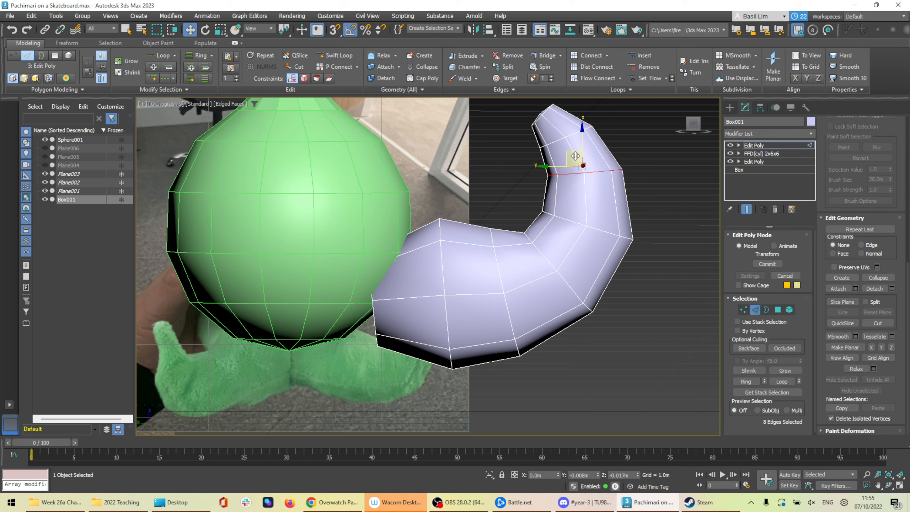
key(e)
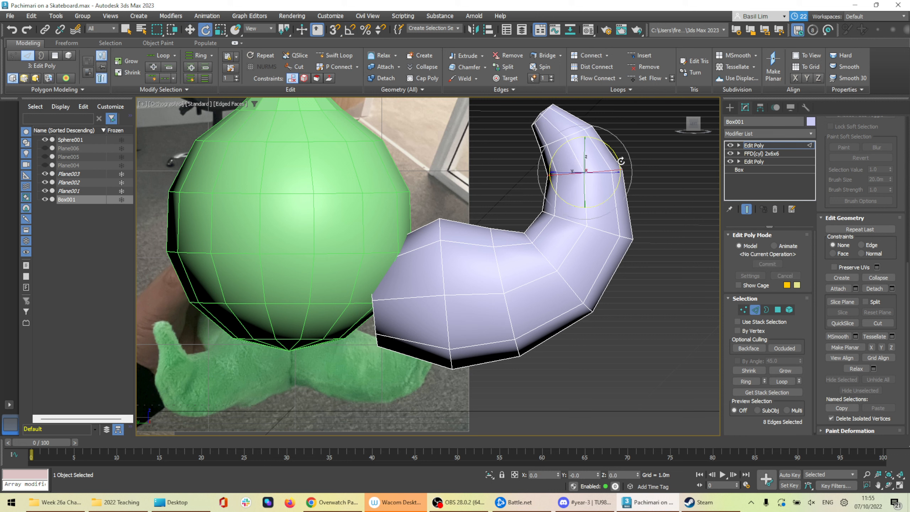
click(627, 203)
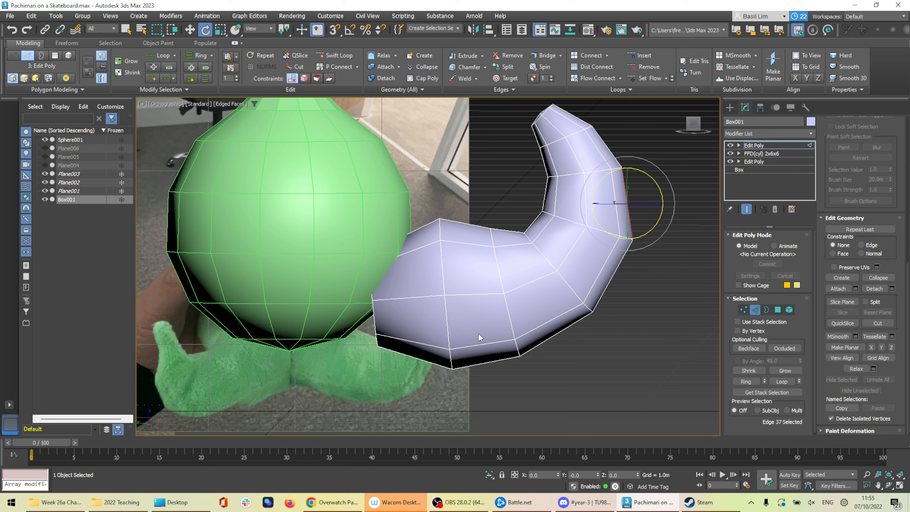
click(650, 390)
alt+middle_drag(571, 269, 674, 290)
click(754, 310)
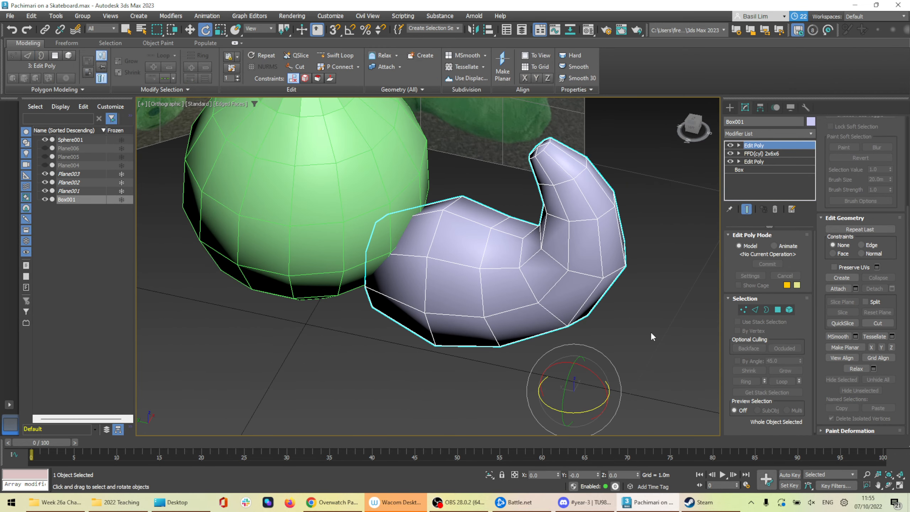
click(676, 306)
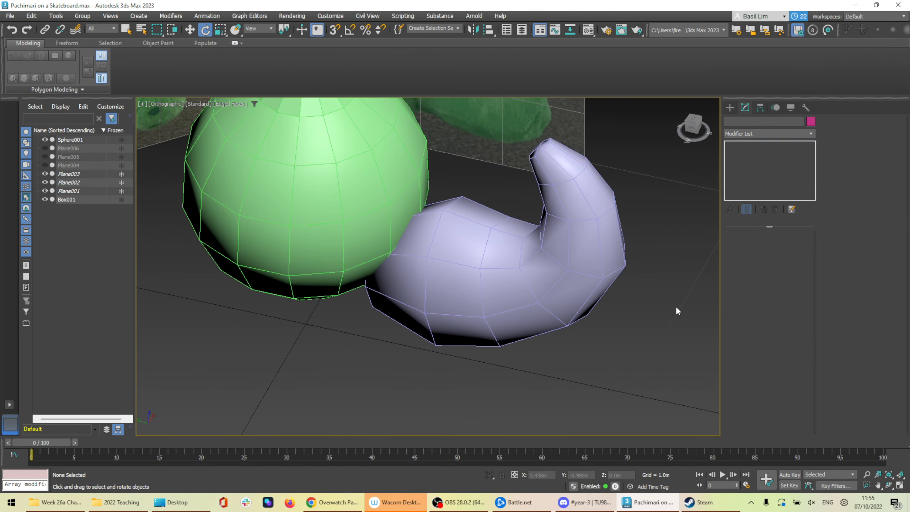
Clear the smoothing groups on all of the body sphere's polygons and assign them to smoothing group 1
key(F4)
key(F4)
click(518, 281)
middle_drag(395, 268, 488, 323)
click(377, 272)
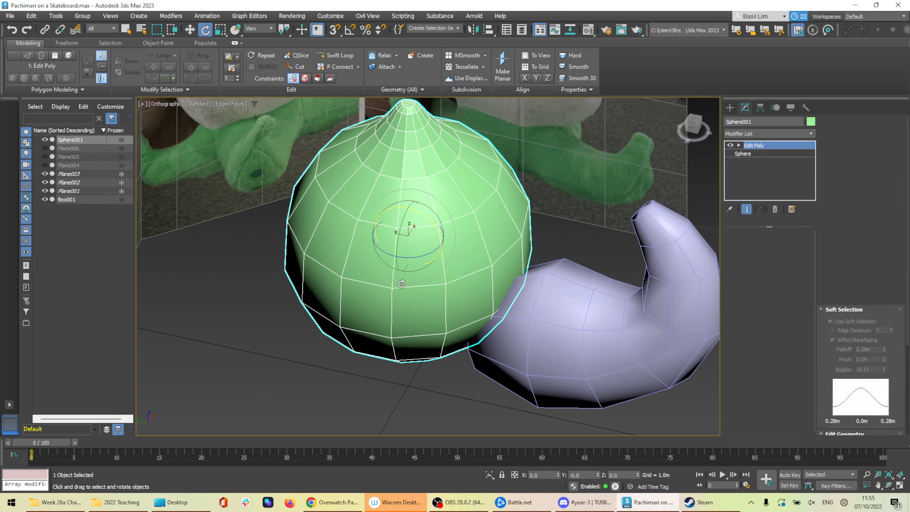
click(789, 310)
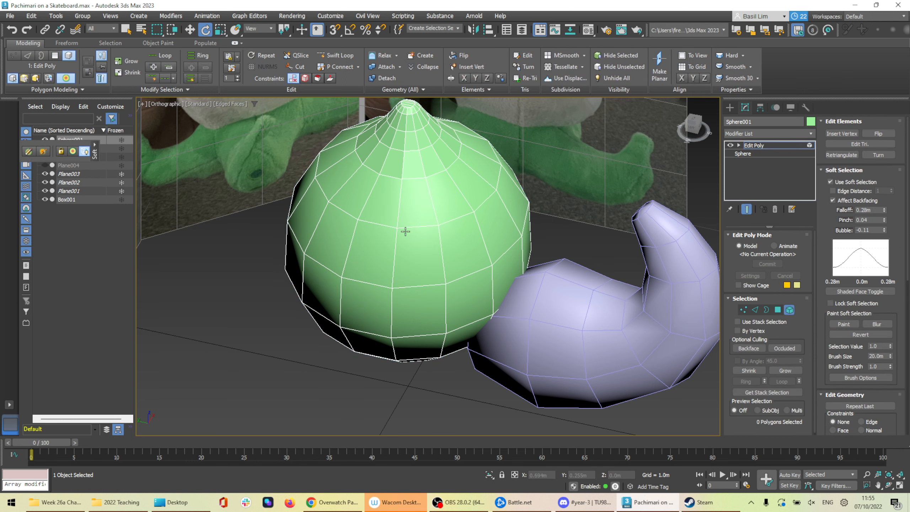
key(ctrl+a)
scroll(892, 372, down, 10)
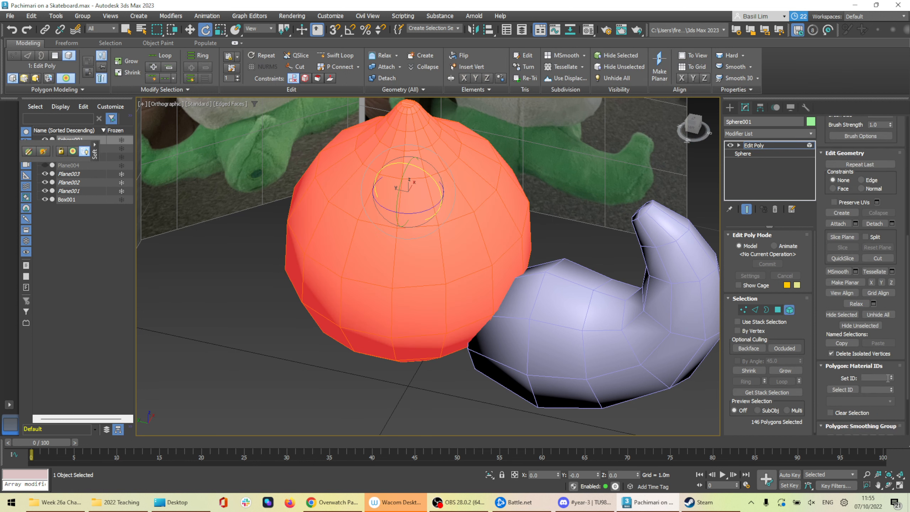
click(877, 405)
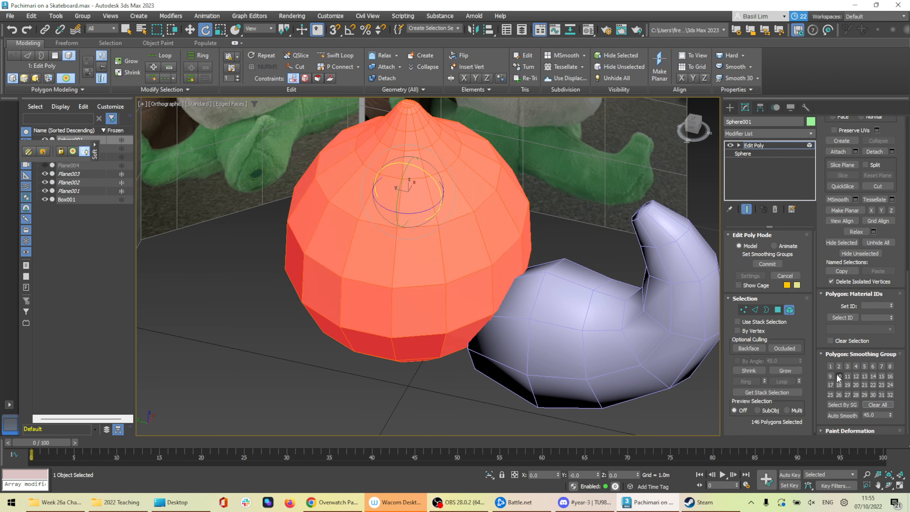
click(830, 366)
click(790, 310)
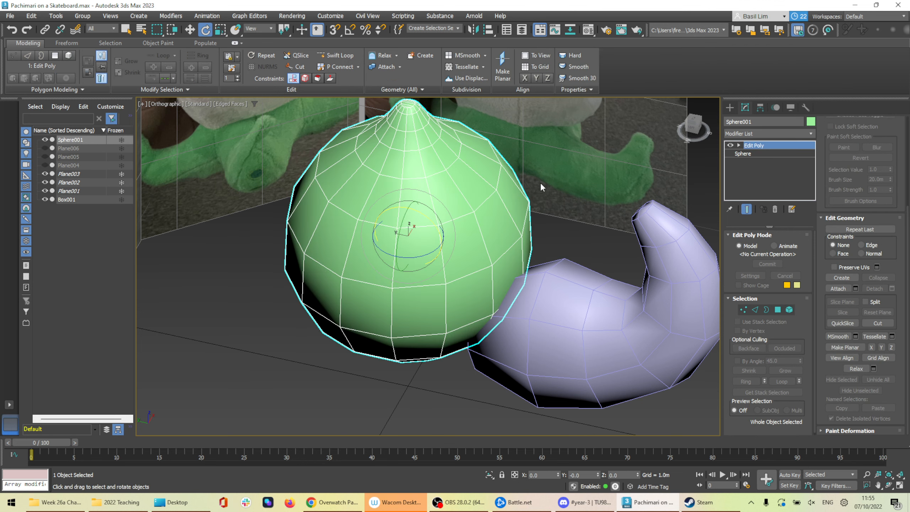
Hide the edged faces display, select the tentacle and scale it down relative to the body
click(407, 370)
key(F4)
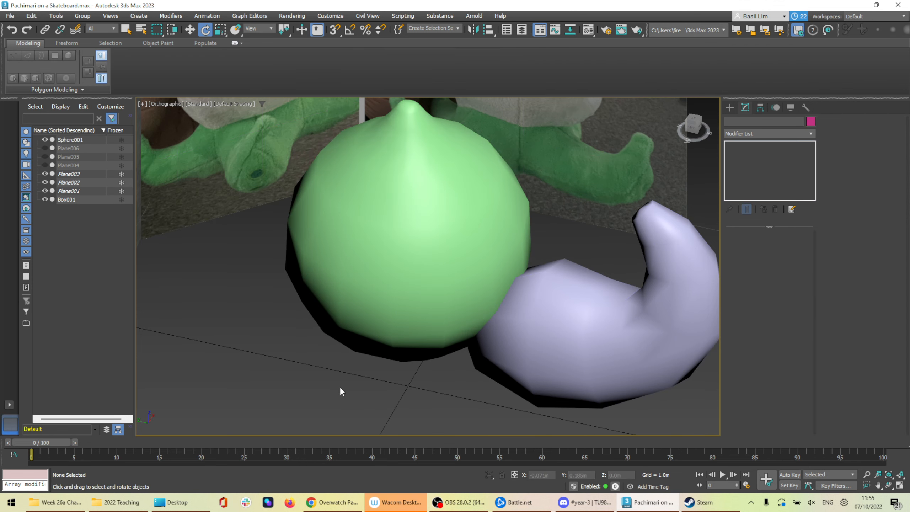
scroll(477, 320, down, 7)
click(495, 321)
alt+middle_drag(490, 317, 526, 296)
scroll(526, 296, up, 5)
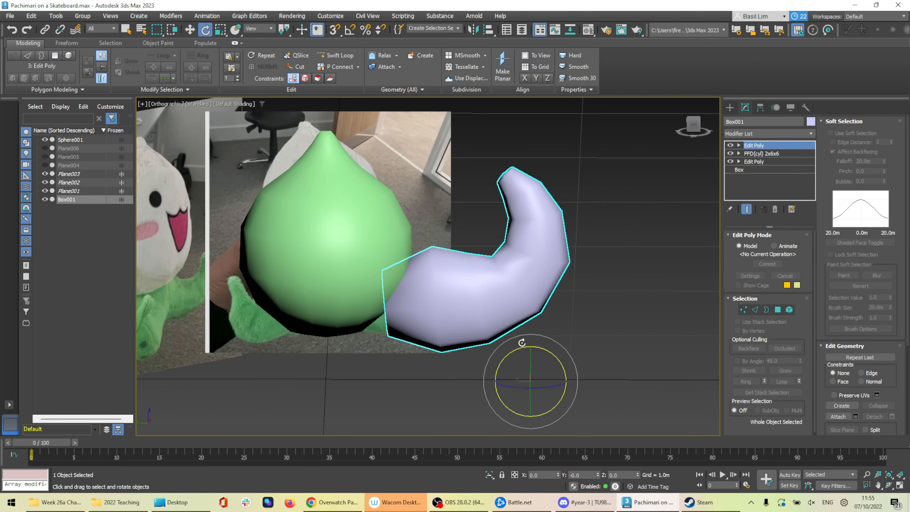
key(r)
drag(534, 329, 440, 346)
Rotate the tentacle about 31 degrees around the Z axis and shift it horizontally against the body's lower side
key(w)
alt+middle_drag(485, 340, 430, 350)
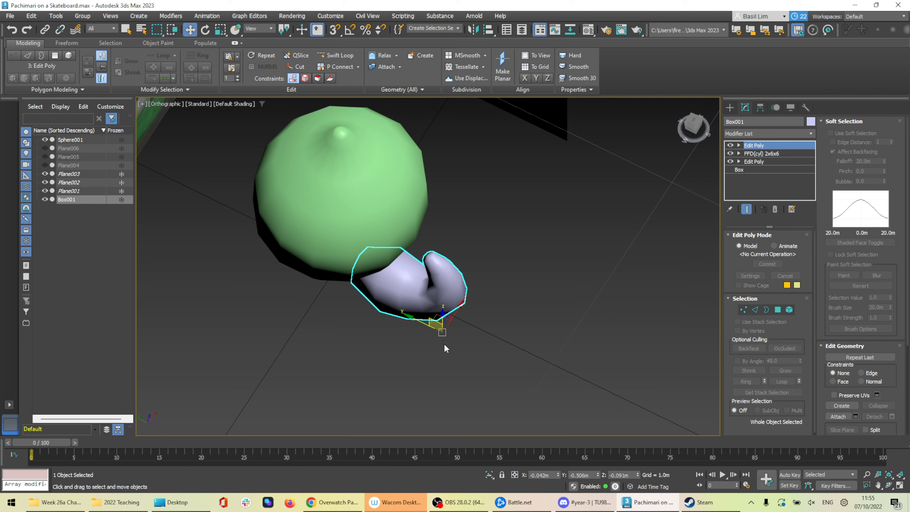
key(e)
drag(444, 361, 473, 348)
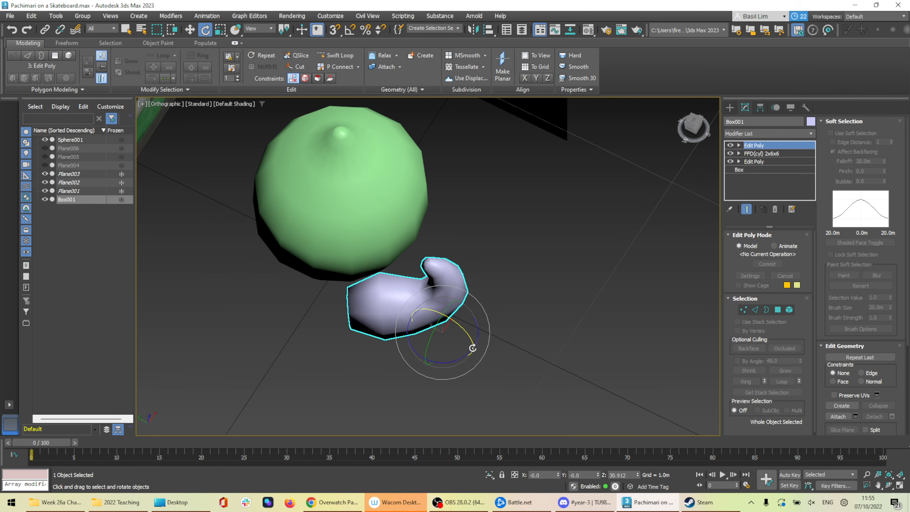
key(w)
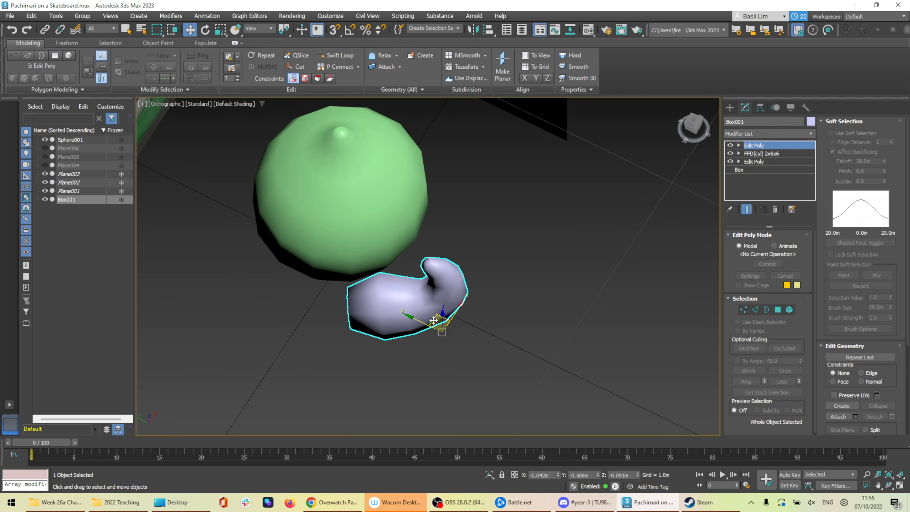
drag(436, 317, 459, 266)
alt+middle_drag(483, 329, 462, 279)
alt+middle_drag(462, 283, 447, 305)
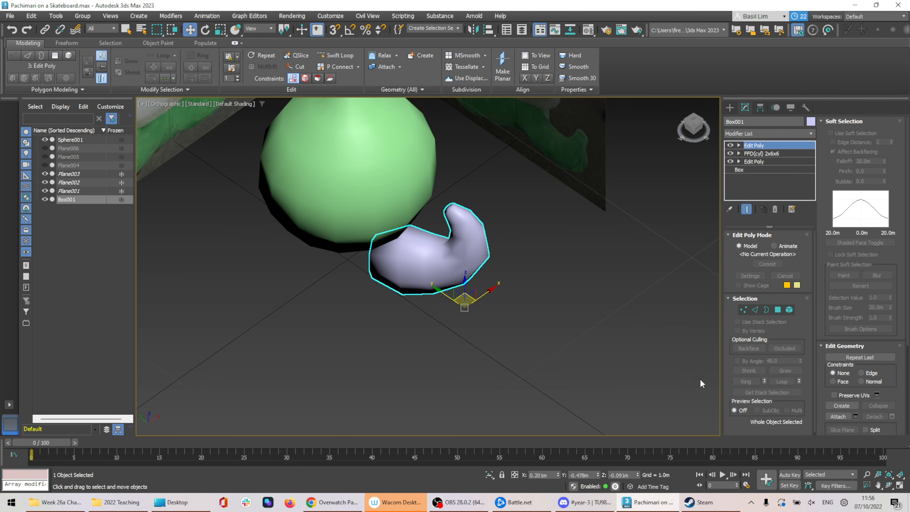
click(458, 502)
click(577, 324)
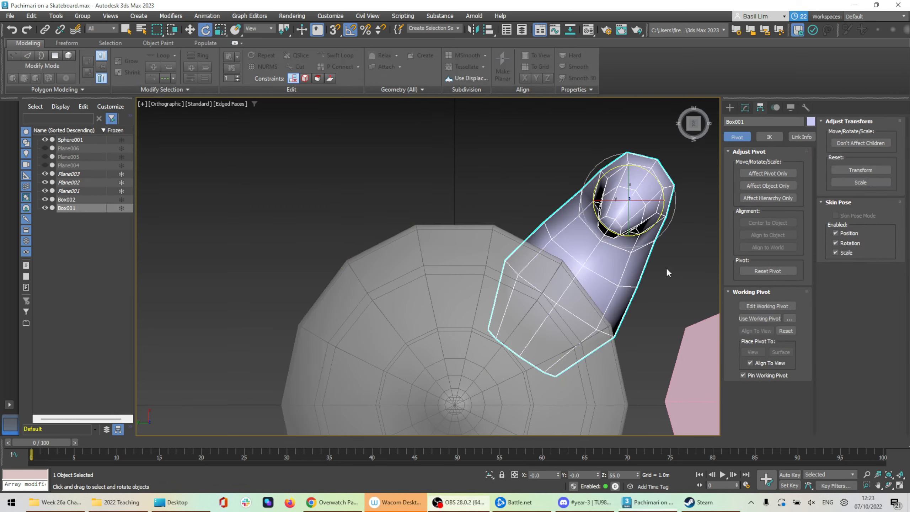
Turn off the body sphere's see-through display and rename the object Pachimari
alt+middle_drag(586, 268, 599, 316)
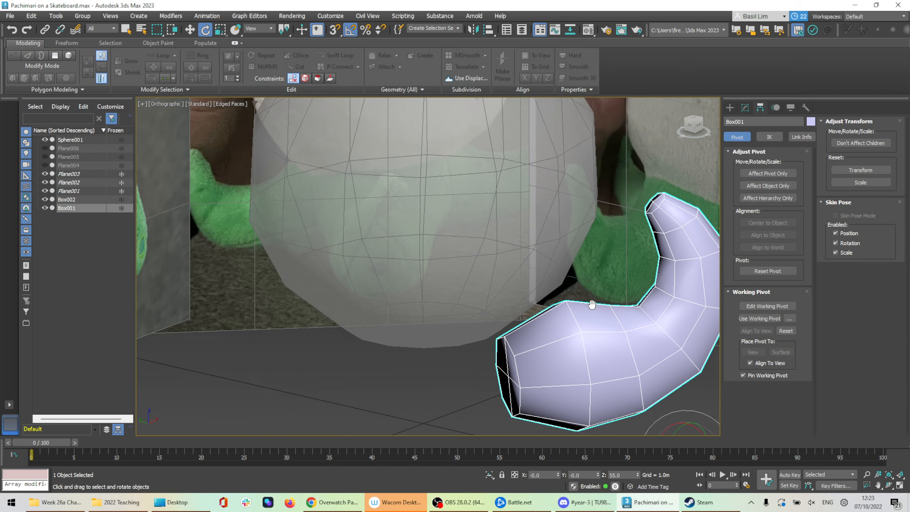
click(525, 241)
alt+middle_drag(526, 241, 512, 255)
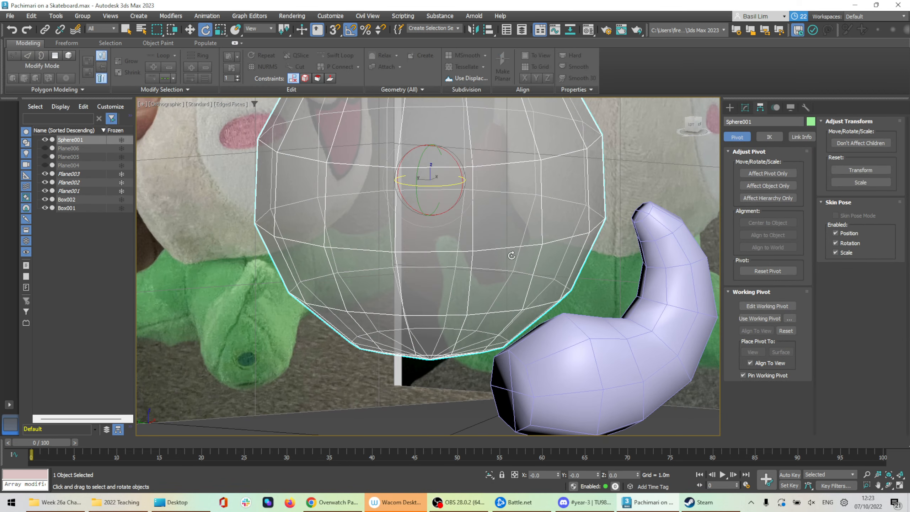
scroll(543, 302, down, 3)
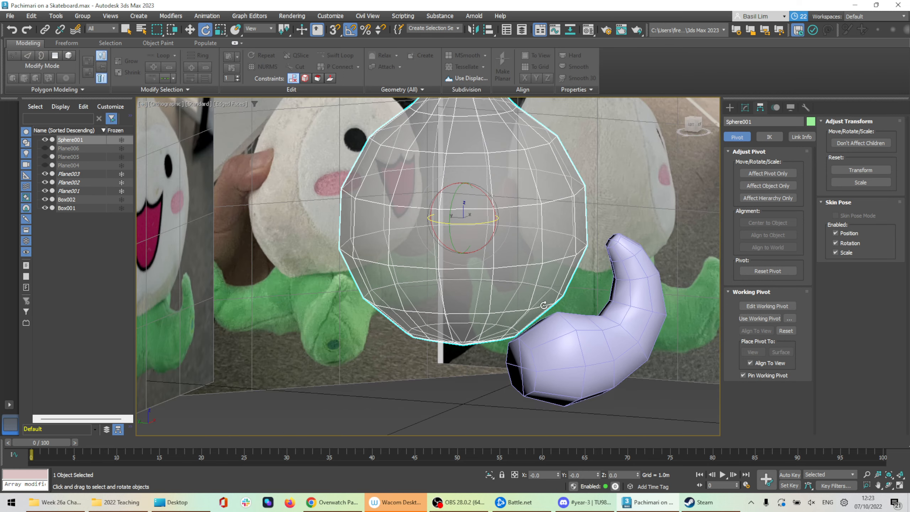
click(561, 359)
click(515, 251)
key(alt+x)
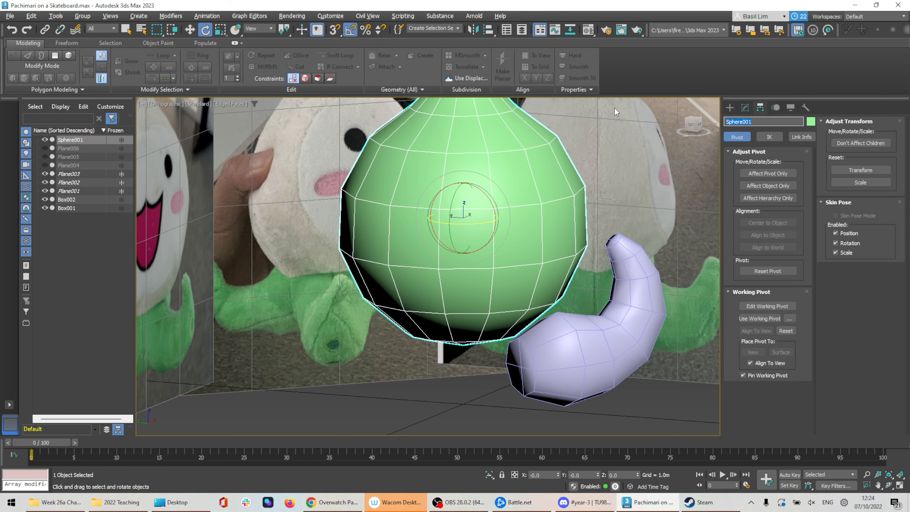
text(Pachimari)
key(Return)
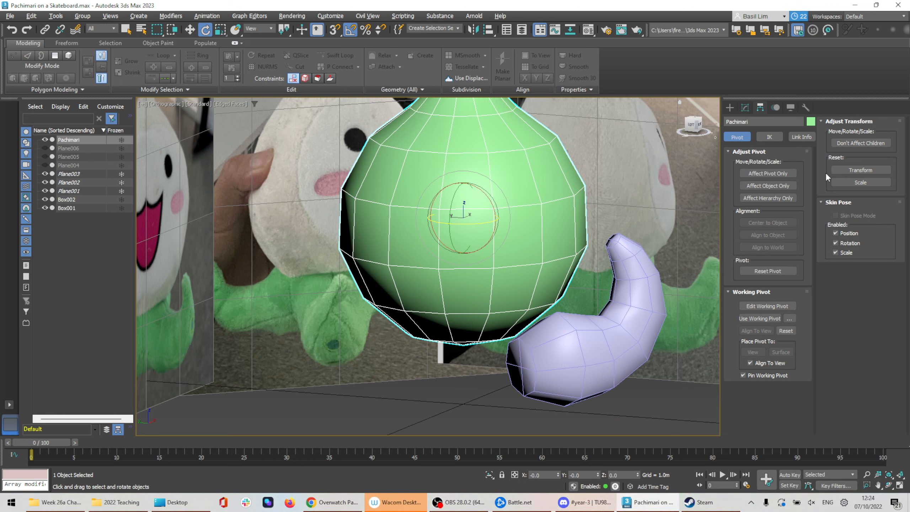
Attach the tentacle to the Pachimari body so both form one editable object
click(745, 107)
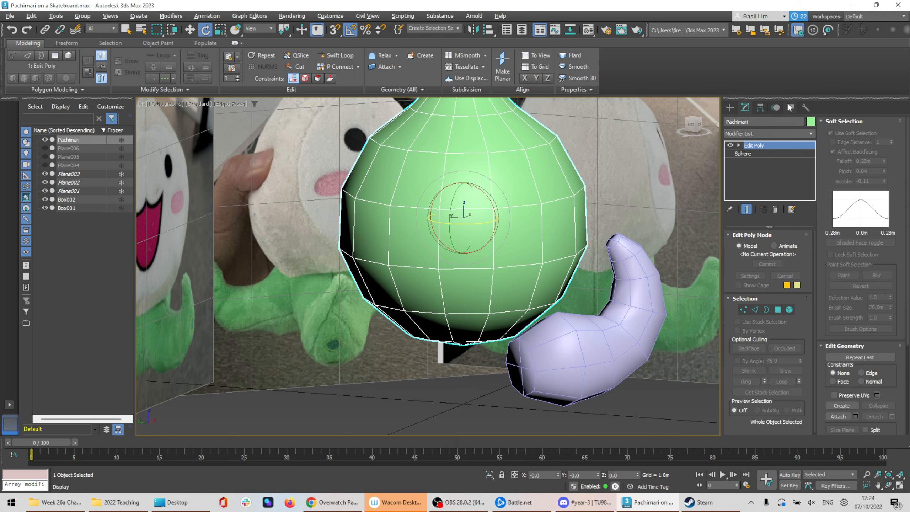
scroll(840, 316, down, 5)
click(839, 317)
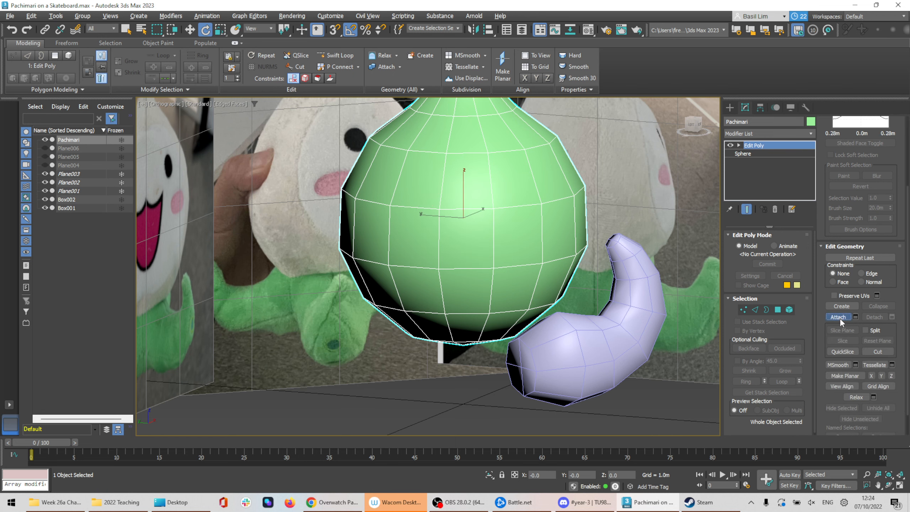
click(631, 287)
alt+middle_drag(602, 259, 664, 336)
alt+middle_drag(564, 339, 619, 338)
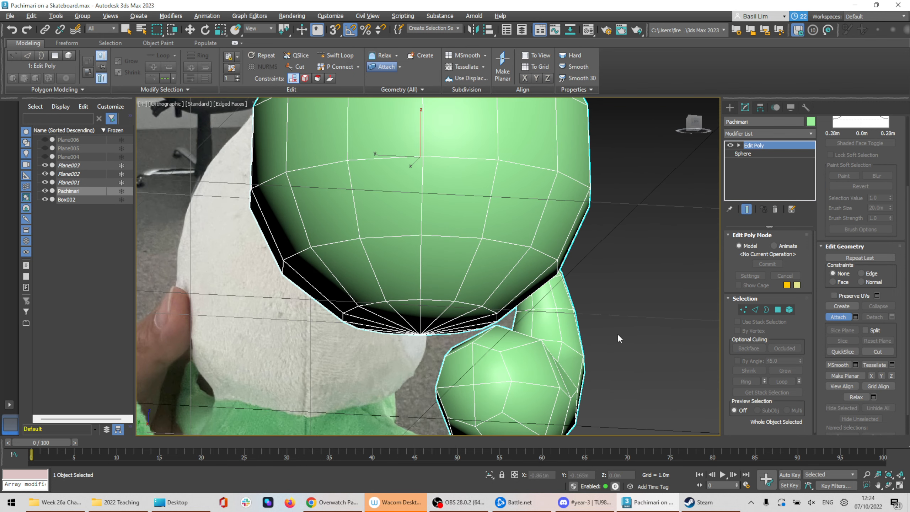
With soft selection off, delete the polygons of the body's bottom cap and those closing the tentacle's base
alt+middle_drag(512, 330, 340, 378)
click(777, 310)
key(e)
key(ctrl+a)
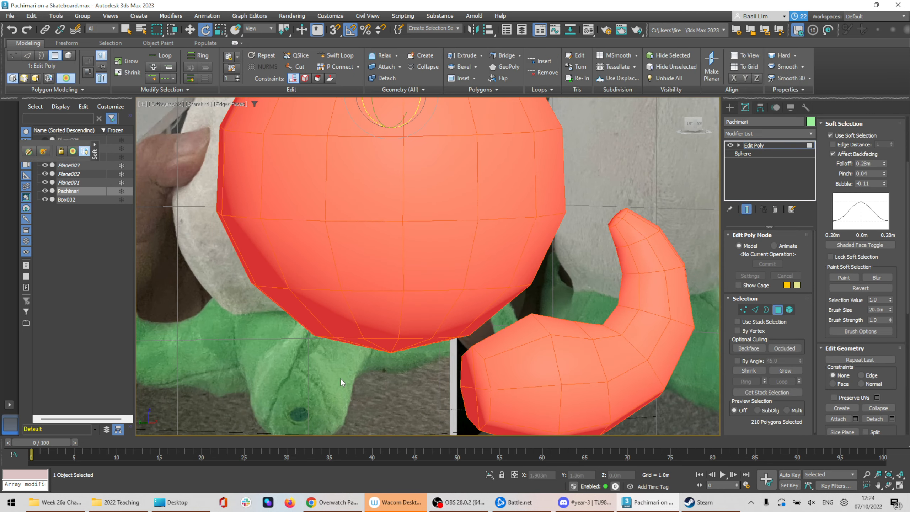
drag(437, 346, 437, 345)
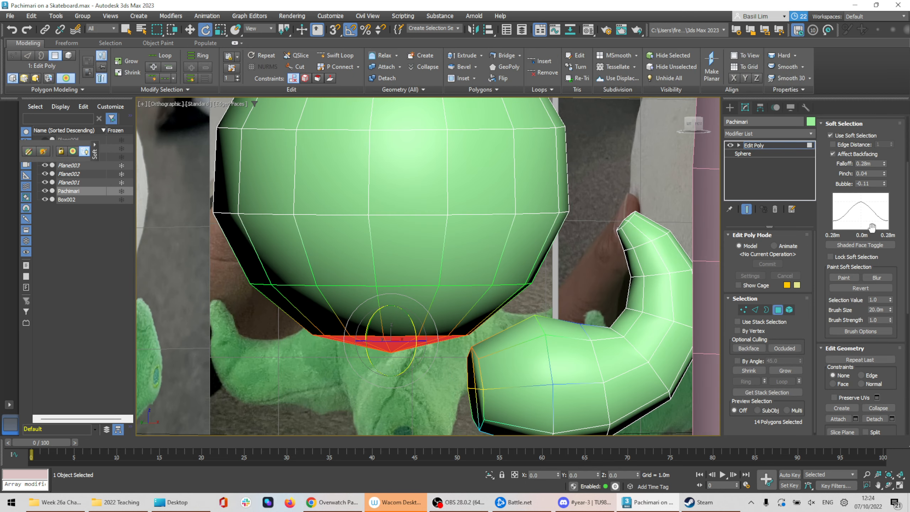
click(830, 136)
alt+middle_drag(412, 394, 462, 374)
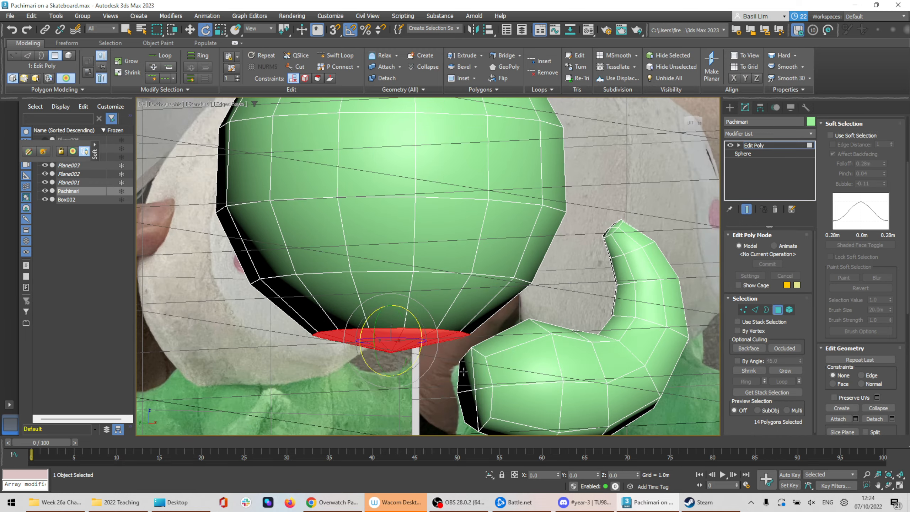
ctrl+click(466, 371)
ctrl+click(465, 407)
ctrl+click(488, 407)
alt+middle_drag(566, 340, 554, 342)
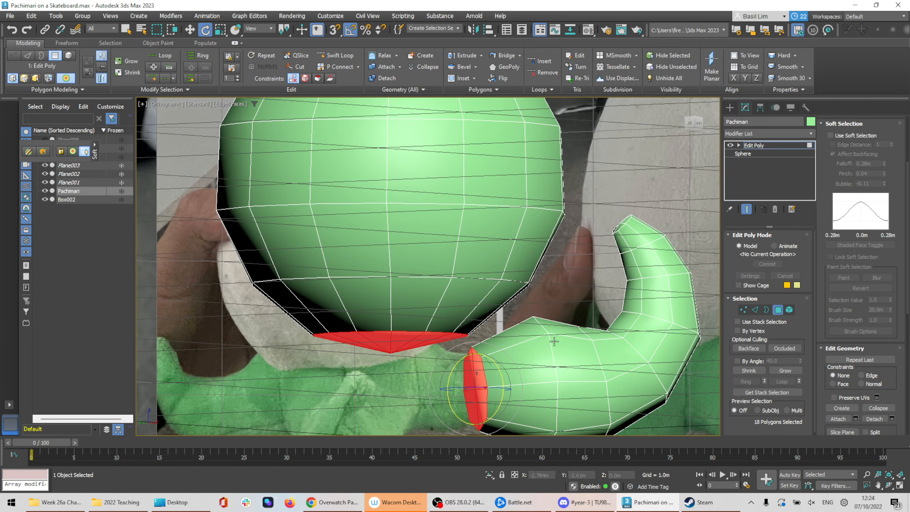
key(Delete)
Select the tentacle as an element and move it slightly toward the body in the top view
alt+middle_drag(493, 328, 490, 356)
alt+middle_drag(536, 339, 661, 342)
click(789, 310)
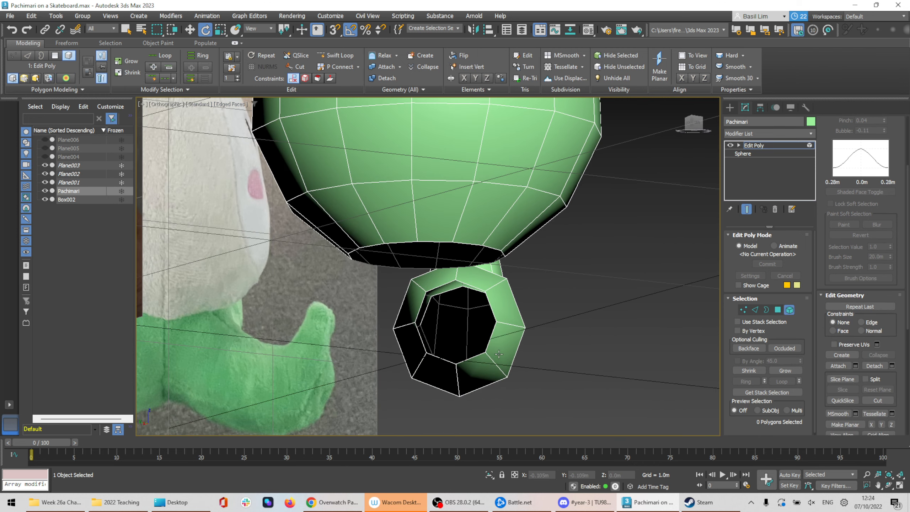
click(512, 323)
alt+middle_drag(580, 295, 432, 342)
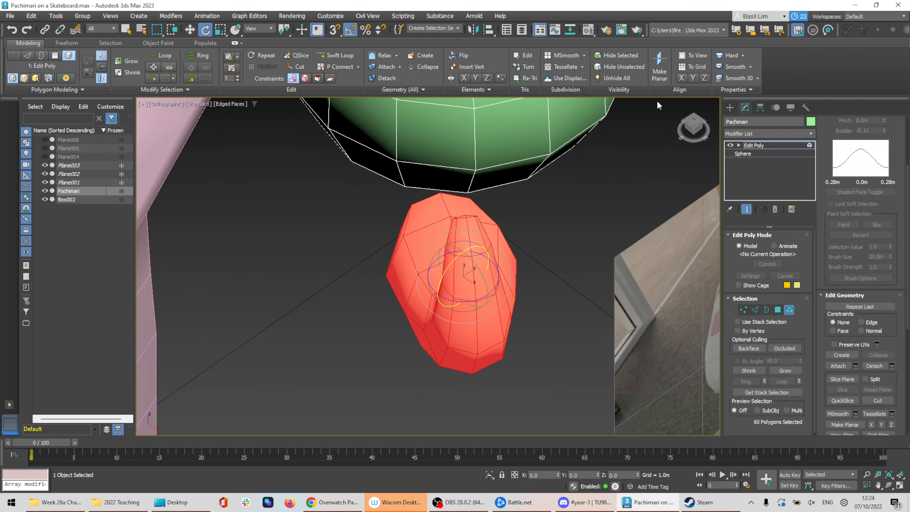
click(693, 121)
middle_drag(412, 158, 504, 268)
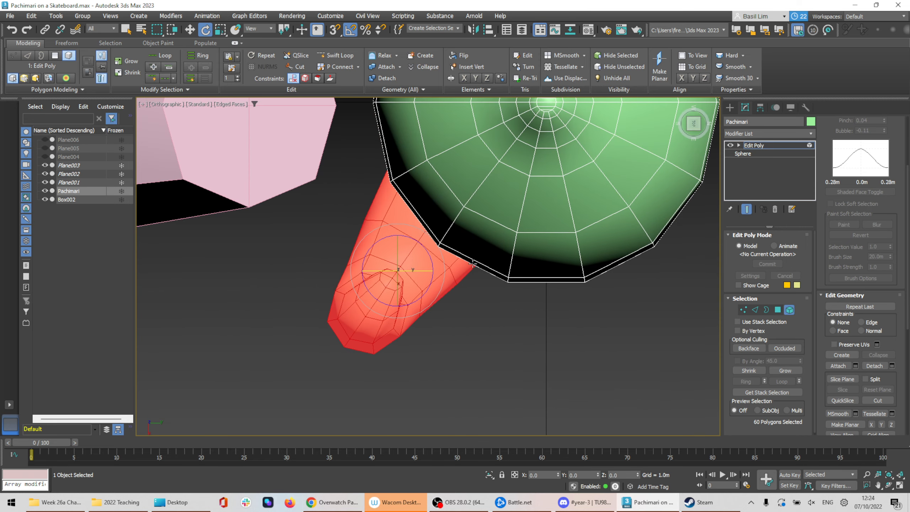
key(w)
drag(414, 287, 434, 285)
middle_drag(433, 285, 407, 271)
key(e)
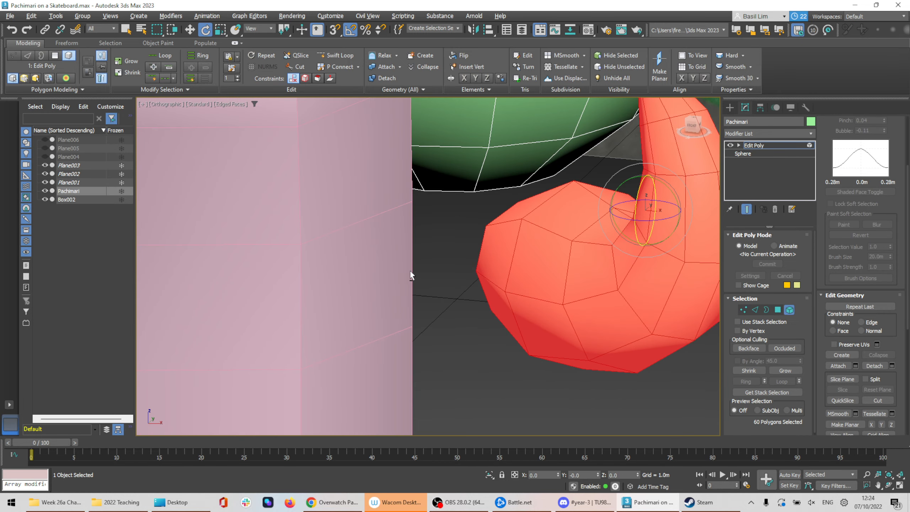
Leave the Pachimari's sub-object editing and delete the pink Box002 object
click(756, 310)
alt+middle_drag(348, 264, 362, 261)
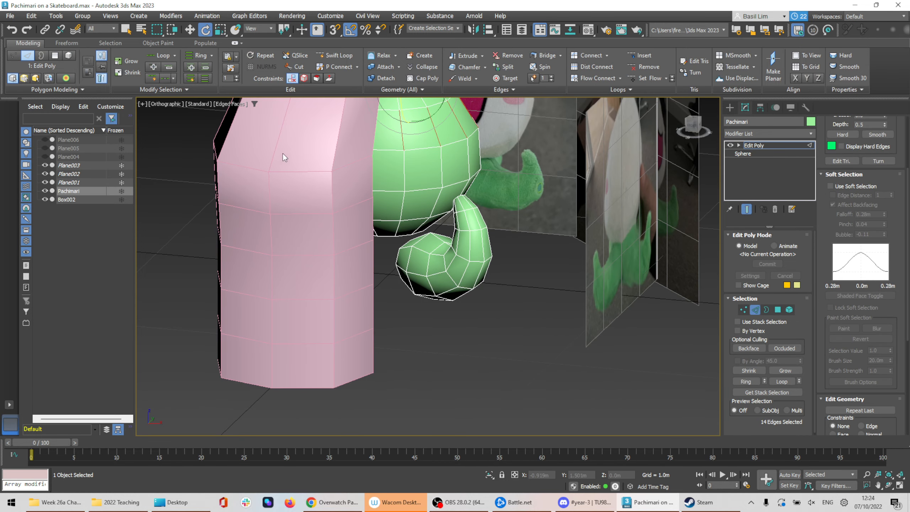
scroll(283, 158, down, 10)
scroll(309, 177, up, 8)
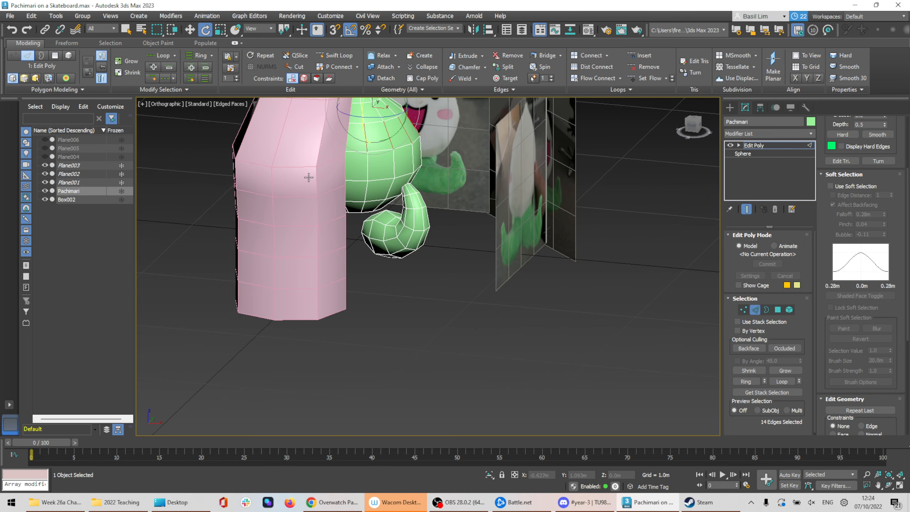
click(730, 108)
click(274, 223)
key(Delete)
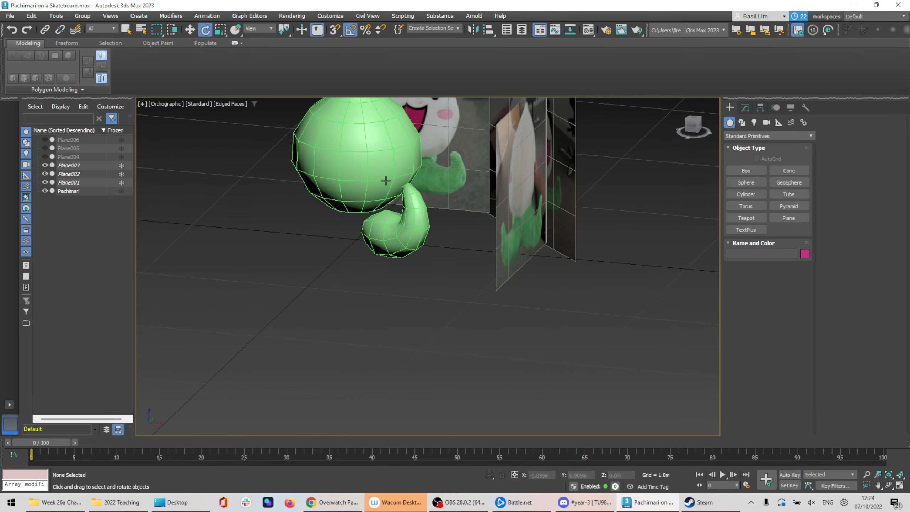
Select one open edge on the Pachimari body's lower rim and the facing open edge at the tentacle's base
click(386, 181)
scroll(375, 210, up, 8)
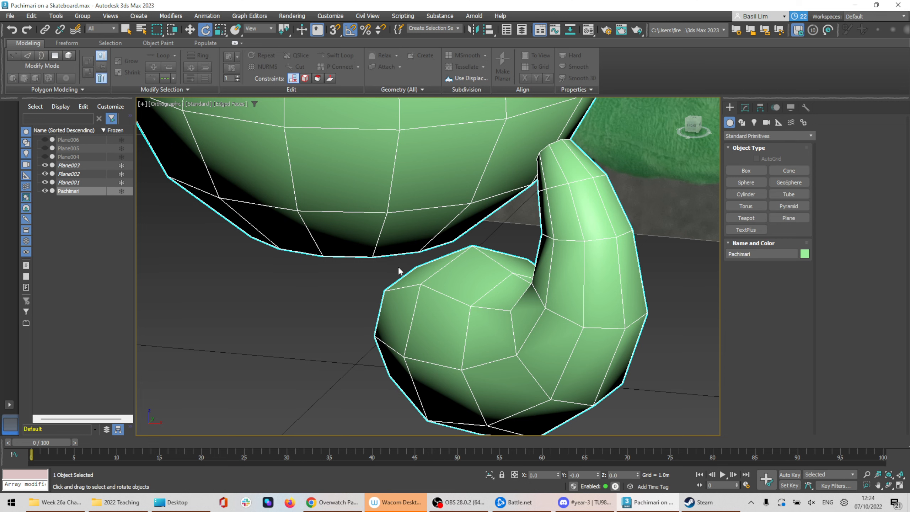
click(745, 108)
click(755, 309)
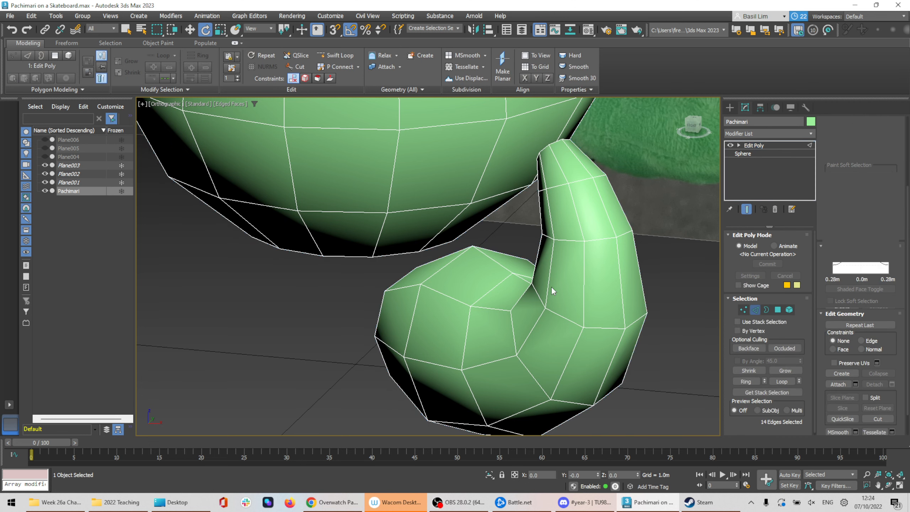
click(405, 255)
ctrl+click(403, 279)
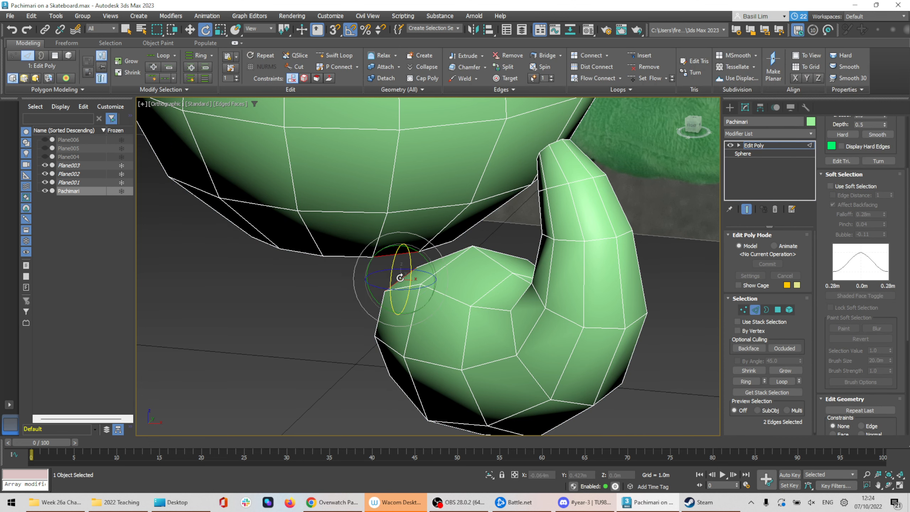
scroll(405, 267, up, 4)
key(w)
alt+middle_drag(406, 269, 533, 214)
alt+middle_drag(395, 274, 337, 308)
scroll(856, 285, up, 3)
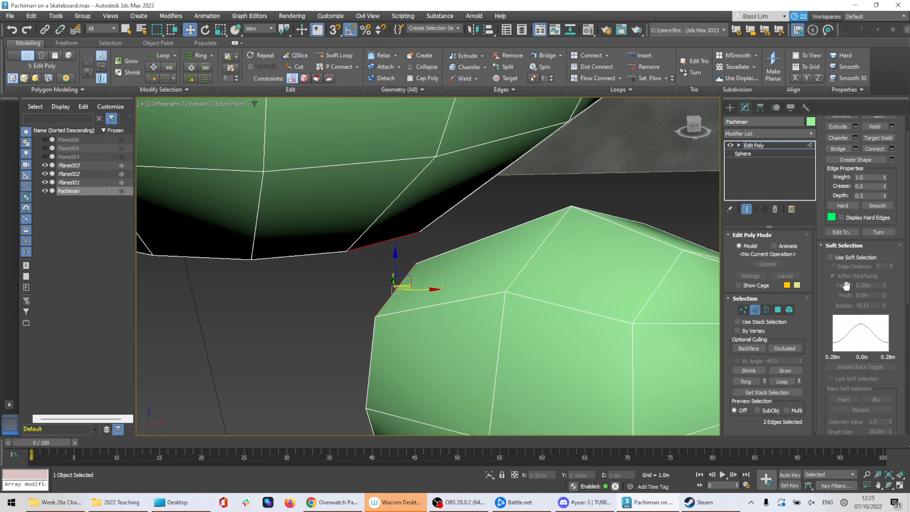
Try to bridge only the single selected pair of edges between the body rim and the tentacle
click(837, 177)
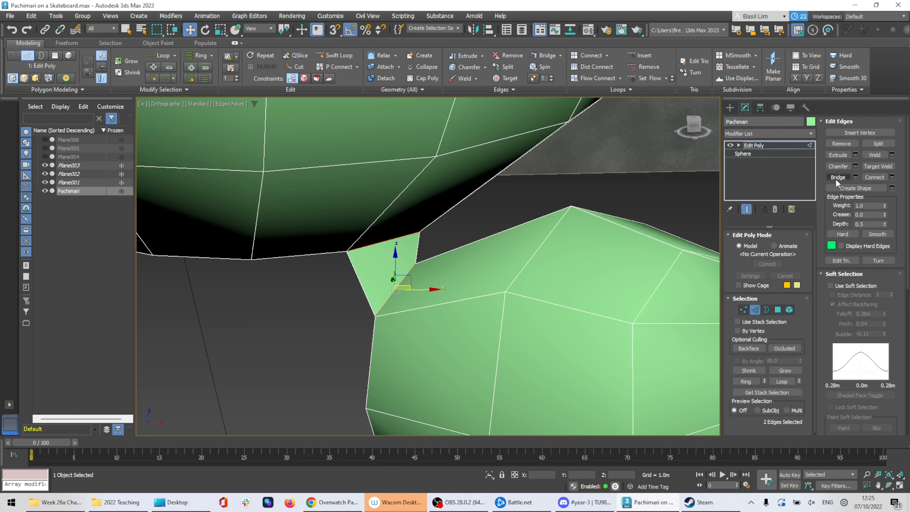
alt+middle_drag(502, 248, 456, 275)
key(ctrl+z)
Add the neighbouring body and tentacle edges to the selection and bridge both facing pairs with polygons
ctrl+click(448, 238)
ctrl+click(462, 272)
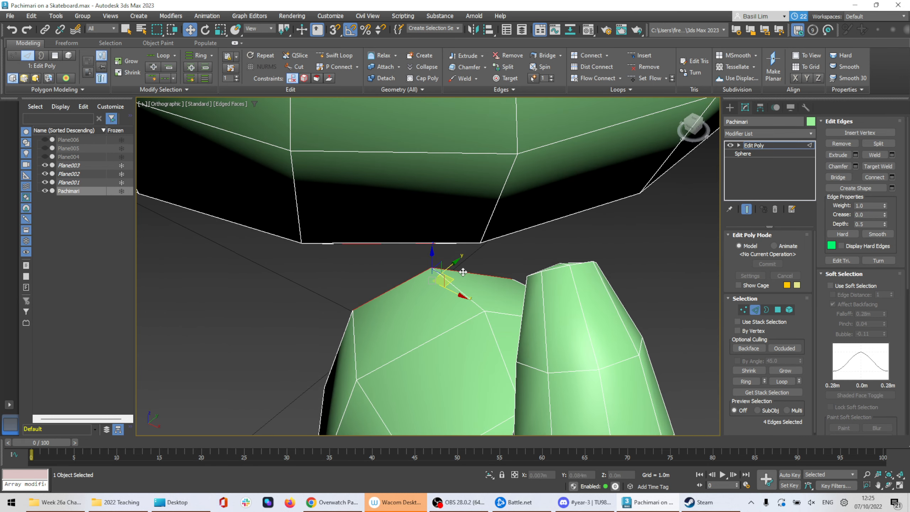
click(837, 177)
alt+middle_drag(537, 215, 552, 203)
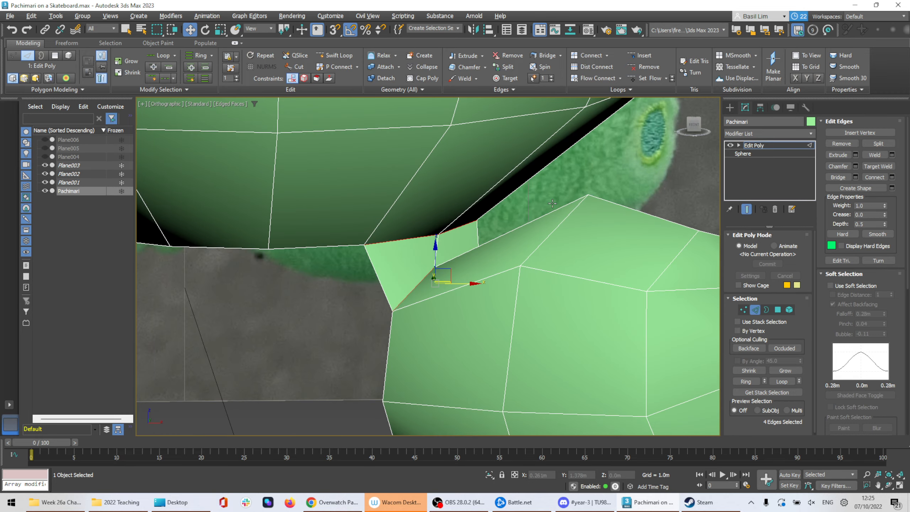
Examine the bridged join and the gap beside the tentacle from the front against the plush reference image
middle_drag(427, 260, 557, 241)
middle_drag(491, 231, 459, 248)
scroll(469, 246, down, 6)
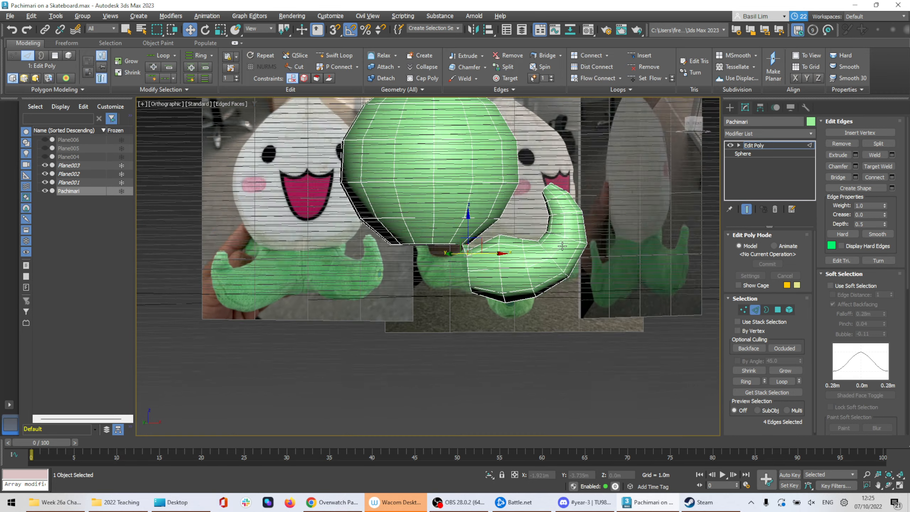
alt+middle_drag(594, 239, 455, 258)
scroll(444, 252, up, 3)
scroll(456, 258, up, 2)
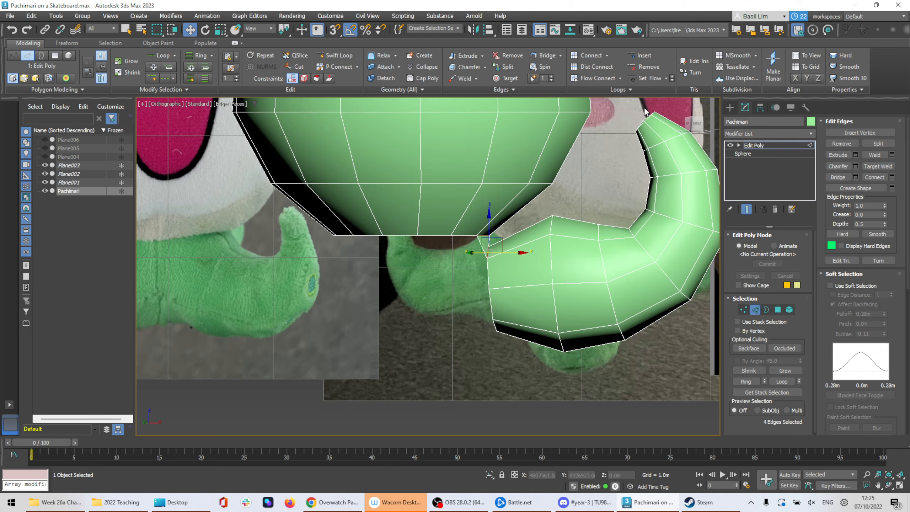
click(696, 124)
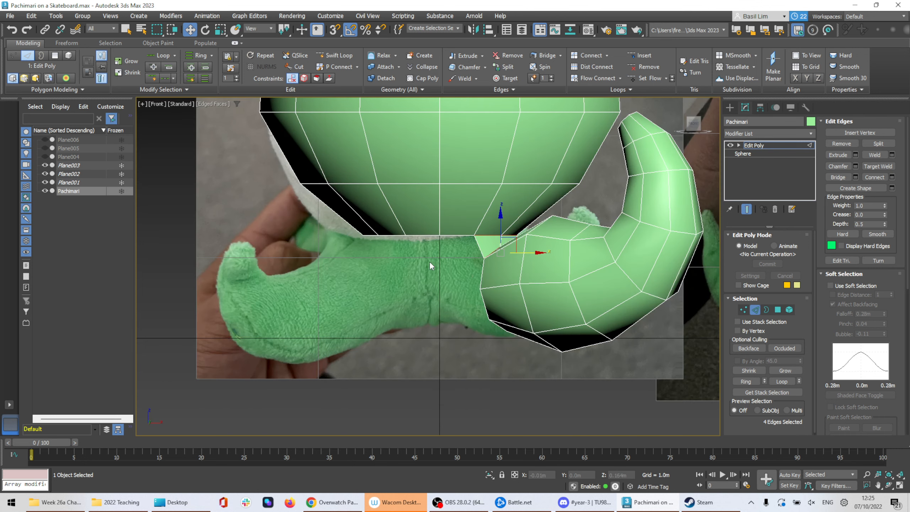
middle_drag(475, 272, 546, 247)
middle_drag(522, 209, 494, 292)
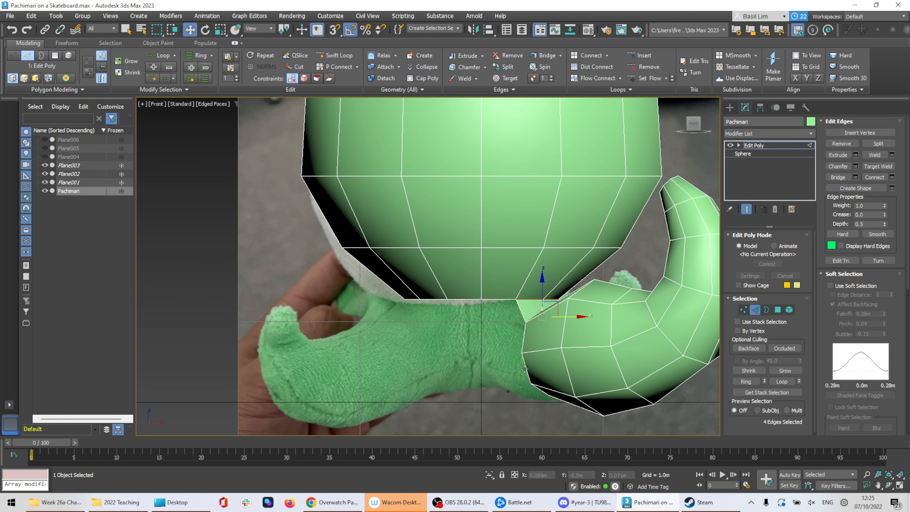
middle_drag(523, 348, 543, 353)
scroll(522, 339, up, 2)
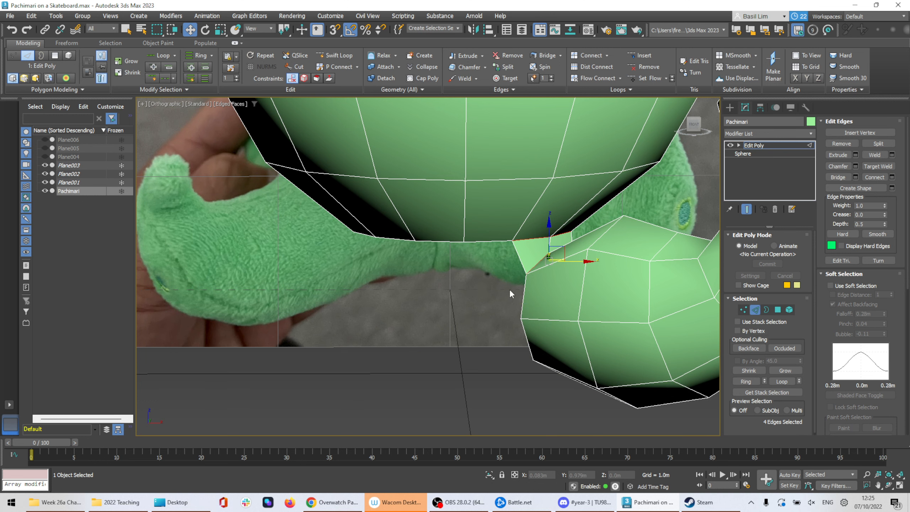
Extrude the two open front edges of the tentacle's base sideways toward the model's centre as new polygons
click(522, 293)
ctrl+click(530, 342)
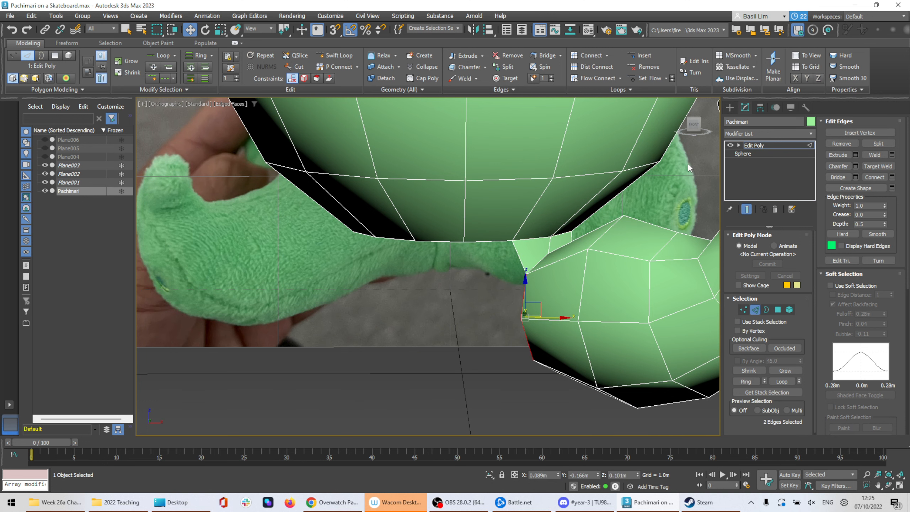
alt+middle_drag(688, 164, 686, 168)
click(693, 124)
middle_drag(510, 323, 507, 218)
scroll(492, 263, down, 6)
middle_drag(493, 353, 477, 245)
scroll(477, 247, up, 4)
middle_drag(479, 301, 485, 259)
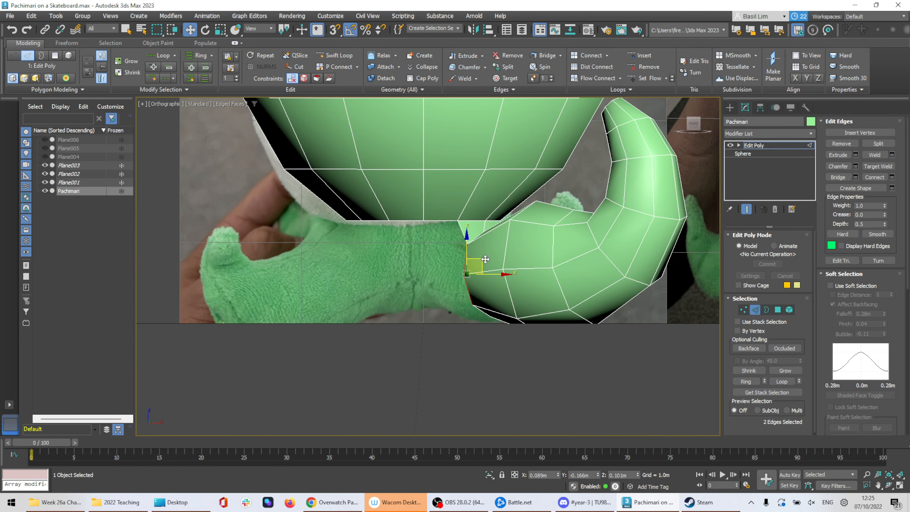
shift+drag(484, 263, 441, 264)
scroll(426, 261, up, 2)
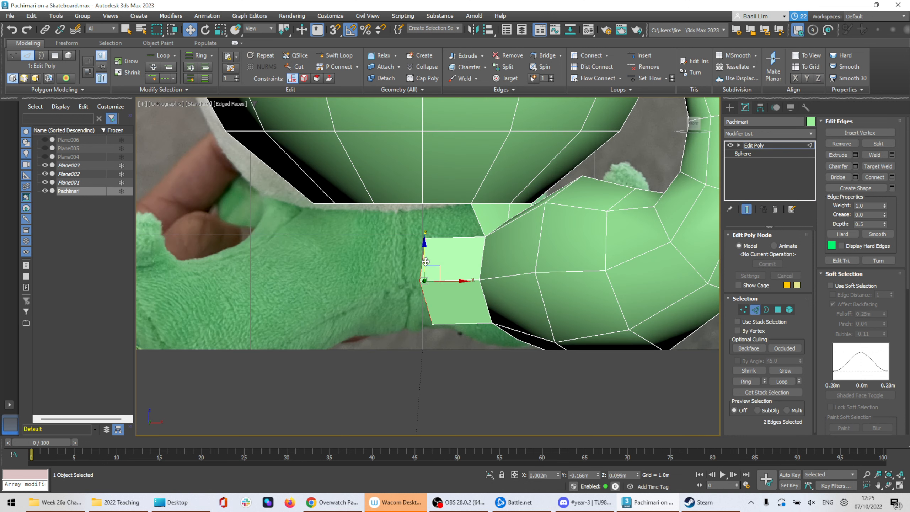
Make the two extruded edges planar along the X axis
scroll(874, 188, down, 10)
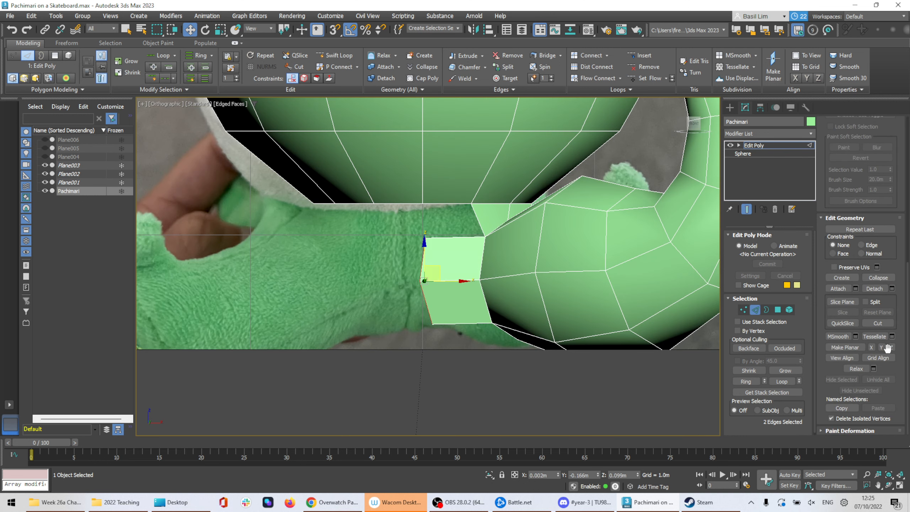
click(894, 350)
key(ctrl+z)
click(878, 347)
key(ctrl+z)
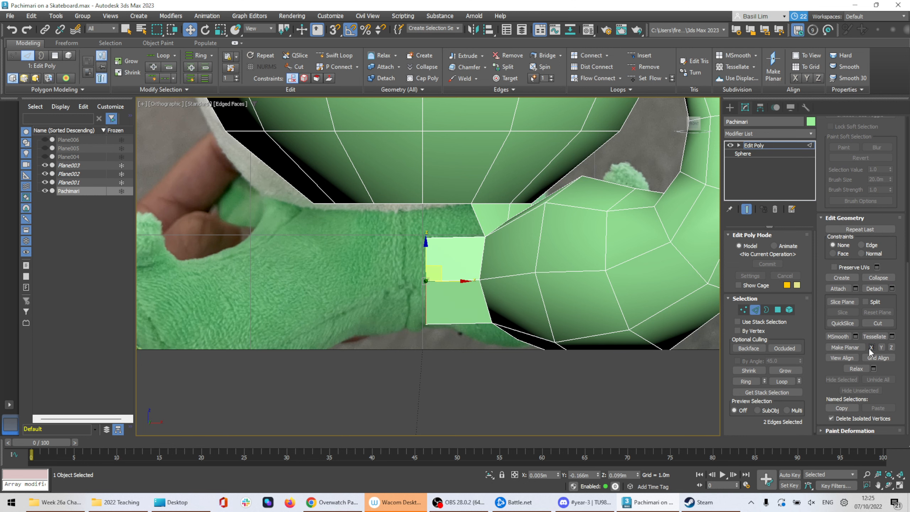
alt+middle_drag(429, 266, 443, 244)
scroll(439, 231, up, 4)
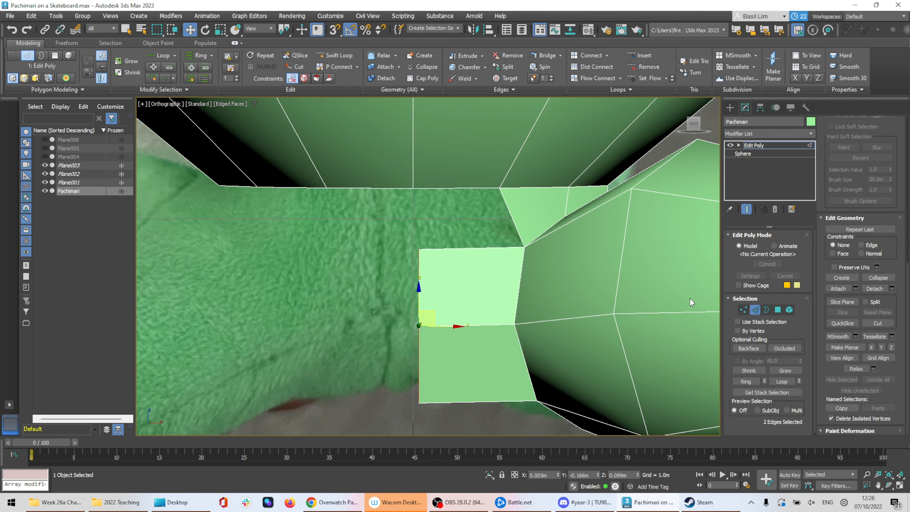
In the front view, move the two planar edges about -0.005 m in X onto the vertical centre line
click(694, 123)
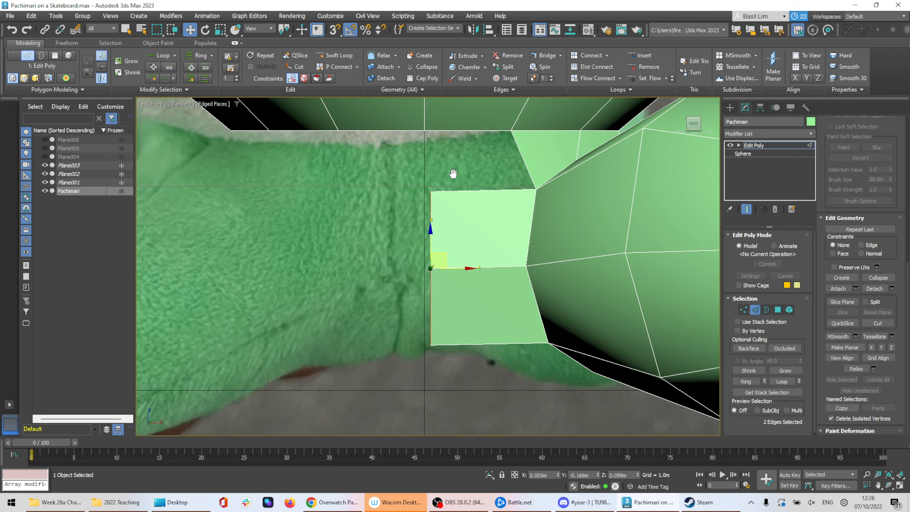
click(484, 285)
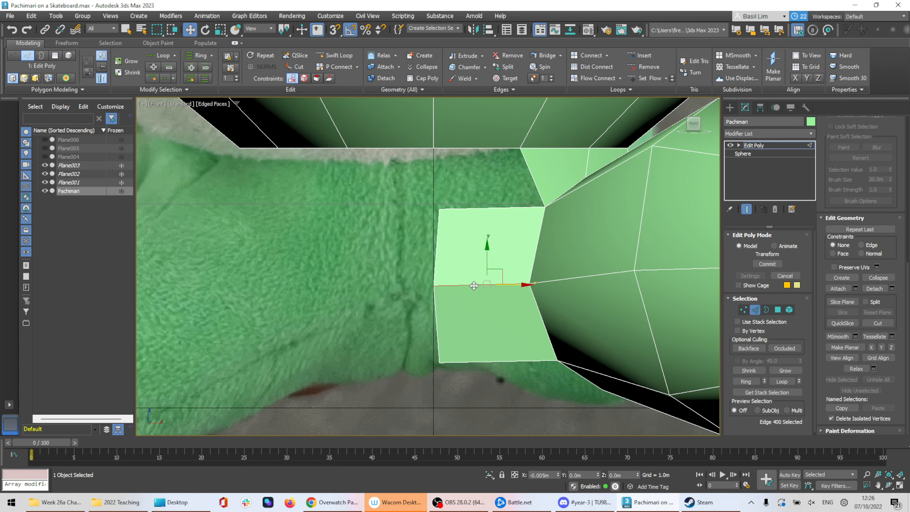
ctrl+click(539, 298)
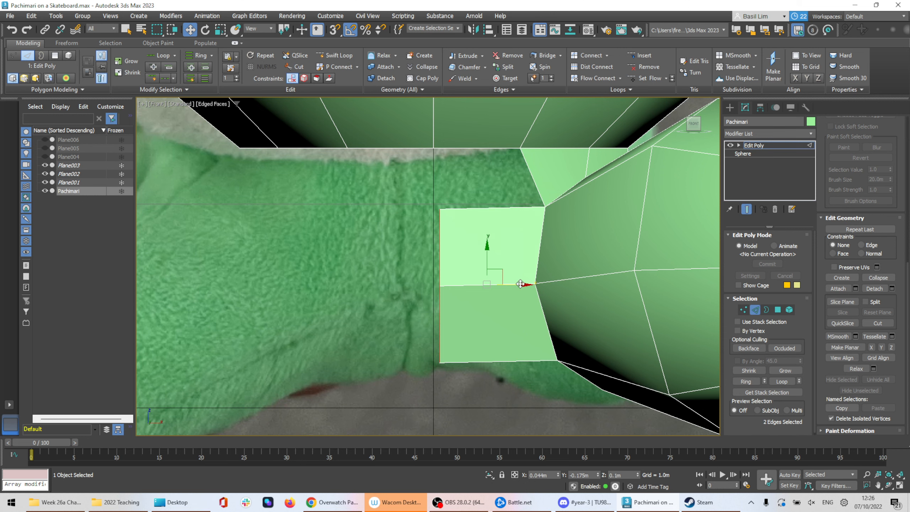
drag(521, 283, 514, 284)
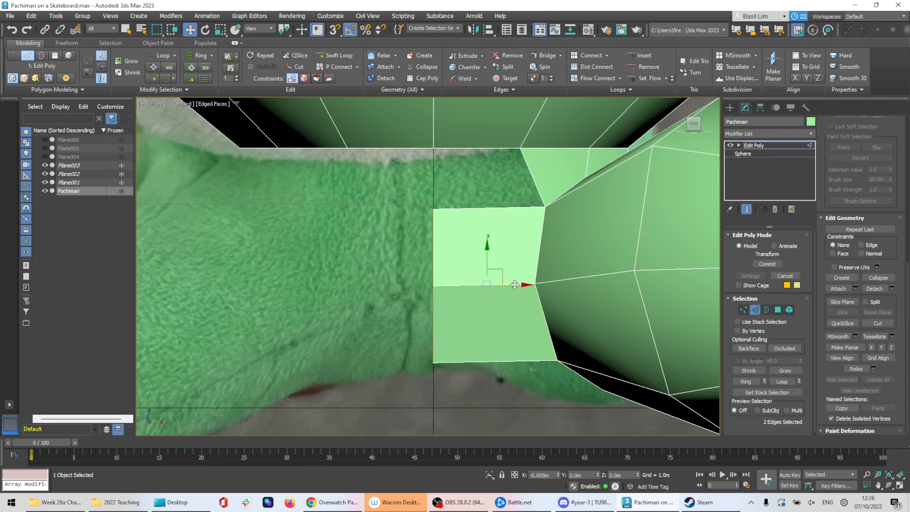
Bridge the upper edge of the new polygon strip to the body rim edge directly above it
alt+middle_drag(481, 229, 509, 230)
click(477, 206)
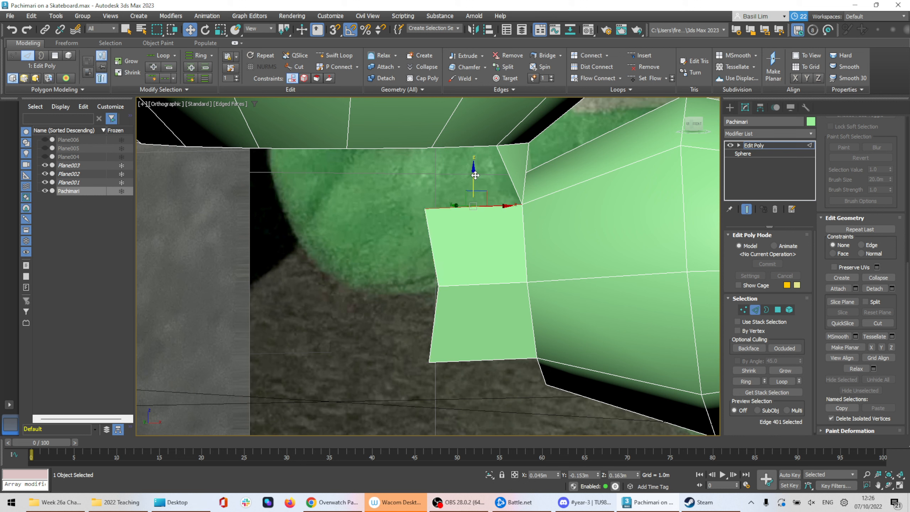
click(475, 147)
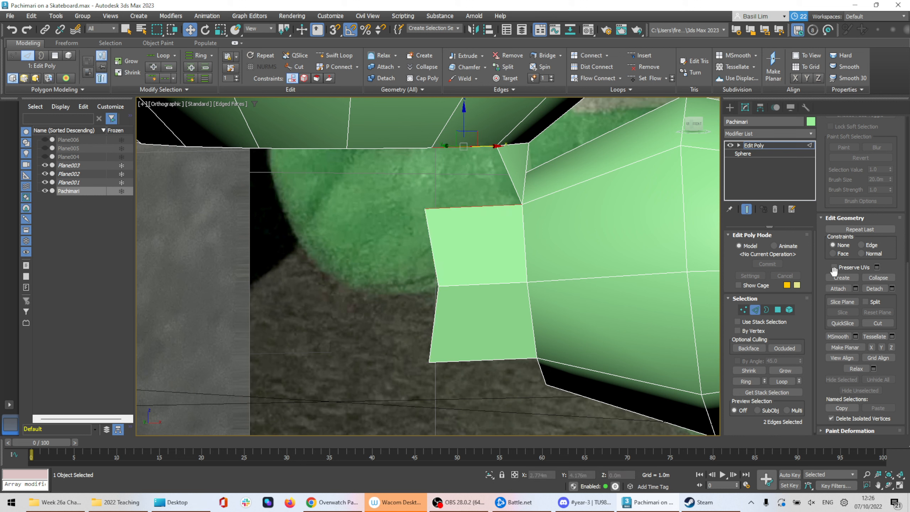
scroll(862, 258, up, 10)
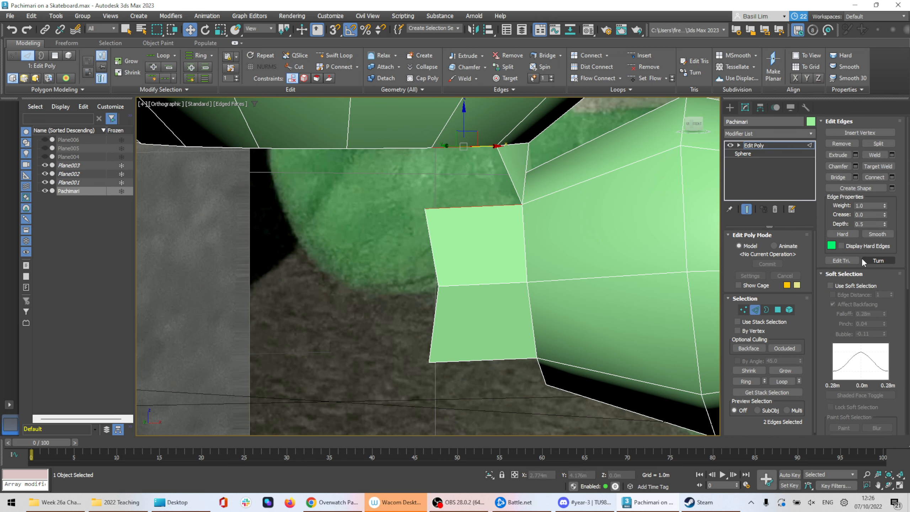
click(840, 177)
alt+middle_drag(587, 240, 440, 235)
alt+middle_drag(494, 203, 514, 201)
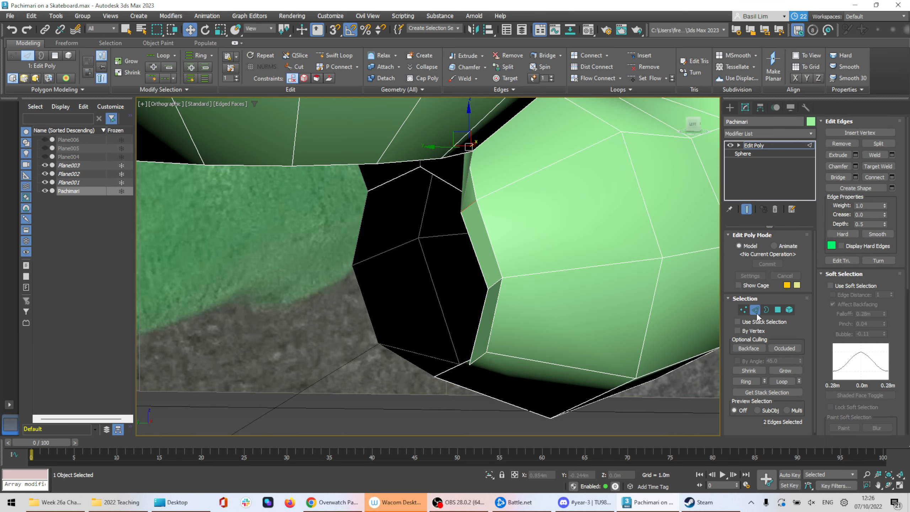
In vertex mode, shift the strip's upper and middle centre-line vertices along Y to even out its profile
click(743, 310)
click(460, 212)
alt+middle_drag(460, 212, 448, 235)
drag(438, 197, 454, 216)
alt+middle_drag(454, 215, 486, 317)
click(473, 302)
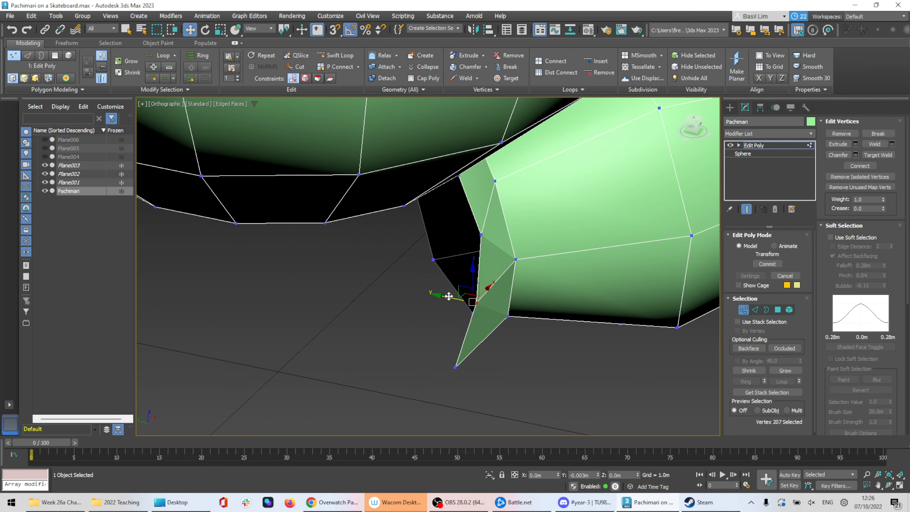
Switch to Chrome and rotate the Sketchfab Pachimari wireframe to examine its tentacle topology, then return to 3ds Max
key(alt+Tab)
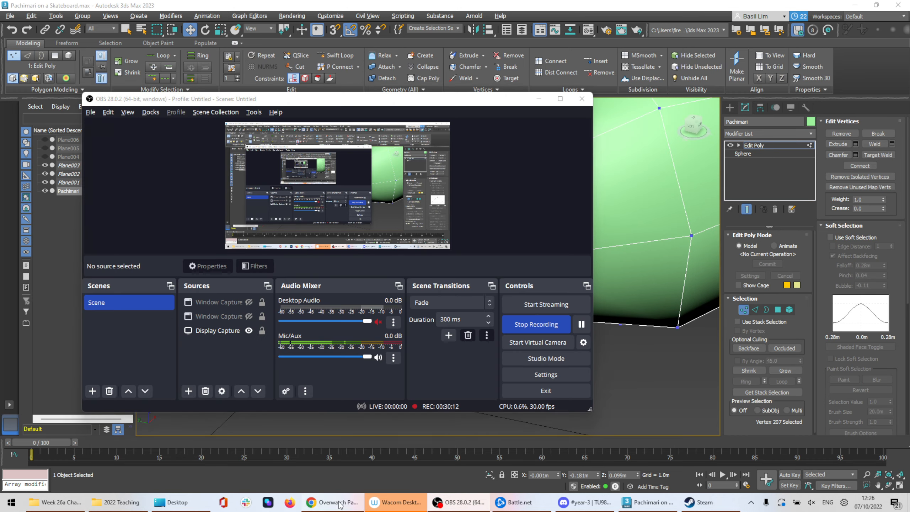
click(333, 502)
key(alt+Tab)
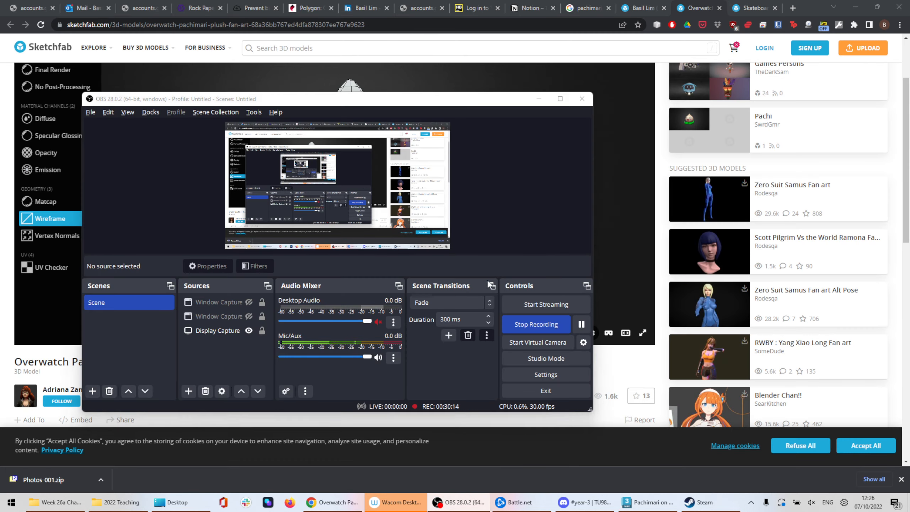
key(alt+Tab)
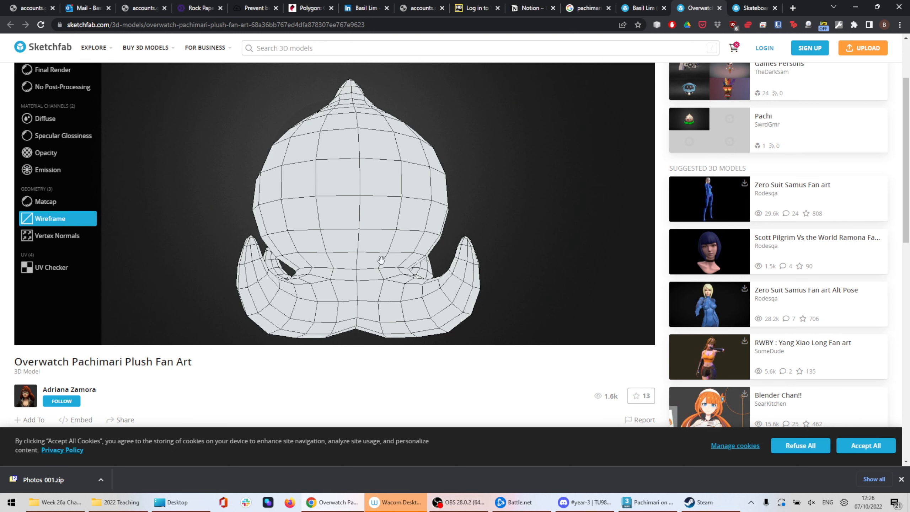
mouse_move(381, 260)
mouse_down()
mouse_move(373, 206)
mouse_move(259, 171)
mouse_up()
key(alt+Tab)
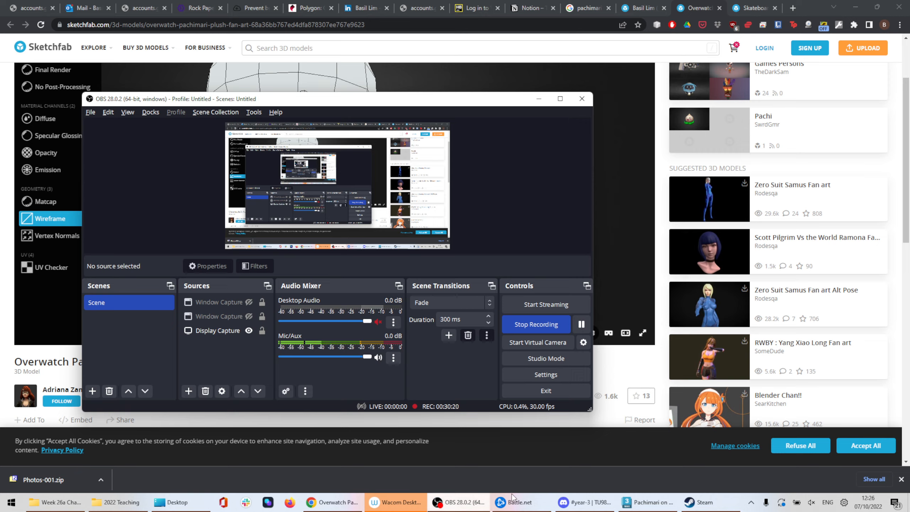
click(634, 504)
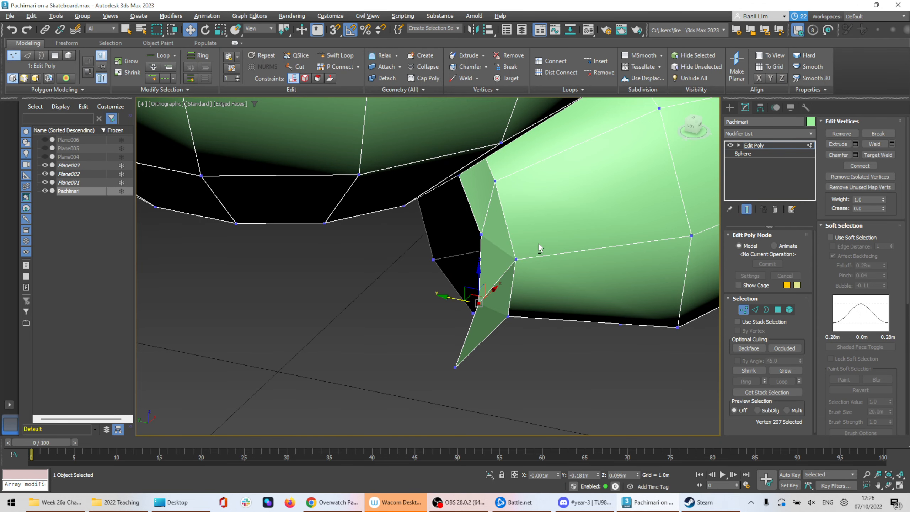
Move the strip's middle centre-line vertex slightly farther forward along Y, to about -0.187 m
alt+middle_drag(540, 248, 501, 224)
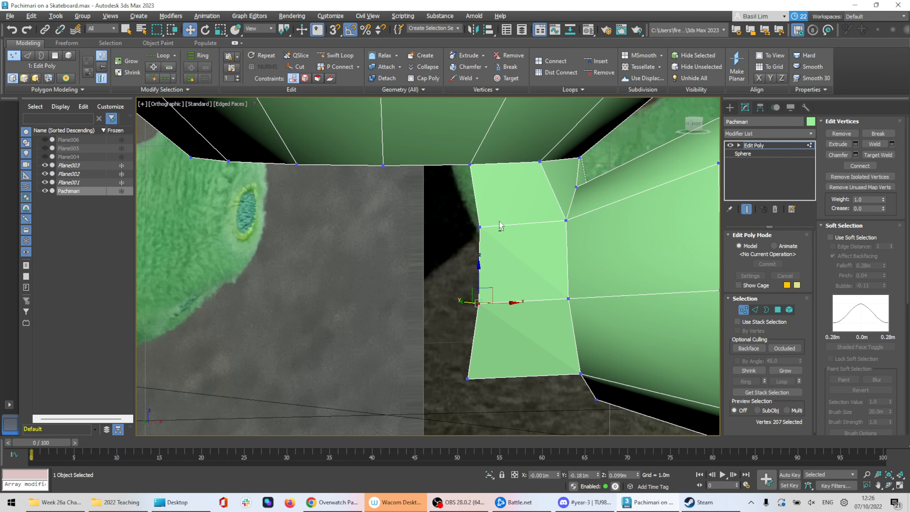
alt+middle_drag(558, 239, 620, 242)
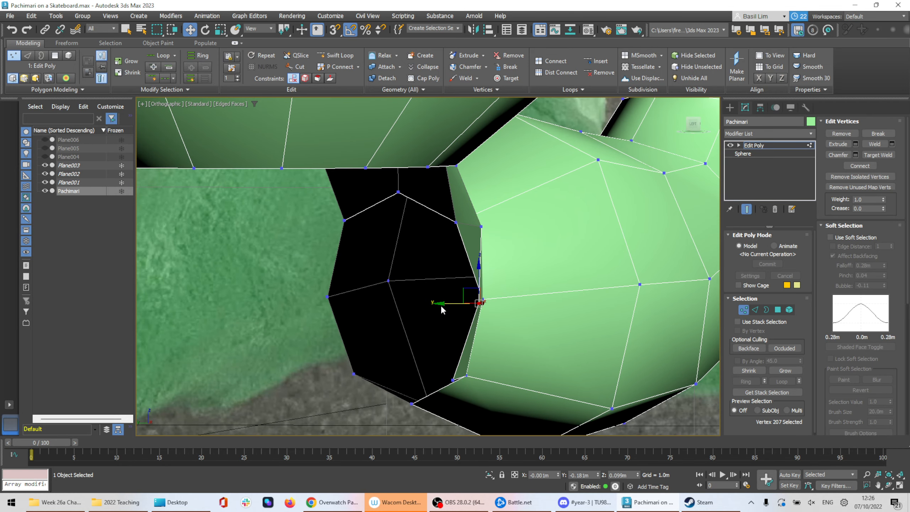
drag(445, 303, 452, 304)
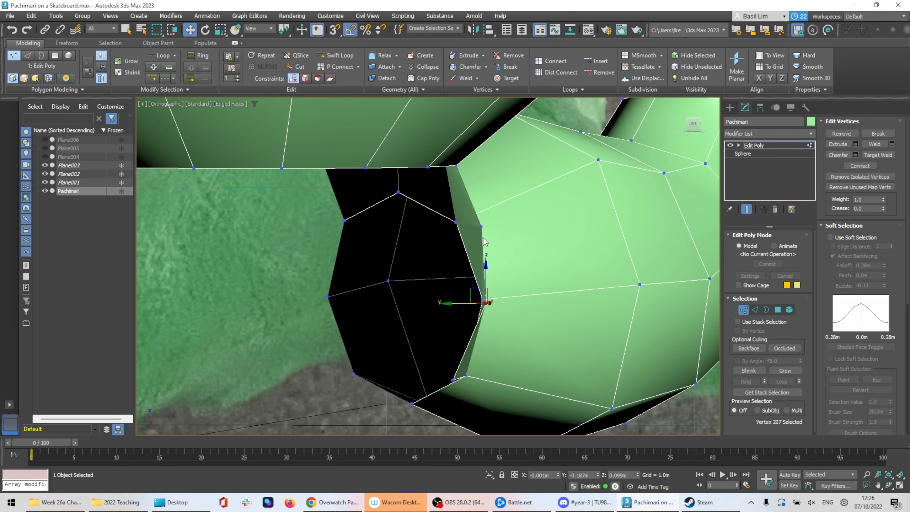
Inspect the joint around the strip's upper centre-line vertex from below, from the side and from the front
click(482, 227)
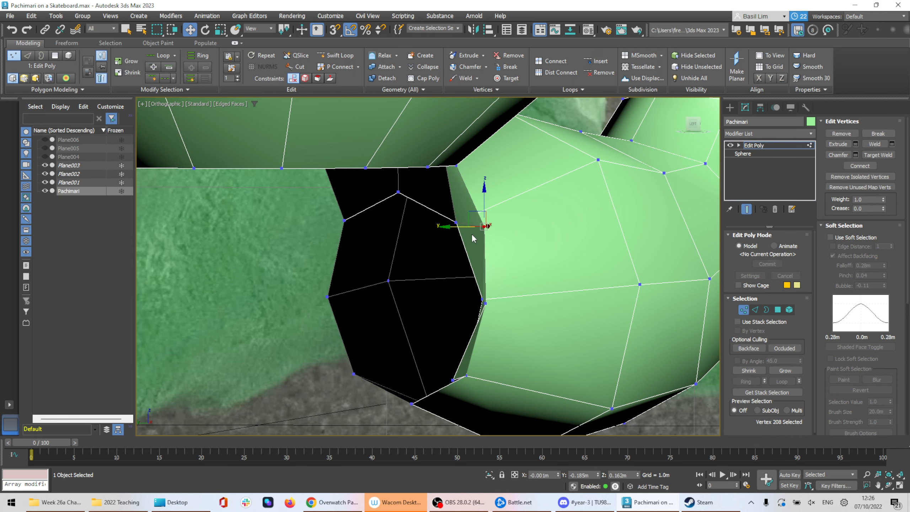
alt+middle_drag(513, 293, 496, 276)
middle_drag(526, 316, 497, 190)
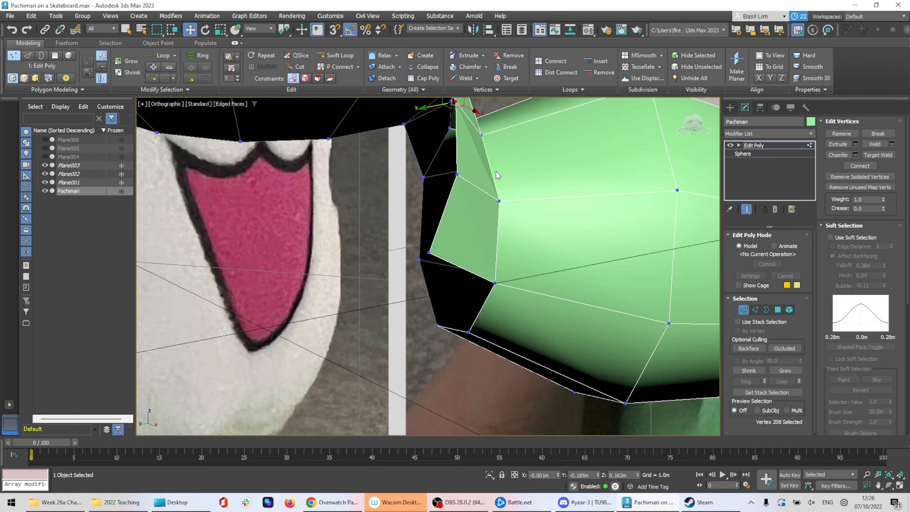
click(691, 123)
scroll(515, 158, down, 5)
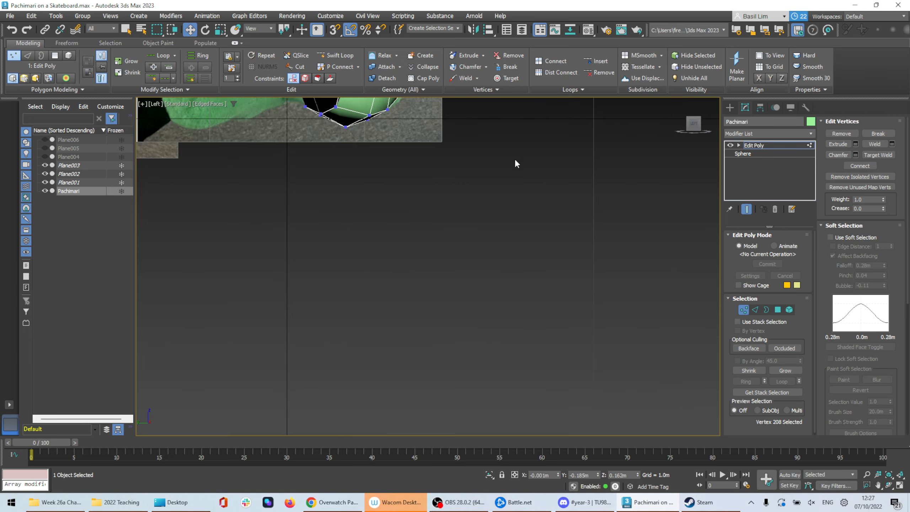
middle_drag(387, 158, 566, 277)
click(692, 124)
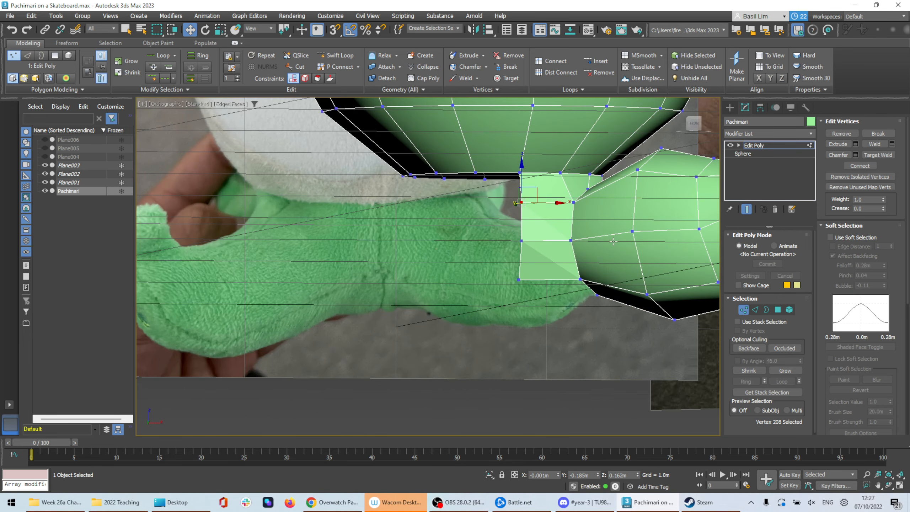
click(689, 127)
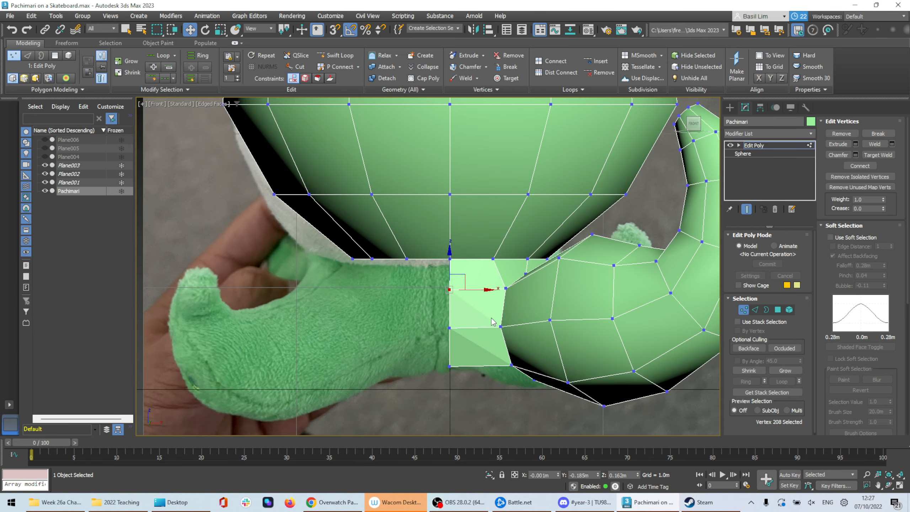
In edge mode, extend the strip's bottom edge down to ground level as a new polygon and make that edge planar in Z
scroll(534, 273, up, 8)
middle_drag(498, 304, 502, 281)
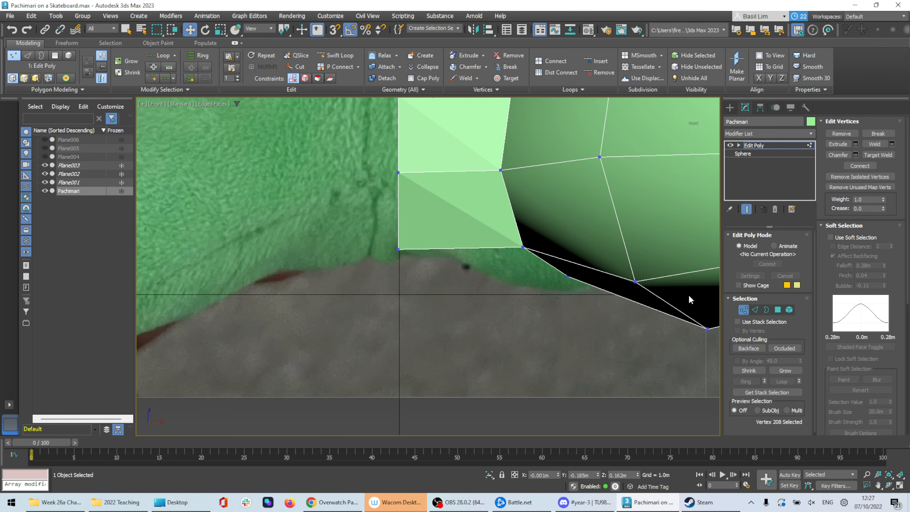
click(754, 310)
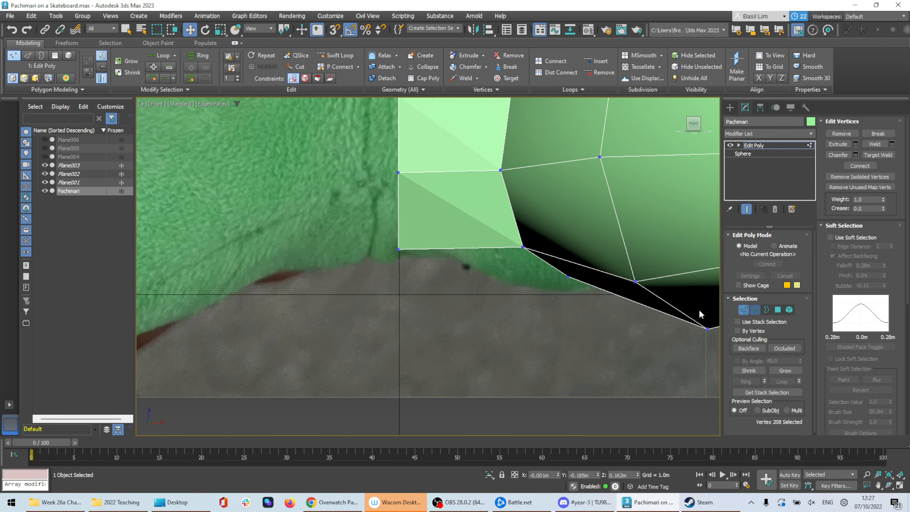
click(462, 247)
shift+drag(461, 214, 460, 258)
scroll(873, 352, down, 10)
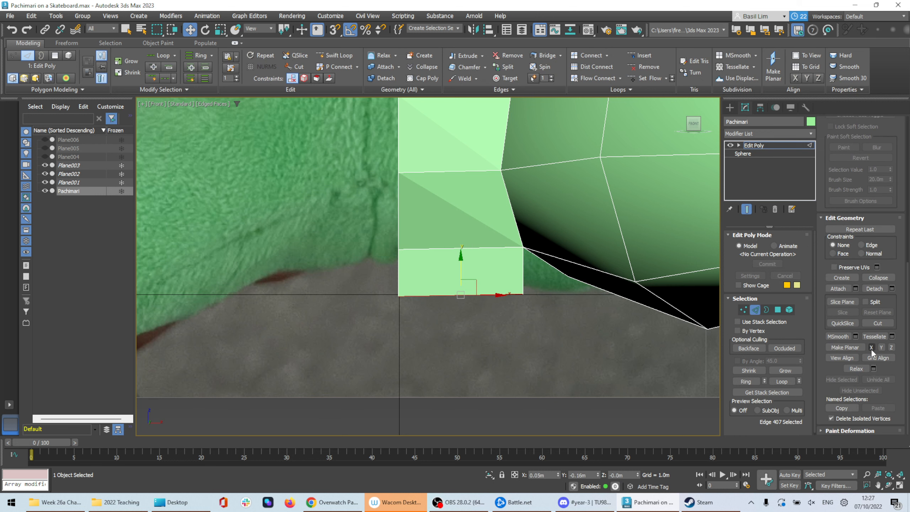
click(871, 348)
key(ctrl+z)
click(892, 348)
In vertex mode, pull the new polygon's two lower vertices back underneath, the centre-line one to Y about -0.129 m and the outer one to -0.113 m
alt+middle_drag(429, 287, 525, 289)
click(694, 124)
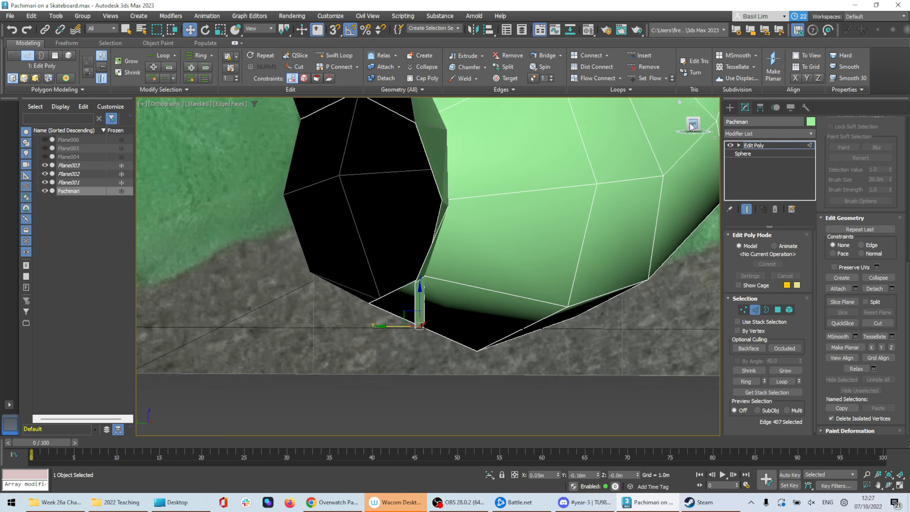
middle_drag(386, 348, 406, 315)
alt+middle_drag(479, 308, 399, 310)
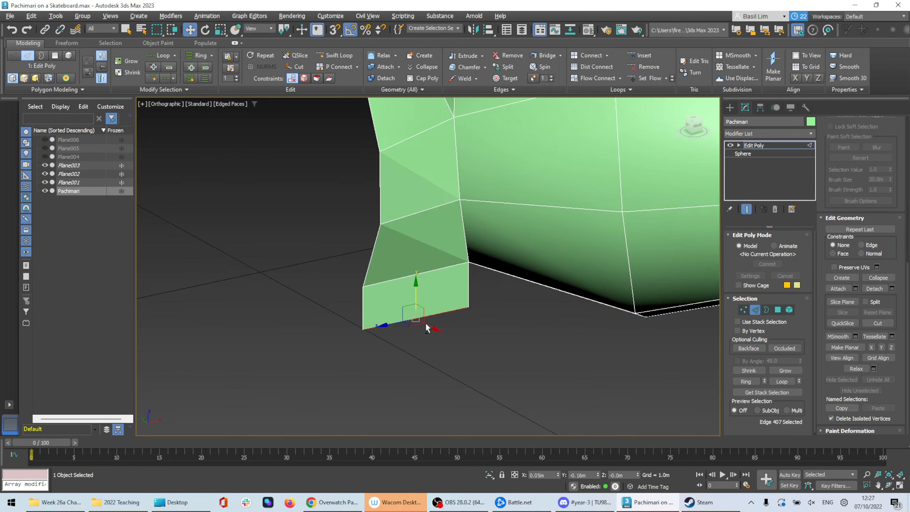
click(744, 310)
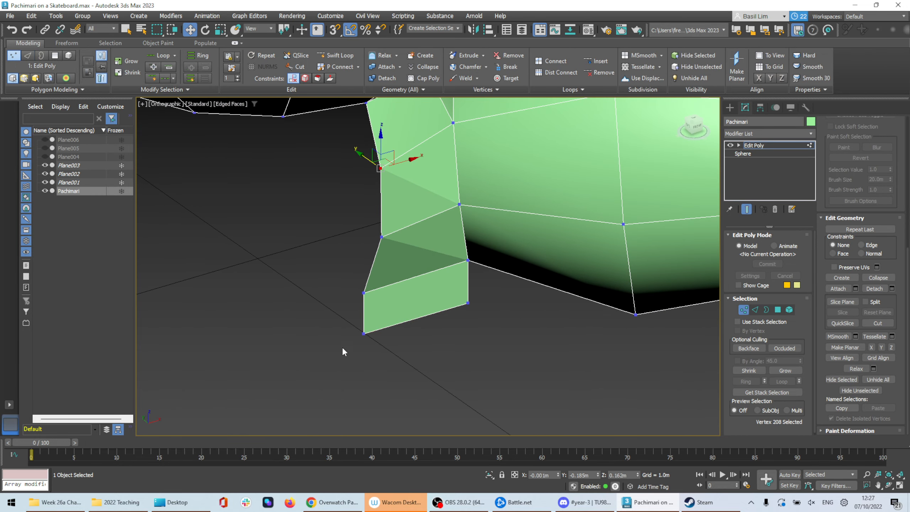
click(364, 335)
drag(347, 323, 326, 308)
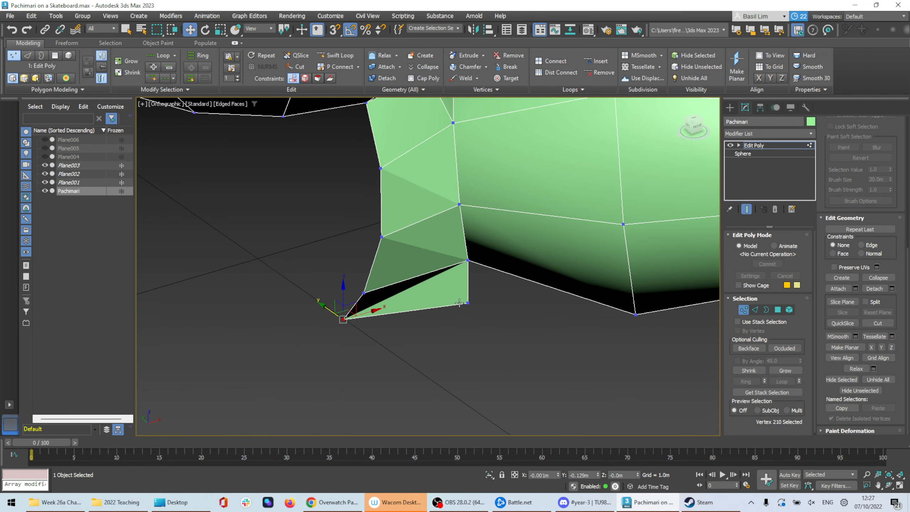
click(468, 303)
drag(453, 290, 416, 272)
alt+middle_drag(425, 338, 470, 321)
scroll(525, 288, down, 5)
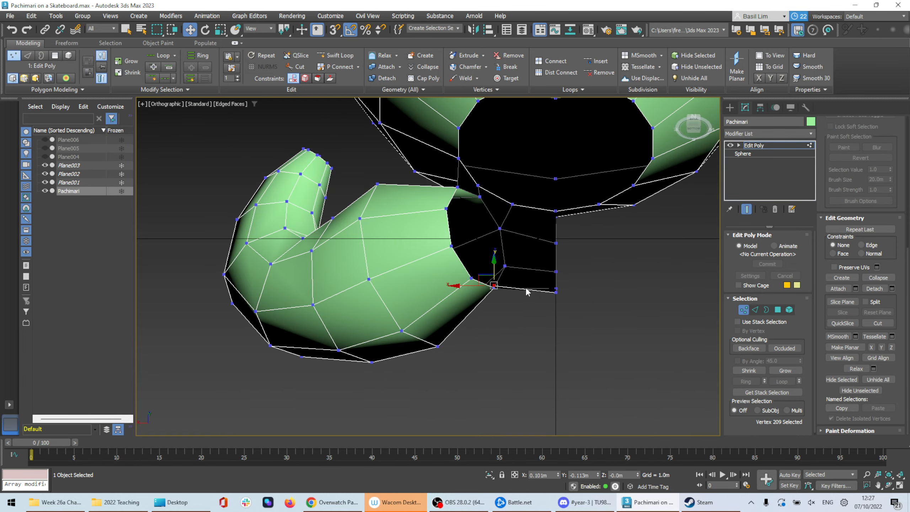
scroll(498, 276, up, 5)
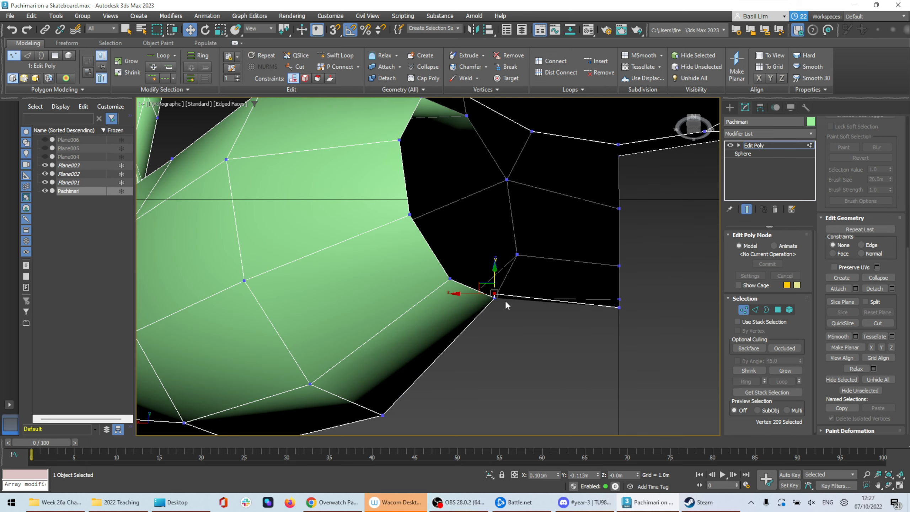
alt+middle_drag(505, 300, 508, 266)
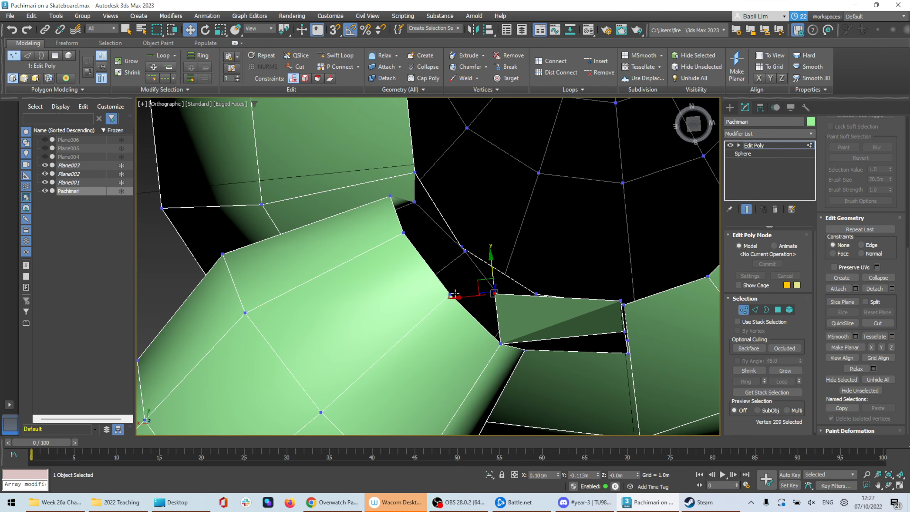
scroll(455, 294, up, 3)
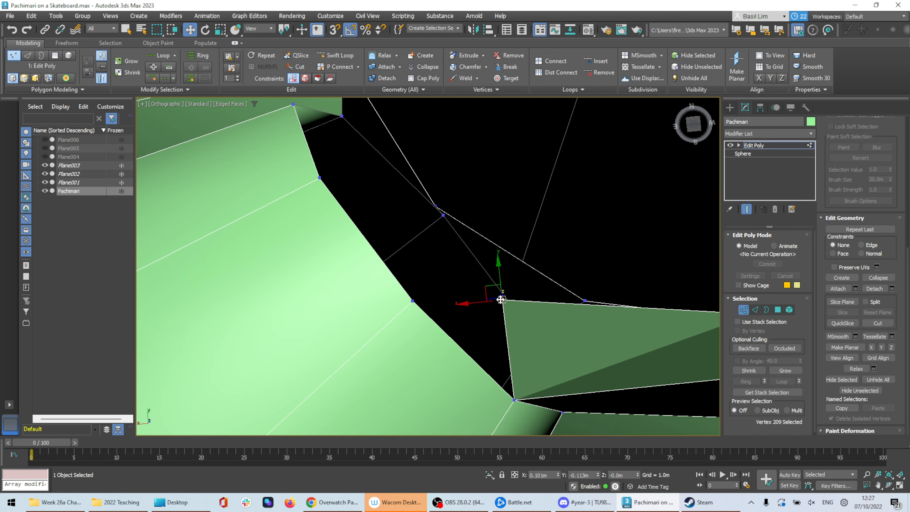
click(459, 502)
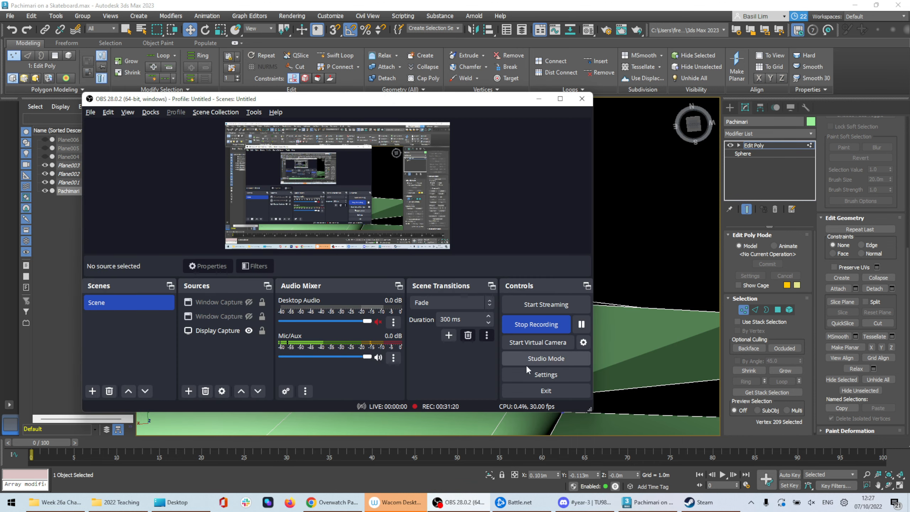
click(601, 94)
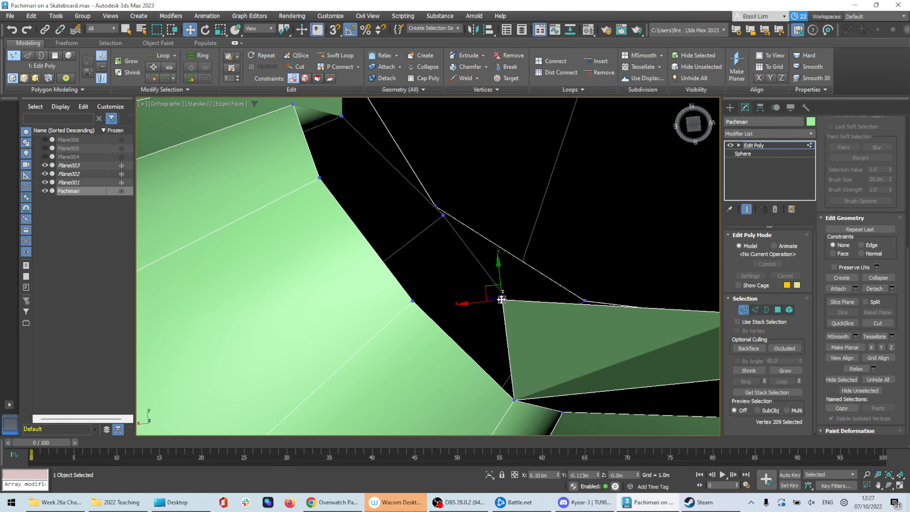
Try to line up the new polygon's free outer vertex by hand with the neighbouring vertex on the tentacle rim
drag(494, 291, 397, 289)
alt+middle_drag(399, 291, 427, 342)
drag(412, 291, 404, 258)
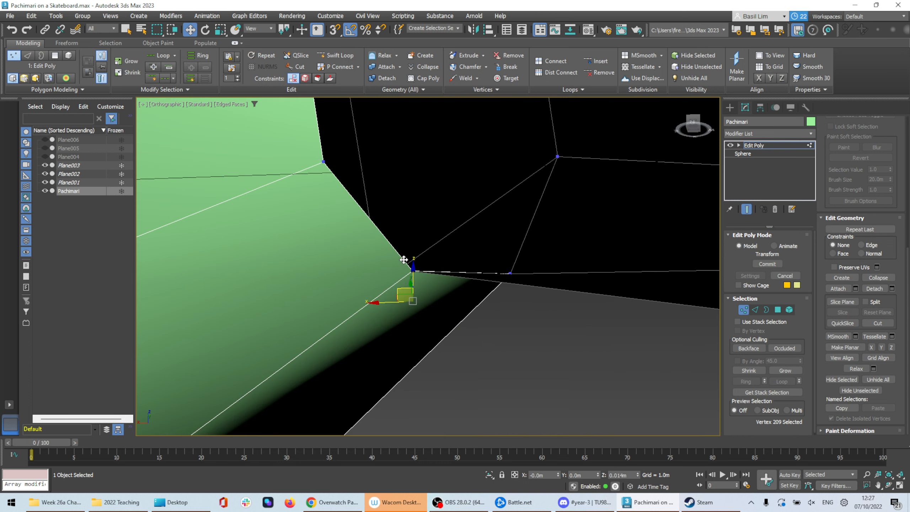
alt+middle_drag(444, 297, 422, 272)
drag(412, 261, 530, 255)
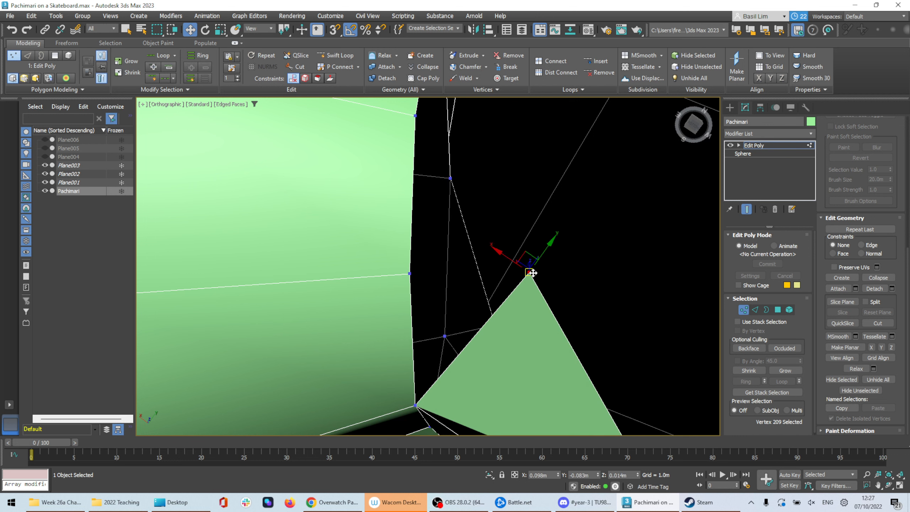
scroll(521, 297, down, 5)
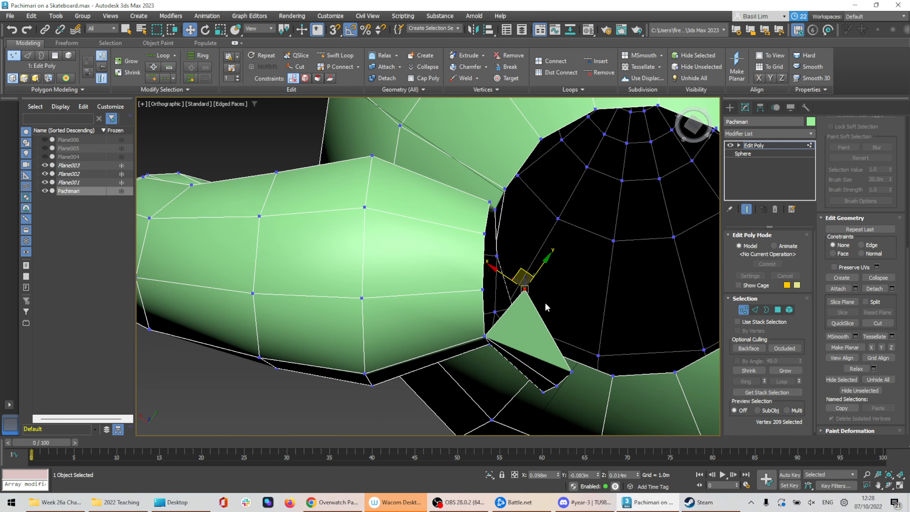
scroll(526, 296, up, 5)
Target Weld the new polygon's free outer vertex to the adjacent vertex on the tentacle's open rim
right_click(491, 276)
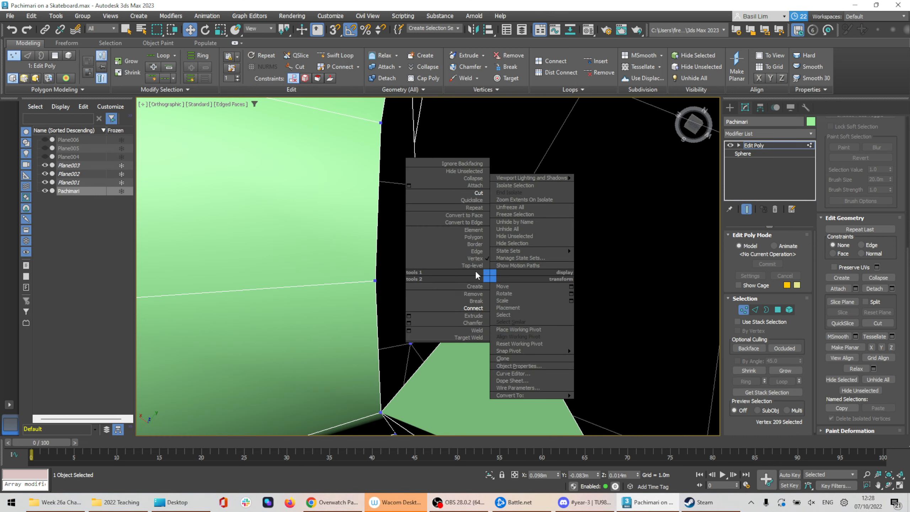
click(467, 338)
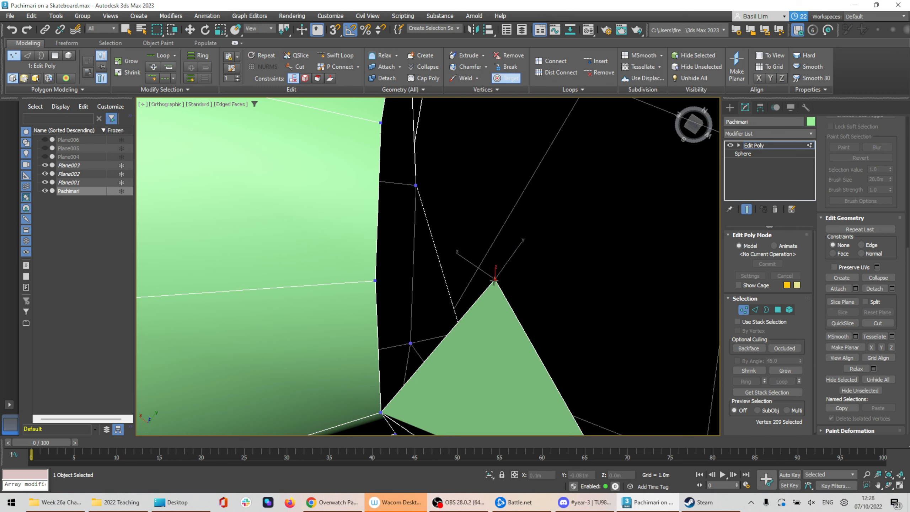
click(377, 280)
scroll(511, 297, down, 3)
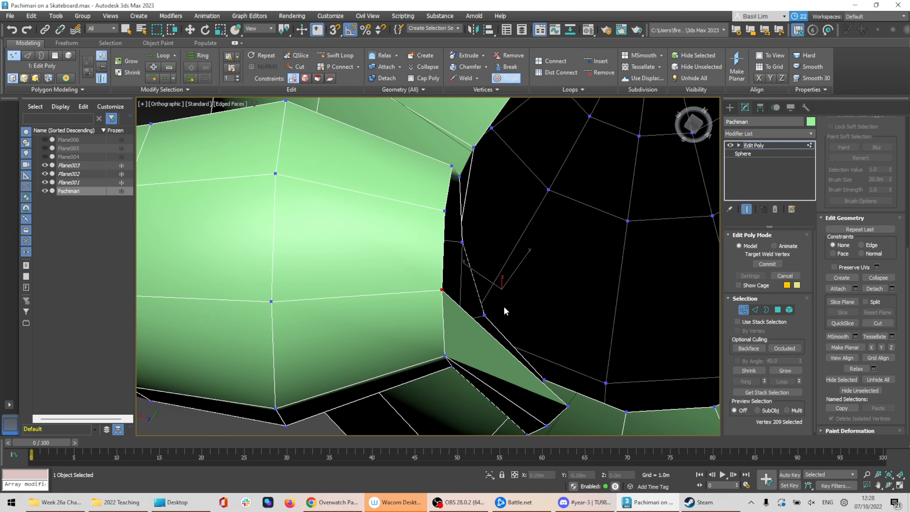
Examine the welded polygon and the body's open underside from below to judge how the body edges meet the centre line
alt+middle_drag(517, 365, 554, 292)
middle_drag(554, 291, 535, 255)
scroll(494, 339, down, 5)
scroll(447, 332, up, 5)
click(693, 123)
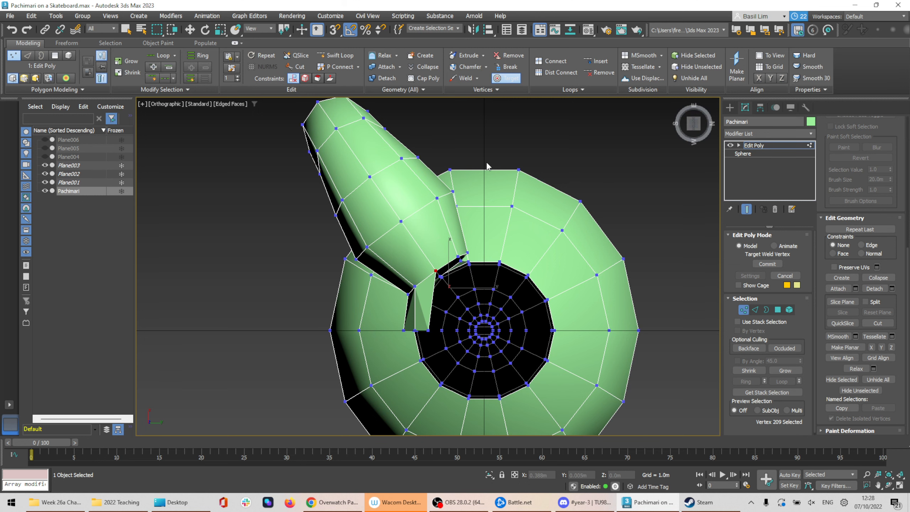
middle_drag(526, 310, 519, 340)
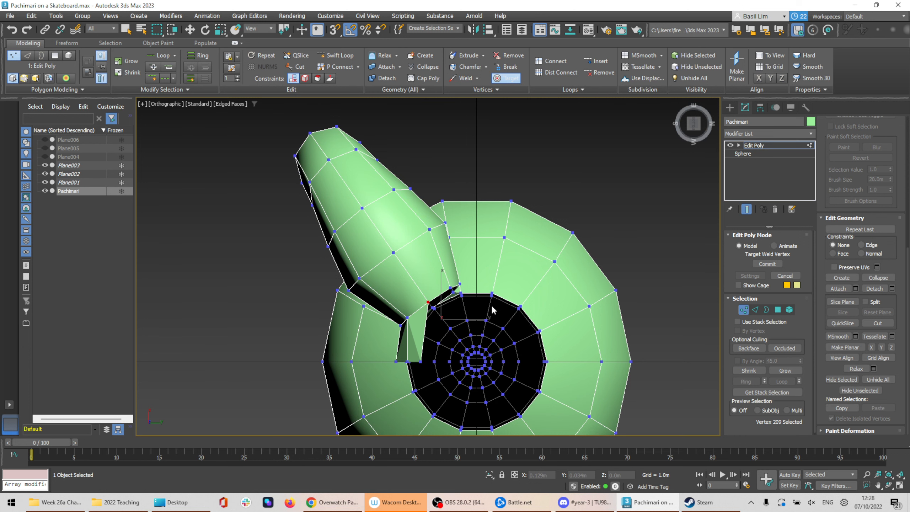
middle_drag(506, 270, 496, 195)
scroll(491, 201, down, 2)
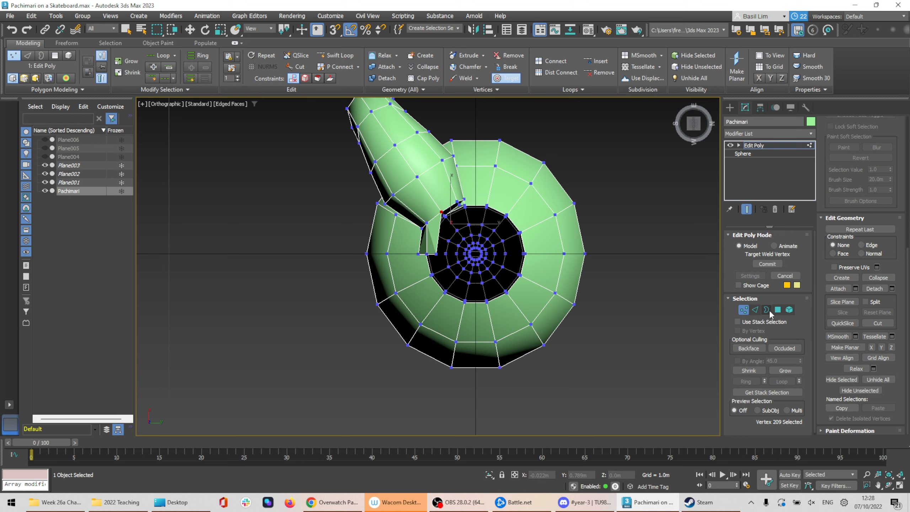
In edge mode, select the body edges that cross the centre line at the rim and on the outer rings
click(756, 309)
key(w)
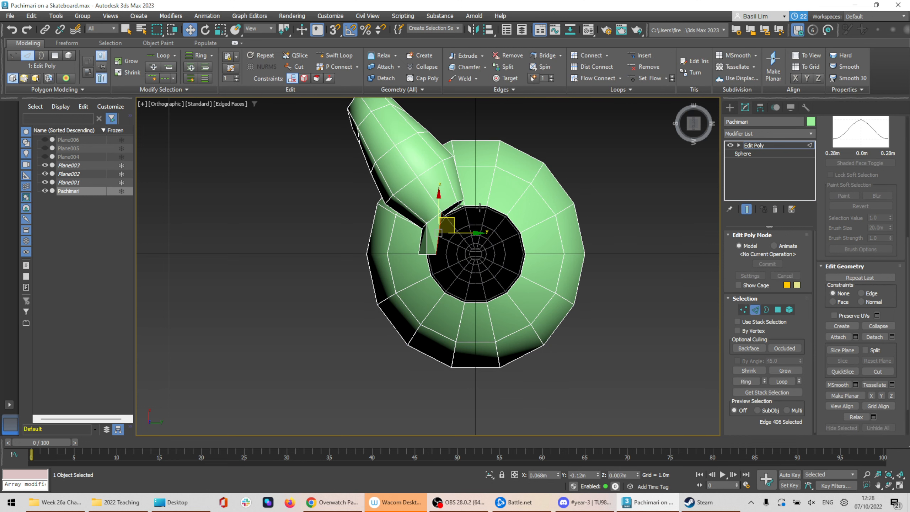
click(480, 207)
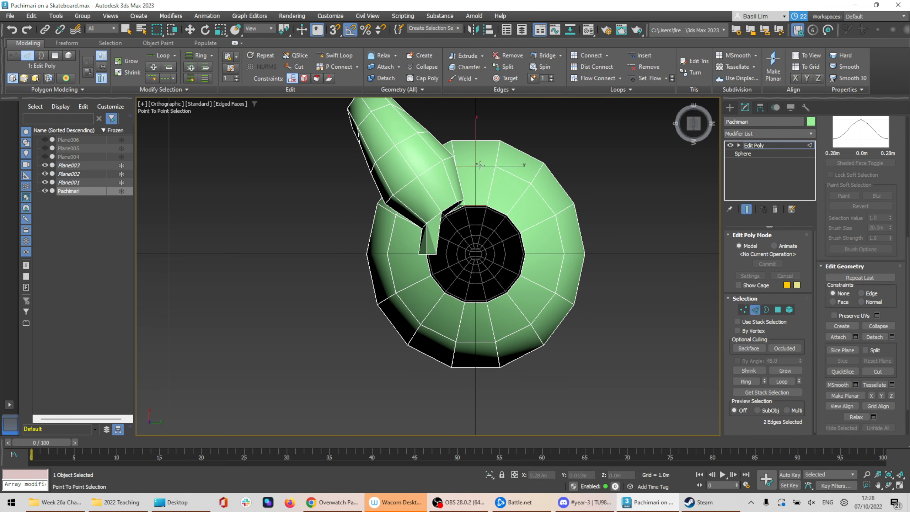
drag(478, 232, 478, 233)
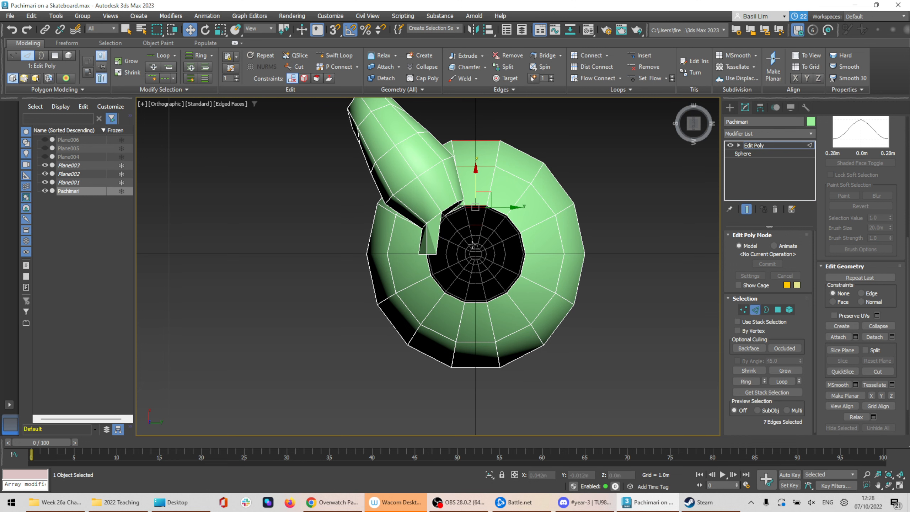
ctrl+drag(472, 286, 482, 401)
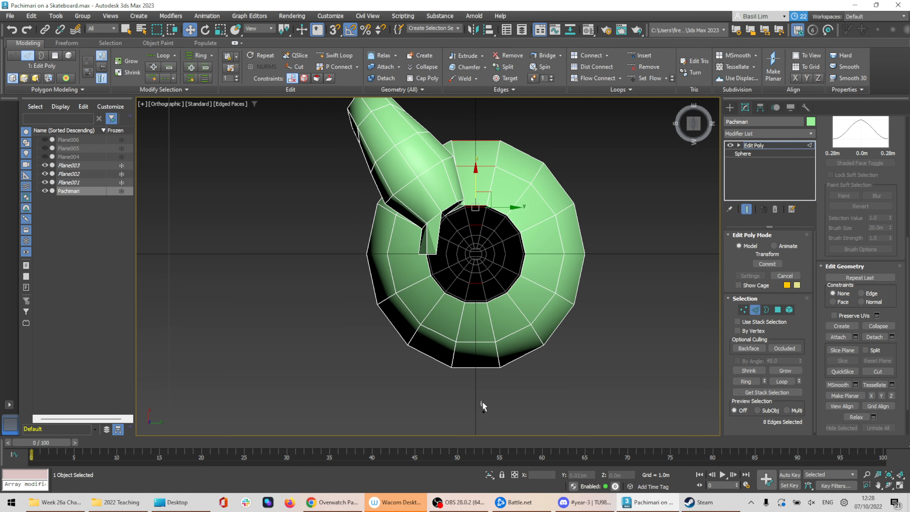
ctrl+drag(472, 305, 473, 294)
Add the edges that cross the centre line on the body's inner rings to the current edge selection
scroll(473, 293, up, 8)
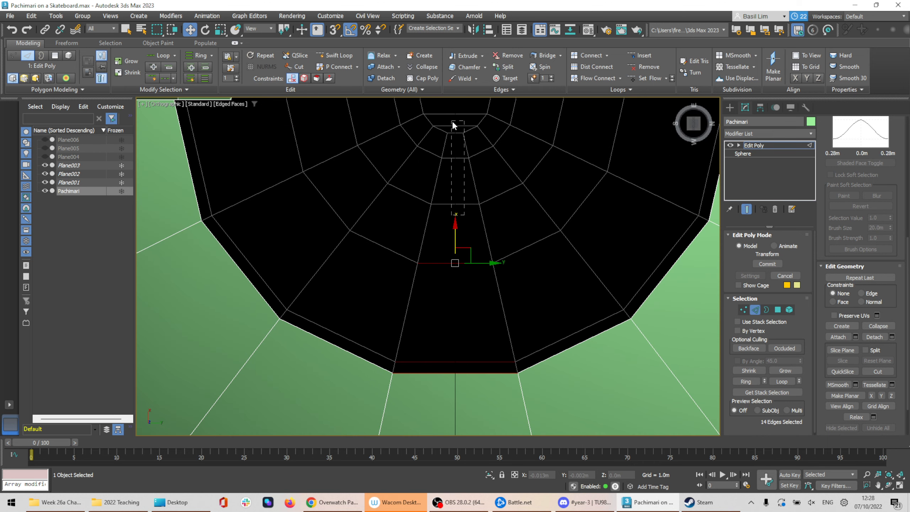
ctrl+drag(452, 124, 450, 125)
alt+click(467, 148)
alt+click(470, 130)
middle_drag(511, 130, 526, 328)
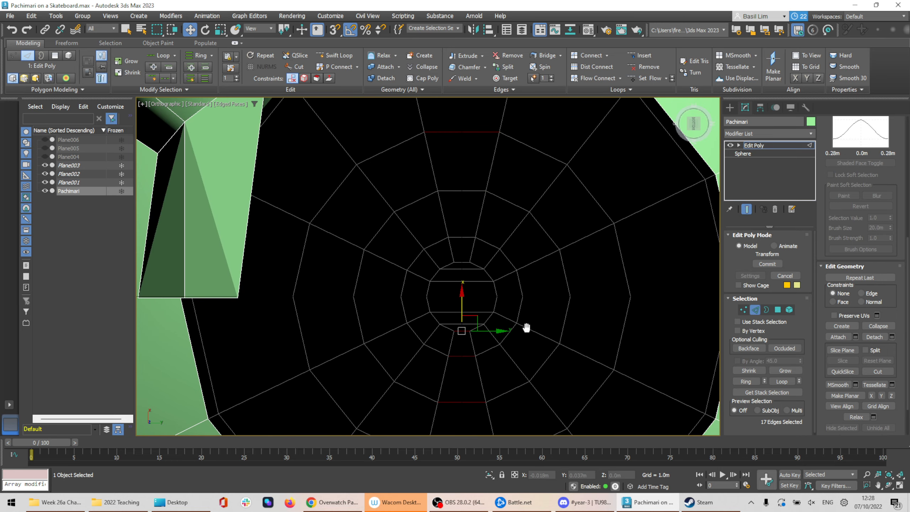
ctrl+click(461, 267)
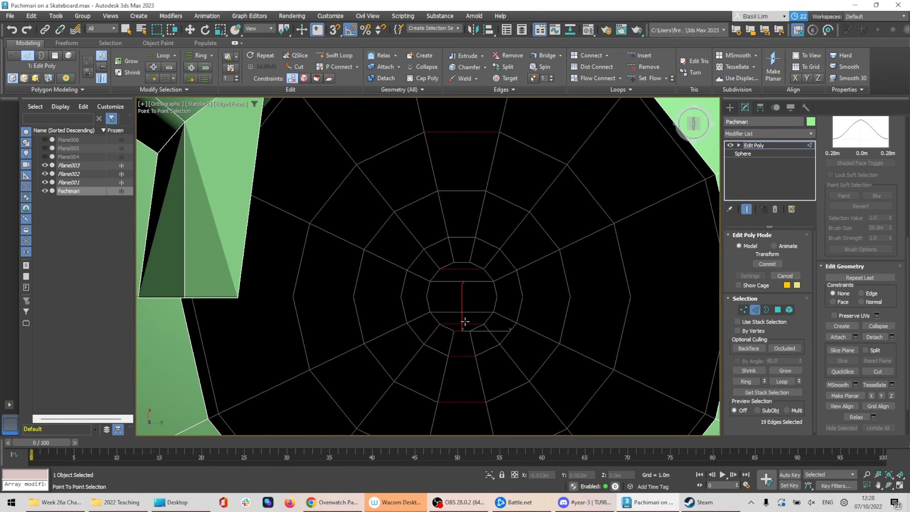
right_click(463, 309)
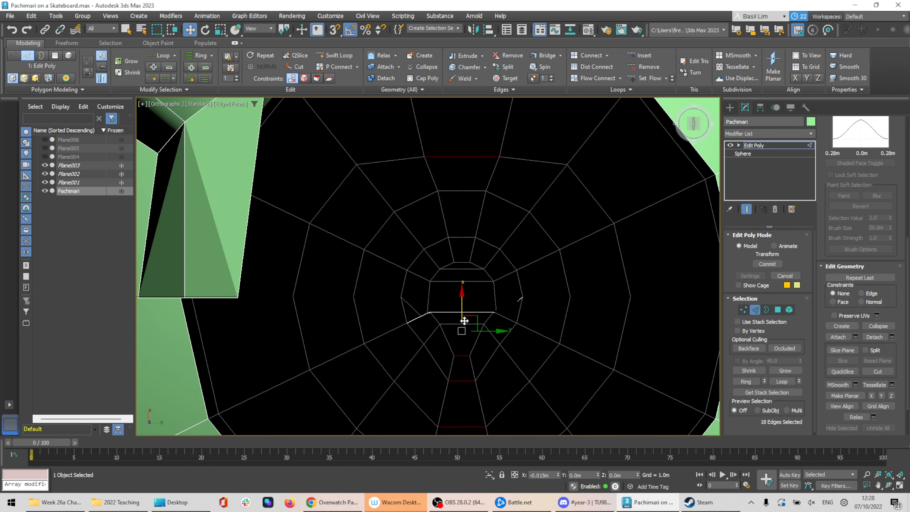
key(ctrl+z)
ctrl+click(450, 271)
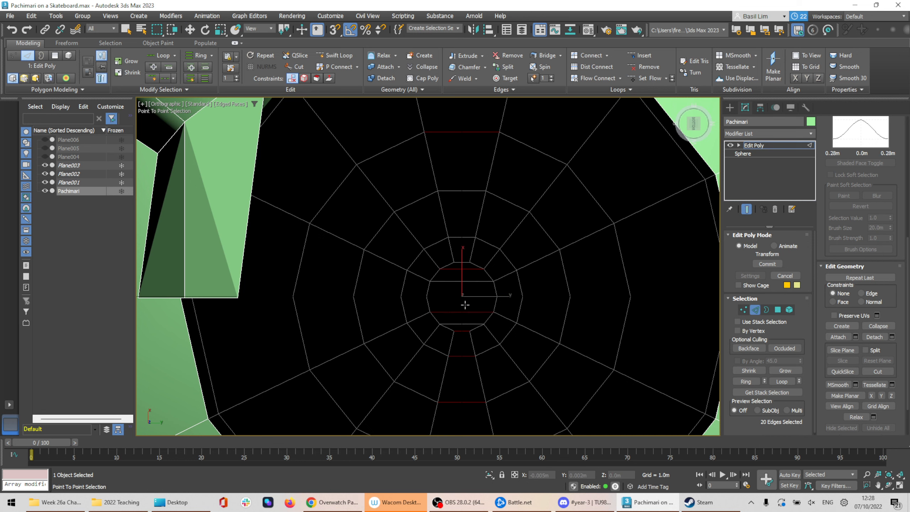
right_click(465, 305)
Add the remaining centre-crossing edges around the body's pointed tip to the edge selection
alt+middle_drag(465, 304, 488, 236)
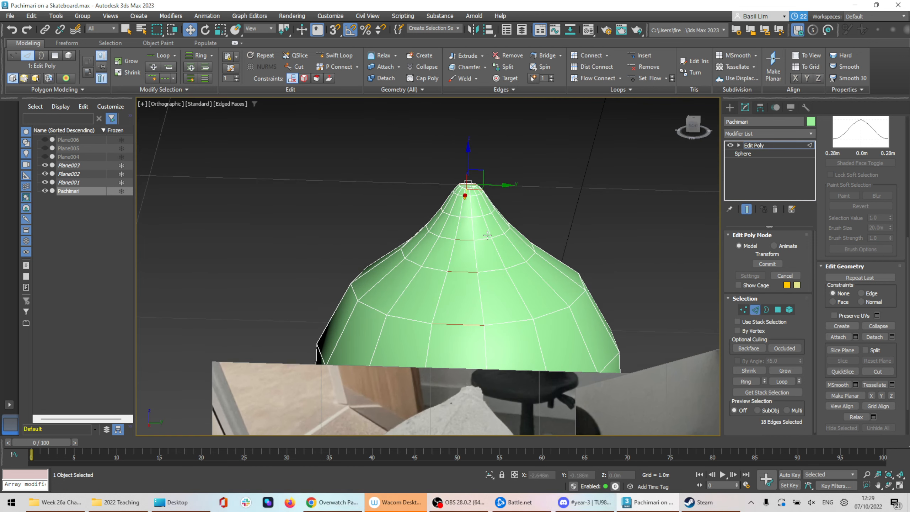
scroll(460, 216, up, 3)
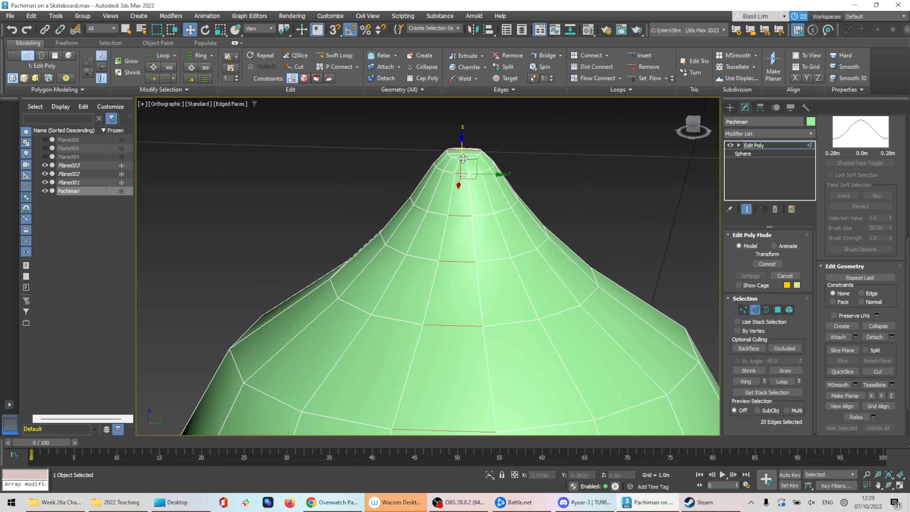
scroll(462, 172, up, 3)
ctrl+click(482, 200)
alt+middle_drag(501, 215, 476, 240)
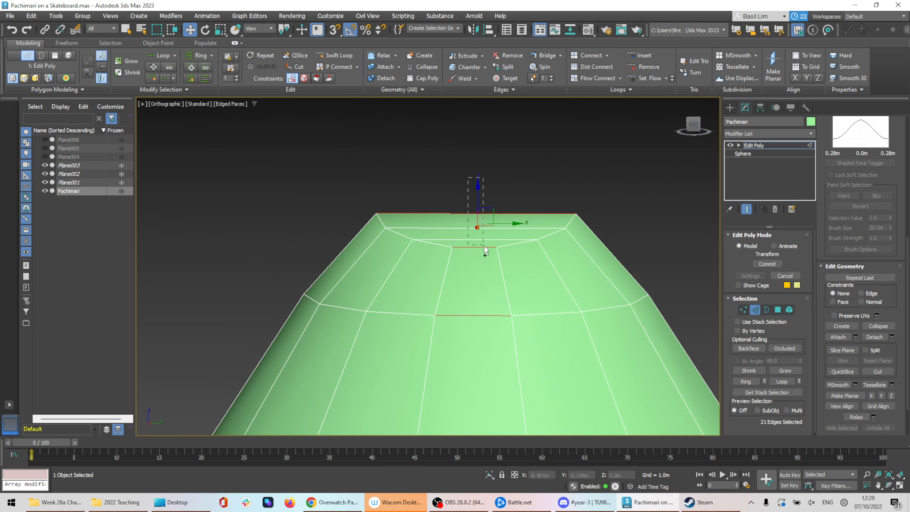
ctrl+drag(484, 246, 484, 247)
scroll(483, 247, down, 3)
alt+middle_drag(483, 247, 513, 178)
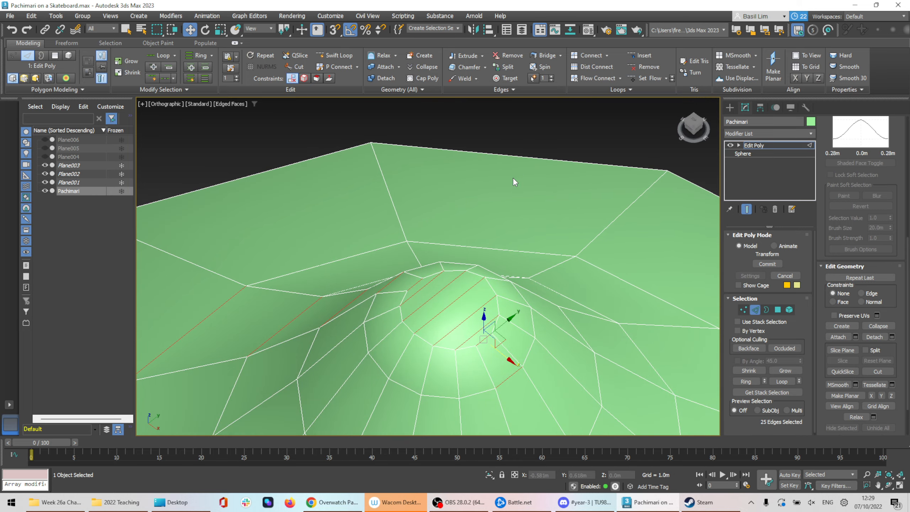
Connect the selected centre-crossing edges to add an edge loop along the body's centre line
scroll(510, 271, down, 2)
alt+middle_drag(510, 272, 584, 254)
scroll(575, 291, down, 6)
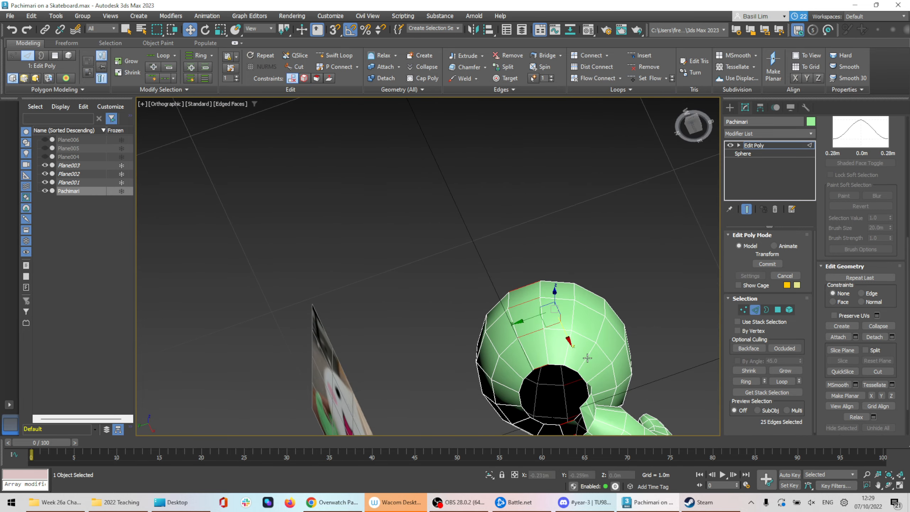
alt+middle_drag(589, 359, 596, 330)
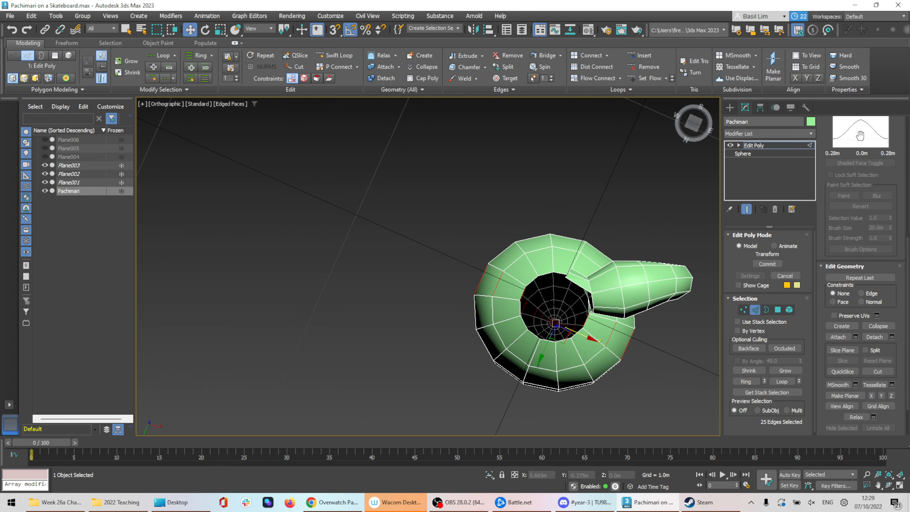
scroll(860, 135, up, 5)
click(874, 172)
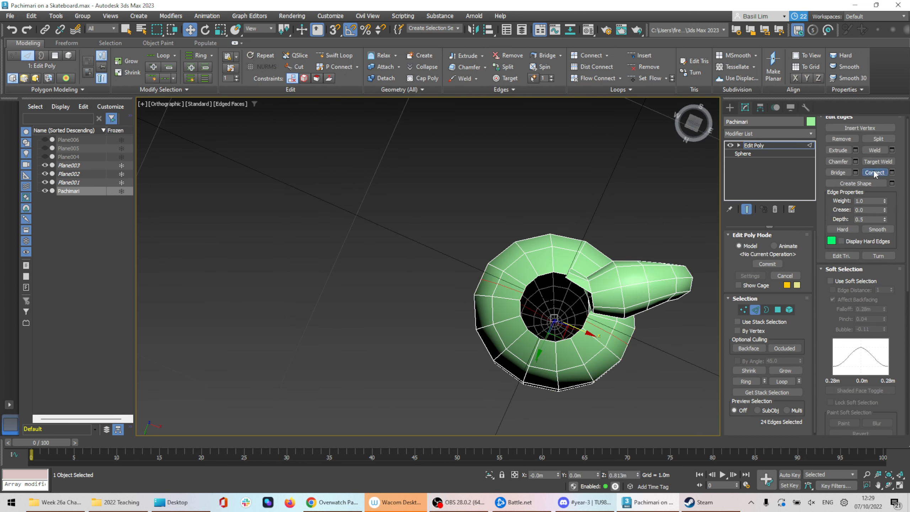
Scale the new centre edge loop slightly outward along X to keep the body's rounded shape
alt+middle_drag(617, 344, 606, 347)
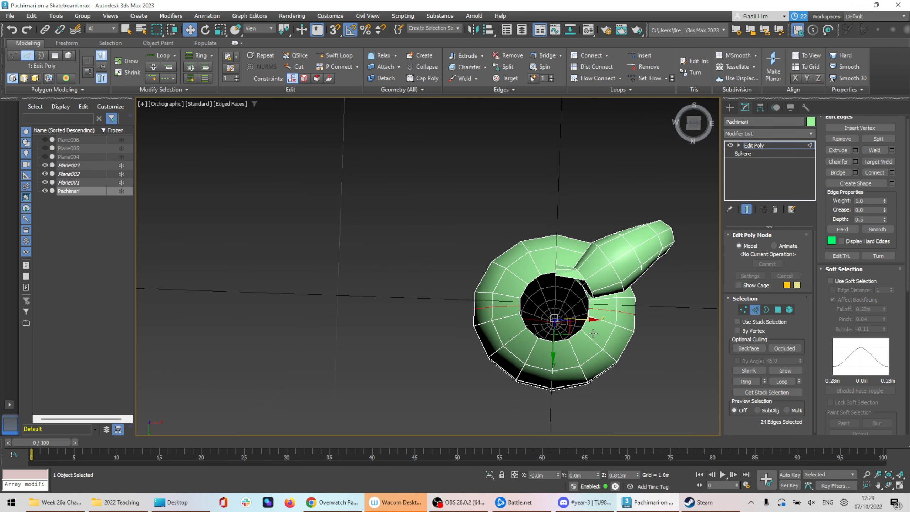
scroll(593, 333, up, 3)
key(r)
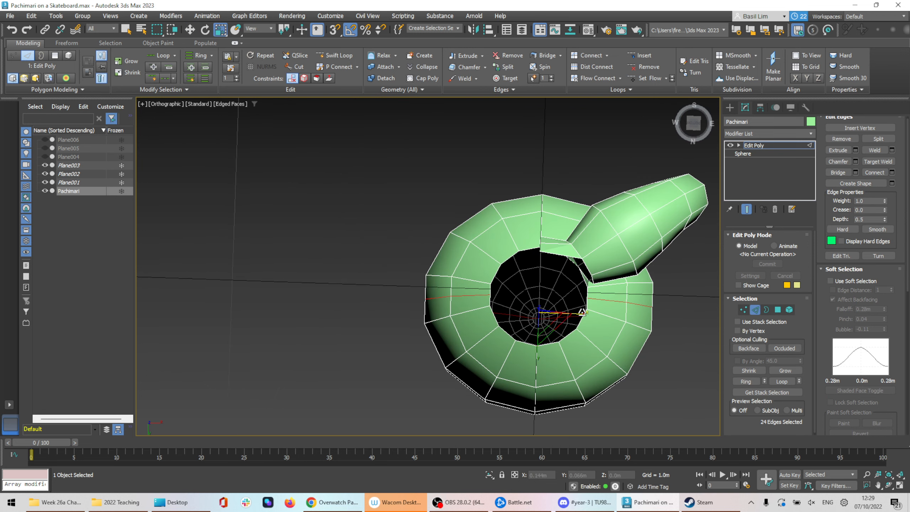
drag(582, 311, 582, 311)
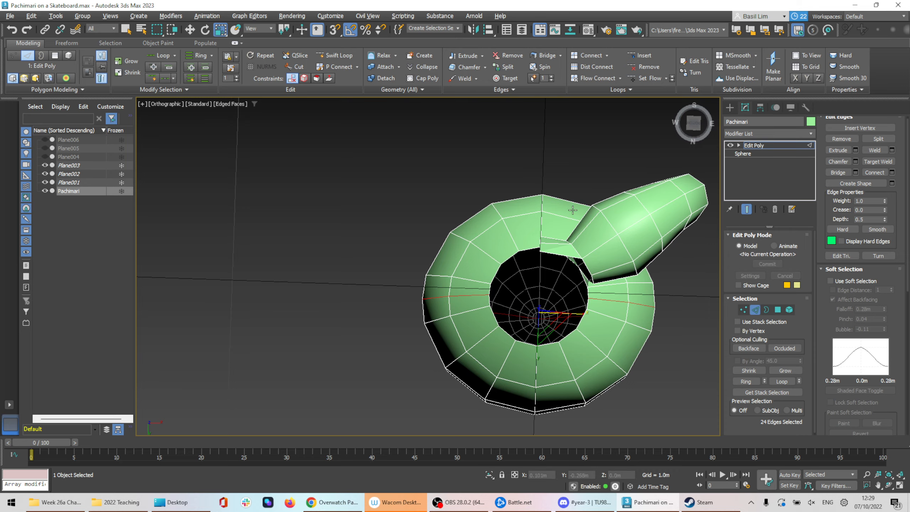
Examine the tentacle's junction with the body from below, checking the edge loop and neighbouring polygon beside the open rim
alt+middle_drag(583, 316, 495, 195)
scroll(495, 196, up, 3)
middle_drag(507, 230, 518, 298)
scroll(442, 266, up, 3)
alt+middle_drag(439, 266, 483, 198)
scroll(472, 210, down, 5)
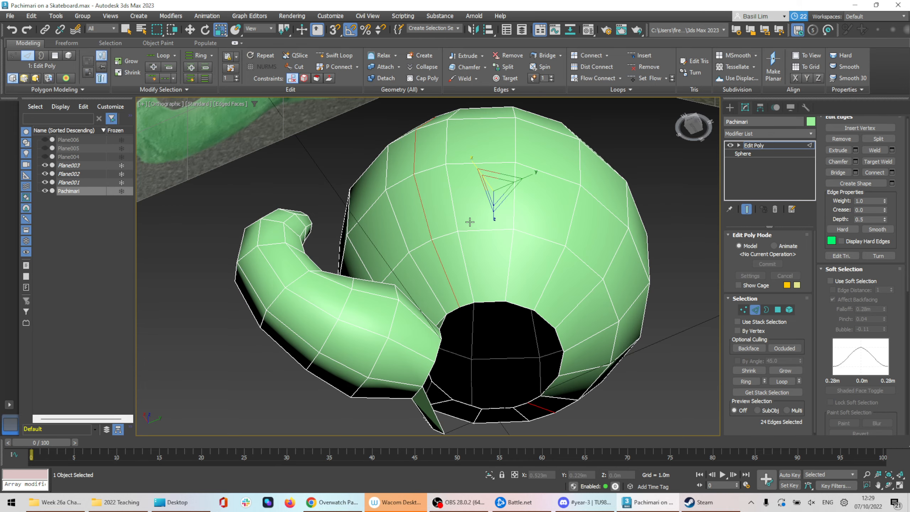
double_click(429, 283)
alt+middle_drag(473, 279, 467, 326)
scroll(464, 363, up, 2)
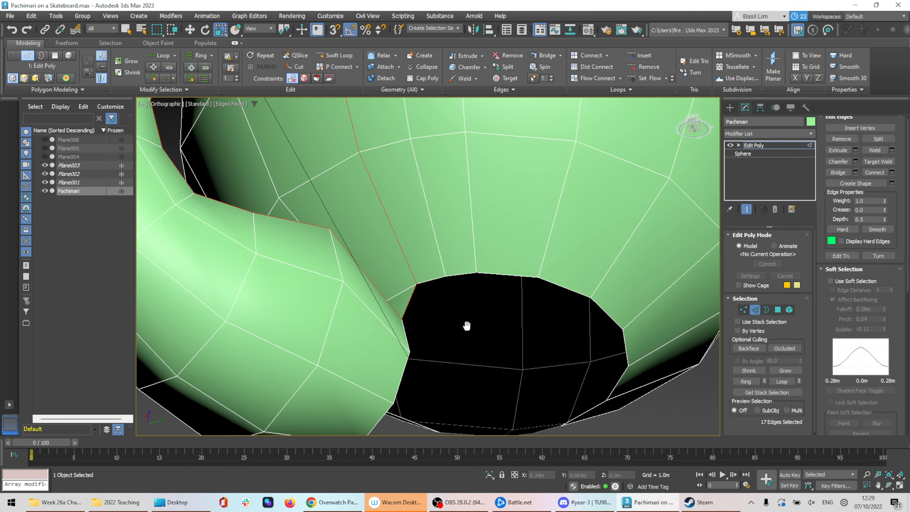
scroll(458, 333, down, 4)
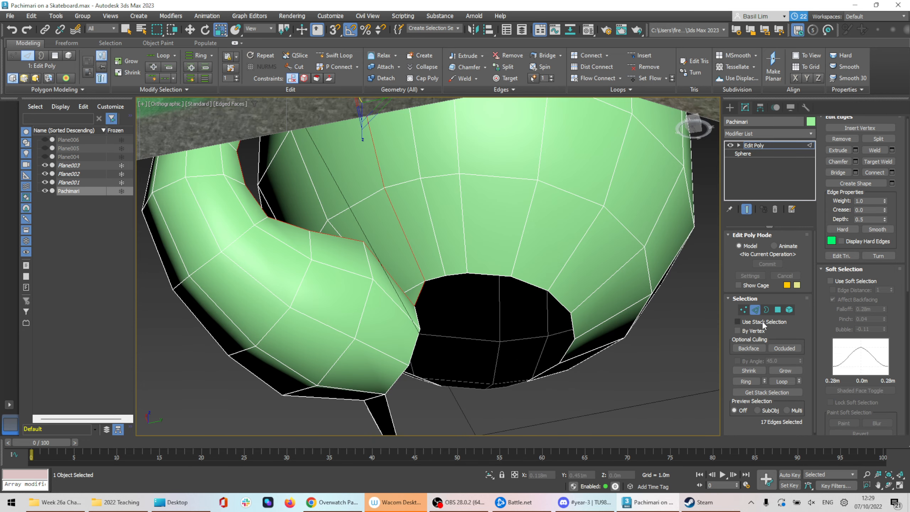
click(778, 309)
click(419, 316)
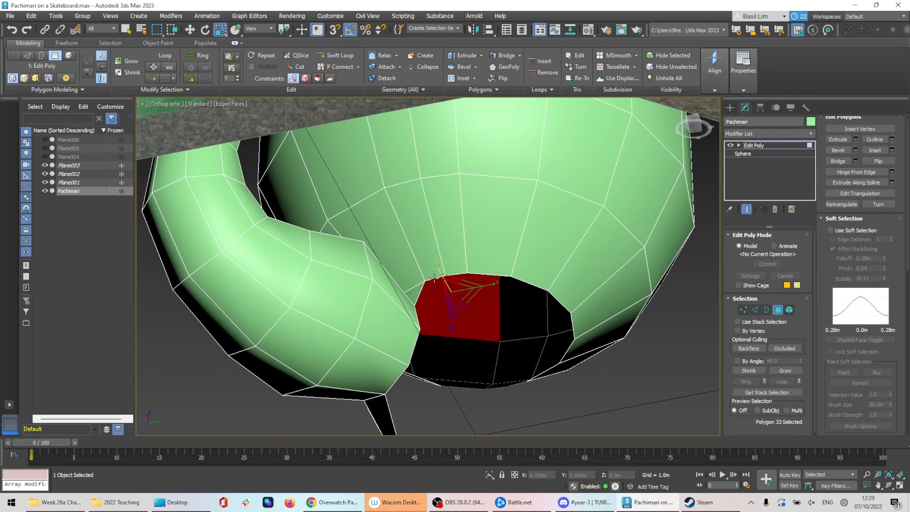
key(2)
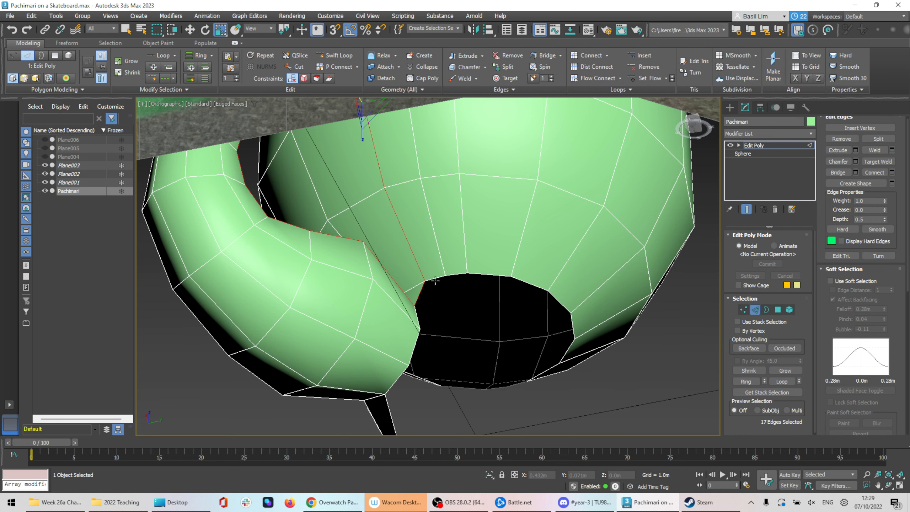
Try to bridge the body's rim edge beside the centre line to the tentacle's nearby rim edge
click(428, 305)
ctrl+click(418, 315)
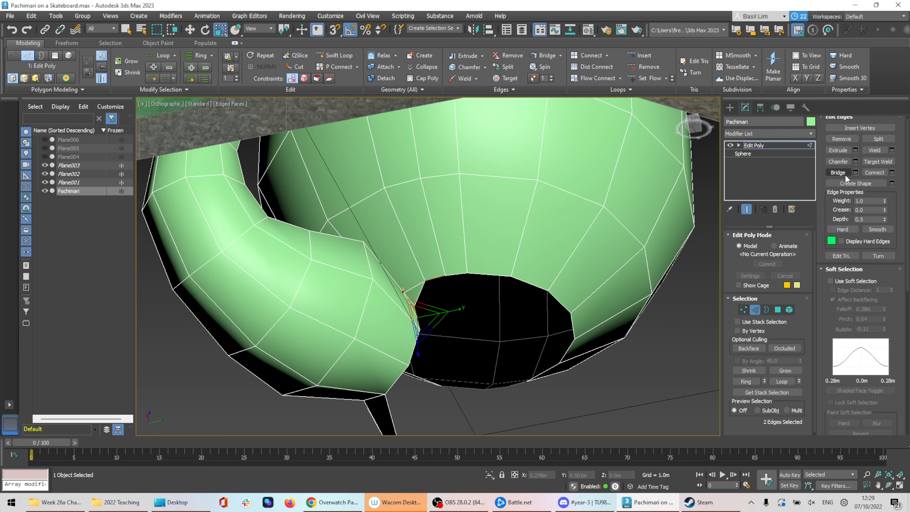
middle_drag(466, 312, 494, 288)
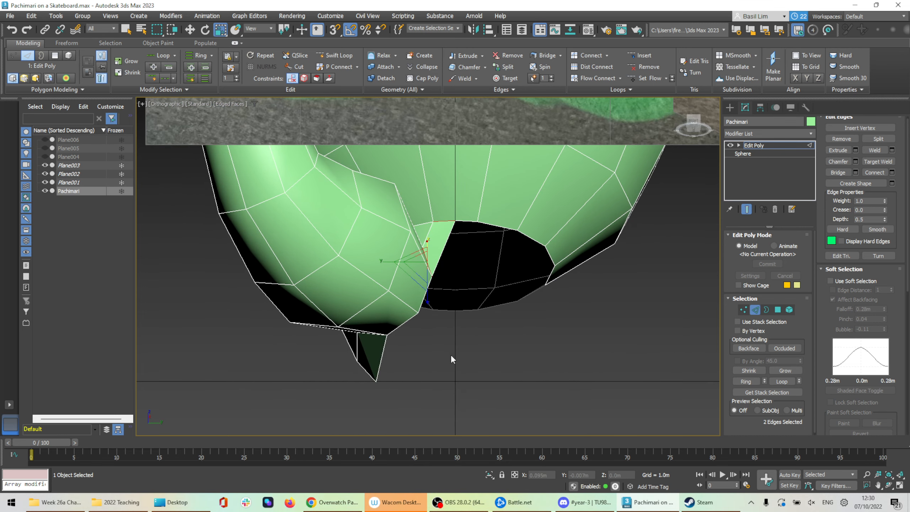
click(445, 221)
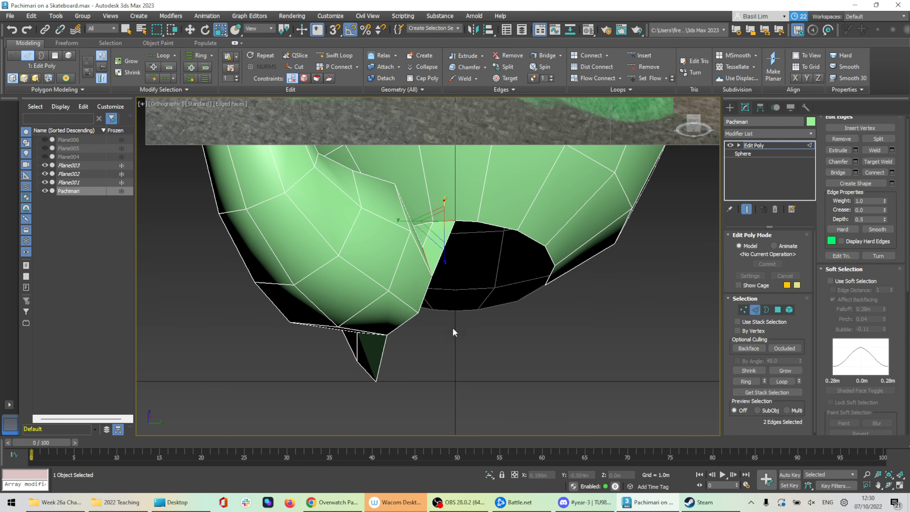
click(694, 126)
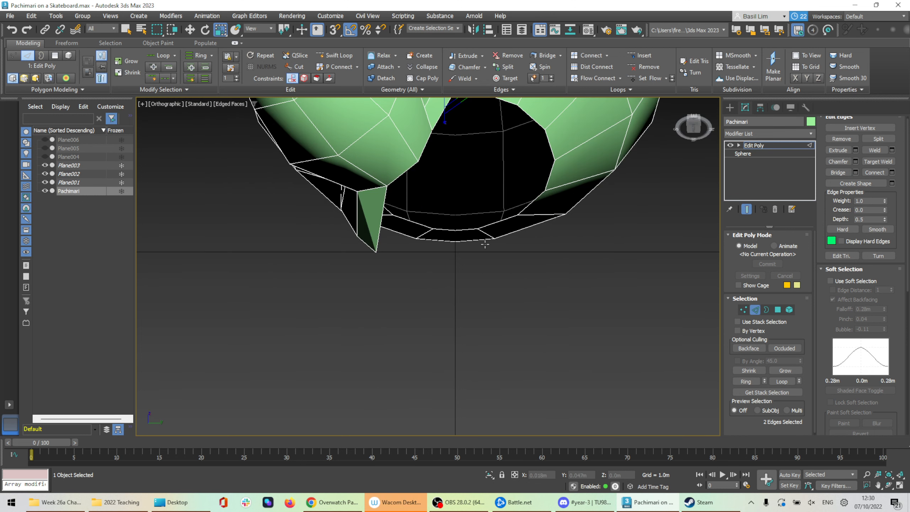
middle_drag(484, 230, 353, 233)
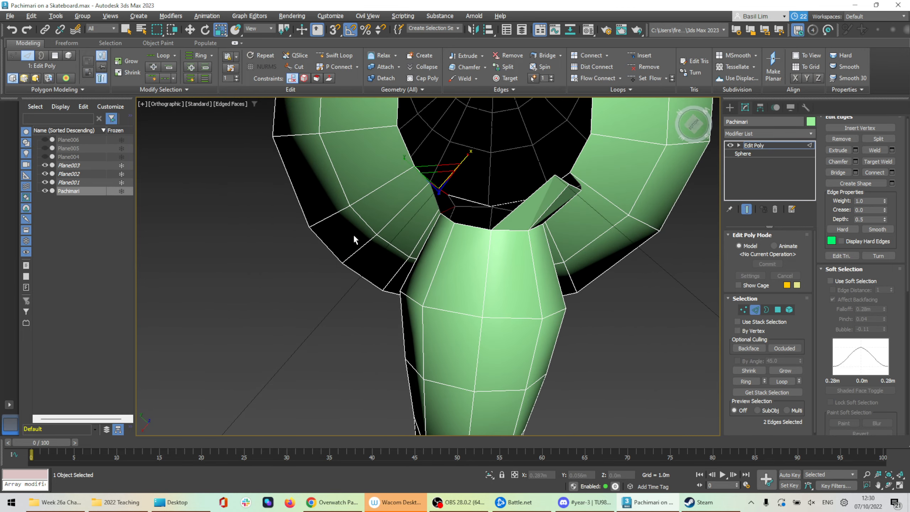
alt+middle_drag(681, 244, 656, 196)
middle_drag(577, 186, 609, 280)
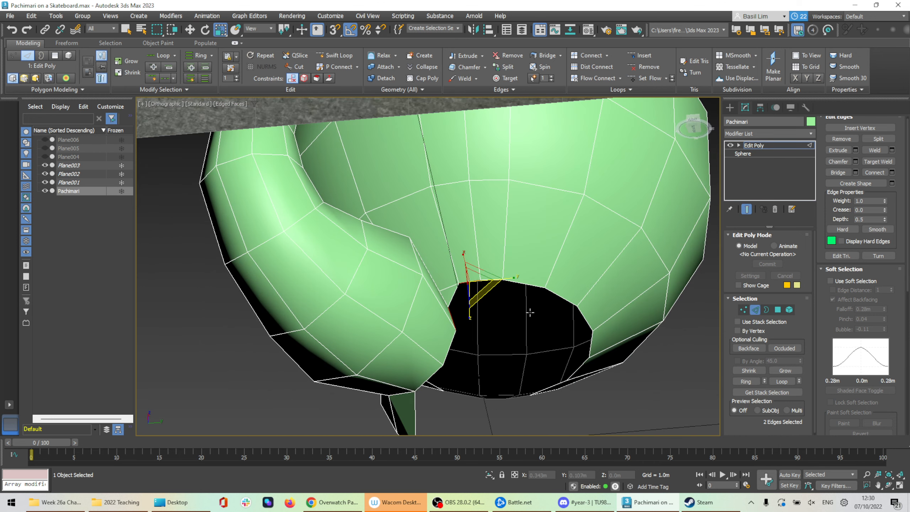
Extrude a new polygon downward from the body's rim edge next to the centre line
click(528, 328)
alt+middle_drag(527, 328, 471, 335)
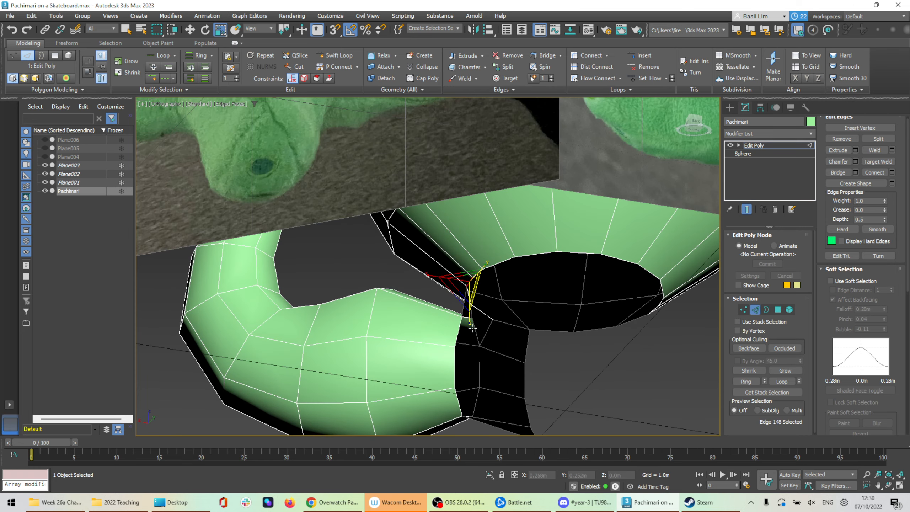
key(w)
shift+drag(461, 265, 447, 311)
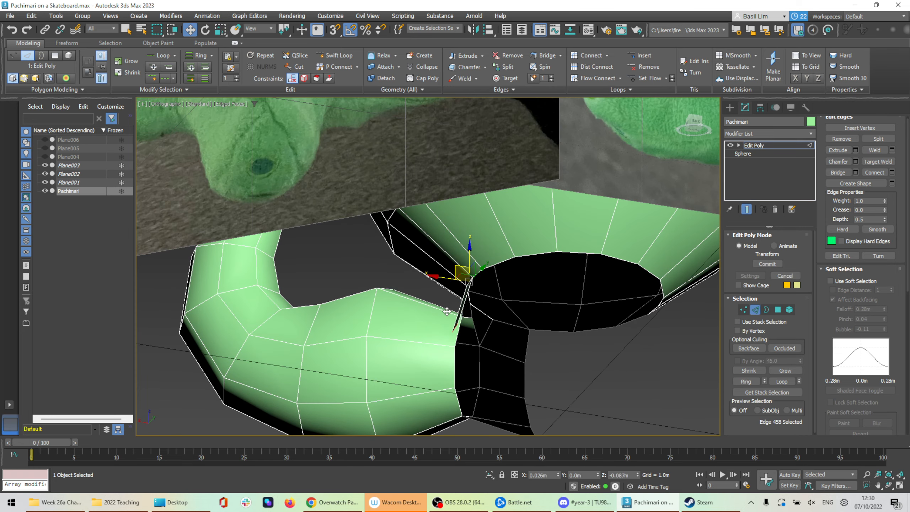
Switch to the back view and hide the reference planes Plane001, Plane002 and Plane003
click(695, 122)
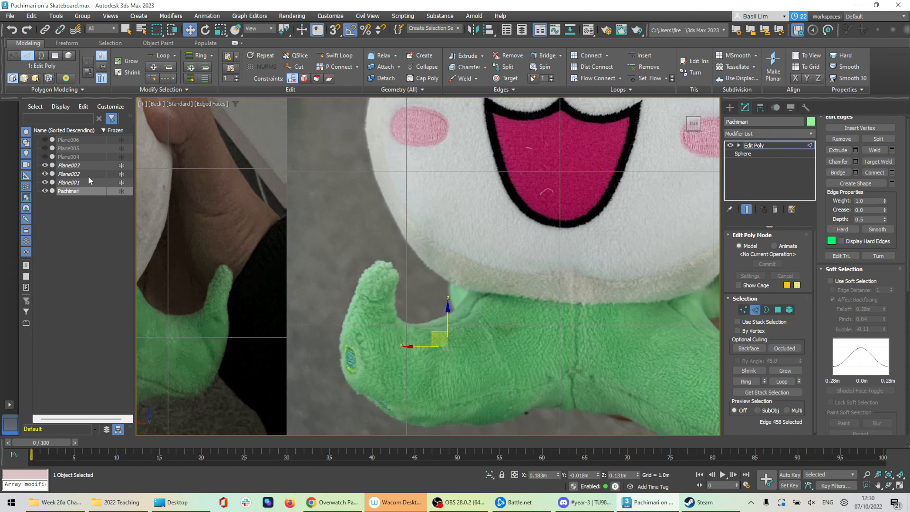
click(45, 182)
click(45, 173)
click(45, 165)
scroll(441, 291, up, 3)
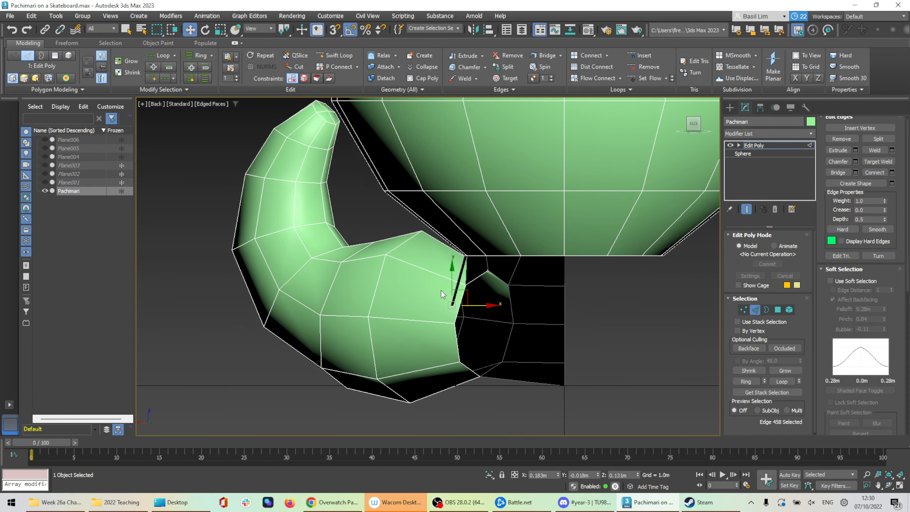
Extend the new polygon into a four-segment strip following the tentacle's open rim down to its lower end
middle_drag(479, 307, 489, 304)
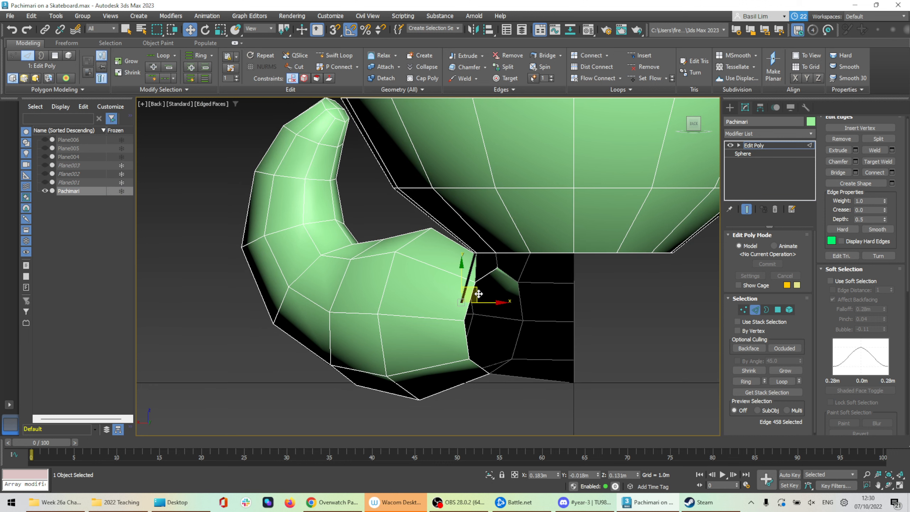
drag(479, 294, 503, 358)
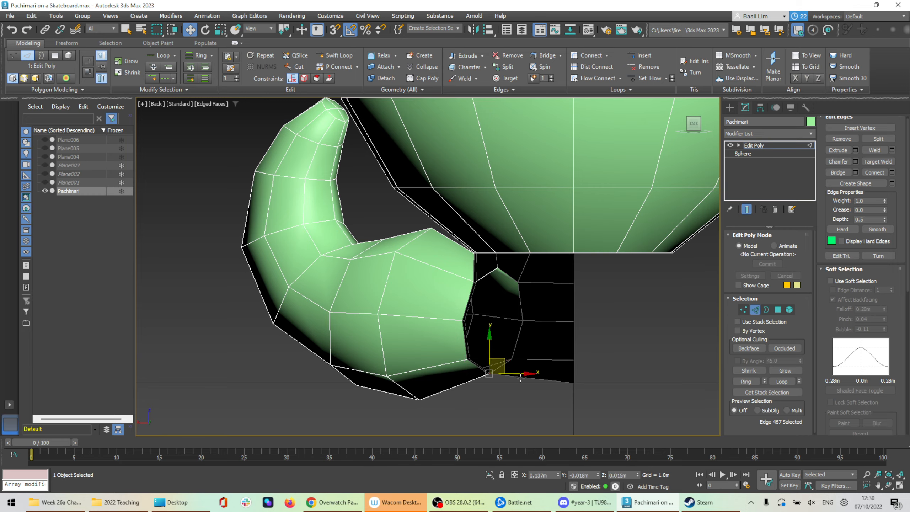
alt+middle_drag(503, 359, 548, 365)
scroll(534, 345, up, 2)
alt+middle_drag(495, 299, 518, 337)
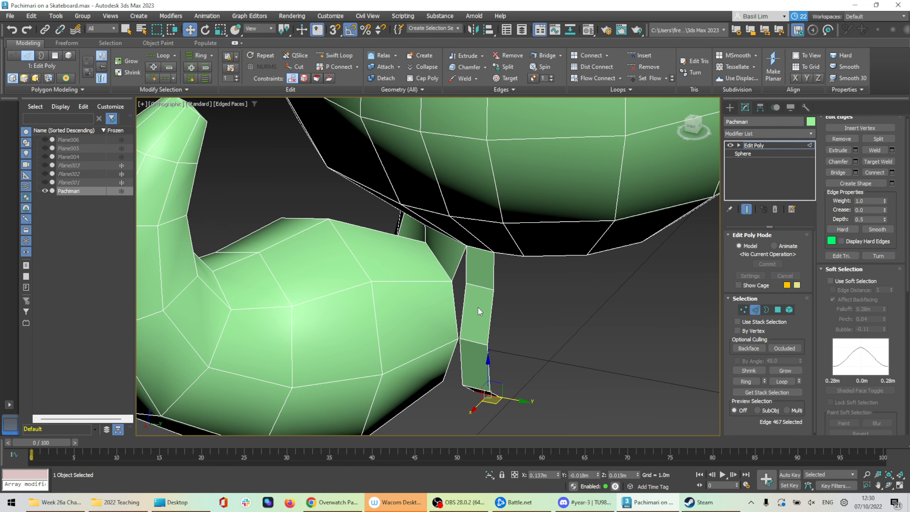
alt+middle_drag(614, 318, 487, 273)
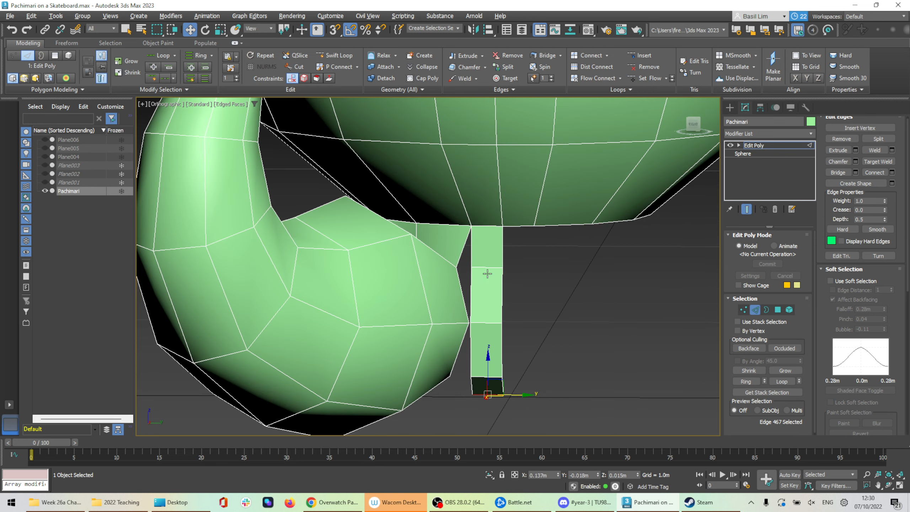
alt+middle_drag(519, 305, 505, 333)
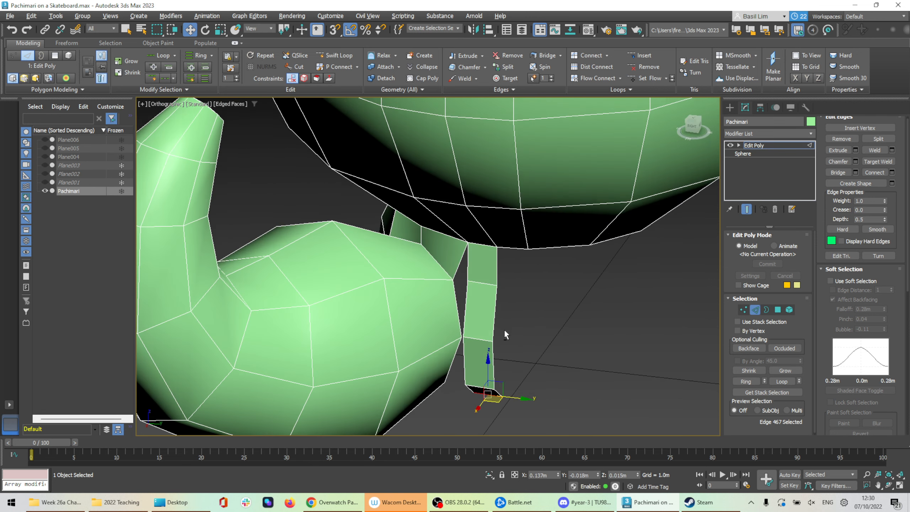
Target Weld the strip's vertex between its second and third segments to the nearest vertex on the tentacle's open rim
scroll(461, 256, up, 2)
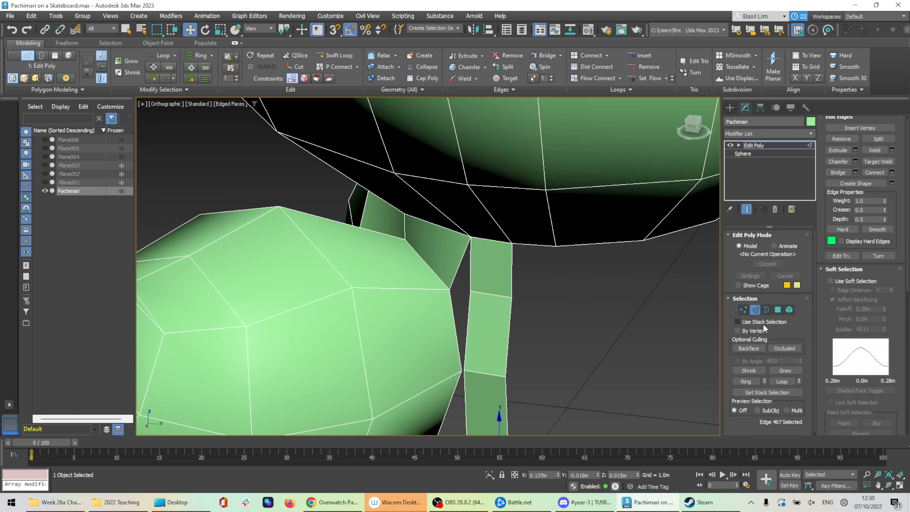
click(744, 309)
right_click(464, 371)
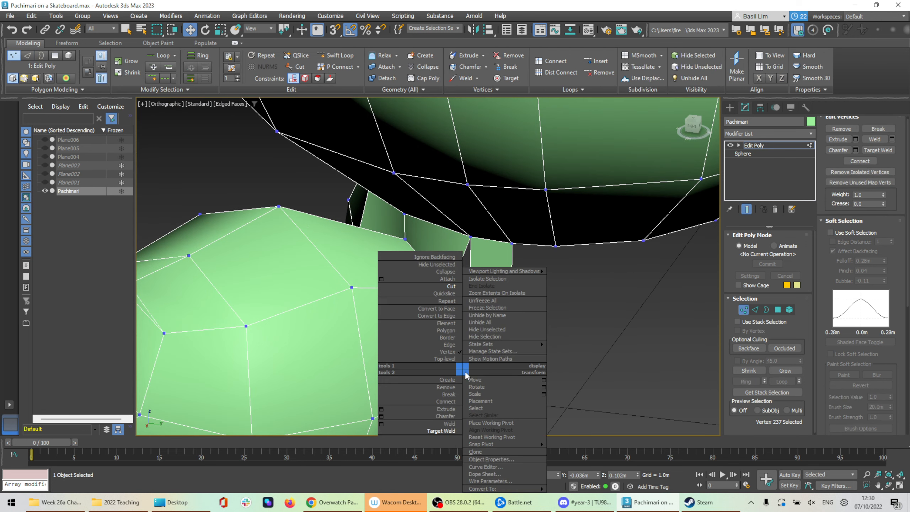
click(446, 431)
alt+middle_drag(484, 365, 473, 371)
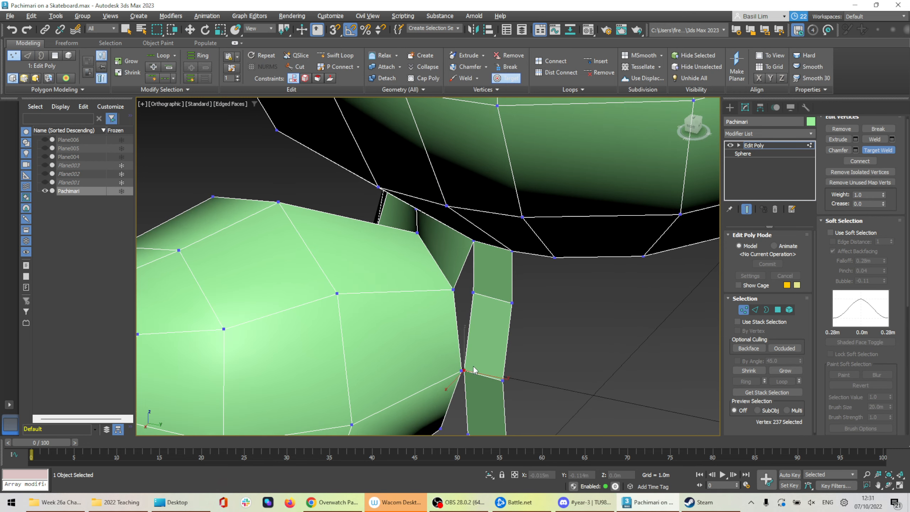
click(462, 371)
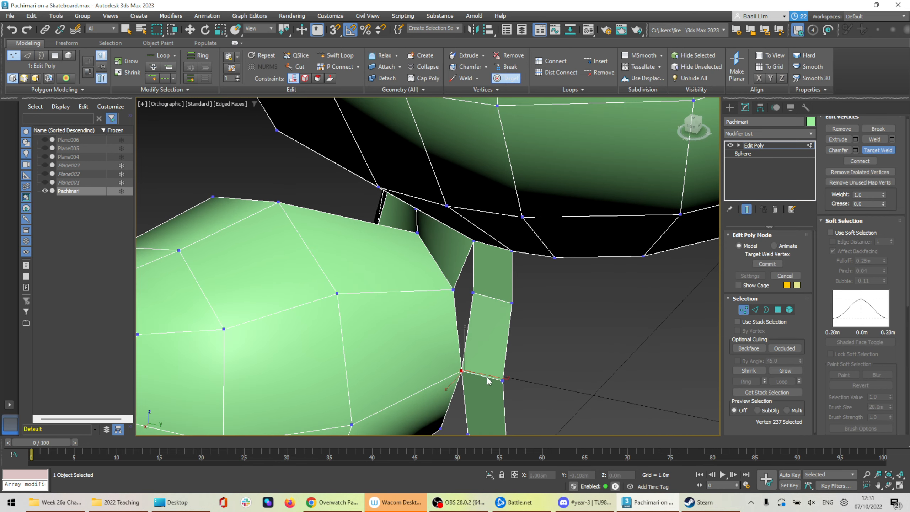
right_click(568, 334)
click(766, 309)
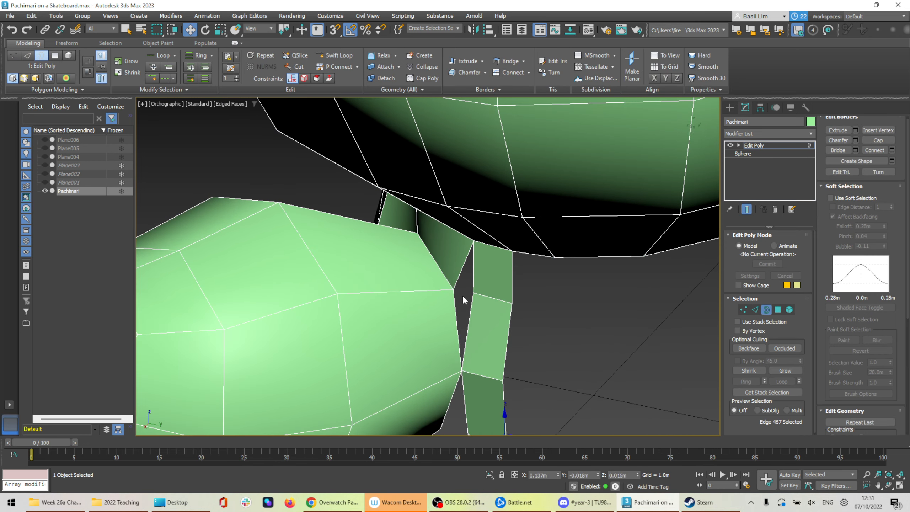
drag(462, 295, 477, 312)
key(ctrl+z)
key(ctrl+z)
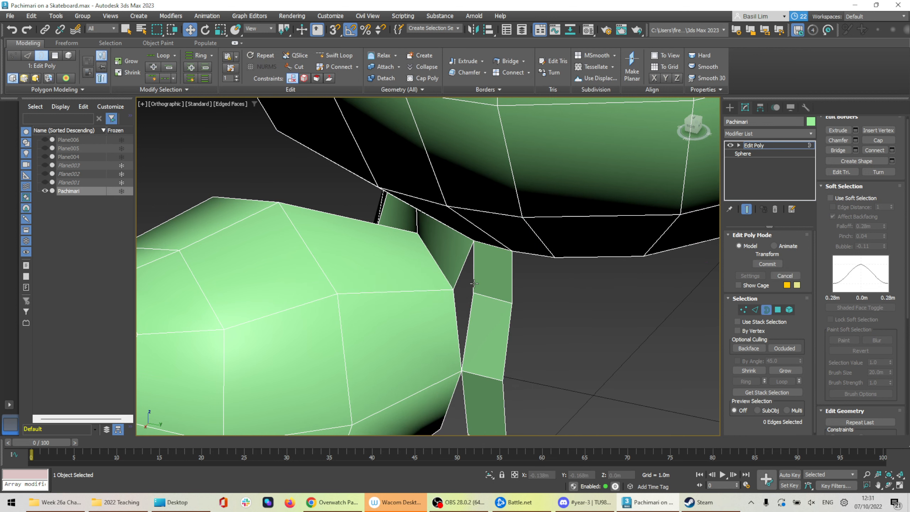
click(474, 284)
Target Weld the strip's next lower vertex on the tentacle side to the adjacent vertex of the tentacle's rim
alt+middle_drag(589, 310, 570, 329)
middle_drag(570, 329, 563, 297)
click(487, 279)
click(736, 309)
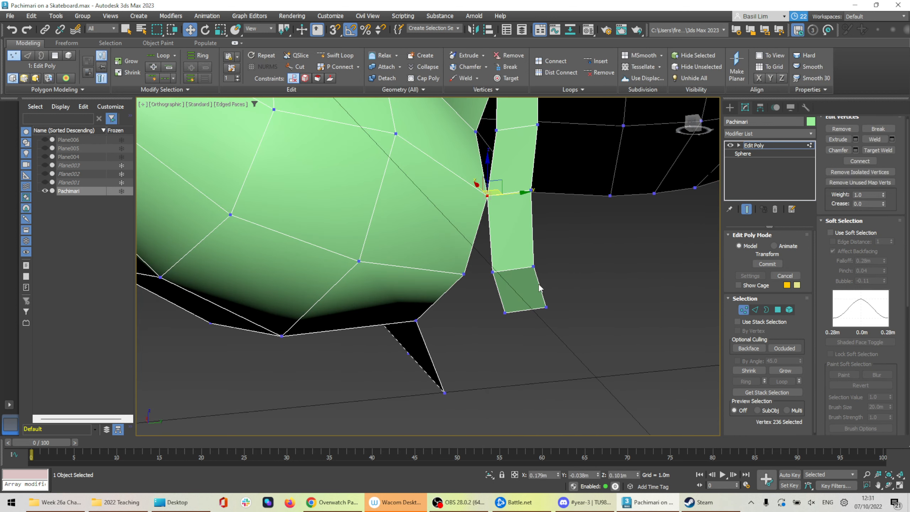
click(495, 272)
right_click(492, 267)
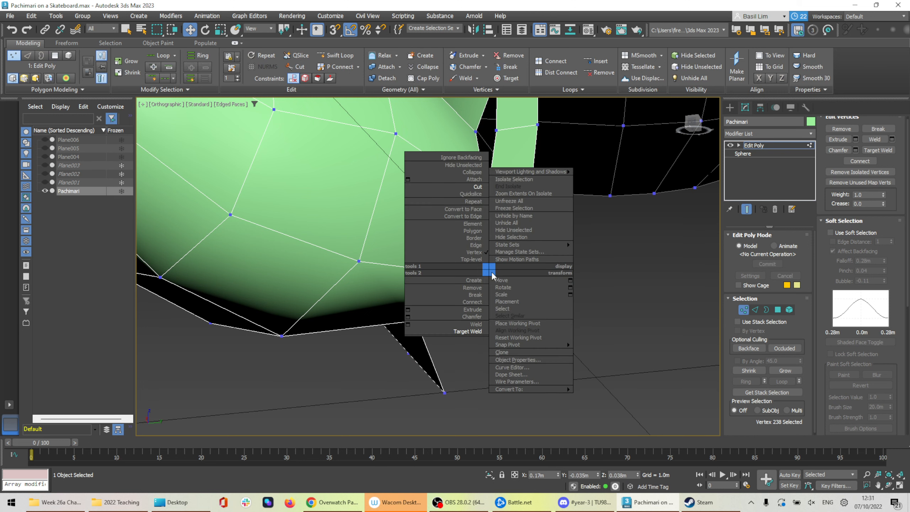
click(465, 333)
click(466, 273)
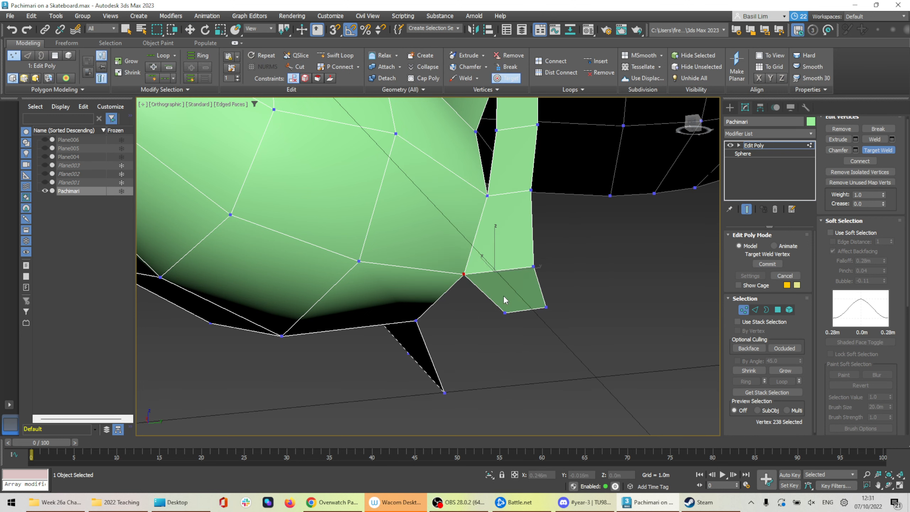
Target Weld the strip's lower end vertex on the tentacle side to the next vertex on the tentacle's open rim
alt+middle_drag(520, 315, 506, 319)
key(w)
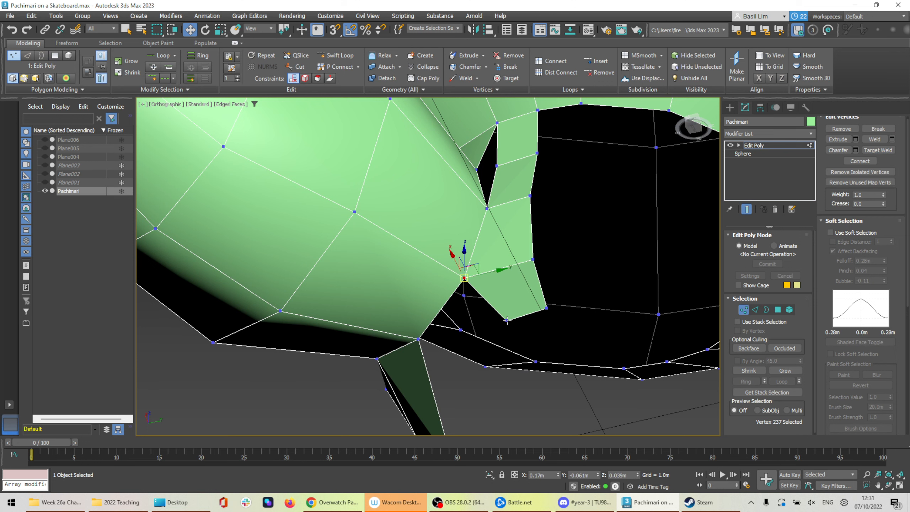
click(506, 319)
right_click(507, 319)
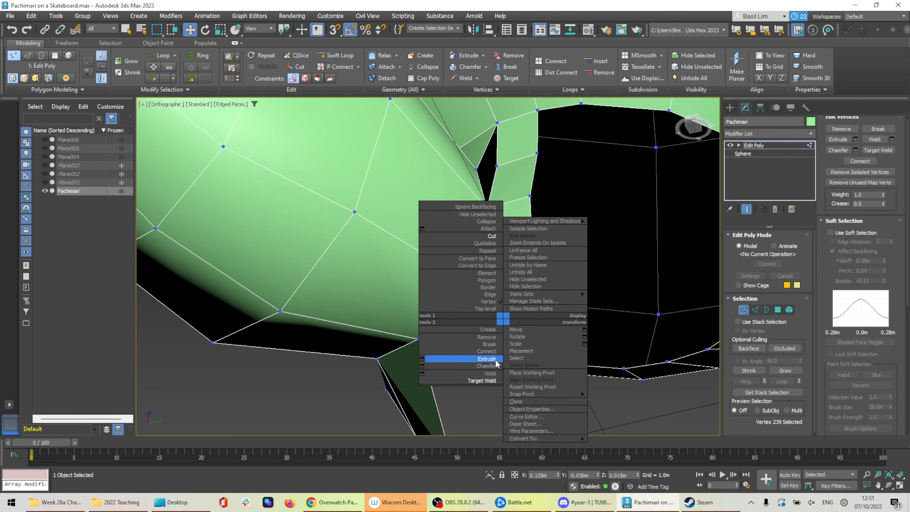
click(466, 376)
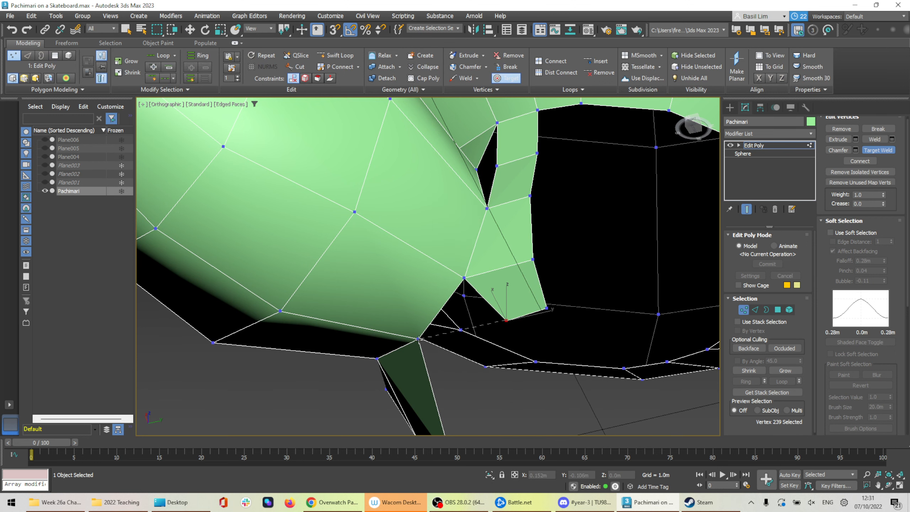
alt+middle_drag(555, 319, 523, 215)
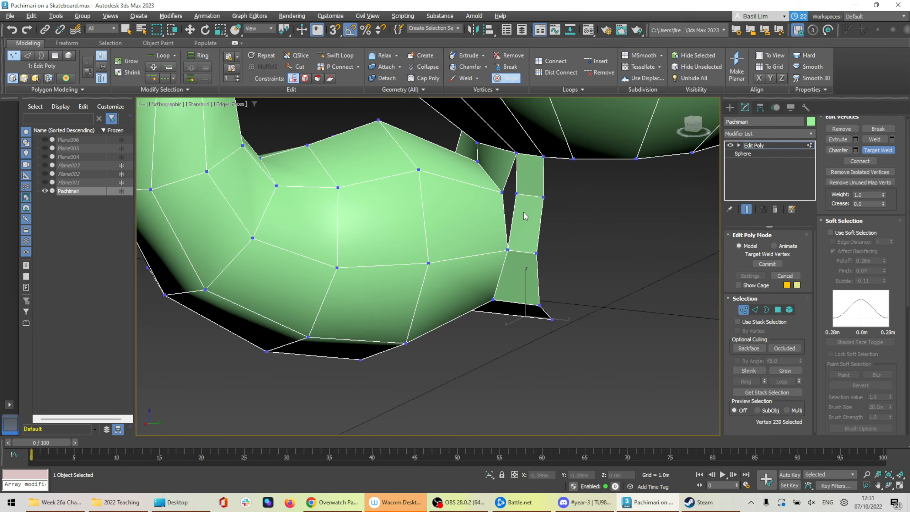
Select the border of the narrow gap between the tentacle and the strip's upper segments and cap it
scroll(523, 215, up, 3)
click(767, 309)
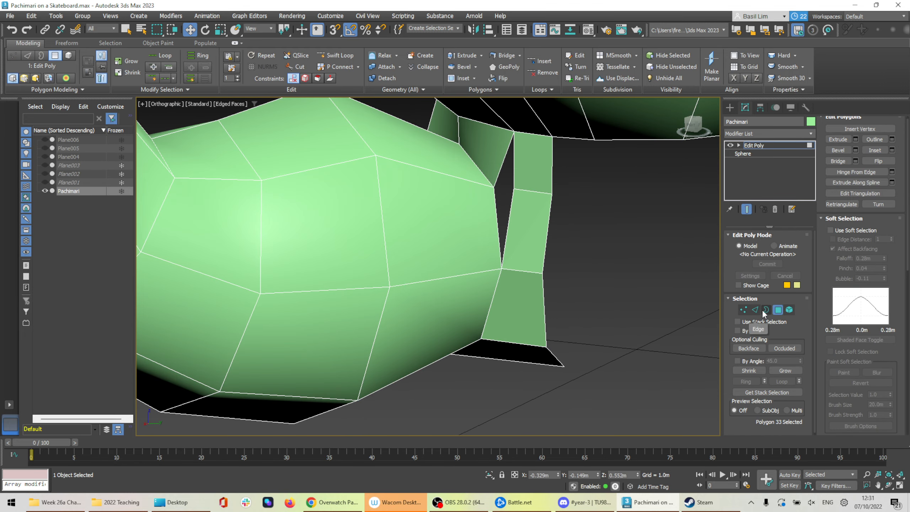
click(509, 202)
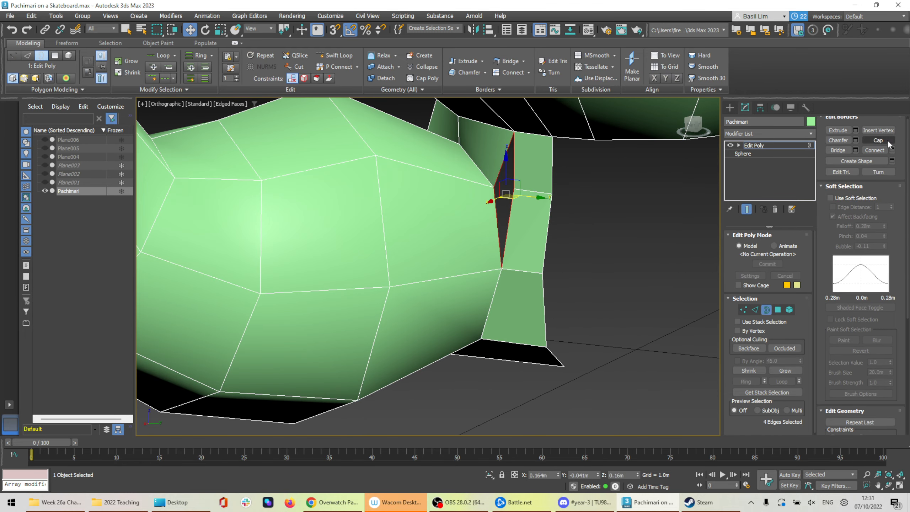
click(877, 140)
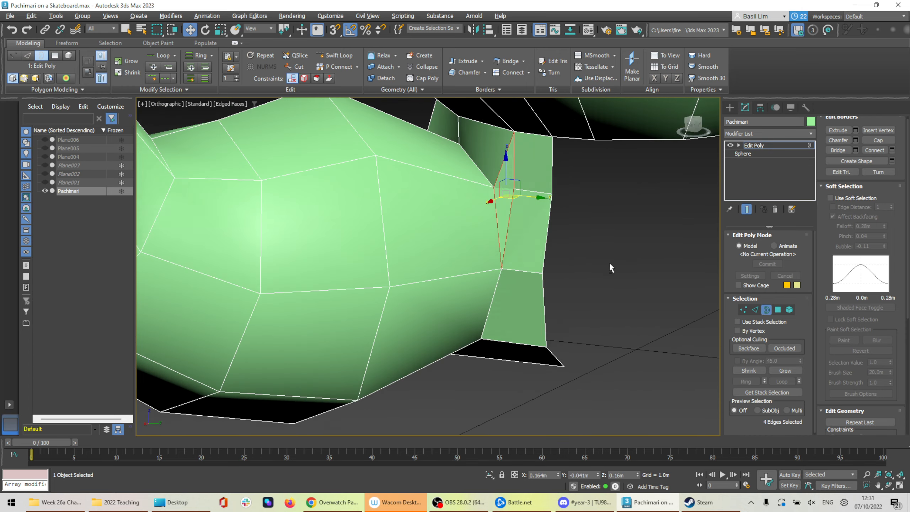
click(611, 269)
In the bottom view, extrude the strip's lower end edge into a large polygon reaching towards the middle of the body
alt+middle_drag(610, 268, 639, 273)
alt+middle_drag(520, 229, 663, 203)
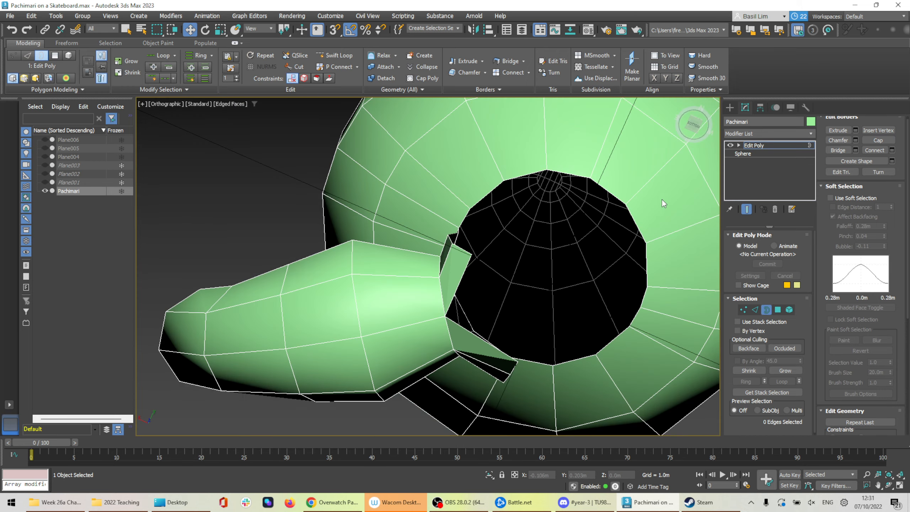
click(693, 123)
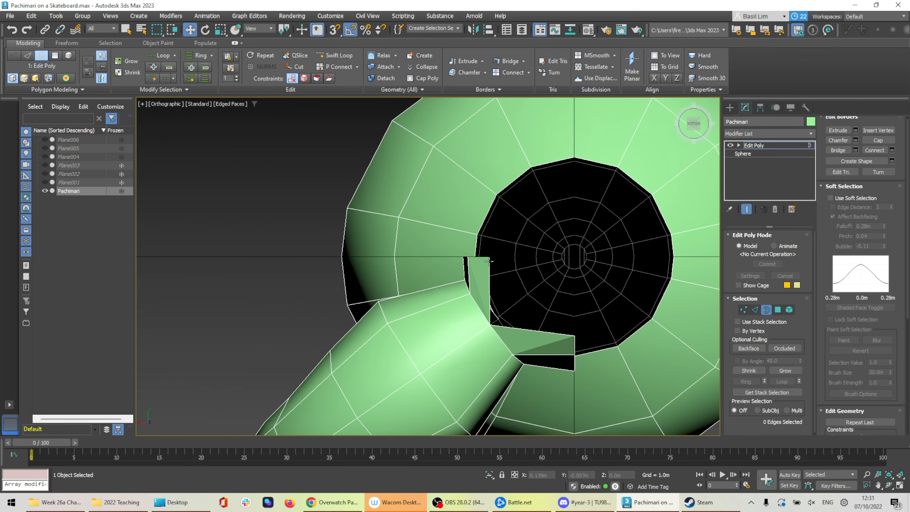
scroll(551, 303, up, 4)
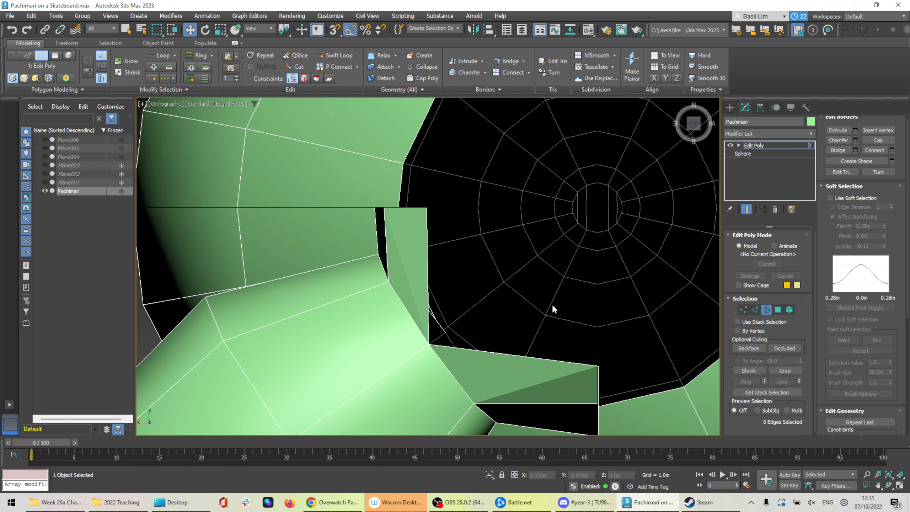
click(755, 309)
click(526, 359)
shift+drag(506, 339, 525, 207)
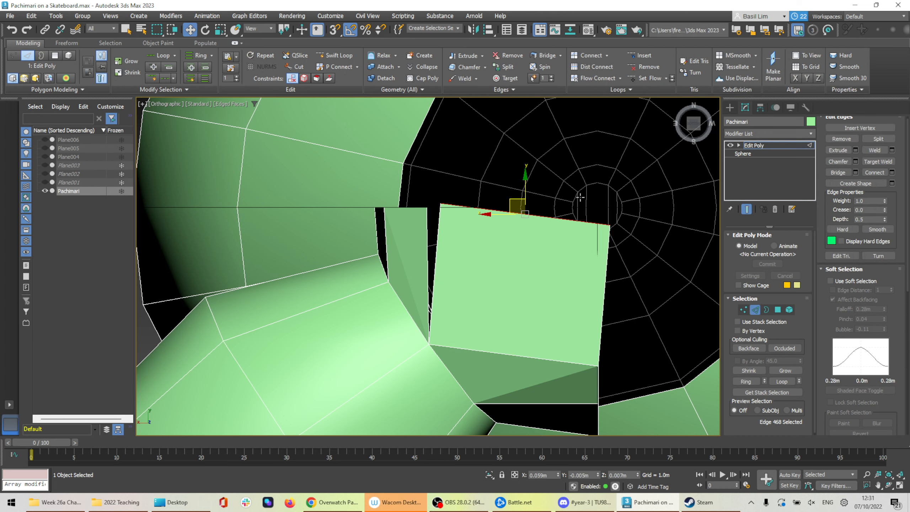
Make the new polygon's far edge planar in Y
scroll(601, 198, up, 2)
middle_drag(600, 198, 525, 227)
drag(729, 262, 761, 260)
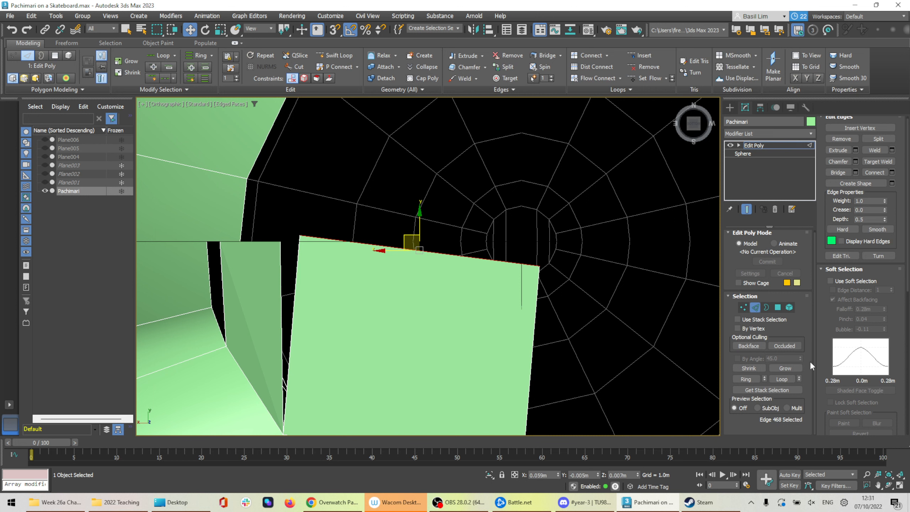
scroll(874, 358, down, 10)
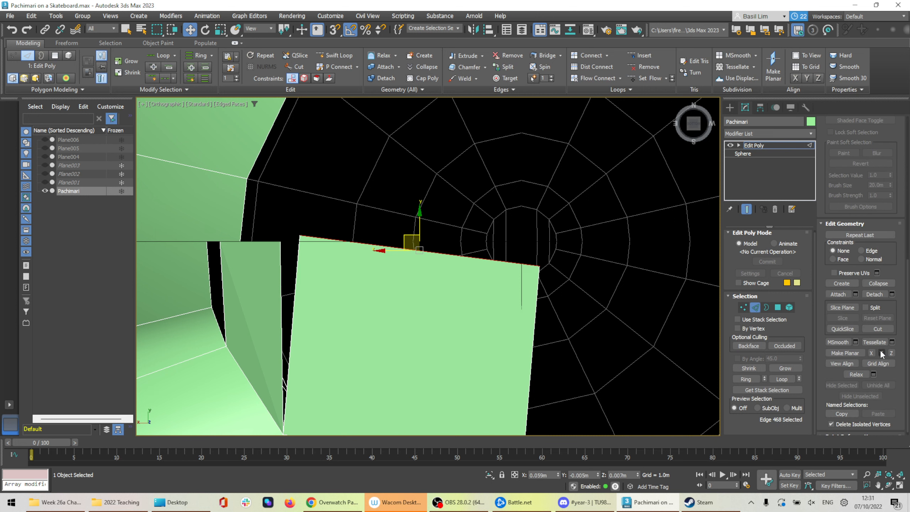
click(882, 353)
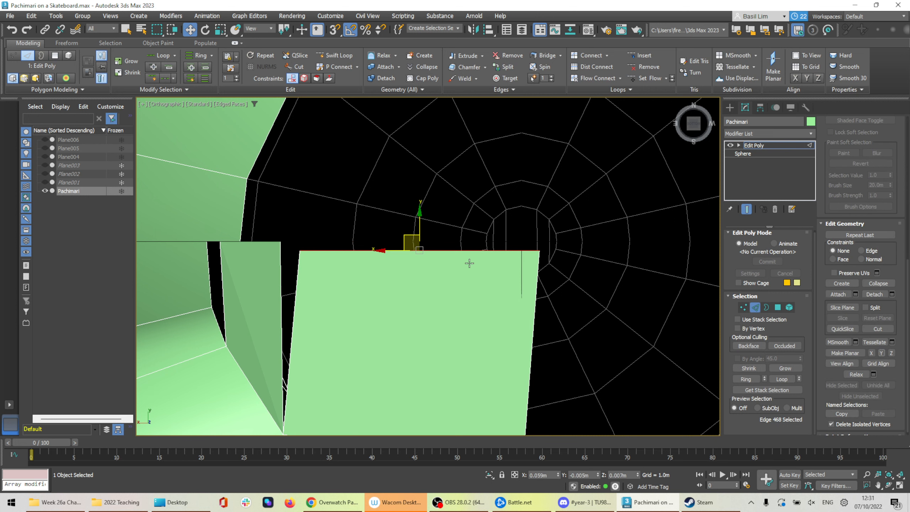
Move the planar edge beside the centre line and the side polygon, to about X 0.069 m and Y -0.001 m
middle_drag(470, 264, 564, 272)
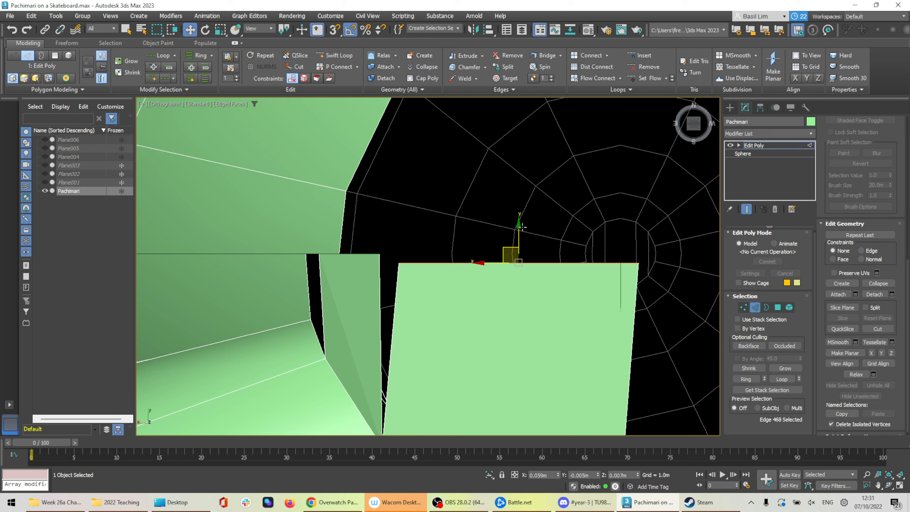
drag(522, 227, 519, 220)
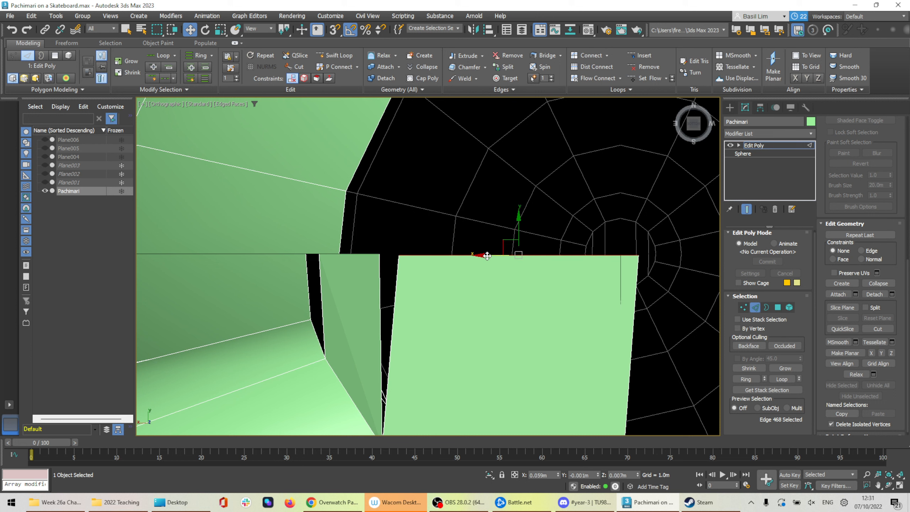
drag(488, 255, 462, 255)
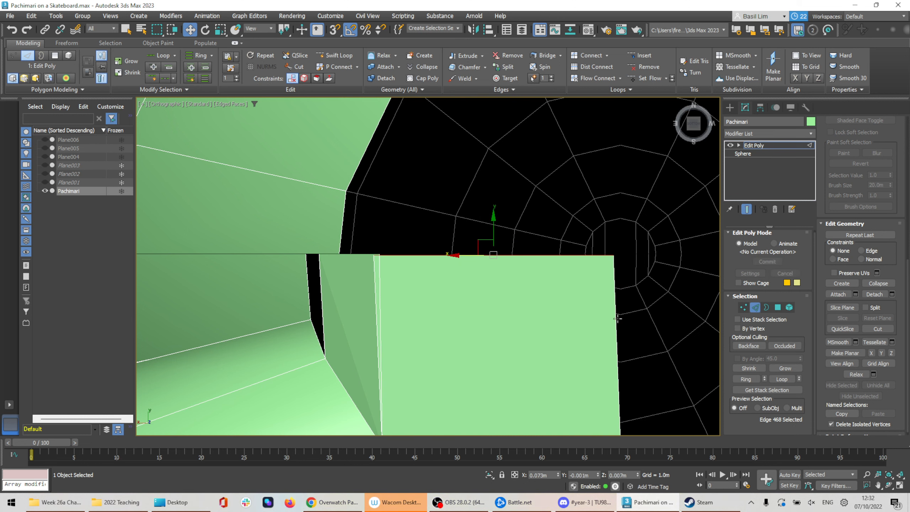
middle_drag(617, 318, 441, 297)
scroll(446, 297, down, 3)
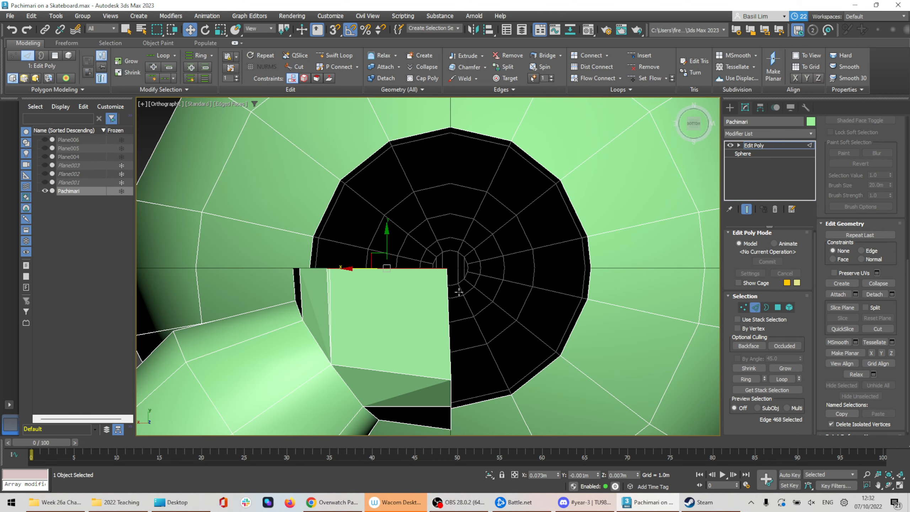
scroll(459, 292, up, 2)
drag(318, 261, 322, 260)
Target Weld the new polygon's outer far corner to the adjacent corner of the side polygon on the centre line
scroll(308, 257, up, 4)
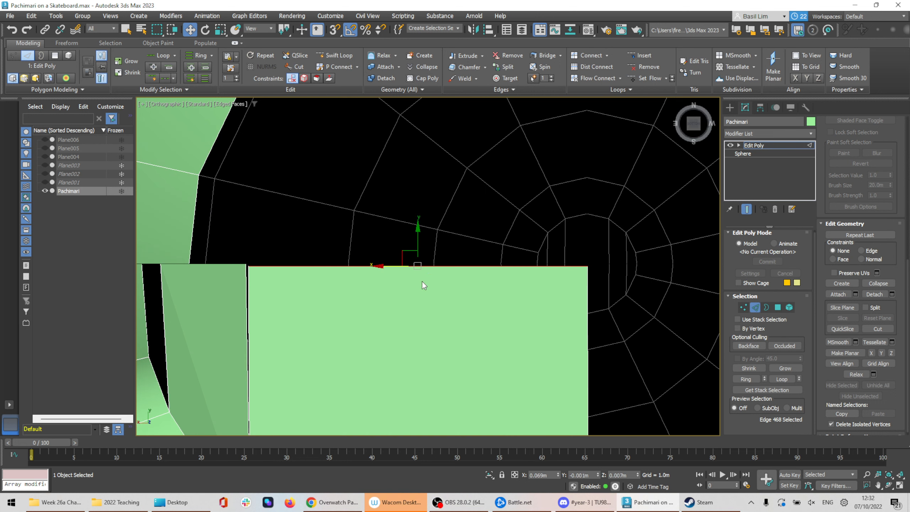
middle_drag(422, 282, 482, 284)
click(550, 328)
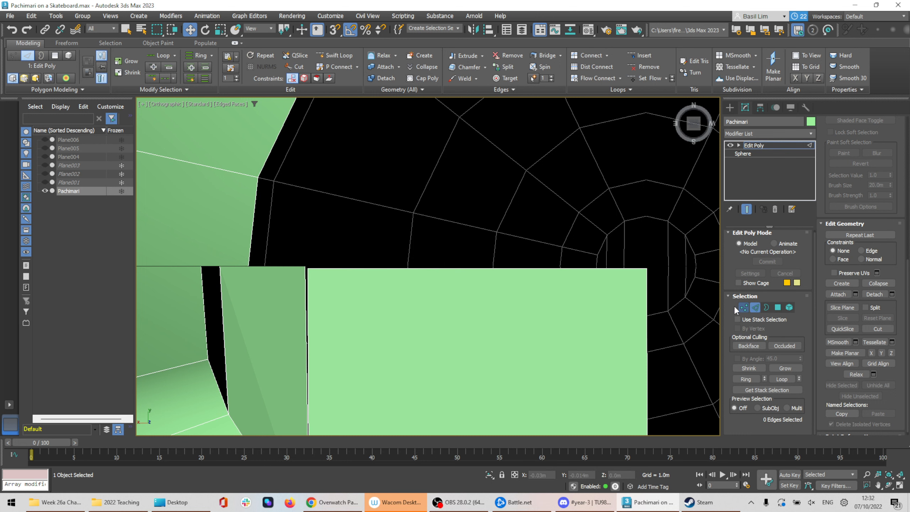
click(743, 308)
click(306, 267)
click(307, 268)
scroll(307, 269, up, 5)
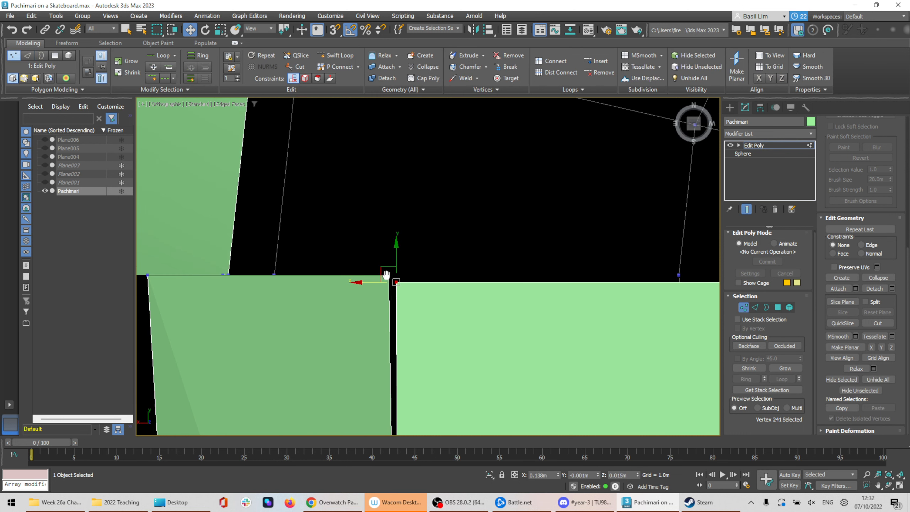
right_click(394, 282)
click(373, 334)
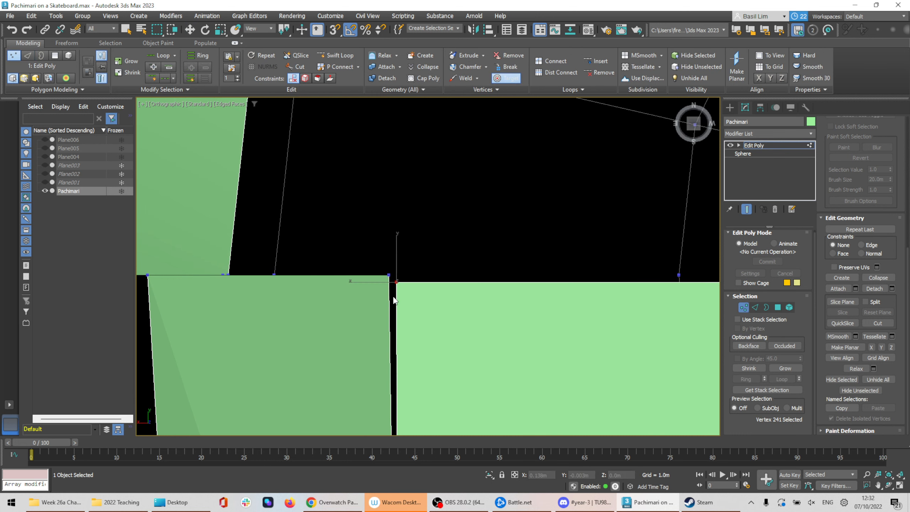
click(390, 276)
right_click(442, 233)
Select all polygons of the tentacle, including the strips and underside polygons joining it to the body's centre
scroll(432, 286, down, 10)
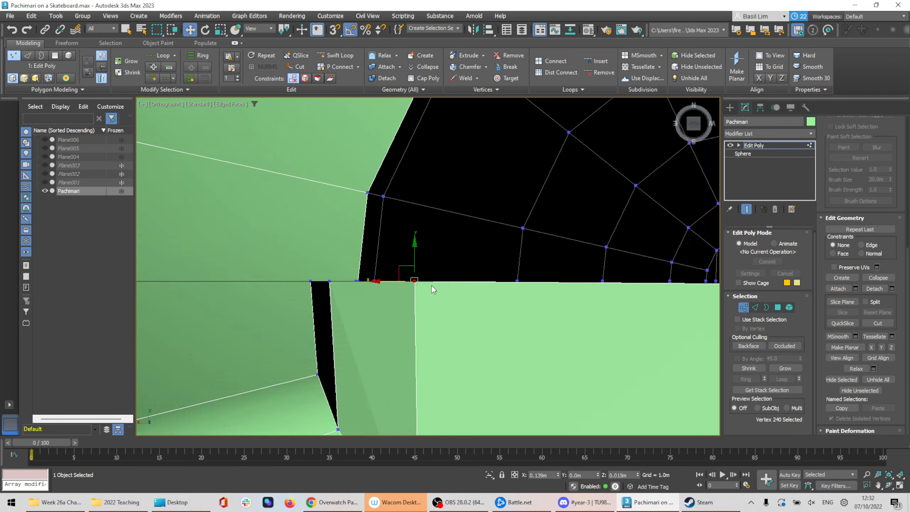
alt+middle_drag(530, 334, 444, 230)
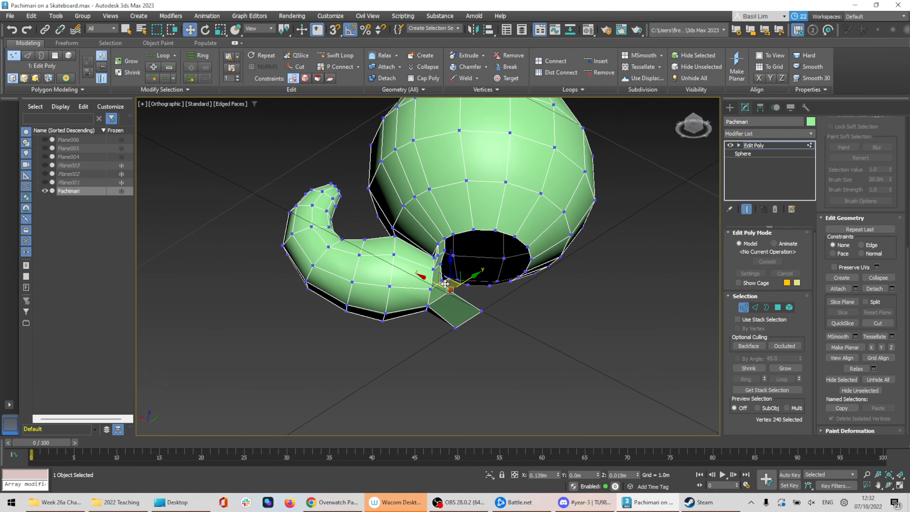
scroll(445, 284, up, 3)
alt+middle_drag(445, 284, 516, 280)
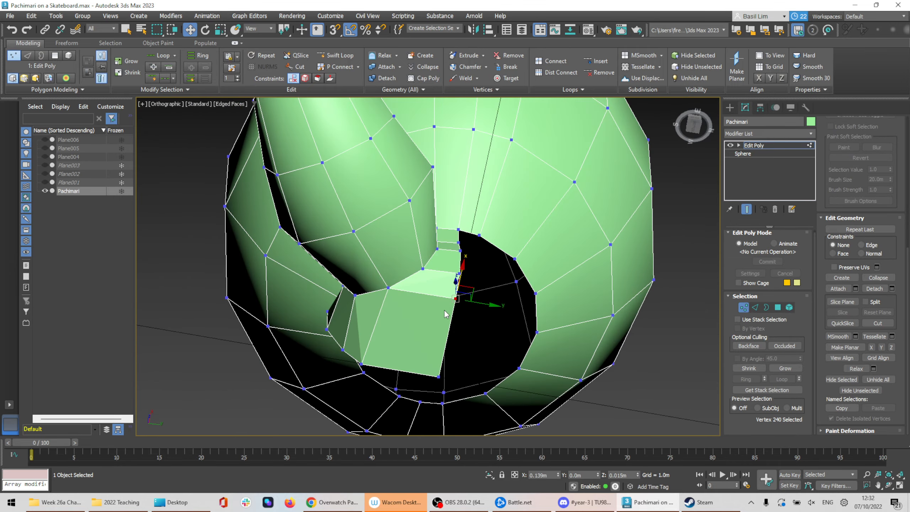
alt+middle_drag(445, 314, 516, 323)
click(790, 308)
scroll(564, 331, down, 5)
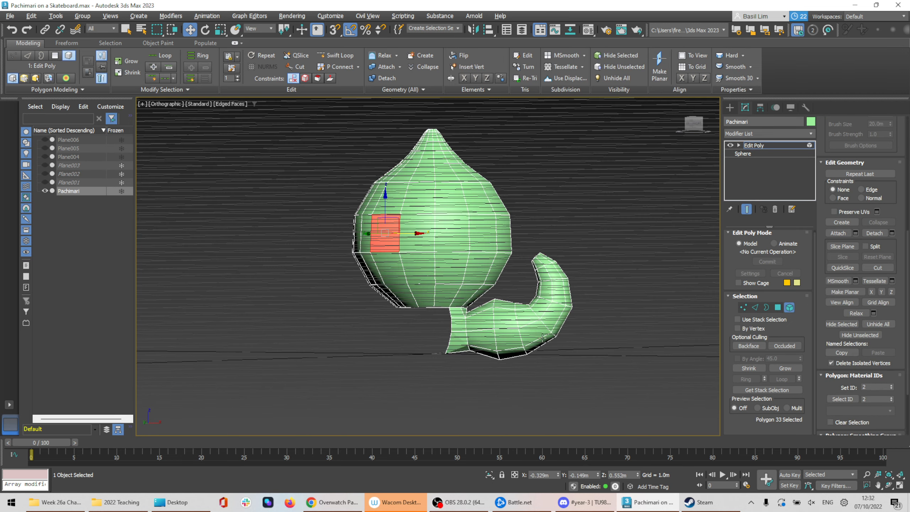
click(778, 307)
drag(631, 399, 539, 366)
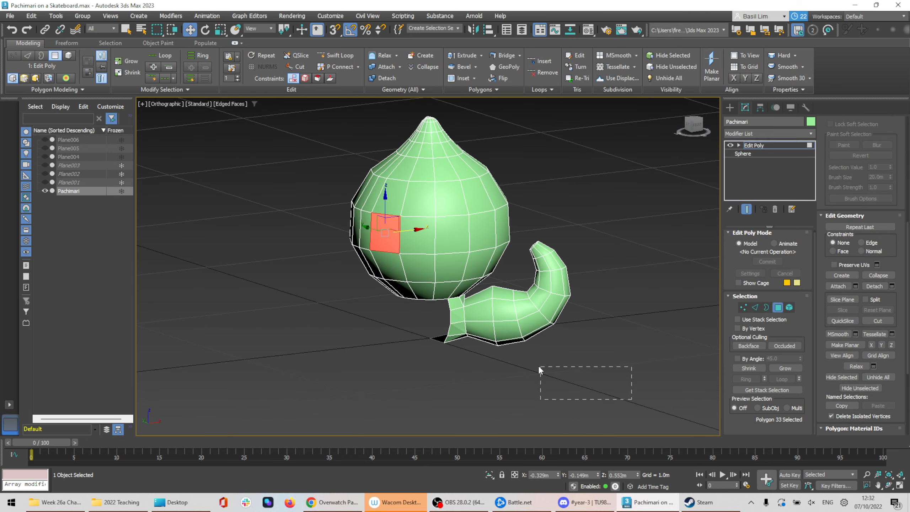
drag(437, 306, 437, 305)
ctrl+drag(550, 301, 551, 302)
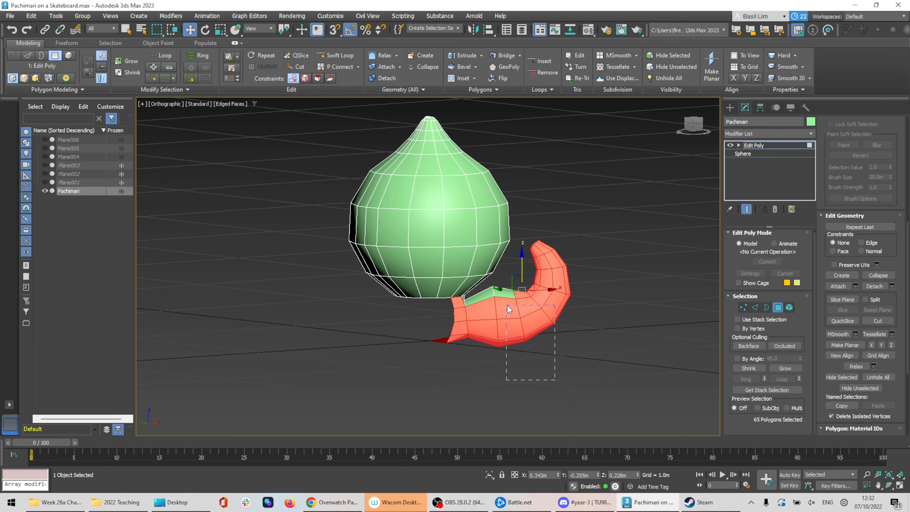
ctrl+drag(488, 287, 488, 287)
alt+middle_drag(479, 342, 616, 354)
ctrl+drag(496, 305, 497, 305)
alt+middle_drag(496, 305, 415, 306)
Try cloning the selected tentacle polygons as an element beside the original tentacle
drag(426, 314, 465, 360)
key(ctrl+z)
mouse_move(447, 324)
alt+middle_down()
mouse_move(484, 281)
mouse_move(457, 318)
alt+middle_up()
mouse_move(431, 312)
mouse_down()
mouse_move(358, 322)
mouse_move(347, 287)
mouse_move(441, 312)
mouse_move(383, 283)
mouse_move(508, 344)
mouse_up()
click(503, 262)
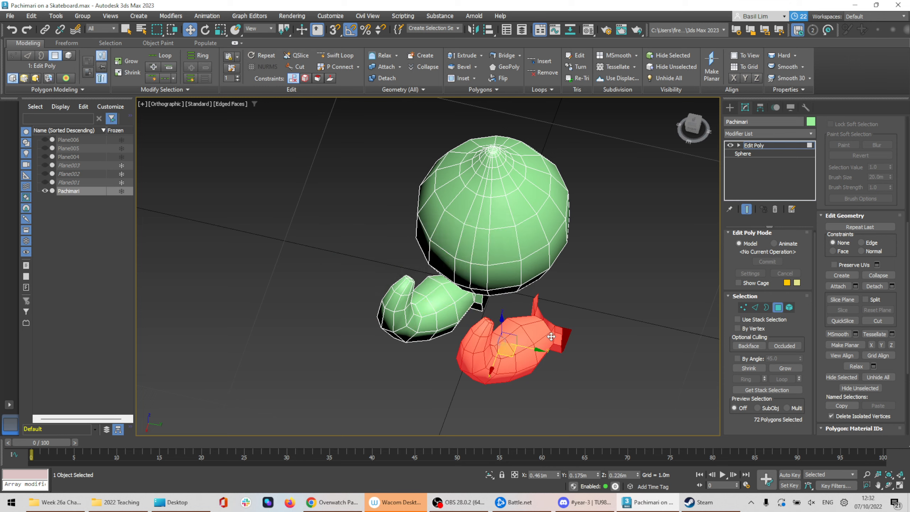
mouse_move(506, 270)
alt+middle_down()
mouse_move(605, 358)
mouse_move(622, 349)
alt+middle_up()
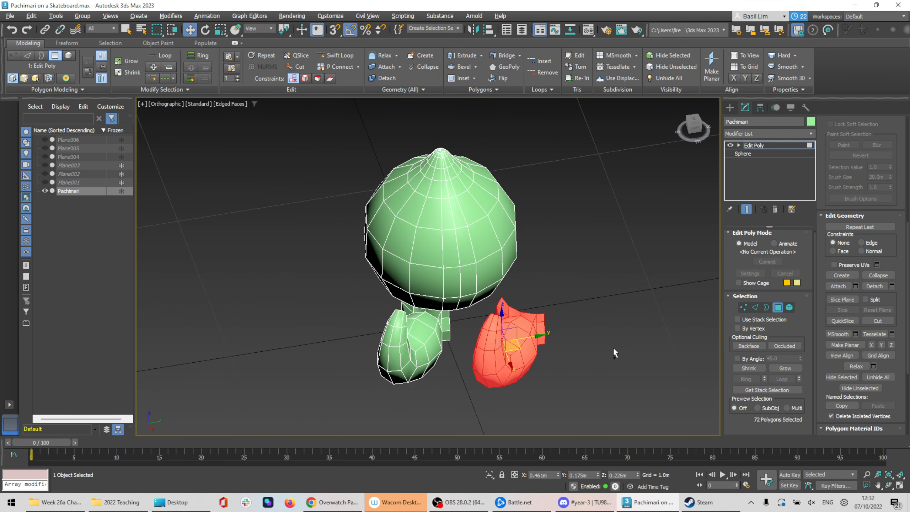
key(ctrl+z)
Clone the selected tentacle polygons to a separate object beside the original, and select that new object
shift+drag(423, 342, 513, 352)
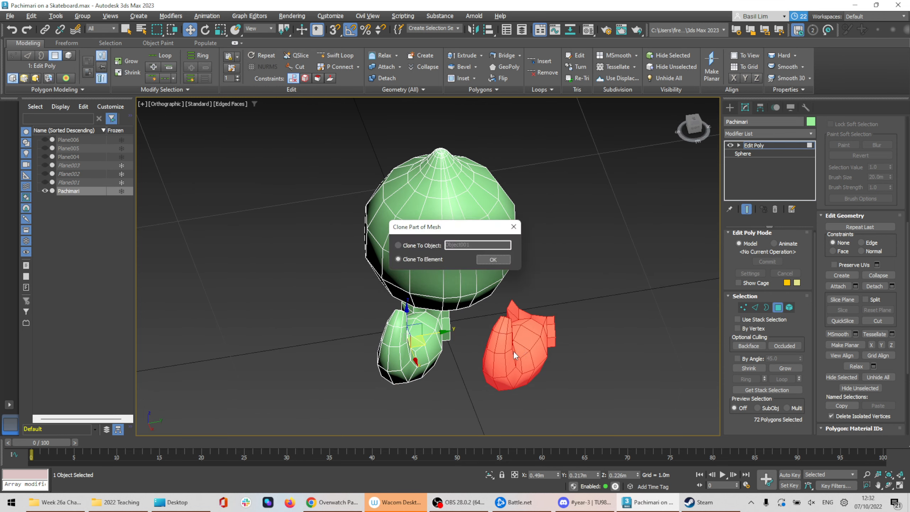
click(430, 246)
click(500, 260)
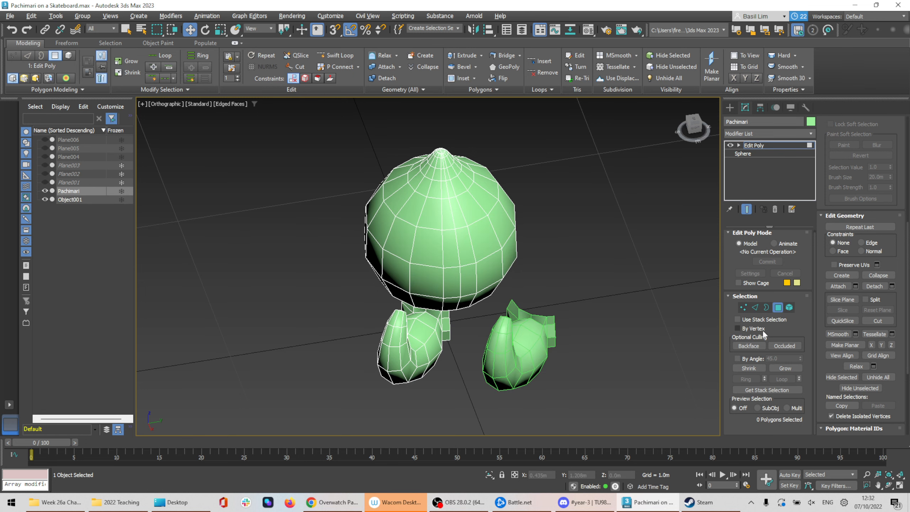
click(777, 308)
click(534, 337)
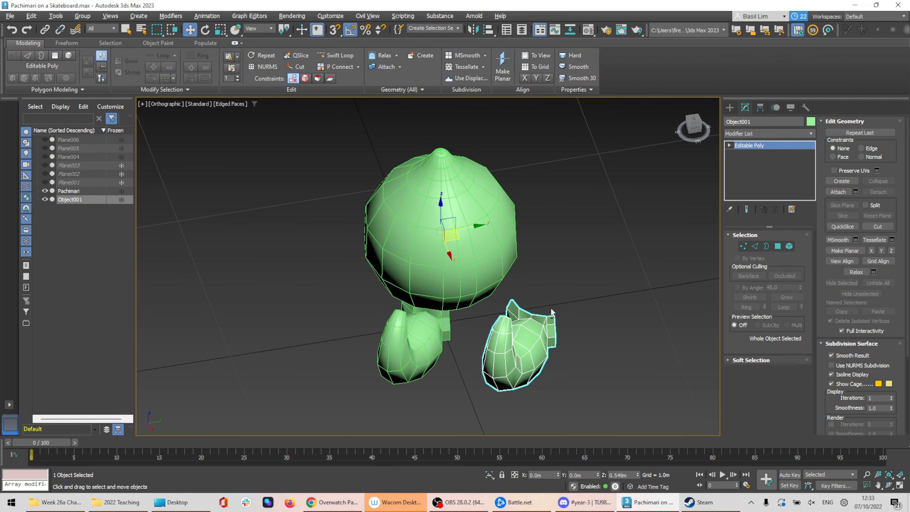
Move the cloned tentacle's whole element back over the original tentacle
mouse_move(547, 318)
alt+middle_down()
mouse_move(535, 281)
mouse_move(544, 336)
alt+middle_up()
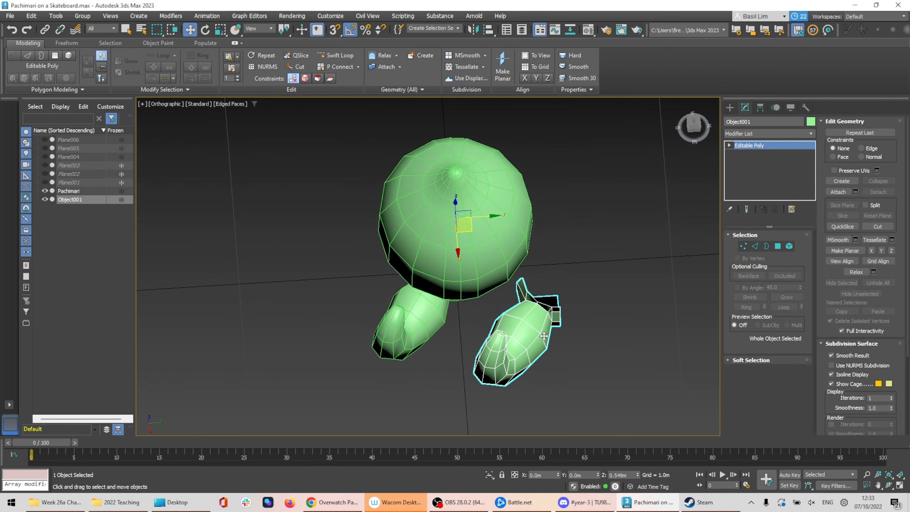
click(790, 246)
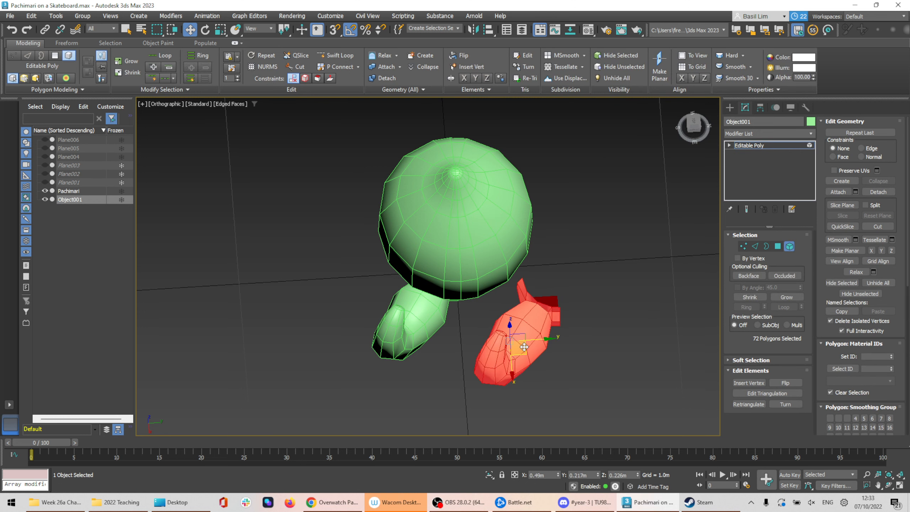
drag(525, 352, 422, 327)
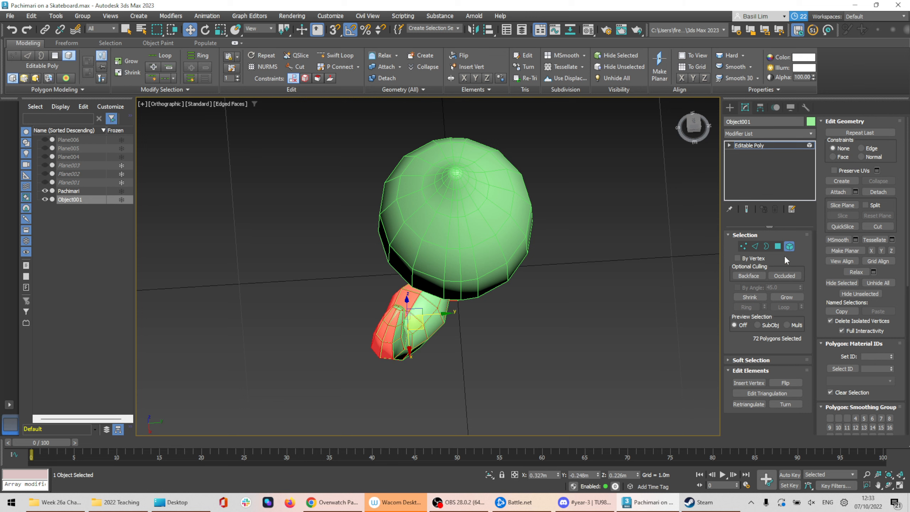
click(790, 247)
Try rotating the tentacle copy about the body's vertical axis
alt+middle_drag(495, 294, 550, 251)
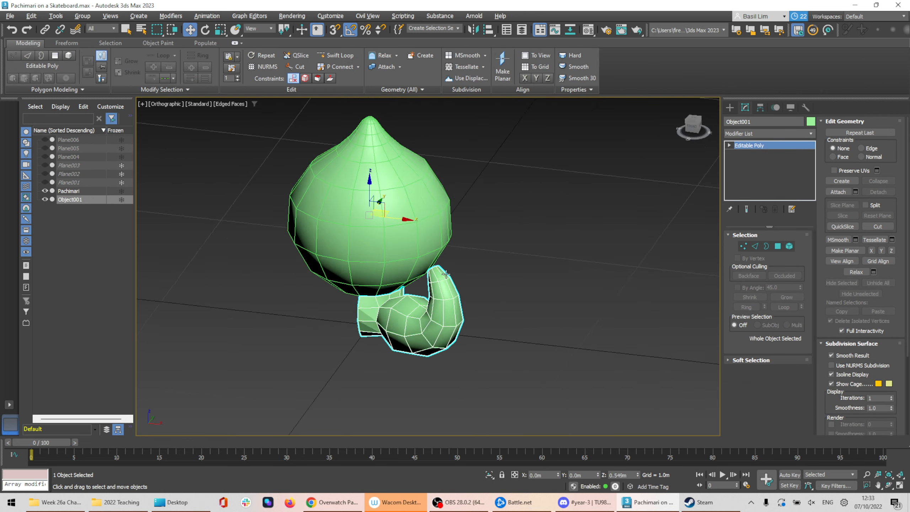
alt+middle_drag(446, 274, 467, 229)
key(e)
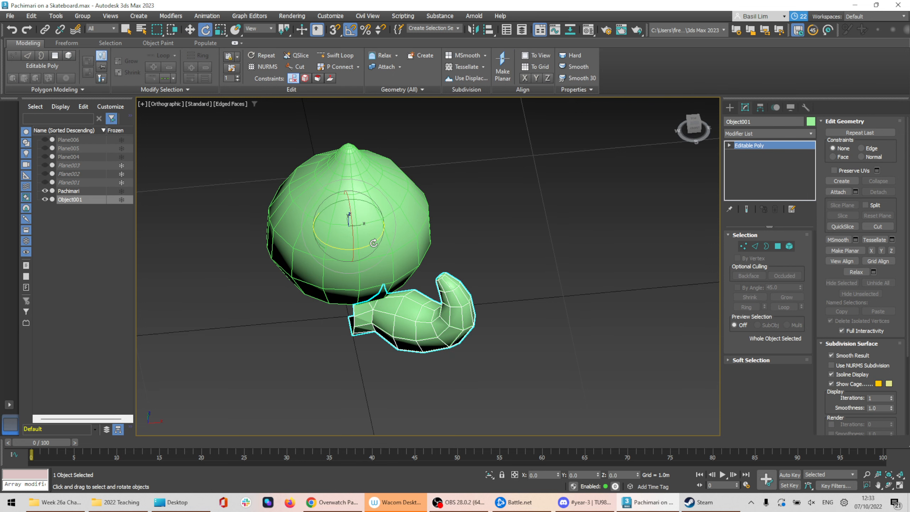
drag(374, 244, 310, 285)
key(ctrl+z)
alt+middle_drag(406, 302, 540, 304)
key(w)
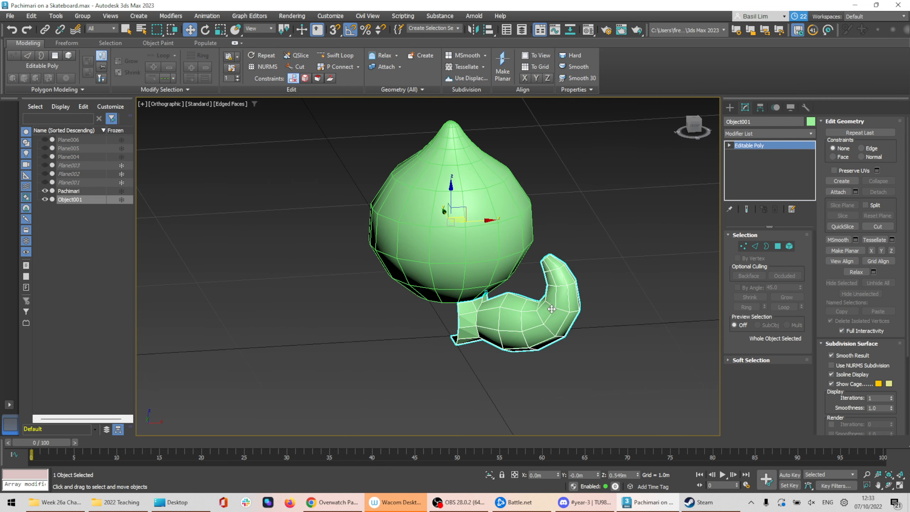
Mirror the tentacle copy across the body on the X axis with No Clone
click(474, 32)
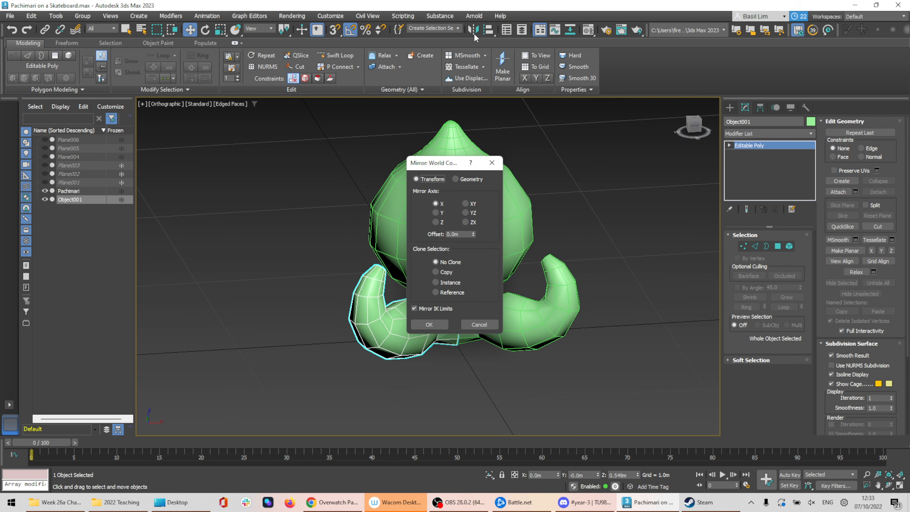
drag(450, 170, 650, 168)
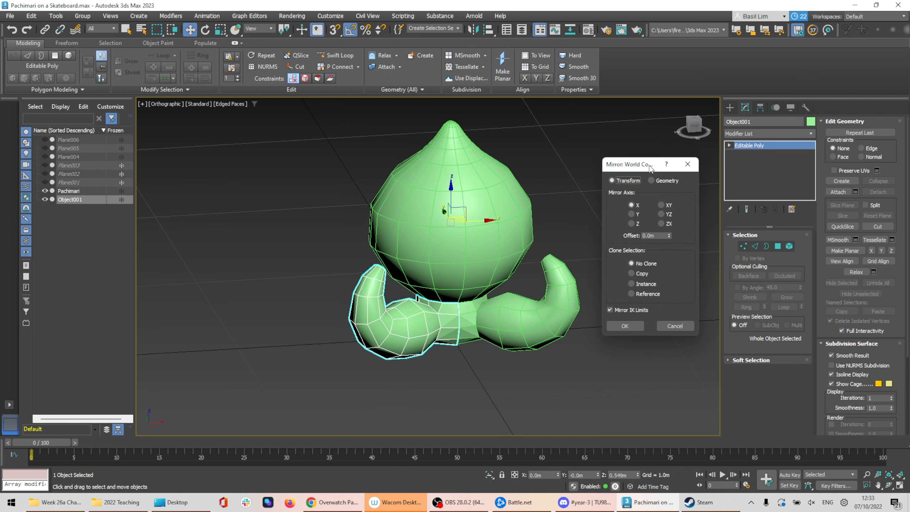
click(625, 326)
alt+middle_drag(573, 330, 470, 334)
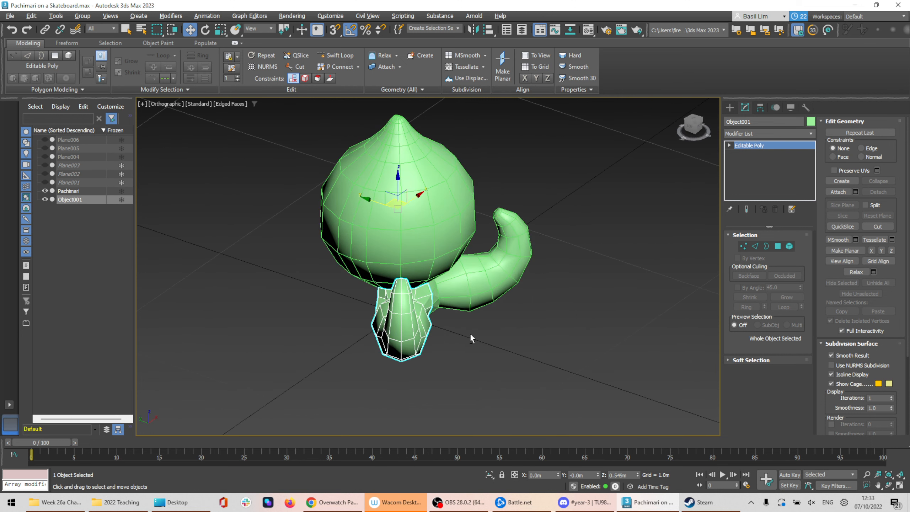
Mirror the tentacle on the Y axis as a Copy to make a third tentacle
click(473, 30)
click(446, 272)
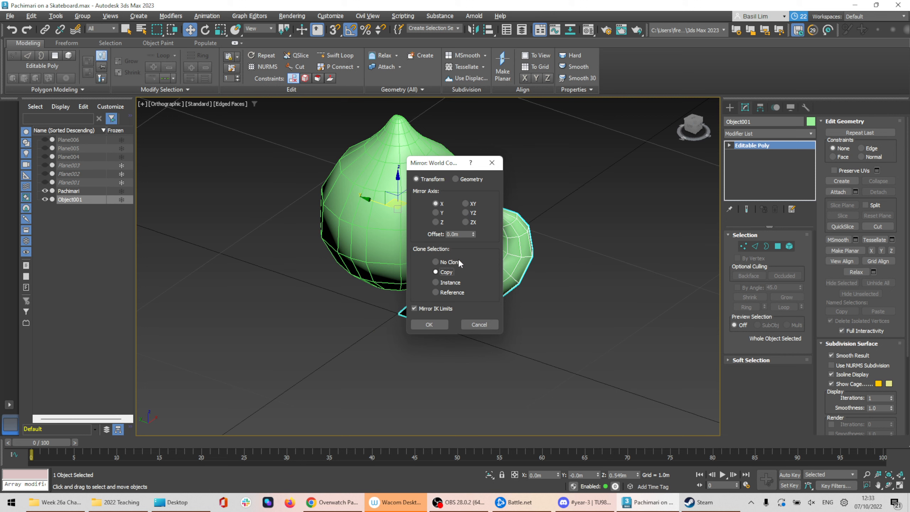
drag(444, 166, 577, 180)
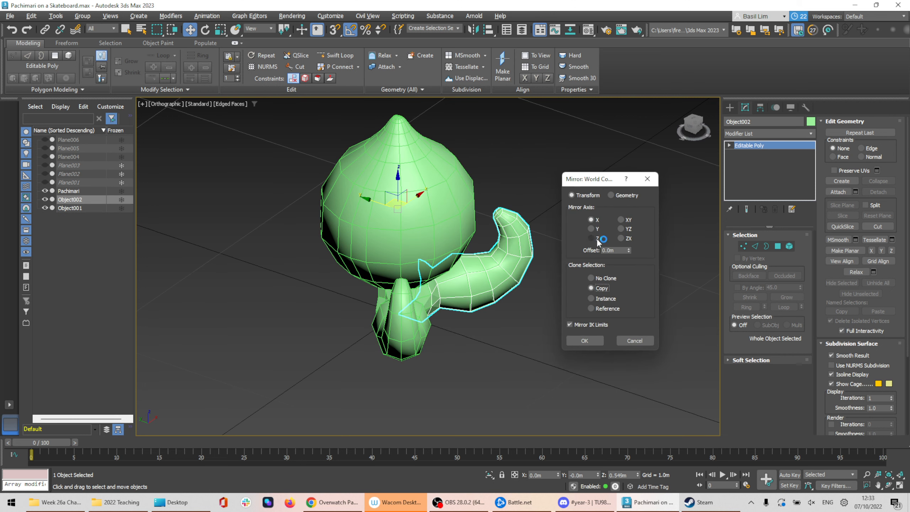
click(591, 229)
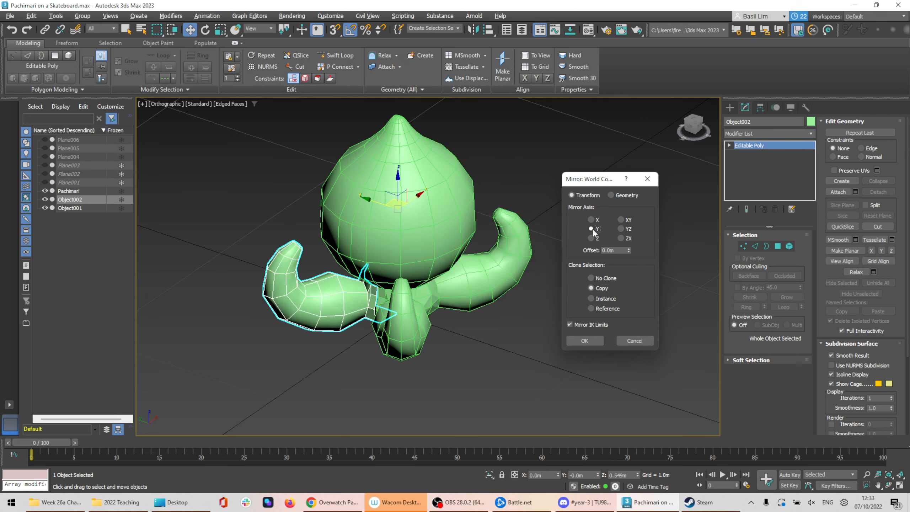
click(589, 340)
Mirror the third tentacle on the X axis as a Copy to make a fourth tentacle
alt+middle_drag(412, 320, 576, 315)
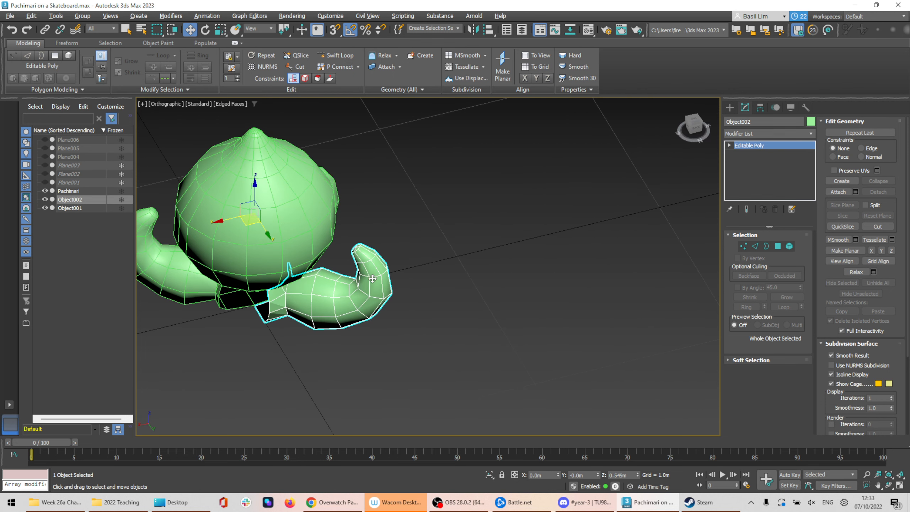
middle_drag(379, 272, 603, 288)
click(473, 29)
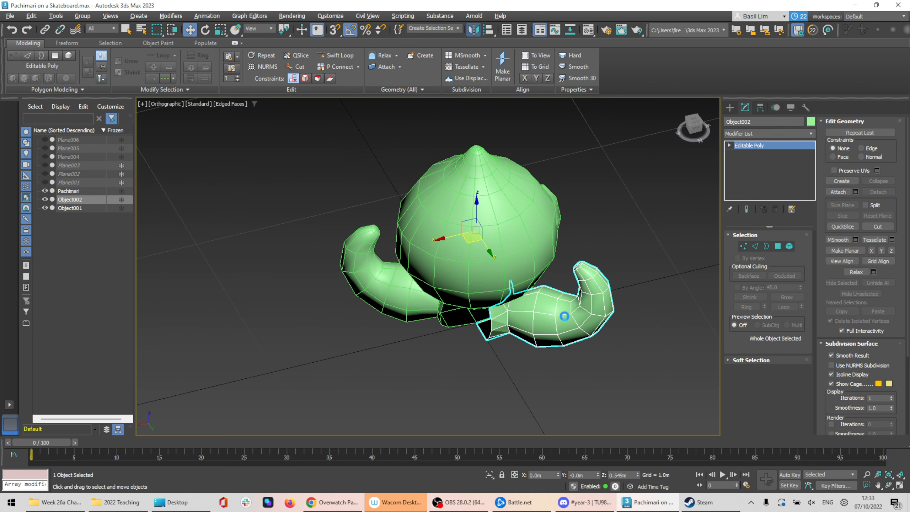
drag(441, 162, 623, 182)
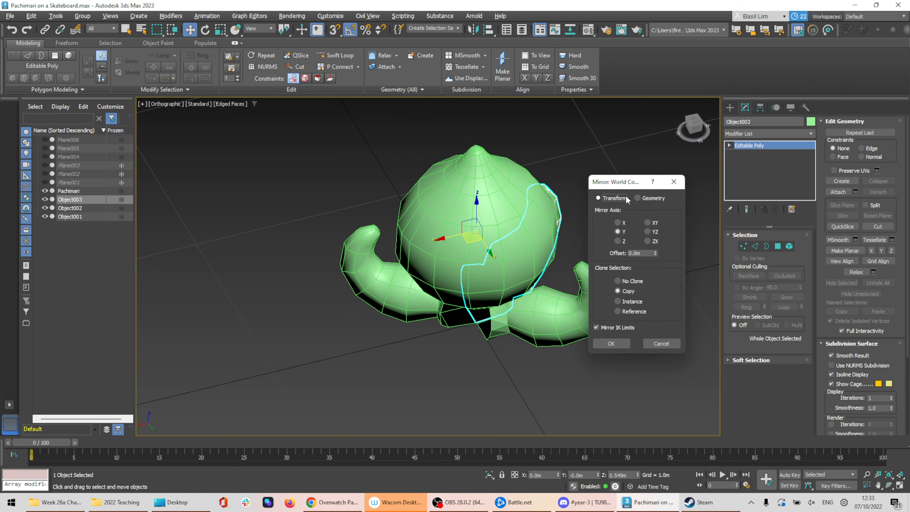
click(618, 223)
click(611, 344)
alt+middle_drag(611, 343, 653, 321)
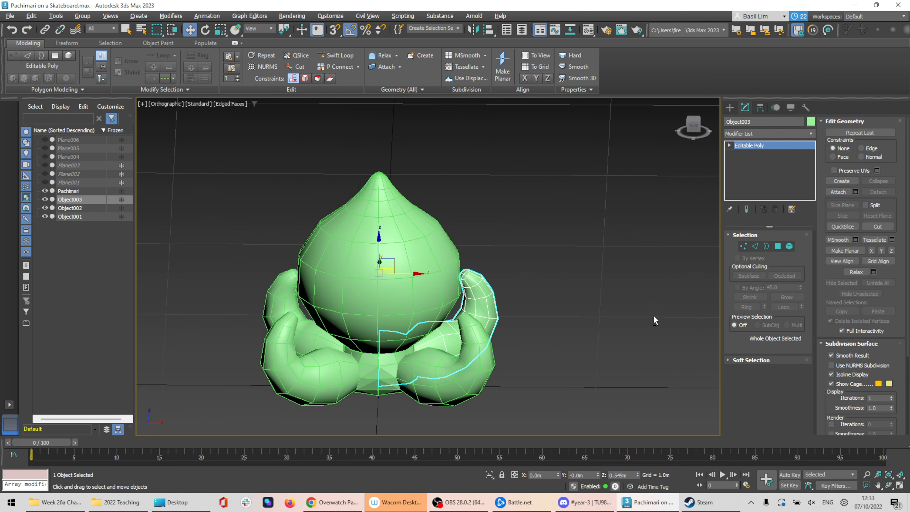
click(578, 306)
Undo the two mirrored copies and the tentacle's own mirroring on the X axis
alt+middle_drag(506, 321, 487, 238)
middle_drag(386, 201, 425, 225)
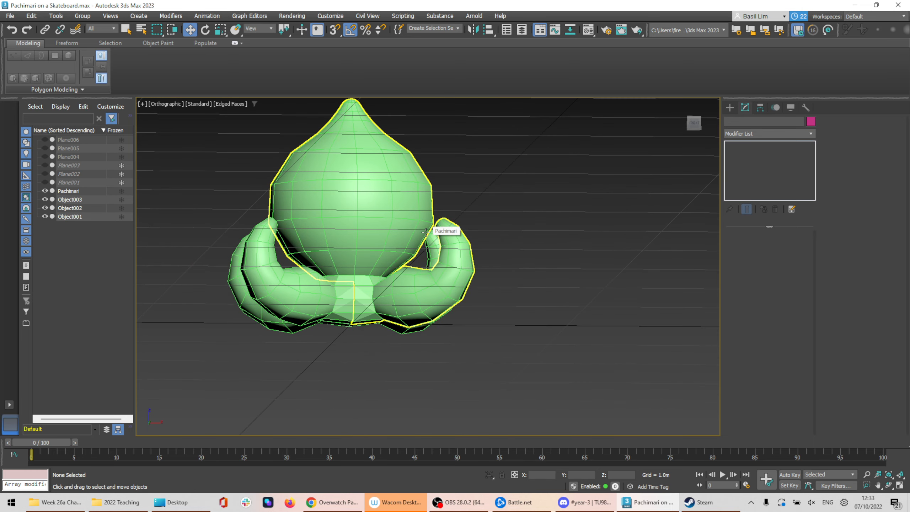
key(ctrl+z)
key(ctrl+z)
key(ctrl+z)
key(ctrl+z)
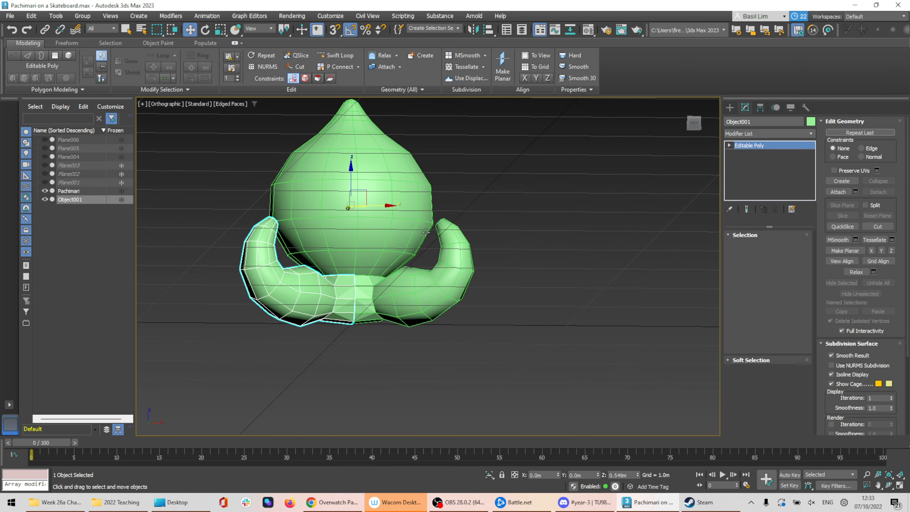
alt+middle_drag(588, 274, 598, 282)
click(574, 242)
Select the separate tentacle object and hide the Pachimari object
click(371, 201)
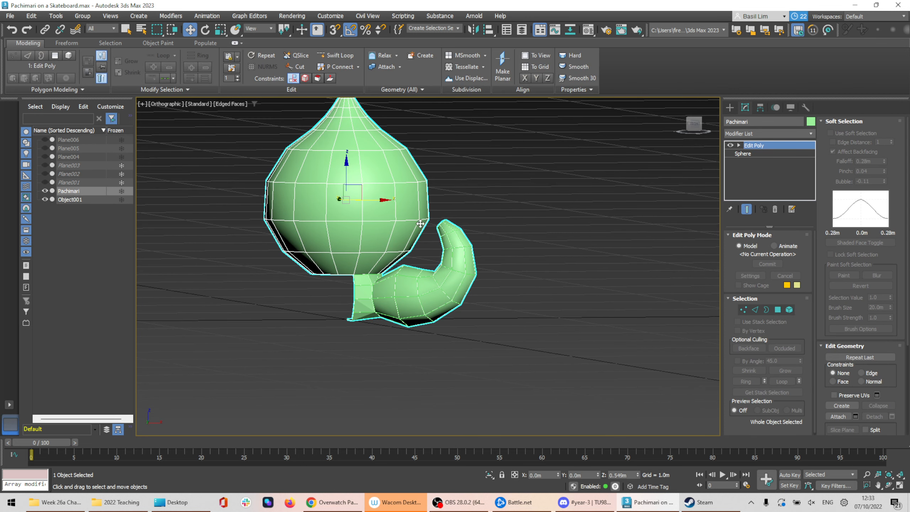
click(630, 292)
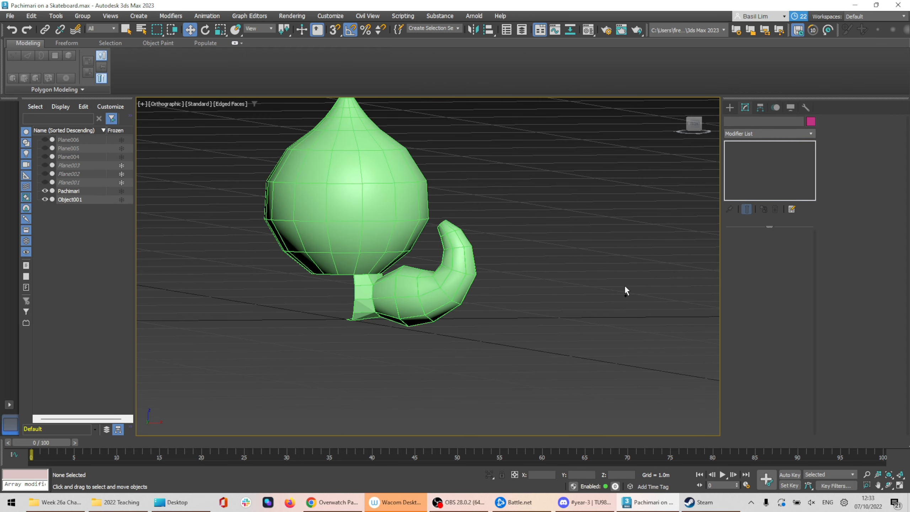
click(470, 279)
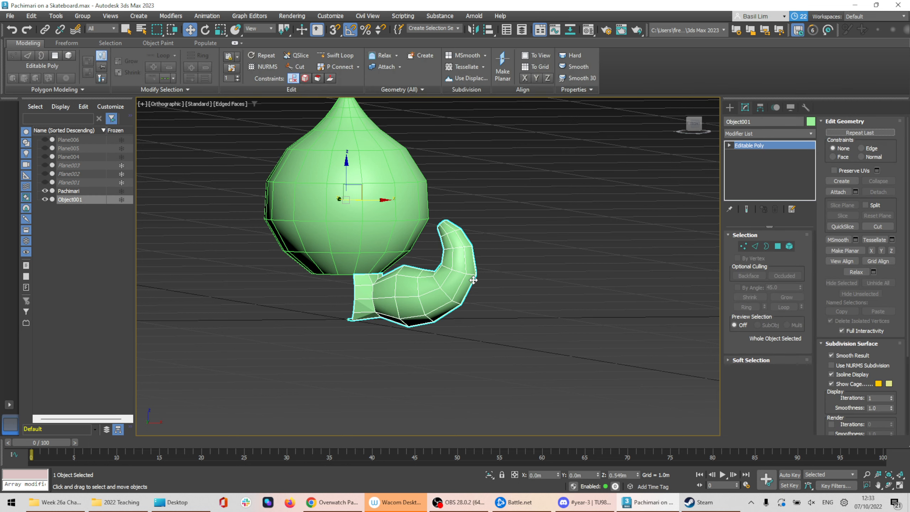
mouse_move(360, 185)
shift+mouse_down()
mouse_move(464, 203)
mouse_move(438, 168)
shift+mouse_up()
right_click(438, 169)
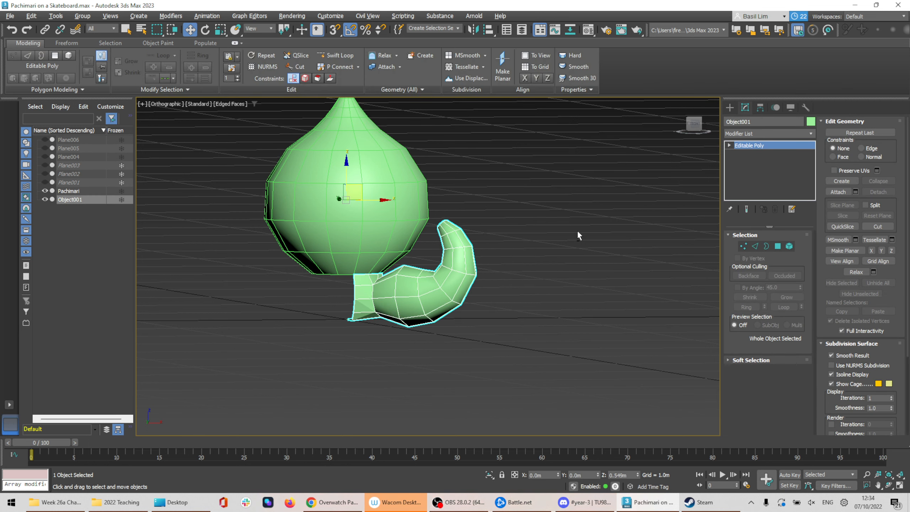
alt+middle_drag(578, 235, 544, 265)
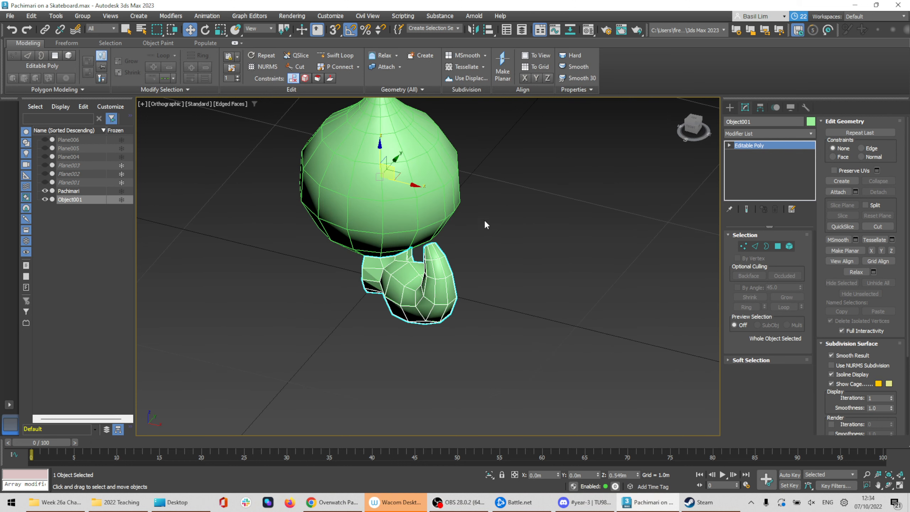
click(45, 191)
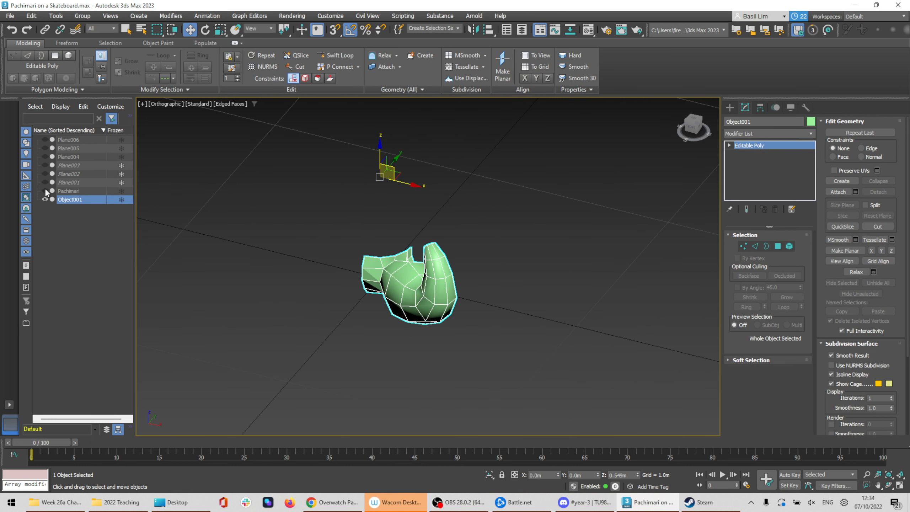
Unhide the Pachimari object while keeping the separate tentacle selected, and check their alignment from above
click(45, 190)
click(45, 190)
click(45, 191)
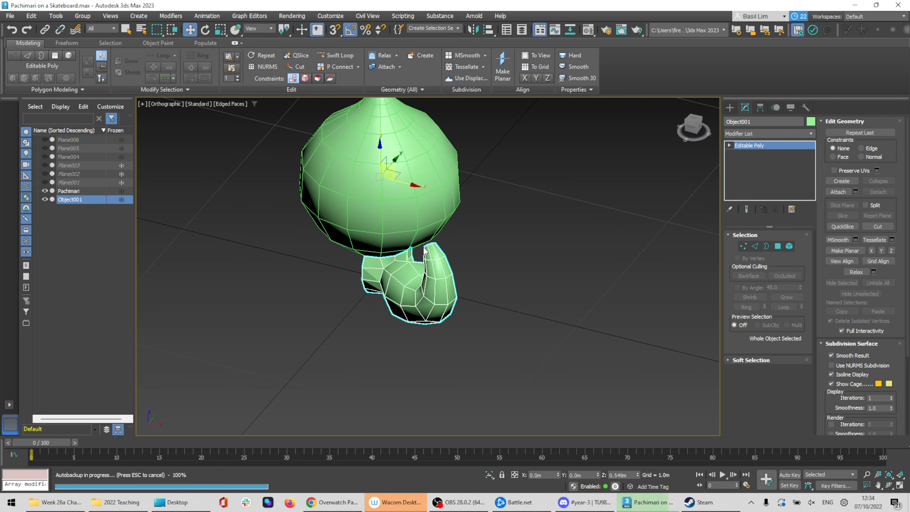
alt+middle_drag(415, 238, 552, 209)
click(693, 119)
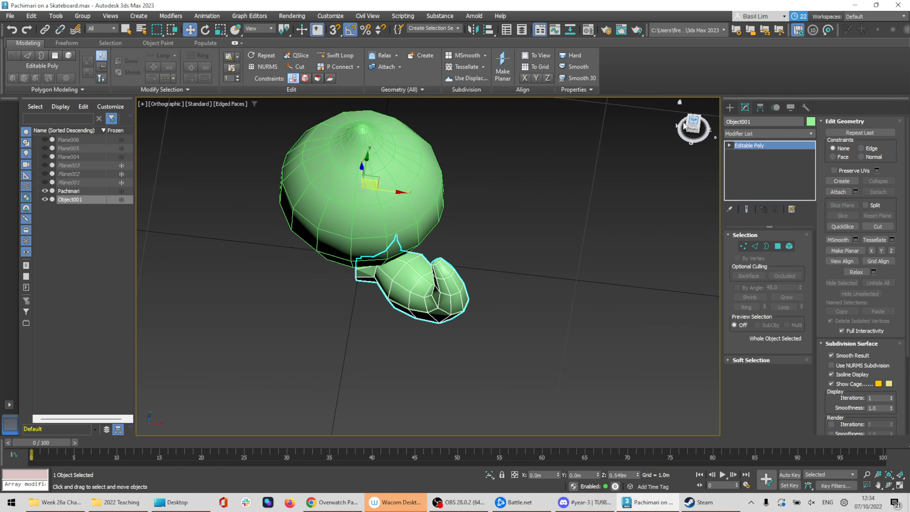
middle_drag(410, 223, 432, 229)
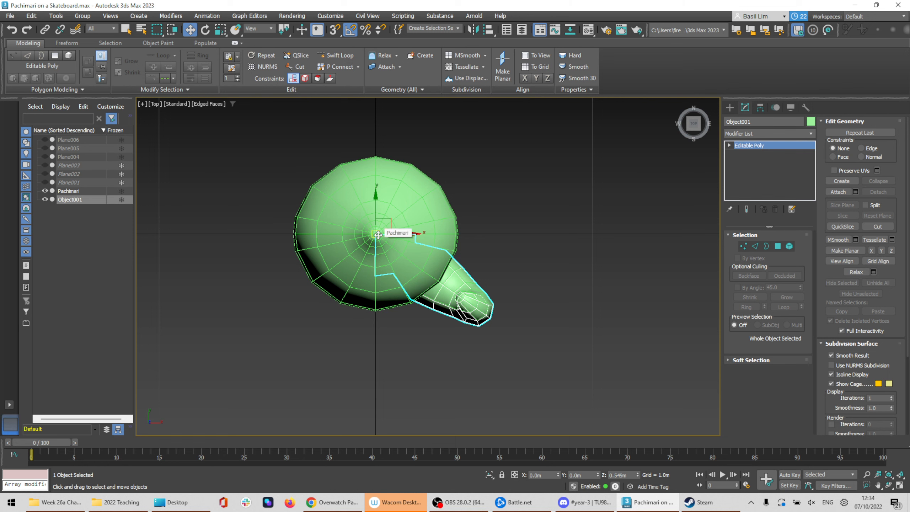
alt+middle_drag(477, 273, 482, 244)
key(e)
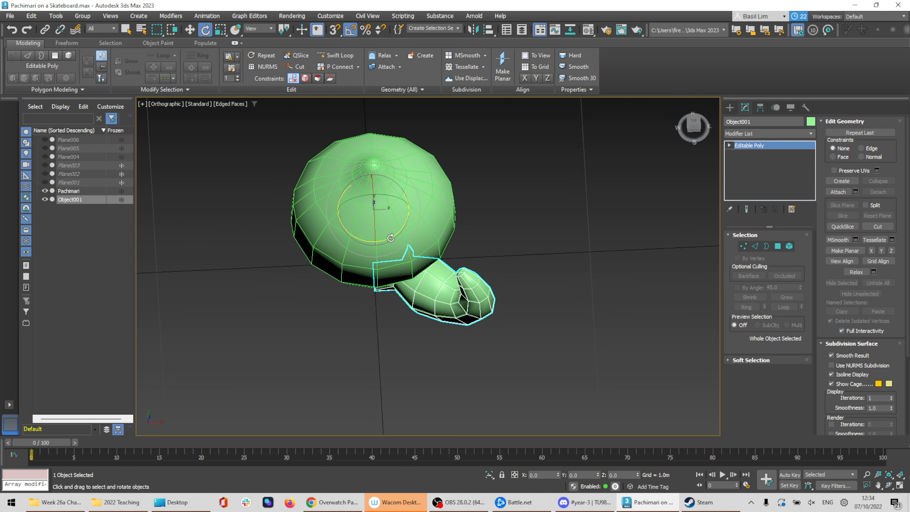
mouse_move(392, 238)
mouse_down()
mouse_move(342, 262)
mouse_move(399, 247)
mouse_up()
alt+middle_drag(447, 281, 439, 250)
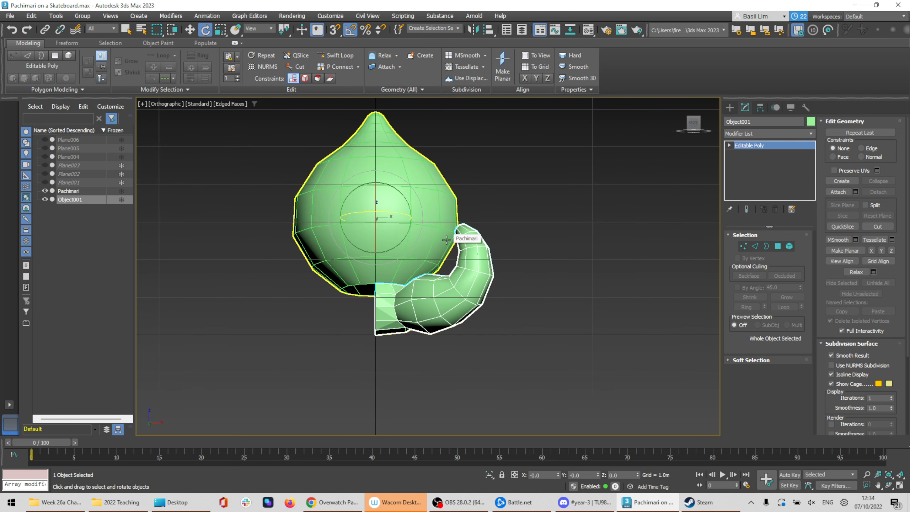
key(w)
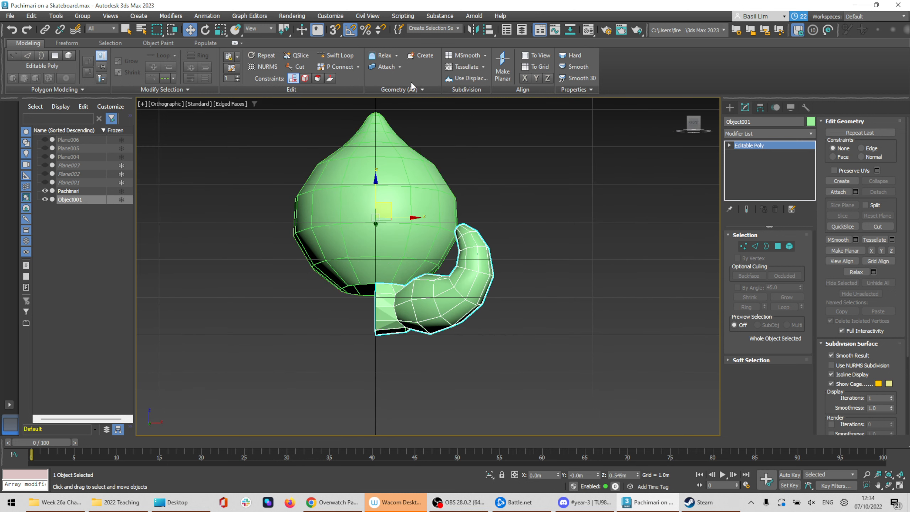
Mirror the separate tentacle on the X axis with No Clone
click(474, 31)
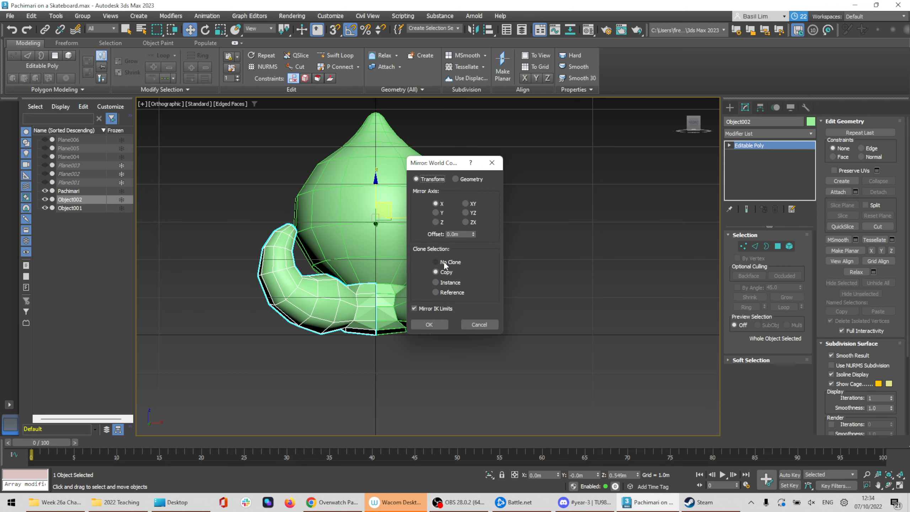
click(443, 262)
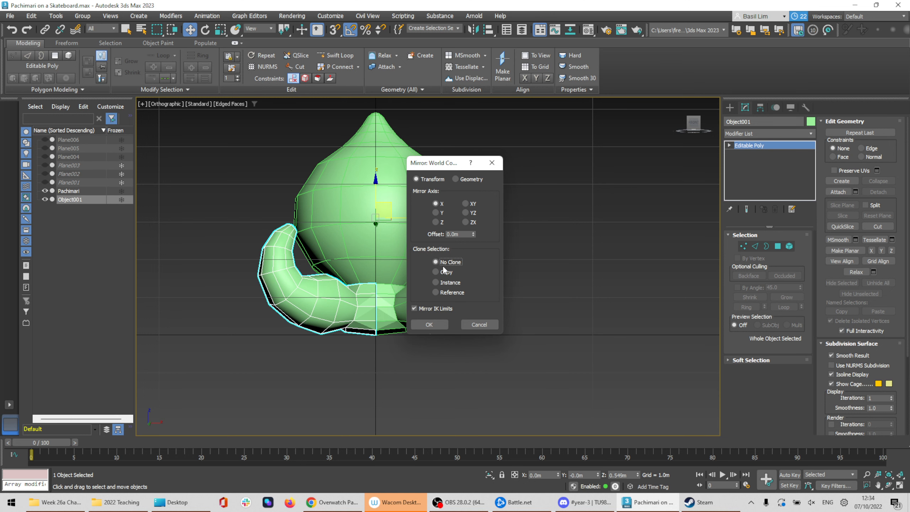
click(429, 325)
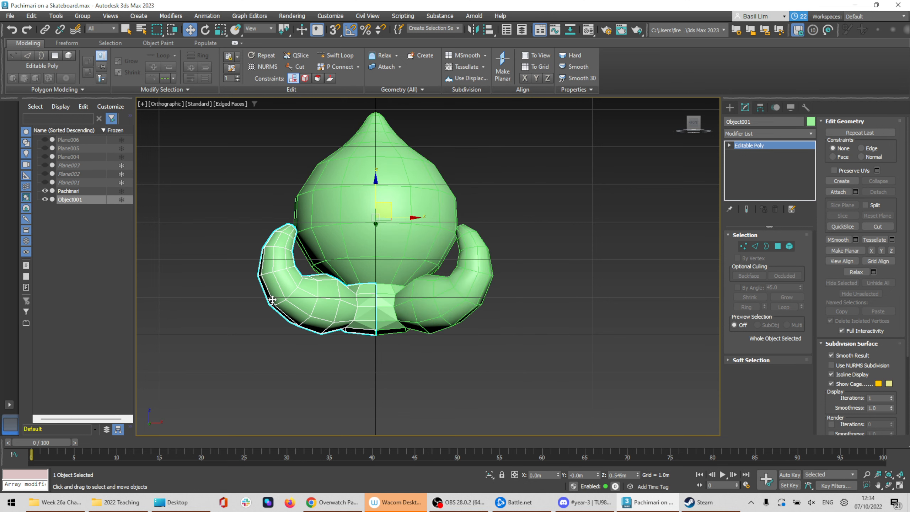
Mirror the separate tentacle on the Y axis as a Copy to make the third tentacle
alt+middle_drag(309, 305, 412, 356)
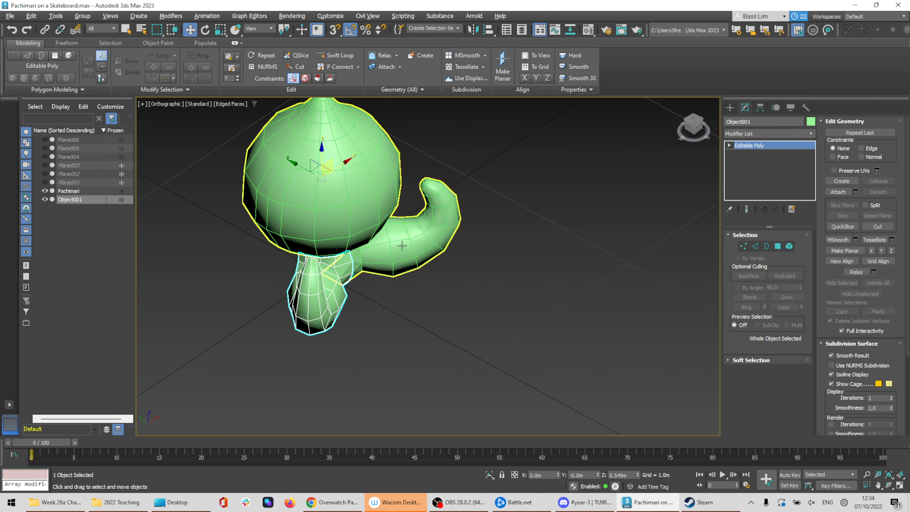
alt+middle_drag(311, 296, 388, 238)
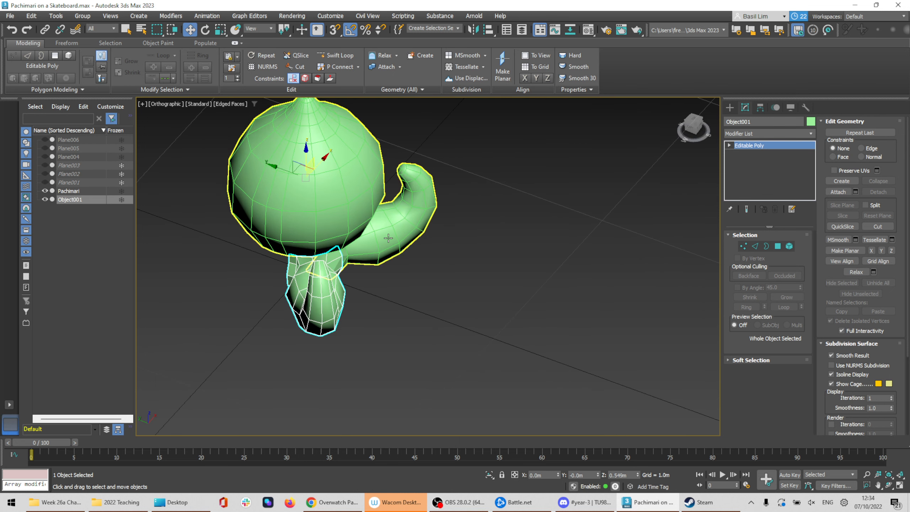
alt+middle_drag(302, 314, 471, 203)
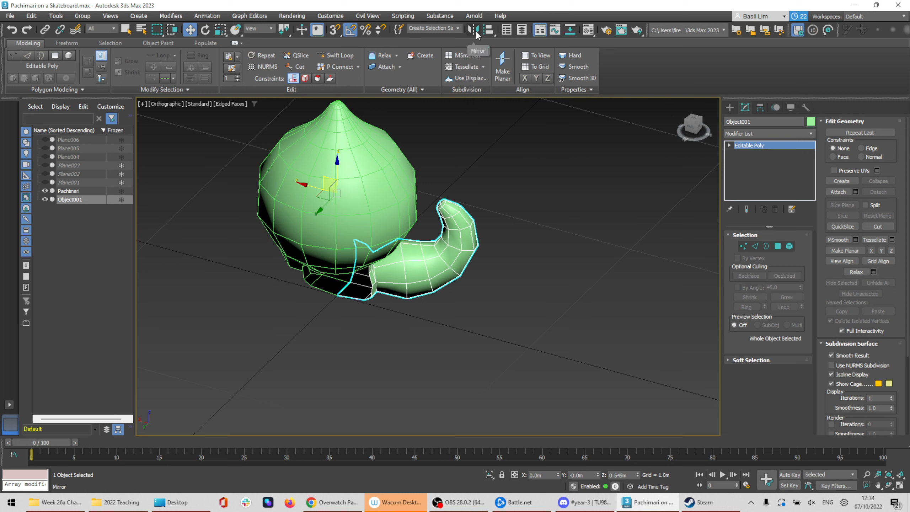
click(476, 34)
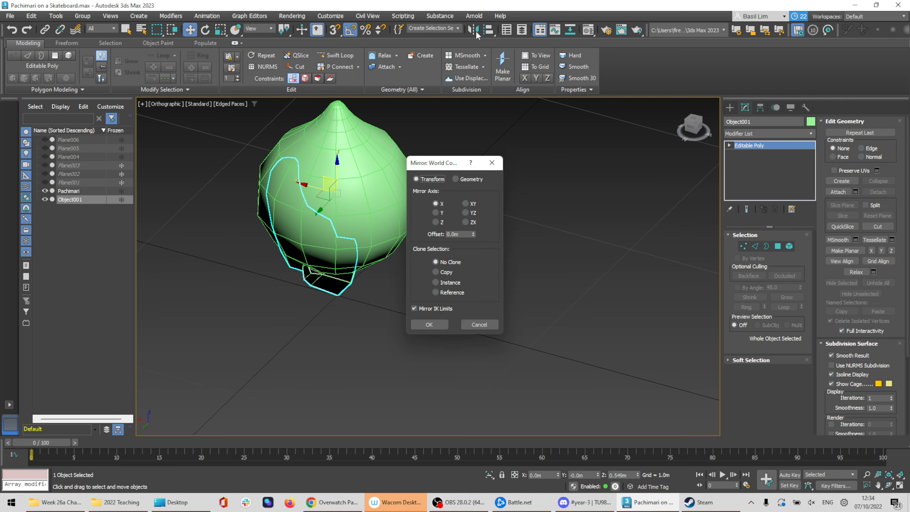
click(445, 273)
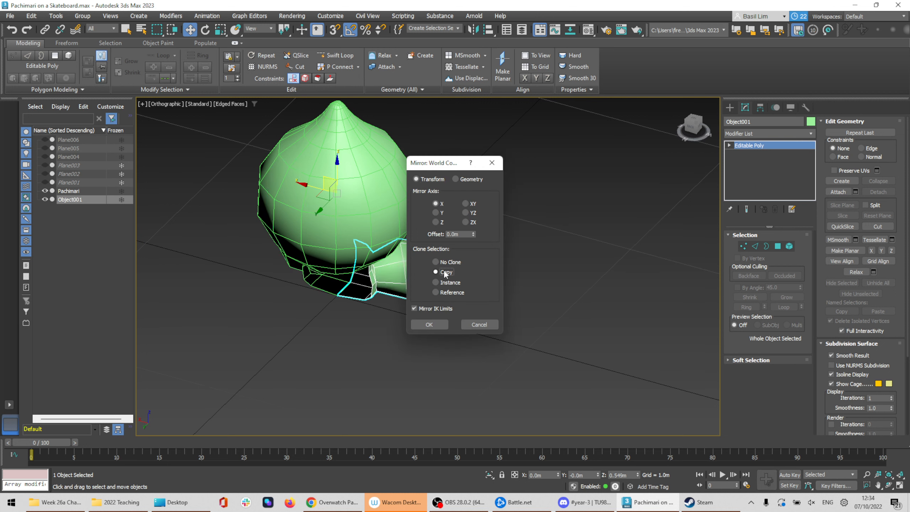
click(438, 213)
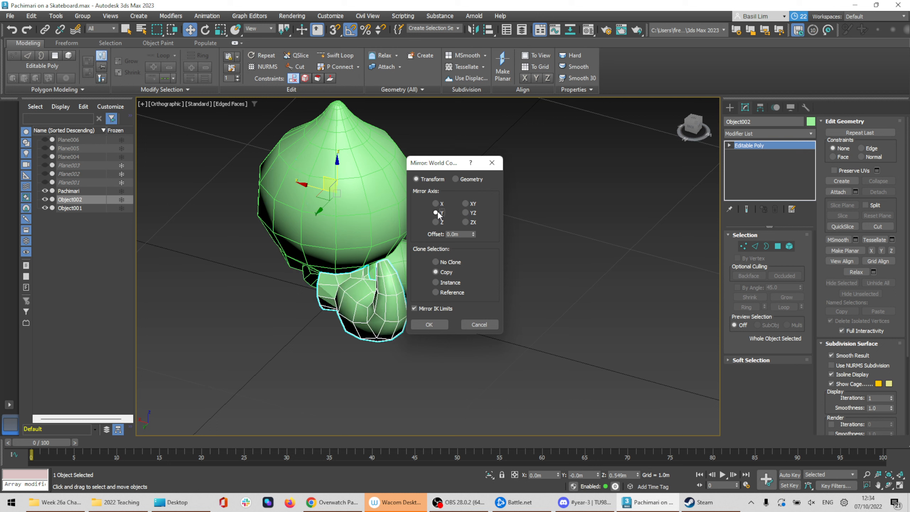
drag(459, 163, 538, 171)
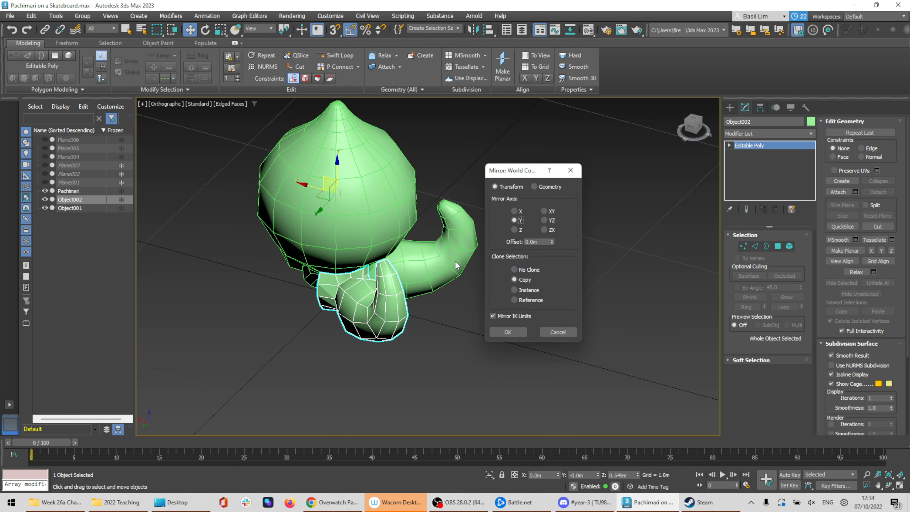
click(508, 332)
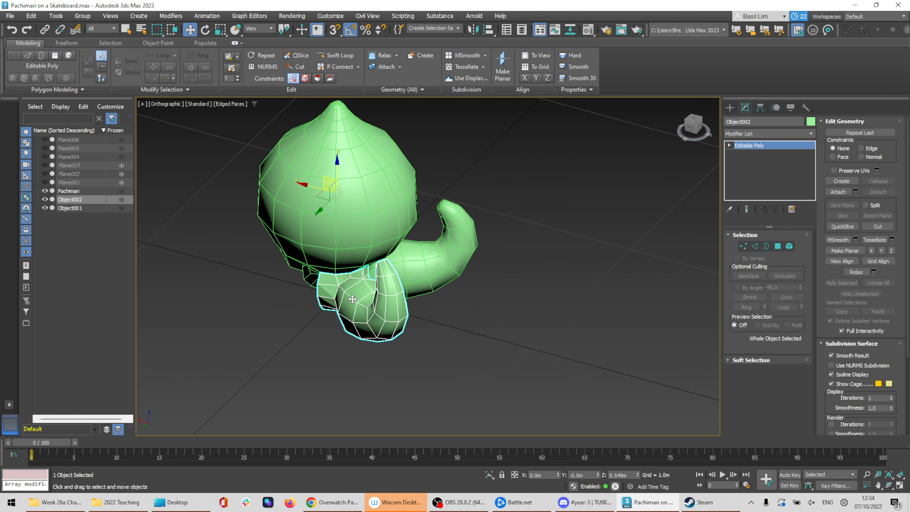
Select the new third tentacle and mirror it on the X axis as a Copy to make the fourth
alt+middle_drag(516, 334, 465, 318)
click(467, 318)
click(390, 311)
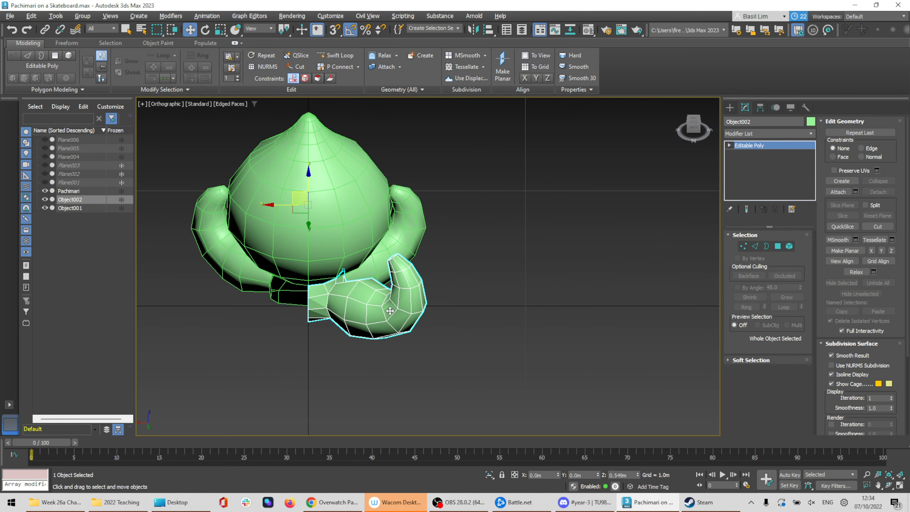
click(471, 30)
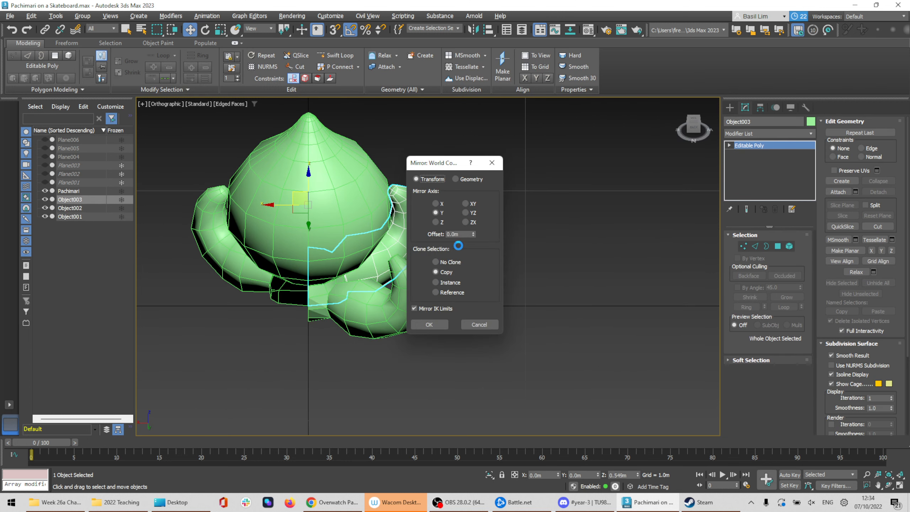
click(436, 223)
click(436, 203)
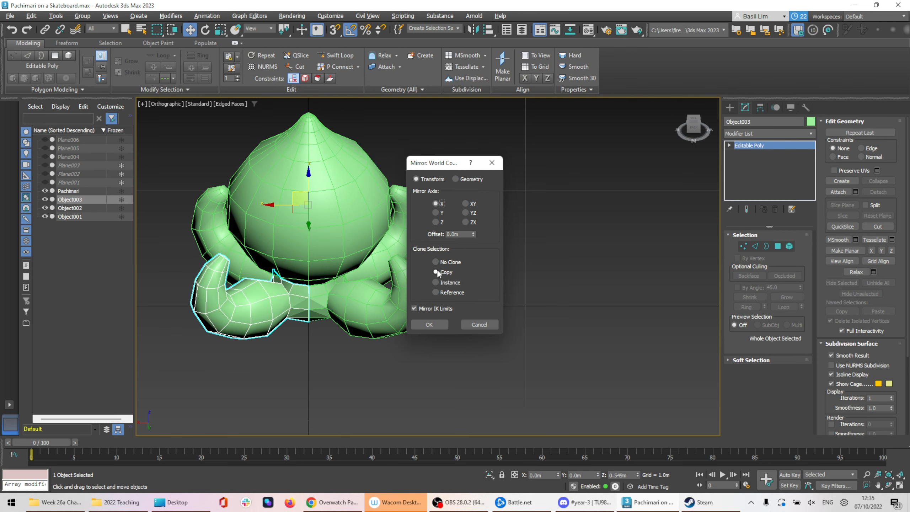
click(431, 325)
Examine the four tentacles around the body, checking which are separate objects and which belongs to Pachimari
alt+middle_drag(473, 302, 534, 290)
middle_drag(346, 282, 522, 290)
click(522, 290)
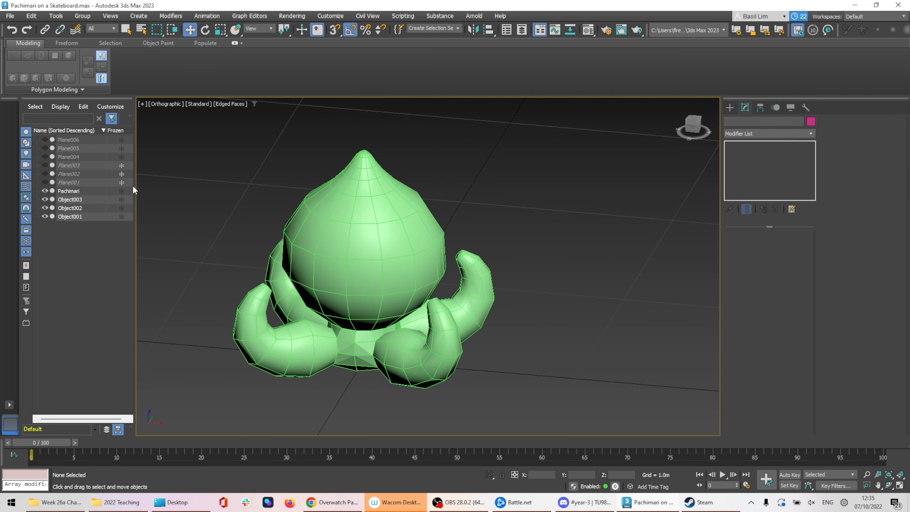
click(70, 200)
shift+click(70, 216)
alt+middle_drag(448, 341, 487, 357)
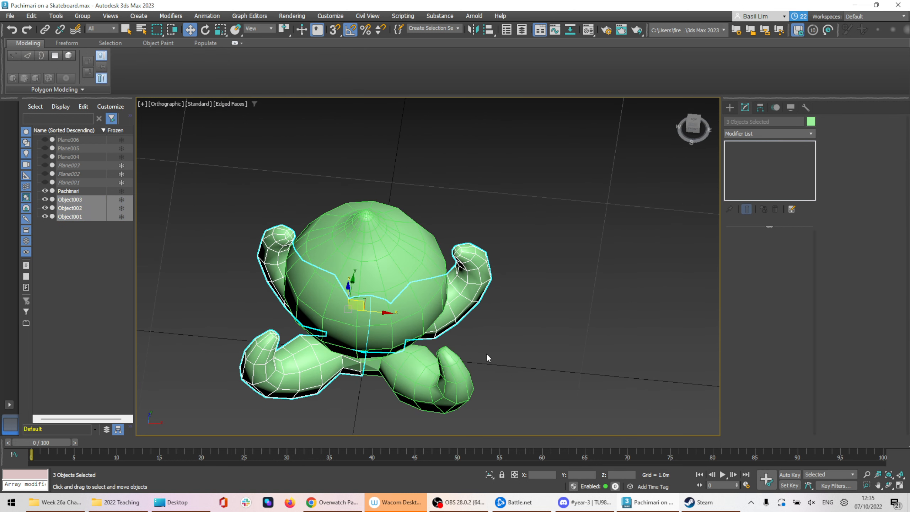
click(527, 360)
click(425, 373)
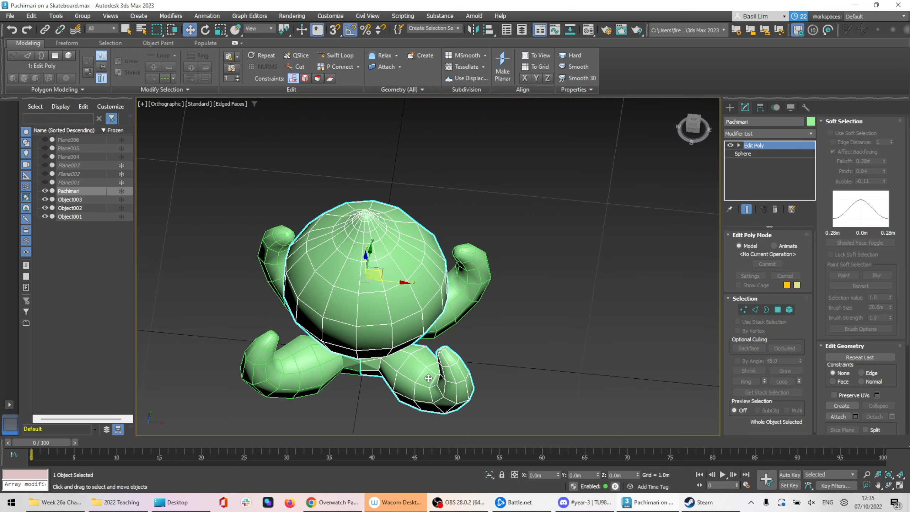
alt+middle_drag(548, 363, 541, 315)
click(540, 317)
scroll(373, 261, up, 5)
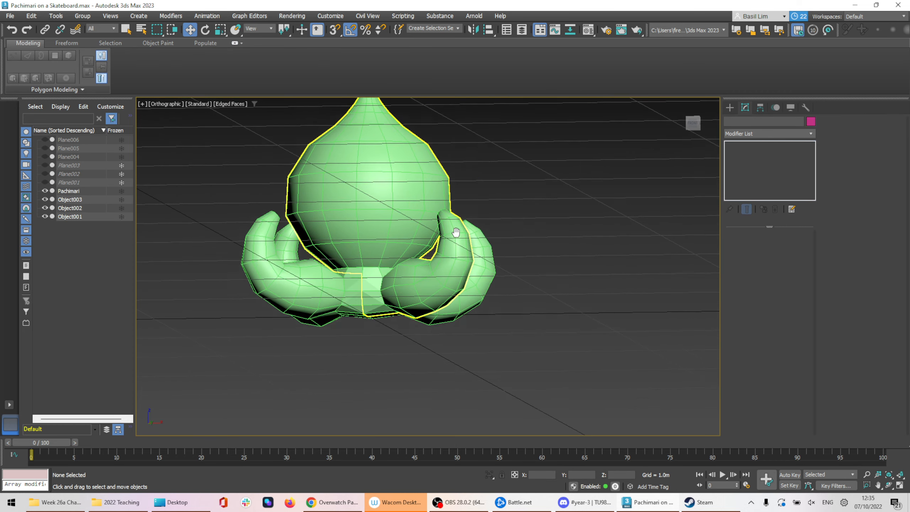
scroll(472, 325, down, 6)
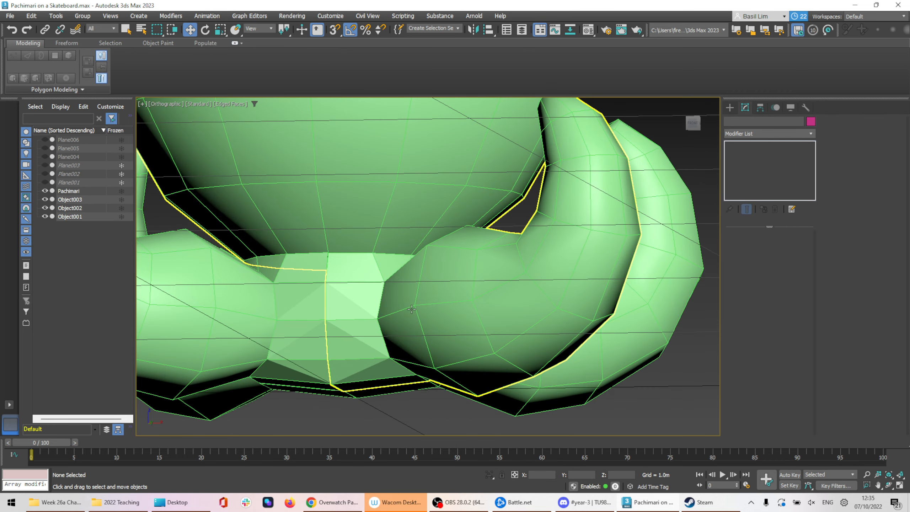
Attach the three separate tentacle objects to the Pachimari object
click(392, 240)
alt+middle_drag(393, 240, 394, 244)
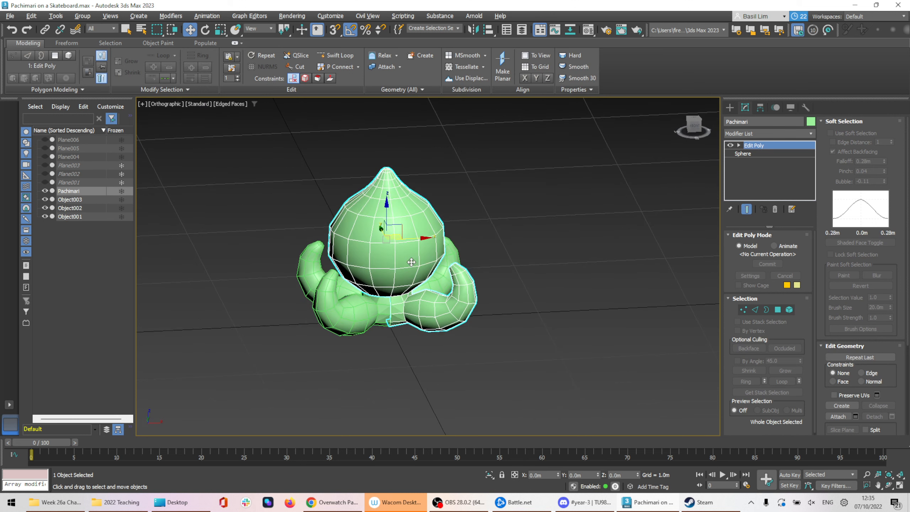
right_click(391, 245)
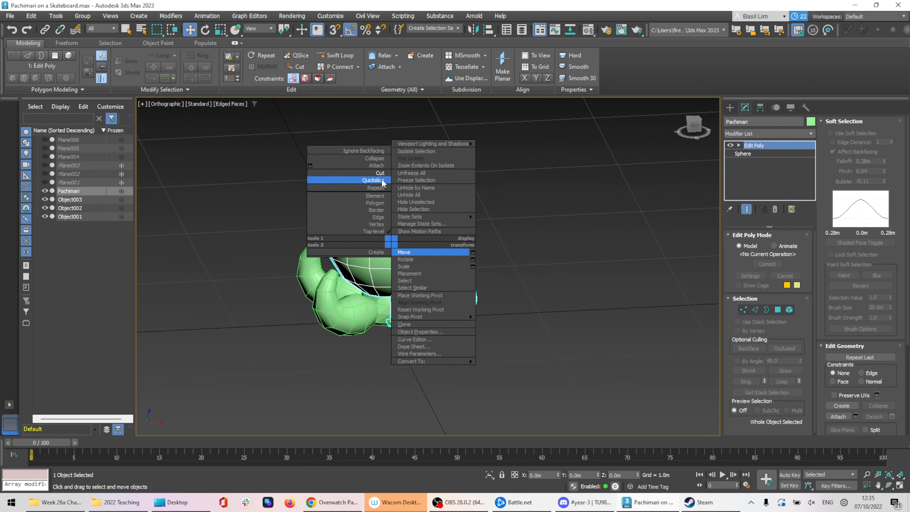
click(376, 165)
click(342, 312)
click(342, 313)
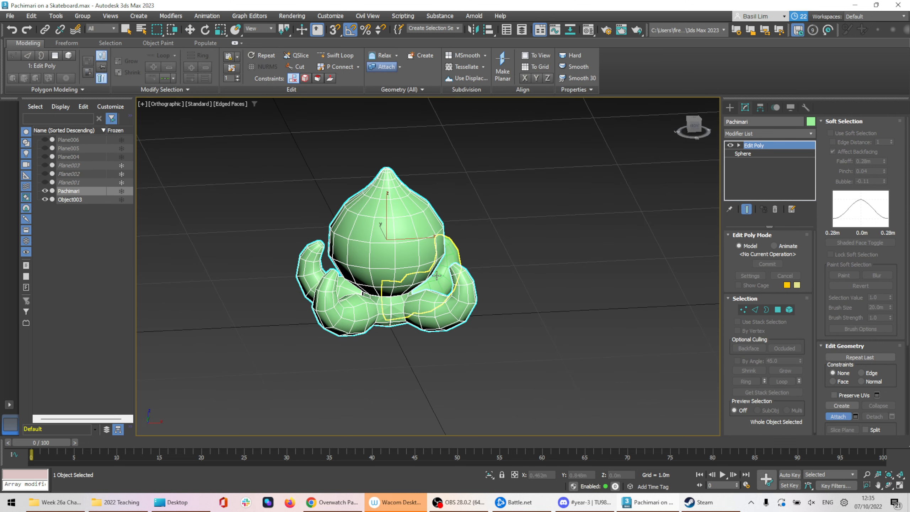
click(447, 264)
click(839, 417)
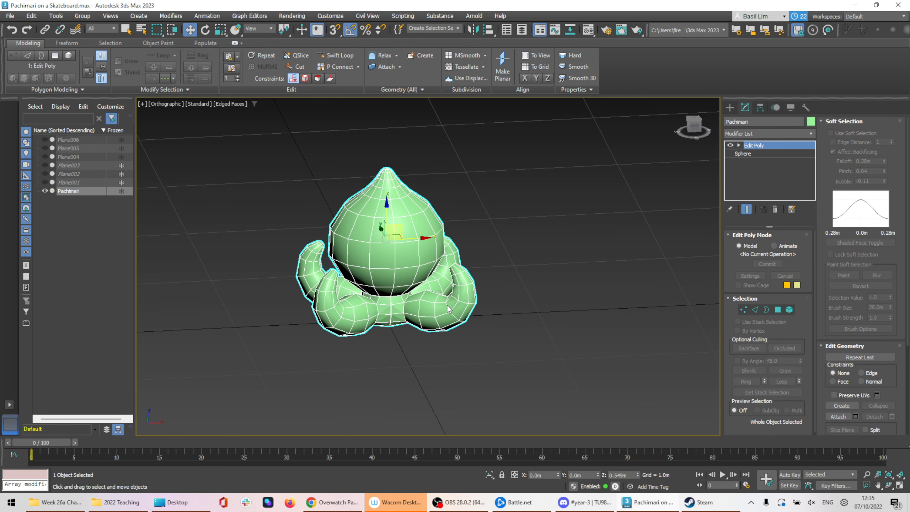
Examine the seams where the tentacle sections meet on the underside of the body
scroll(373, 293, up, 3)
alt+middle_drag(430, 330, 440, 298)
alt+middle_drag(520, 331, 454, 322)
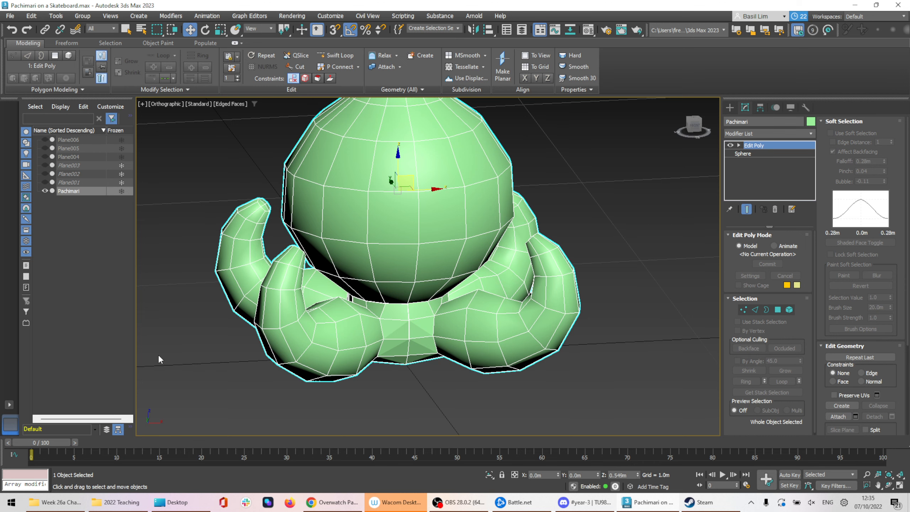
scroll(409, 354, up, 2)
alt+middle_drag(443, 365, 437, 273)
scroll(417, 309, up, 3)
middle_drag(377, 139, 395, 297)
scroll(394, 297, up, 2)
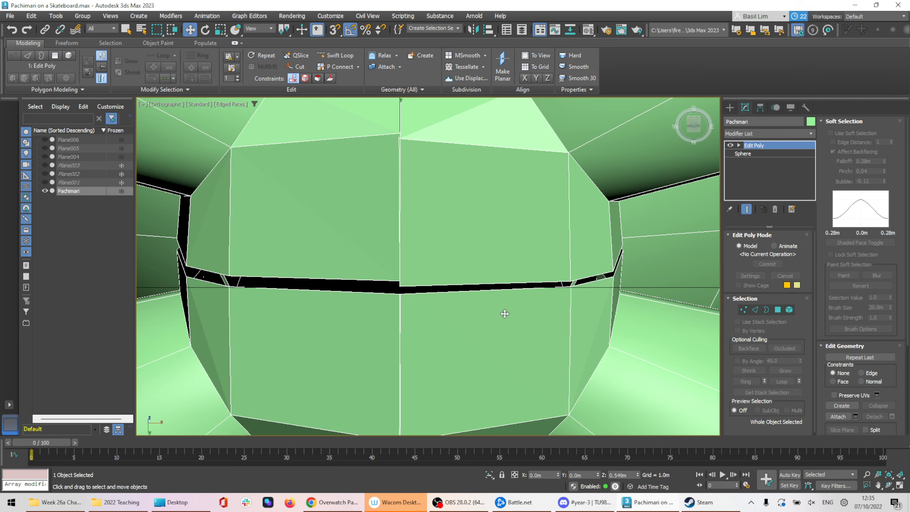
alt+middle_drag(465, 304, 464, 290)
middle_drag(393, 228, 394, 383)
middle_drag(521, 354, 505, 344)
middle_drag(515, 300, 513, 387)
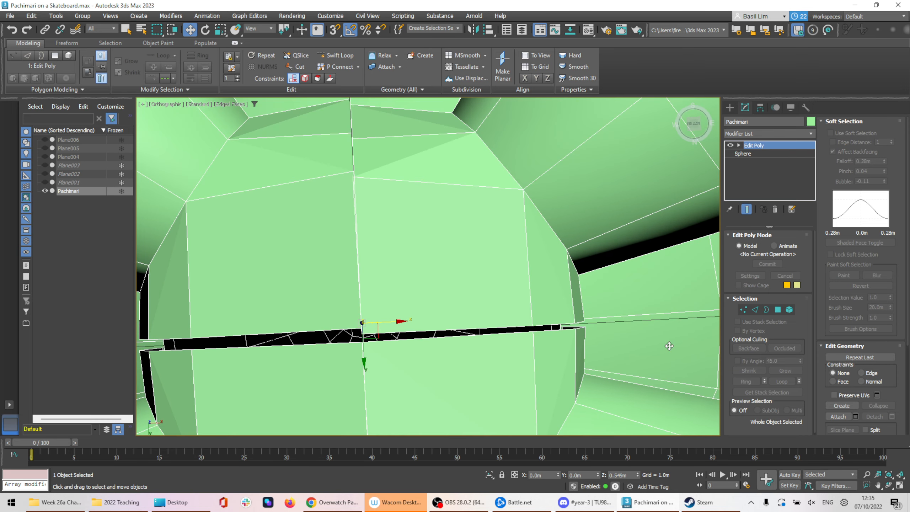
Target Weld a vertex on one side of the underside's central gap to the matching vertex across it
click(743, 309)
click(533, 326)
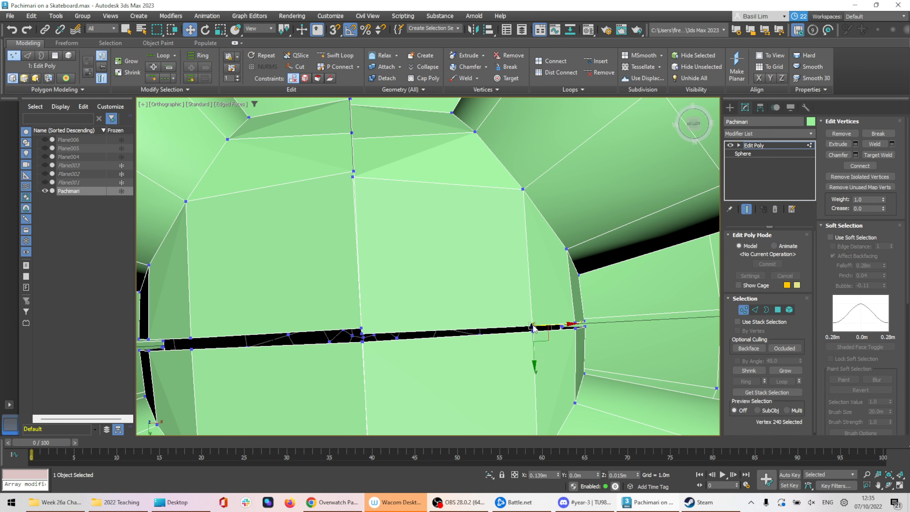
right_click(533, 327)
click(518, 387)
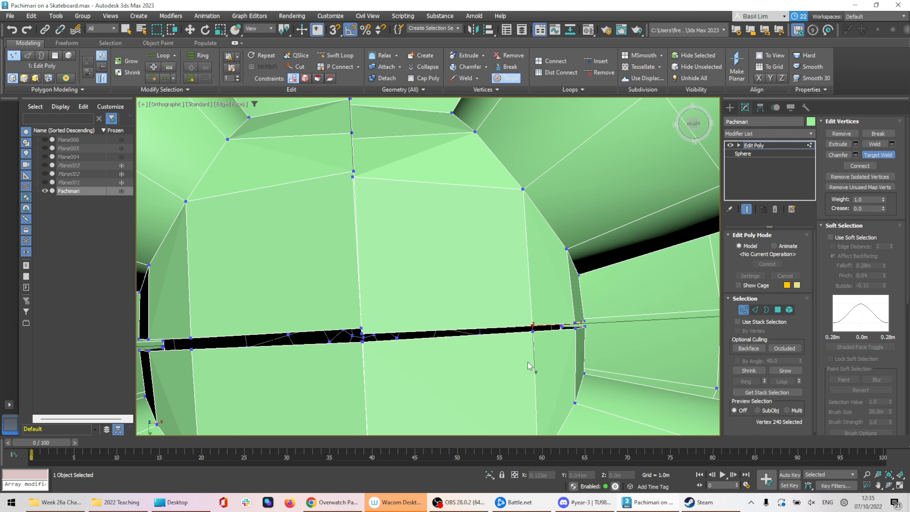
click(533, 331)
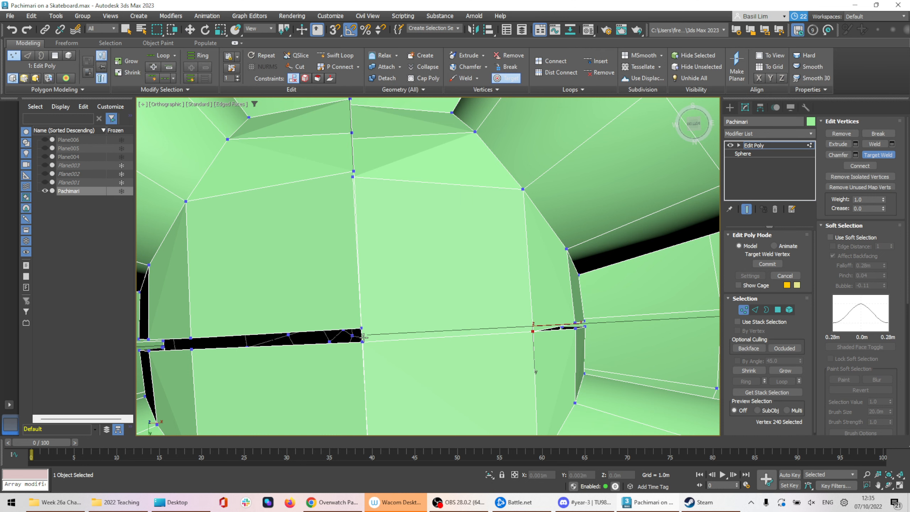
Target Weld the remaining open vertex on the underside's central gap to its match across it, and leave vertex editing
click(190, 338)
click(192, 349)
alt+middle_drag(353, 193, 366, 224)
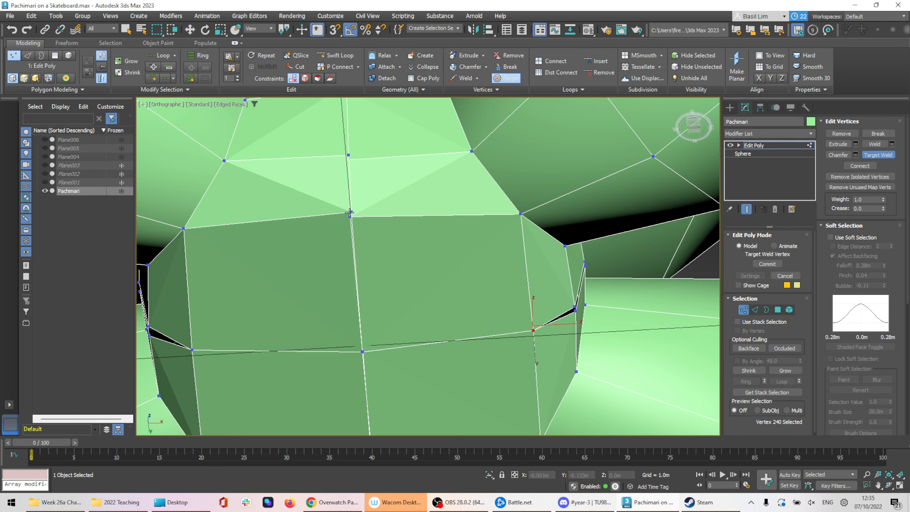
scroll(440, 234, down, 5)
scroll(440, 235, up, 3)
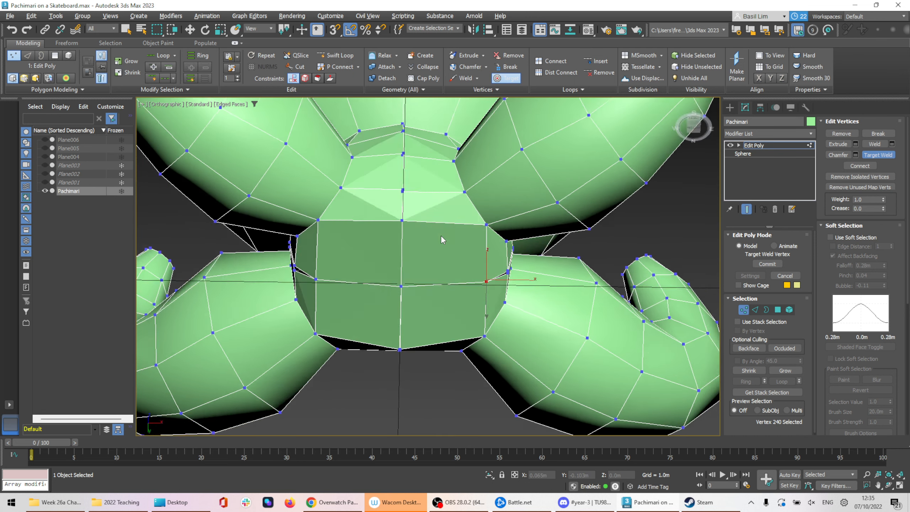
click(743, 309)
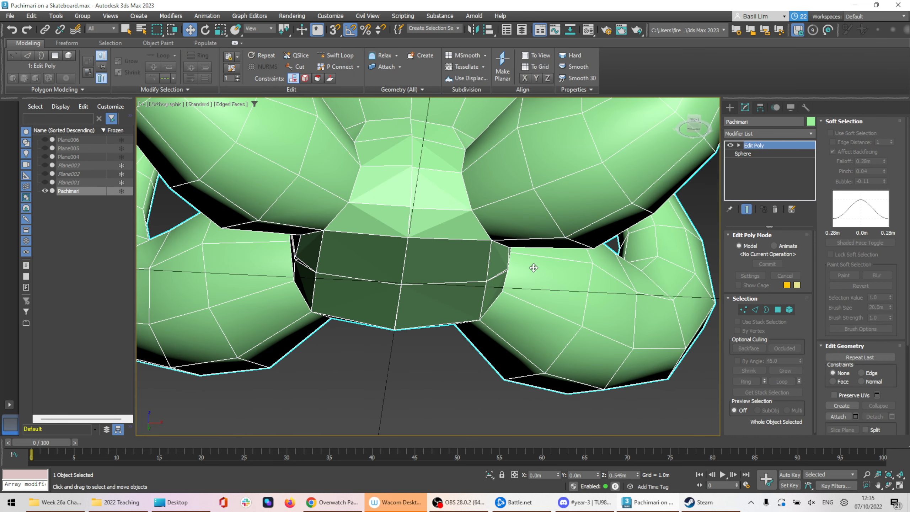
Weld the vertices along the central seam running from the front across the underside to the back, with a 0.04 m threshold
key(1)
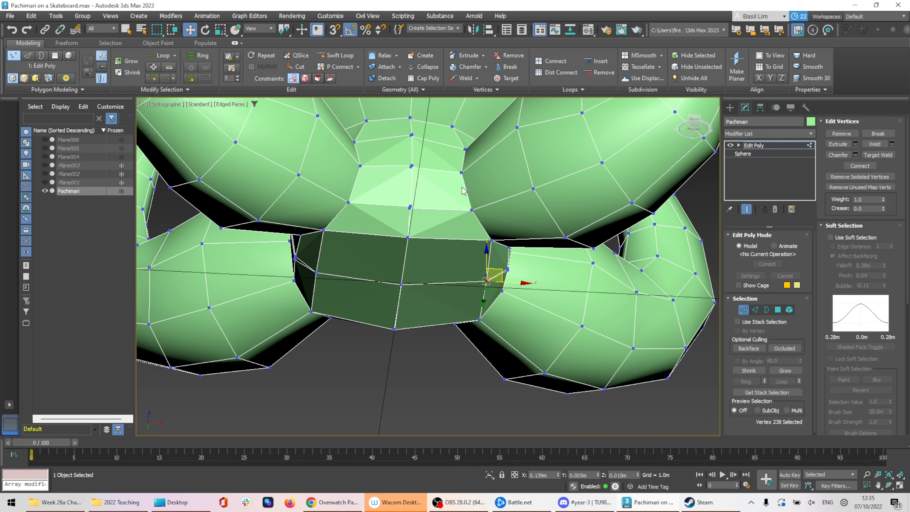
scroll(502, 232, up, 2)
alt+middle_drag(503, 239, 498, 232)
drag(423, 153, 458, 275)
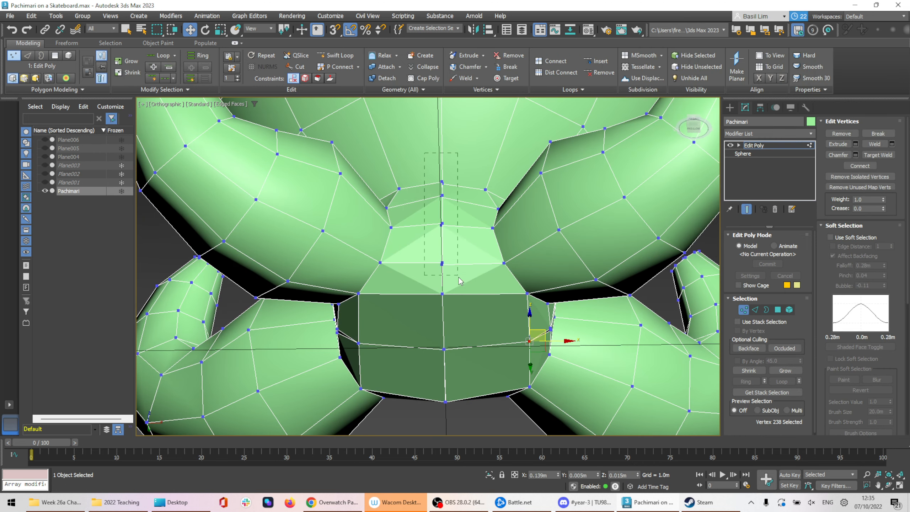
drag(458, 310, 457, 296)
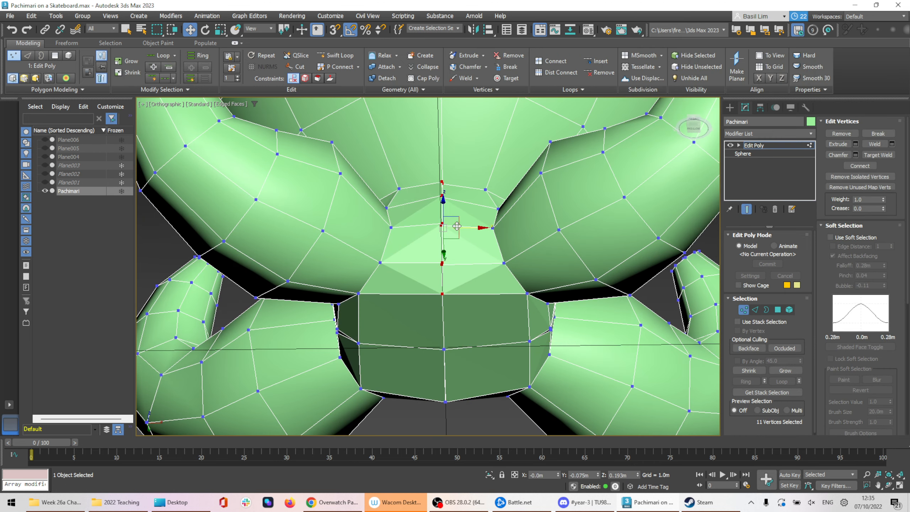
alt+middle_drag(459, 241, 462, 283)
drag(419, 186, 441, 257)
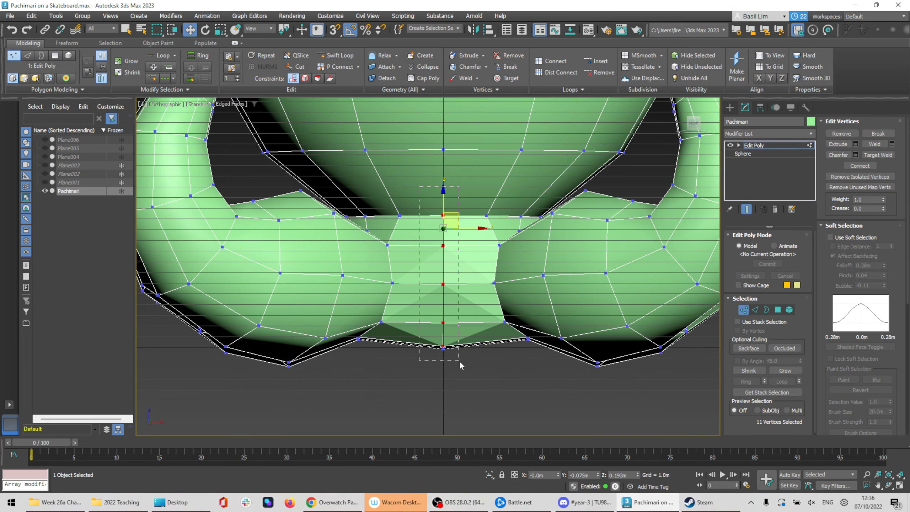
drag(459, 360, 459, 358)
scroll(462, 353, up, 3)
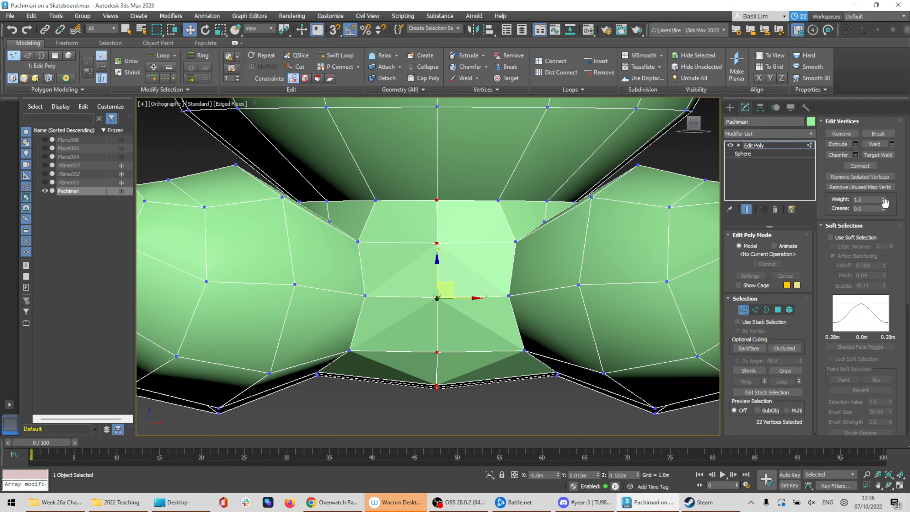
click(892, 144)
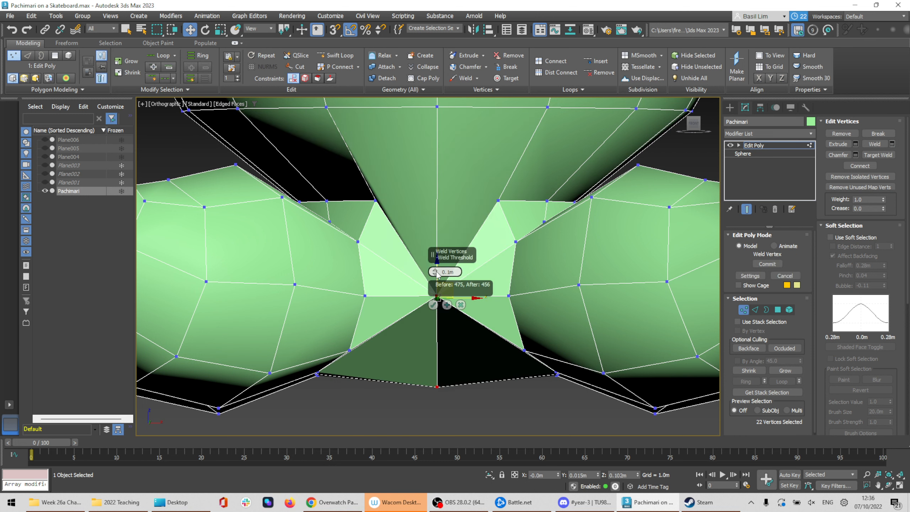
drag(437, 278, 436, 278)
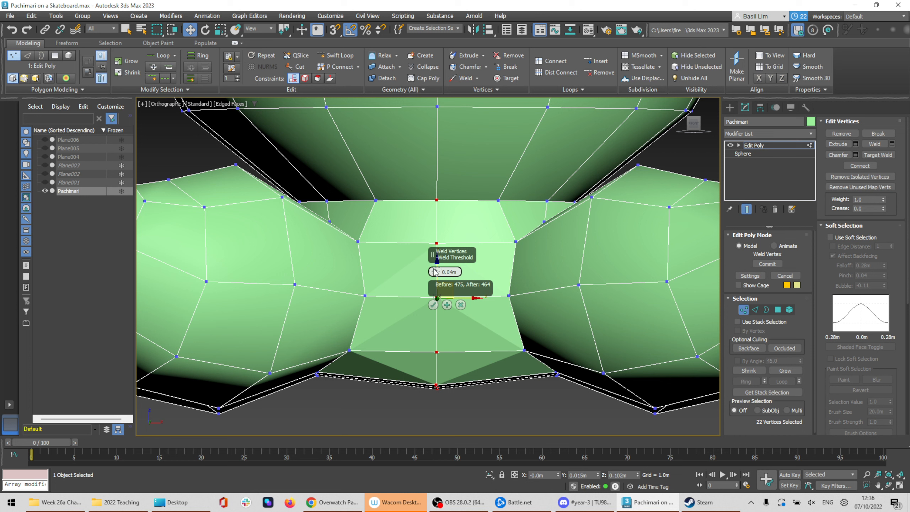
drag(436, 274, 449, 217)
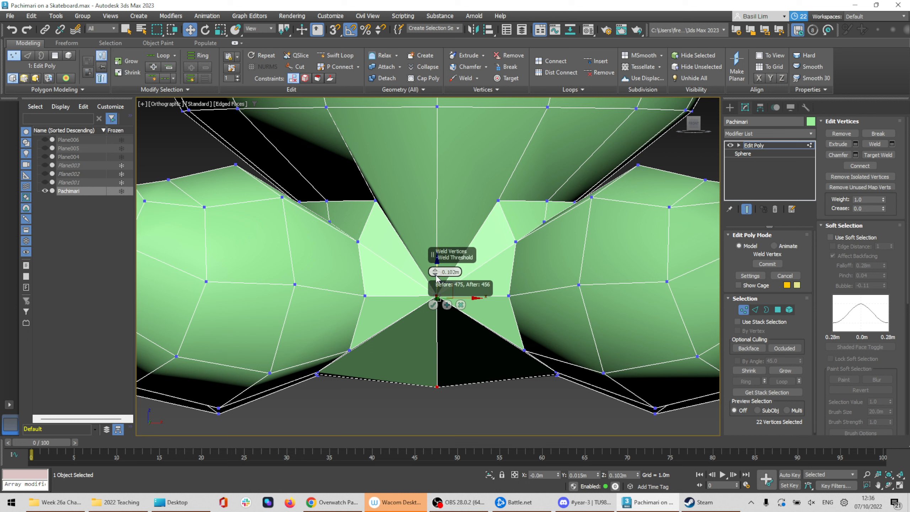
drag(436, 275, 436, 301)
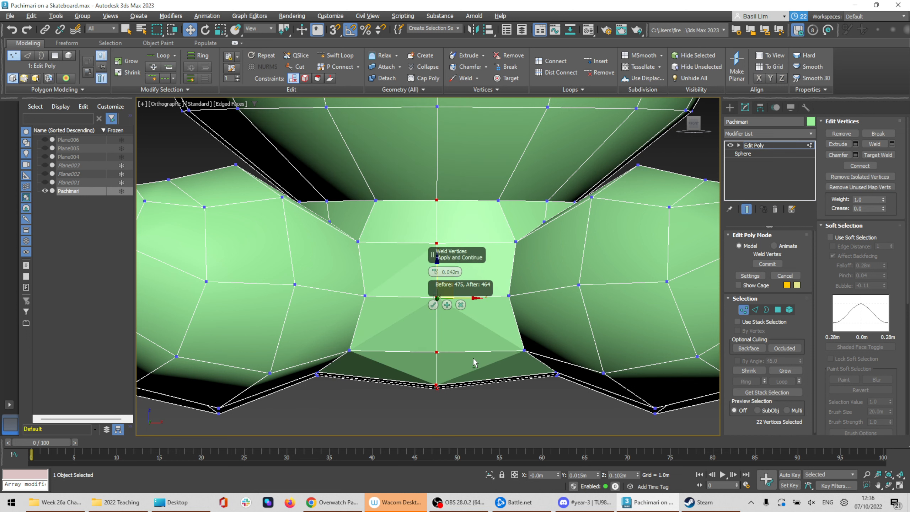
alt+middle_drag(484, 342, 486, 333)
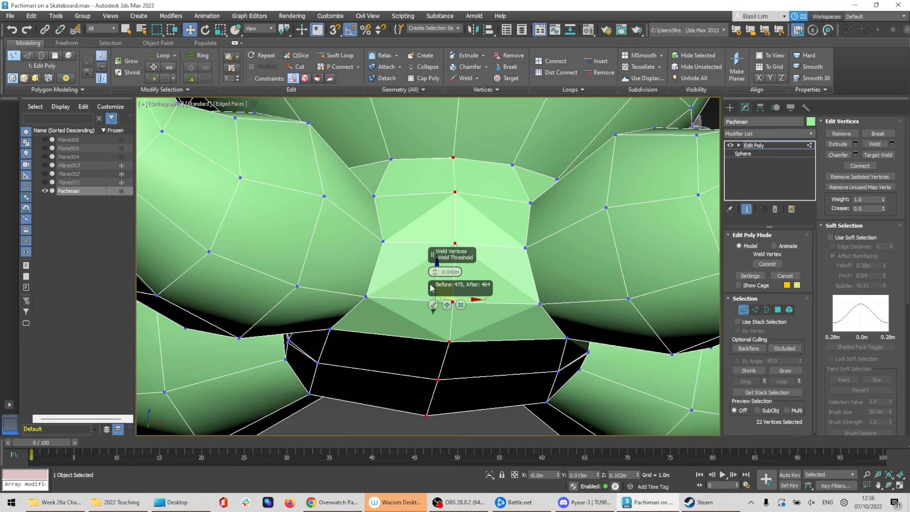
alt+middle_drag(484, 333, 437, 319)
click(433, 304)
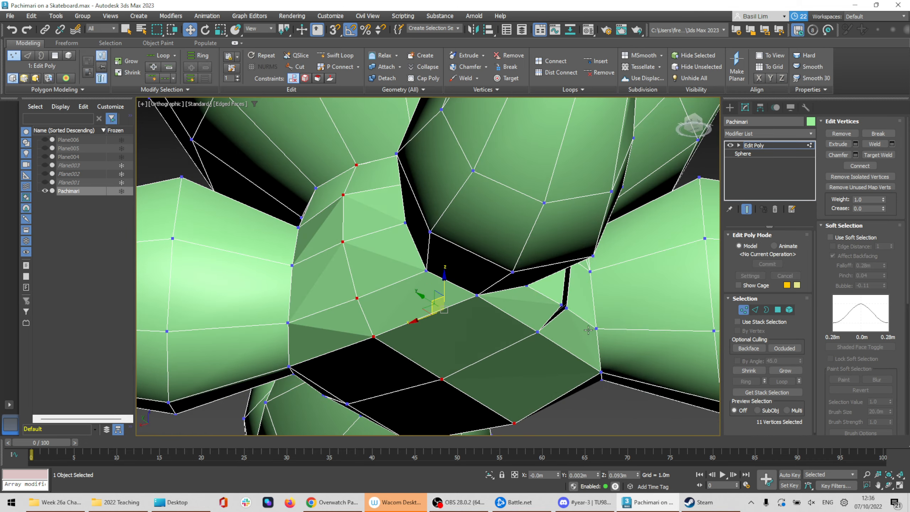
Weld the vertices along the open seam between the tentacles on one side of the body, with a 0.01 m threshold
alt+middle_drag(588, 330, 537, 305)
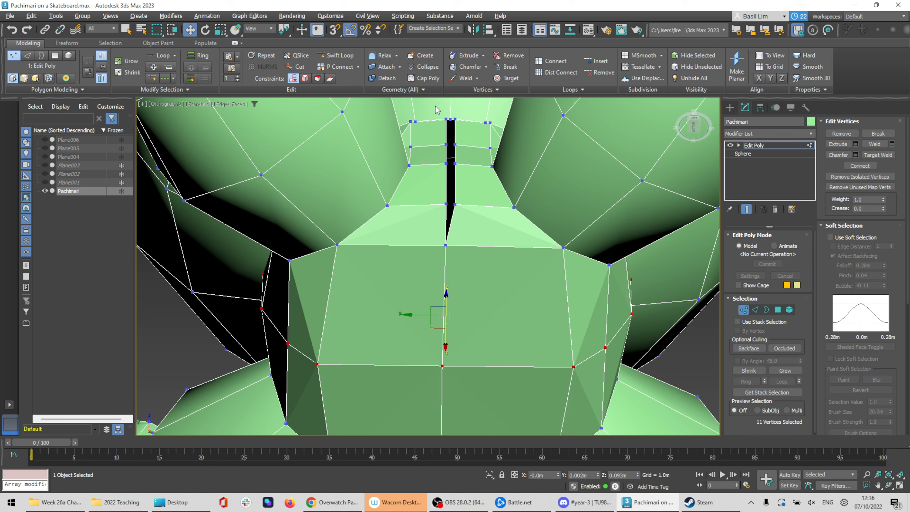
drag(435, 106, 468, 211)
drag(463, 272, 462, 269)
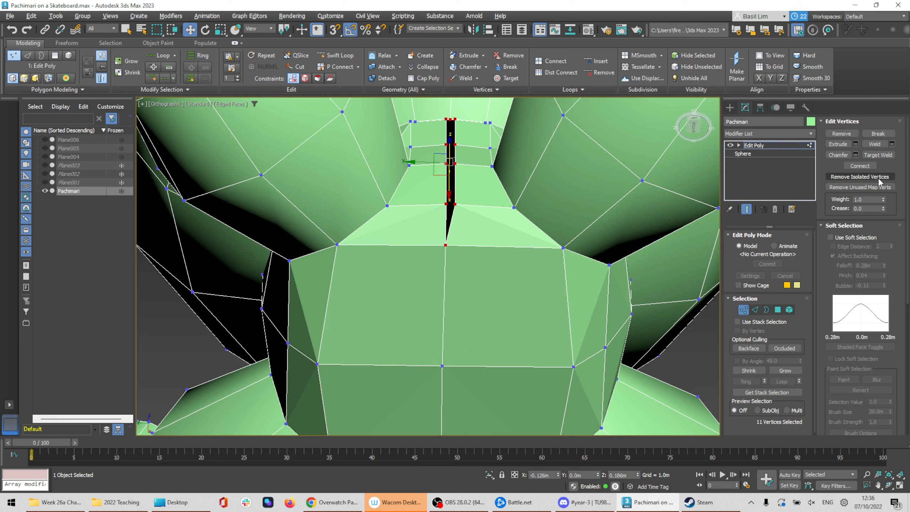
click(893, 143)
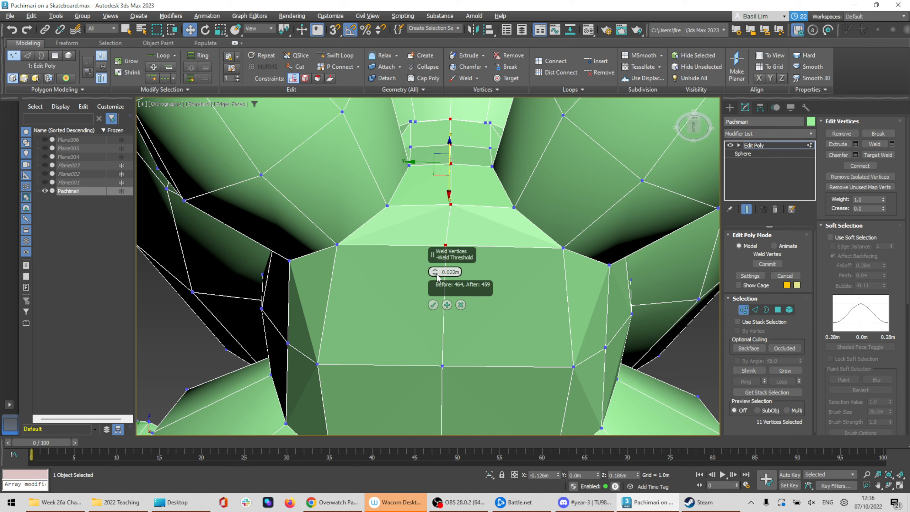
drag(437, 275, 437, 275)
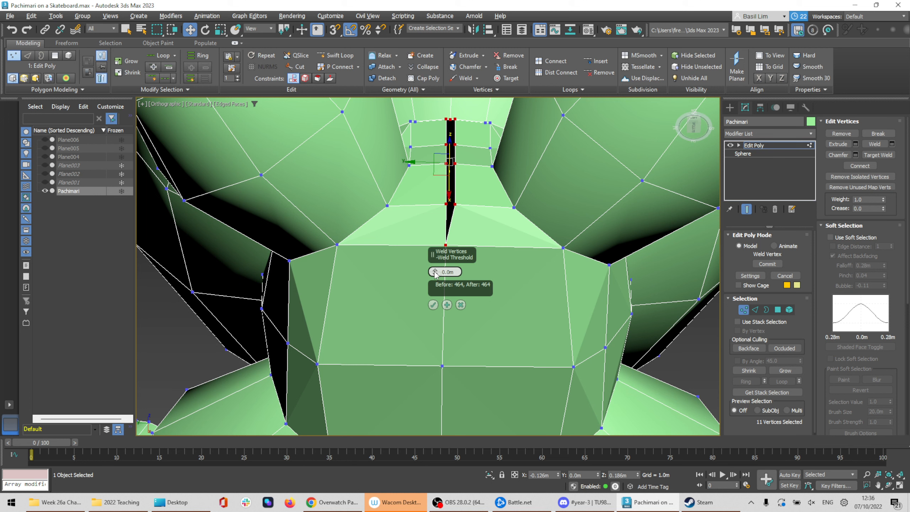
click(435, 271)
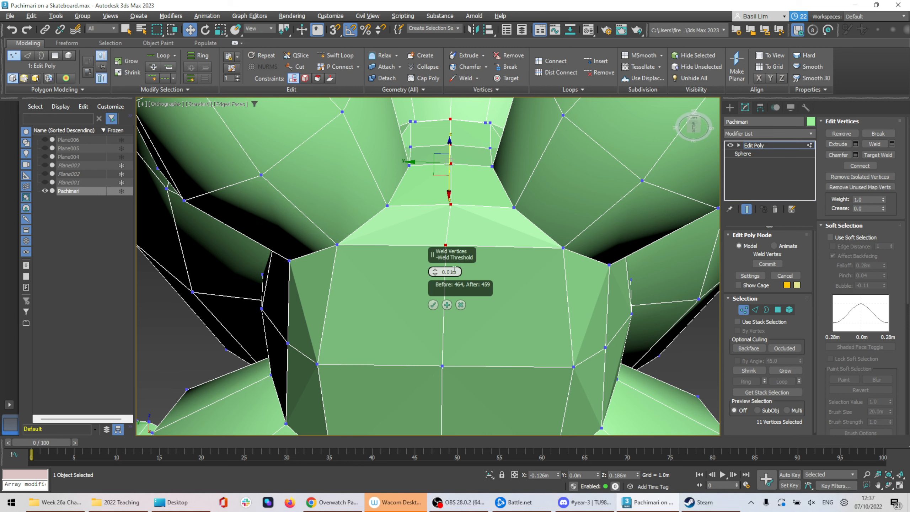
click(433, 305)
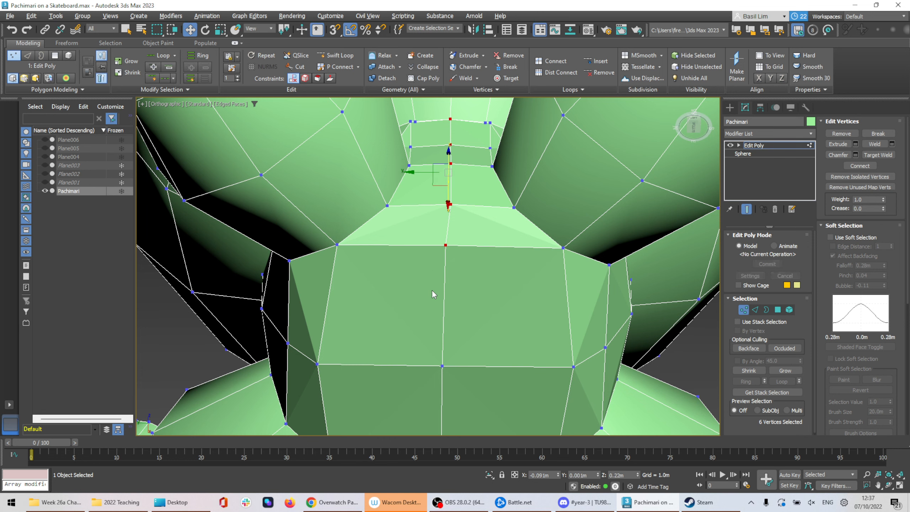
Weld the vertices along the matching seam on the opposite side of the body with the same threshold, and clear the selection
alt+middle_drag(415, 267, 603, 281)
alt+middle_drag(552, 189, 493, 280)
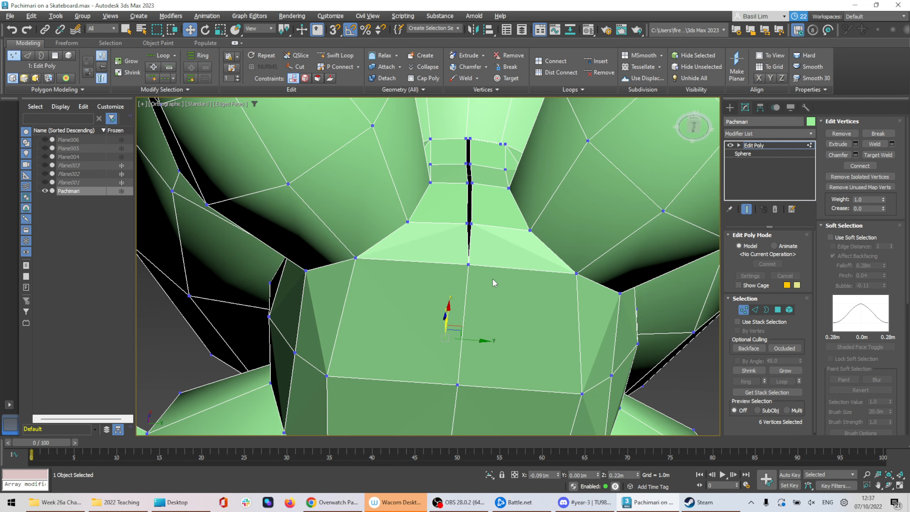
drag(488, 290, 488, 291)
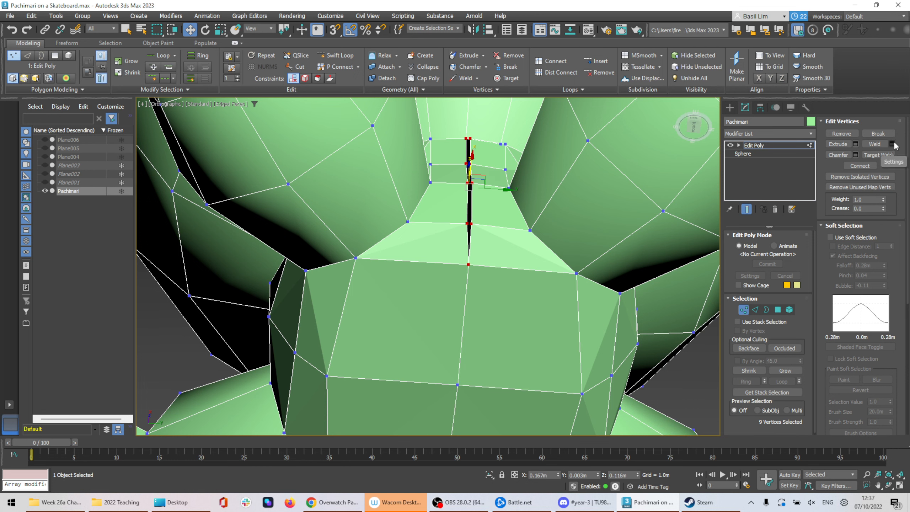
click(892, 143)
click(433, 304)
alt+middle_drag(572, 191, 602, 271)
click(607, 277)
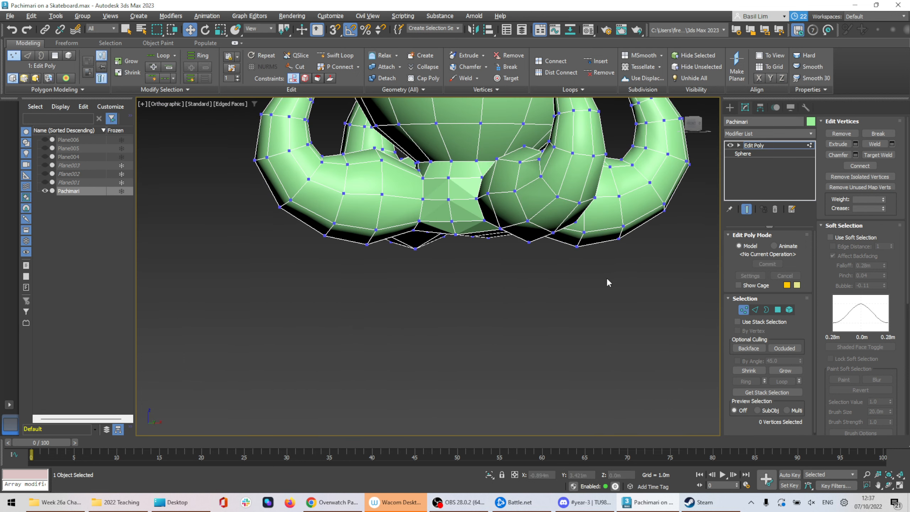
Try moving two vertices on the lower part of a welded seam to test the joint, undoing each move
scroll(474, 237, up, 5)
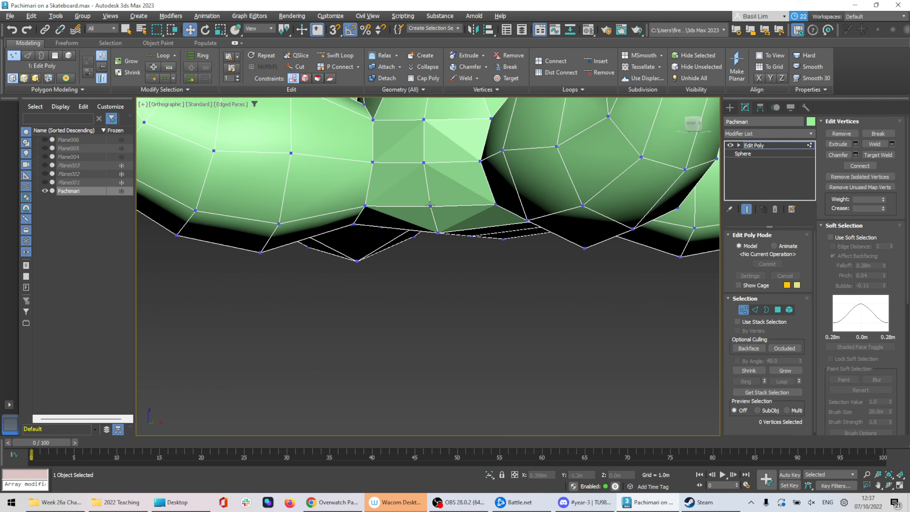
click(429, 206)
drag(444, 198, 356, 237)
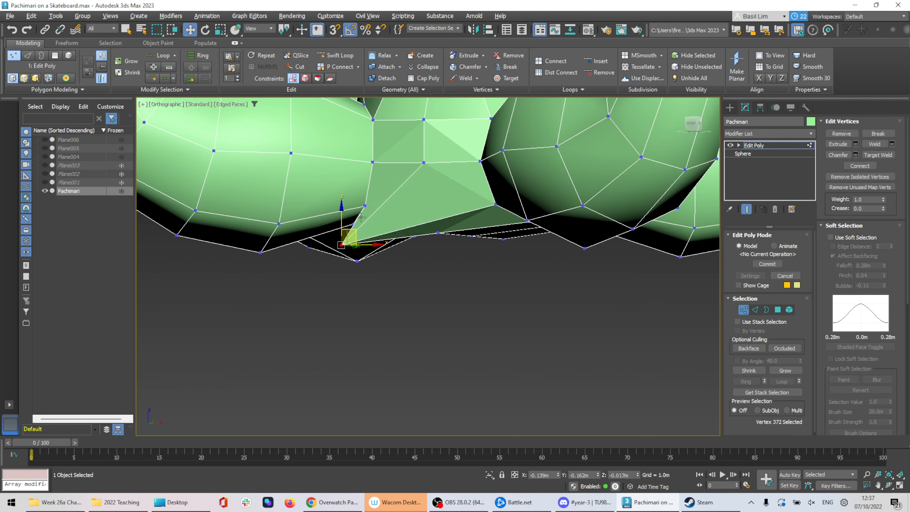
key(ctrl+z)
click(438, 232)
drag(437, 234, 422, 273)
key(ctrl+z)
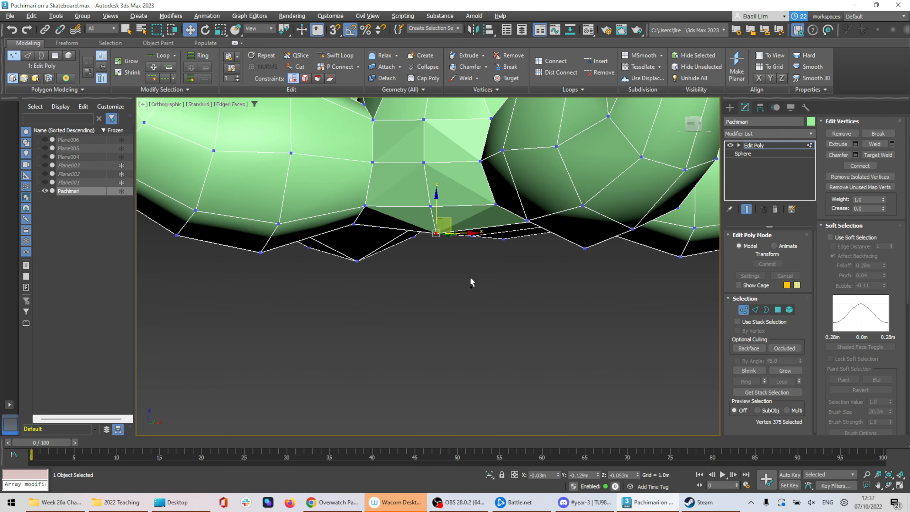
Select the four underside vertices surrounding the centre vertex, adjust their height slightly, and clear the selection
alt+middle_drag(470, 282, 451, 240)
ctrl+click(616, 233)
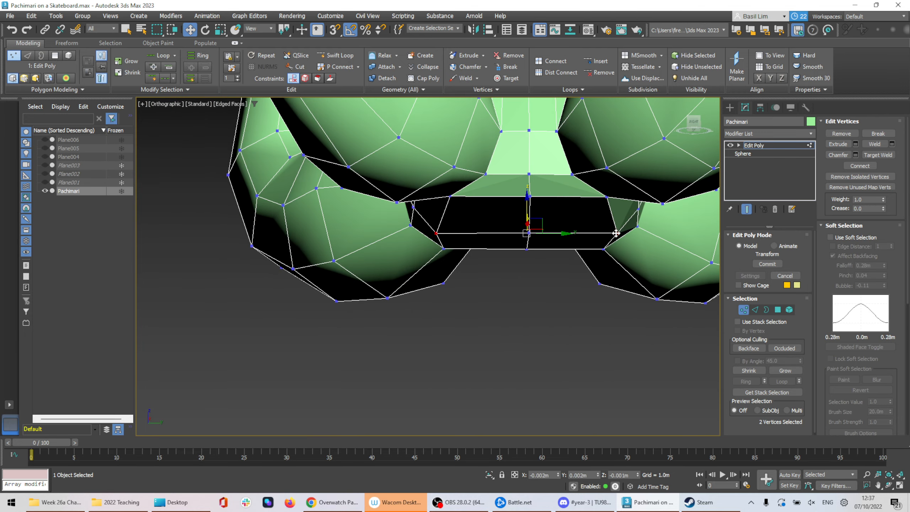
alt+middle_drag(534, 202, 624, 221)
ctrl+click(625, 221)
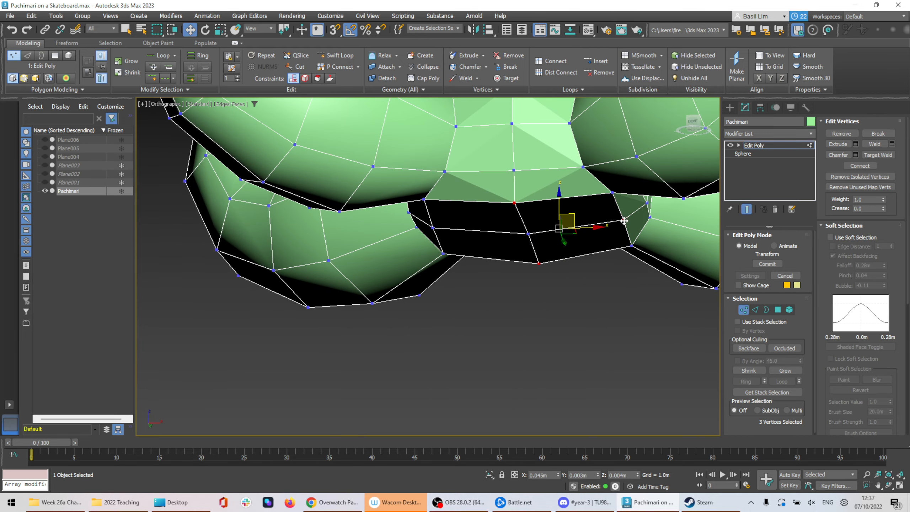
ctrl+click(434, 228)
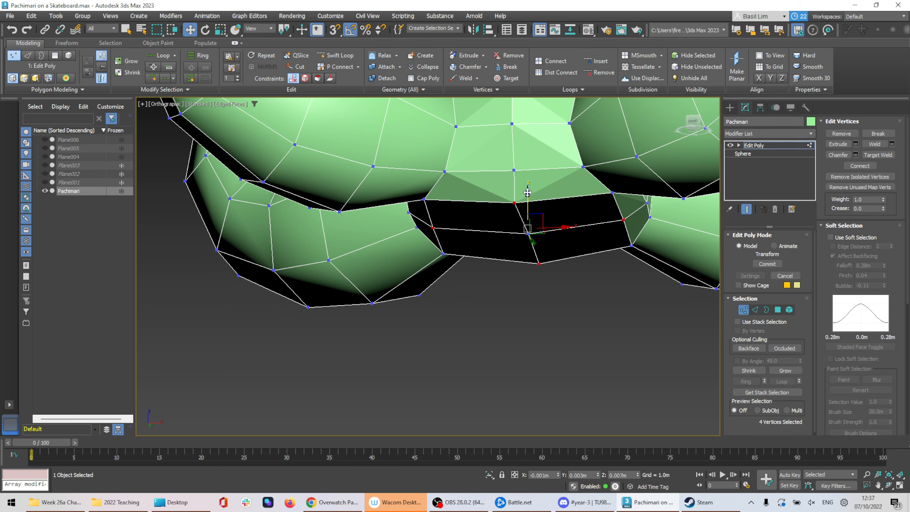
drag(527, 193, 523, 197)
alt+middle_drag(523, 197, 511, 312)
scroll(569, 230, down, 5)
click(569, 305)
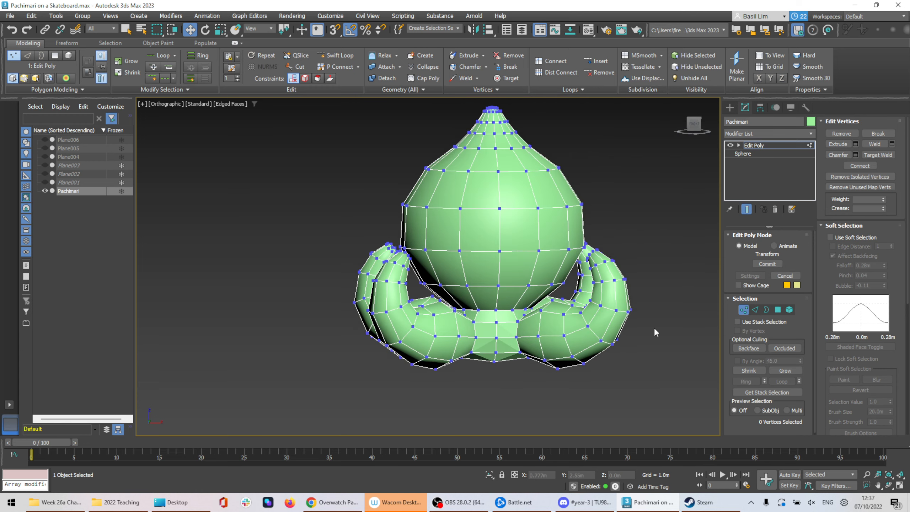
Select all the polygons of the joined tentacles, including their upper surfaces, leaving the body's polygons unselected
click(744, 309)
mouse_move(674, 272)
alt+middle_down()
mouse_move(643, 268)
mouse_move(676, 272)
mouse_move(671, 302)
mouse_move(632, 296)
mouse_move(661, 275)
alt+middle_up()
scroll(661, 275, up, 3)
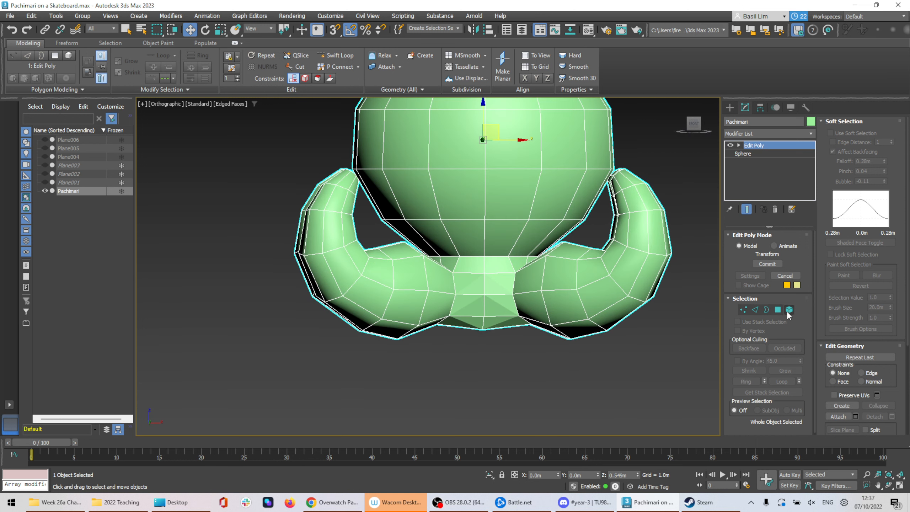
click(788, 310)
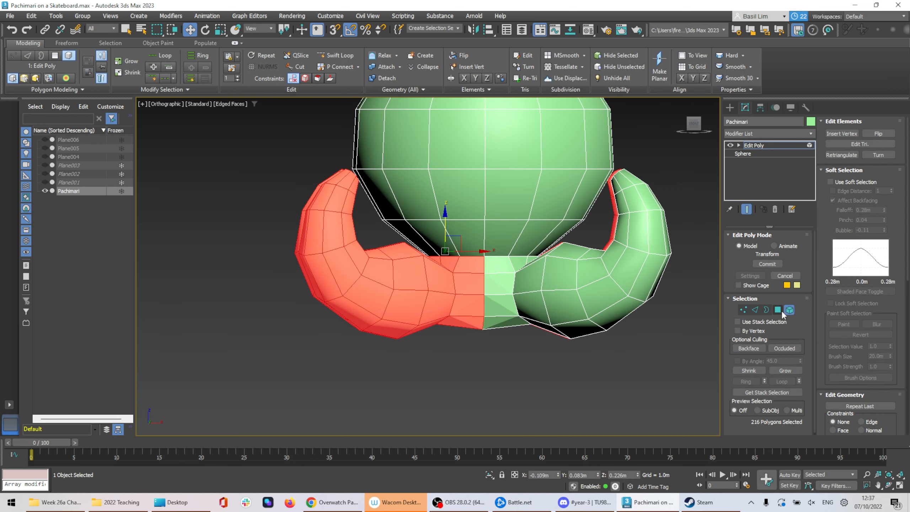
click(778, 309)
scroll(698, 308, down, 3)
drag(681, 350, 550, 288)
drag(692, 317, 661, 247)
alt+middle_drag(595, 342, 681, 320)
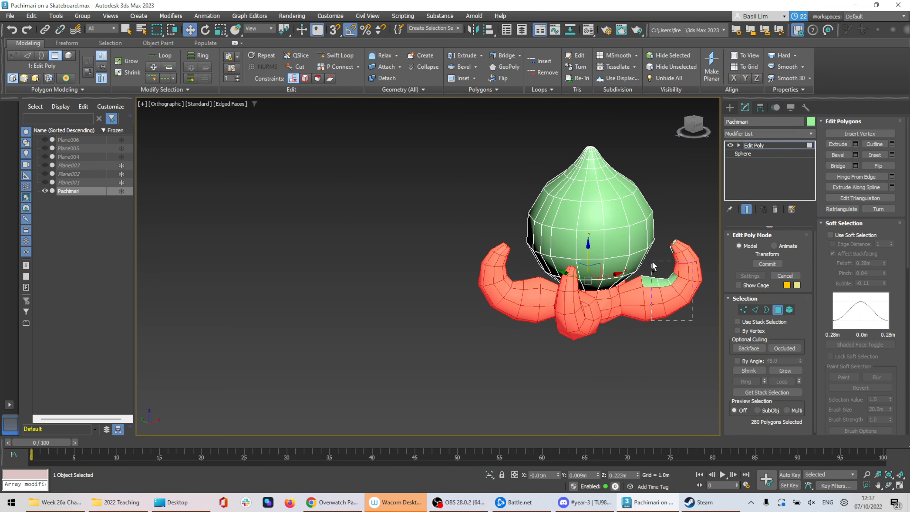
drag(652, 263, 653, 264)
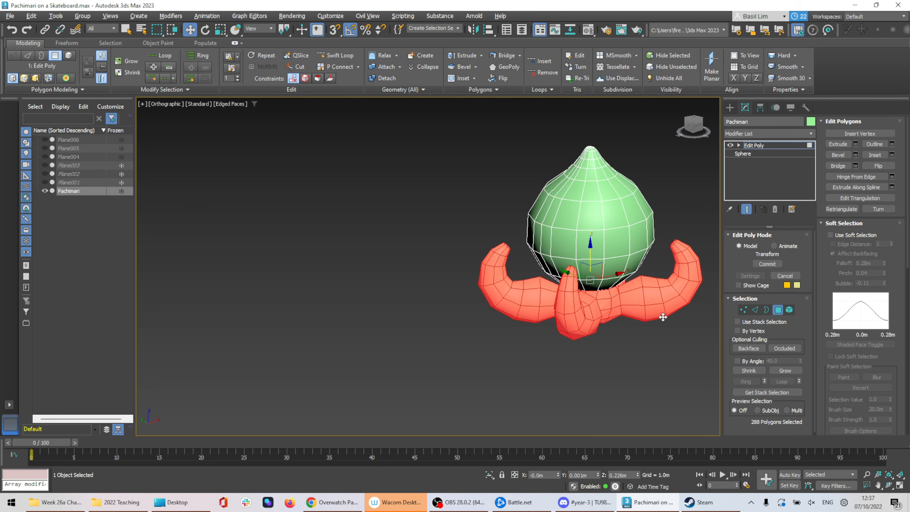
Clear the smoothing groups on the selected tentacle polygons, assign them to smoothing group 1, and clear the selection
alt+middle_drag(662, 316, 707, 309)
scroll(879, 346, down, 7)
scroll(882, 367, down, 4)
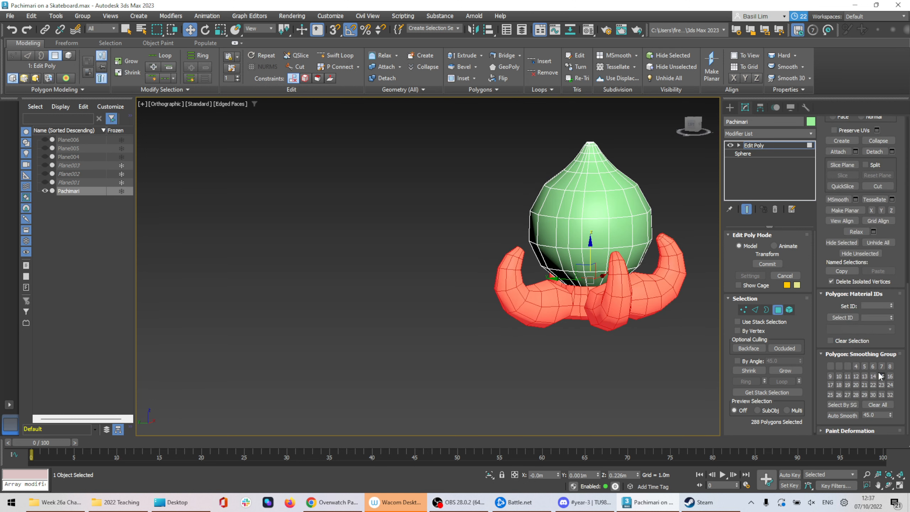
click(852, 384)
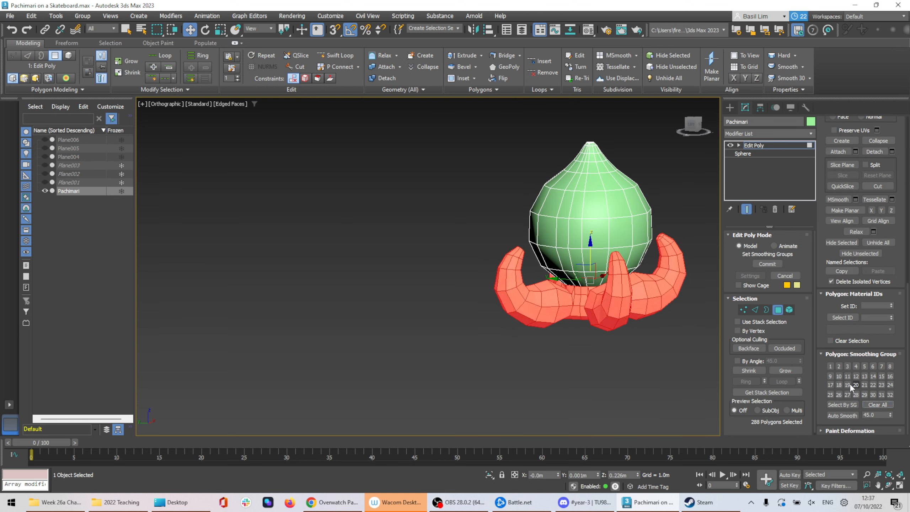
click(621, 355)
Examine the shading where the tentacles meet the underside of the body, picking single polygons with edges shown and hidden
scroll(588, 333, up, 10)
click(578, 212)
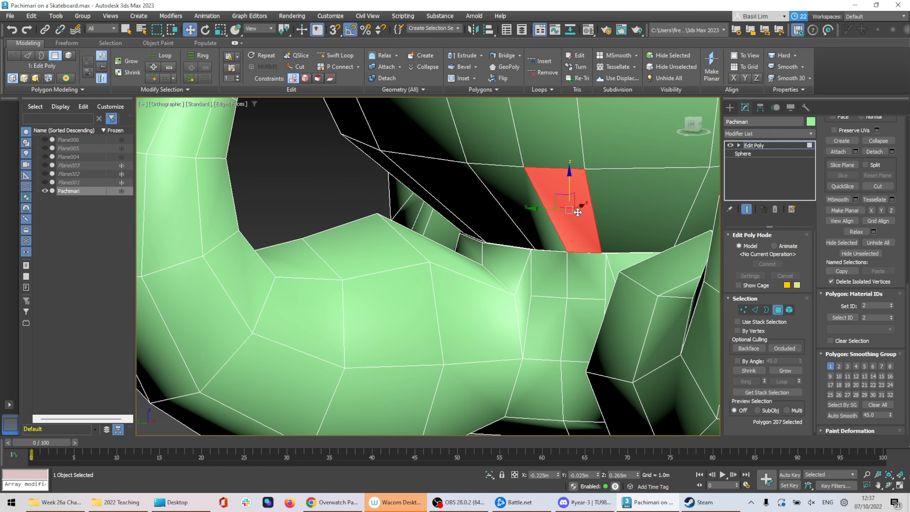
scroll(576, 212, down, 10)
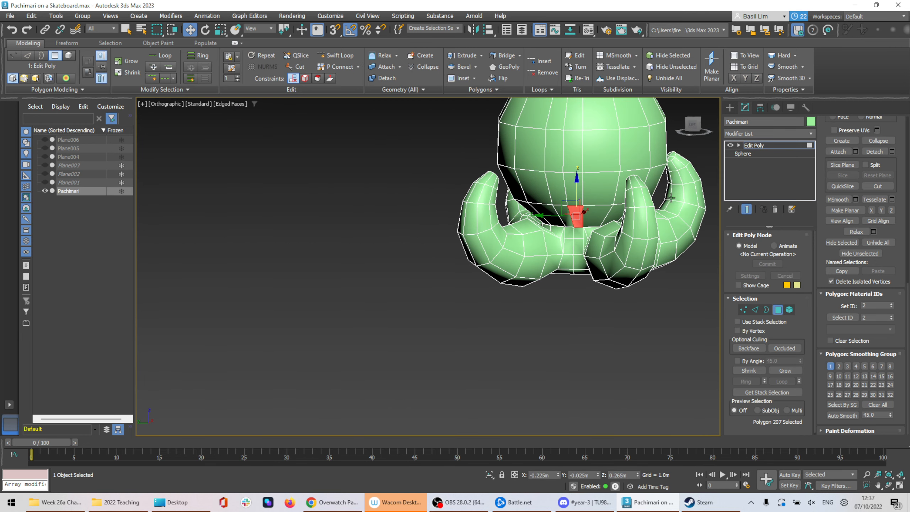
key(F4)
click(622, 336)
scroll(572, 213, up, 10)
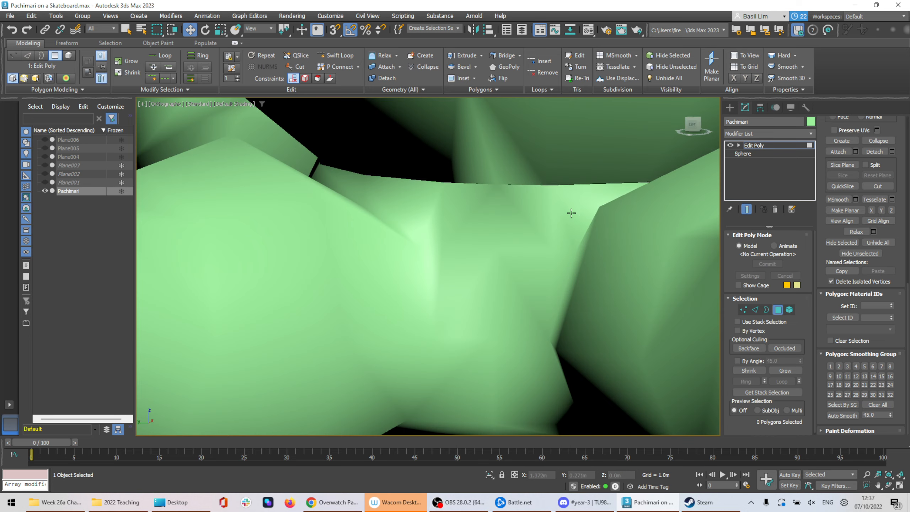
click(569, 196)
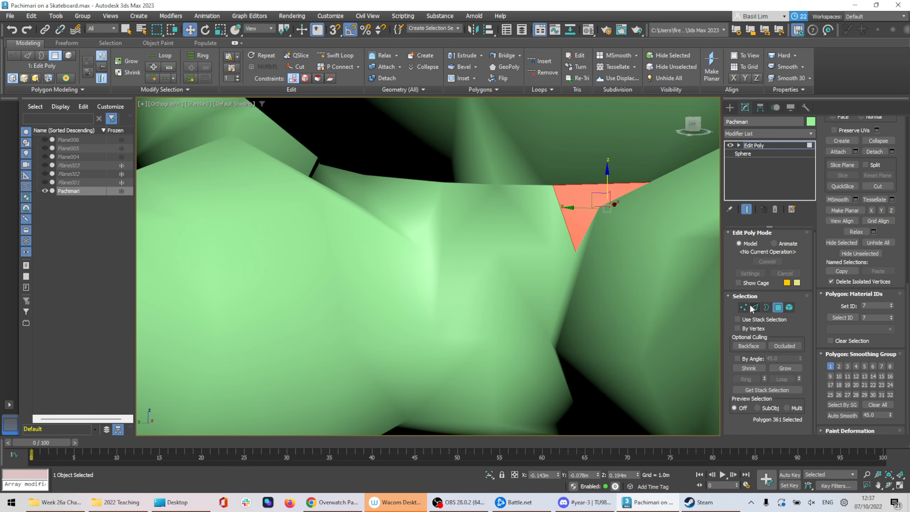
Weld the vertices along the upper edge of the tentacle ring where it meets the body, and clear the selection
key(1)
scroll(540, 231, down, 4)
mouse_move(540, 231)
alt+middle_down()
mouse_move(623, 240)
mouse_move(604, 246)
mouse_move(573, 230)
alt+middle_up()
key(F4)
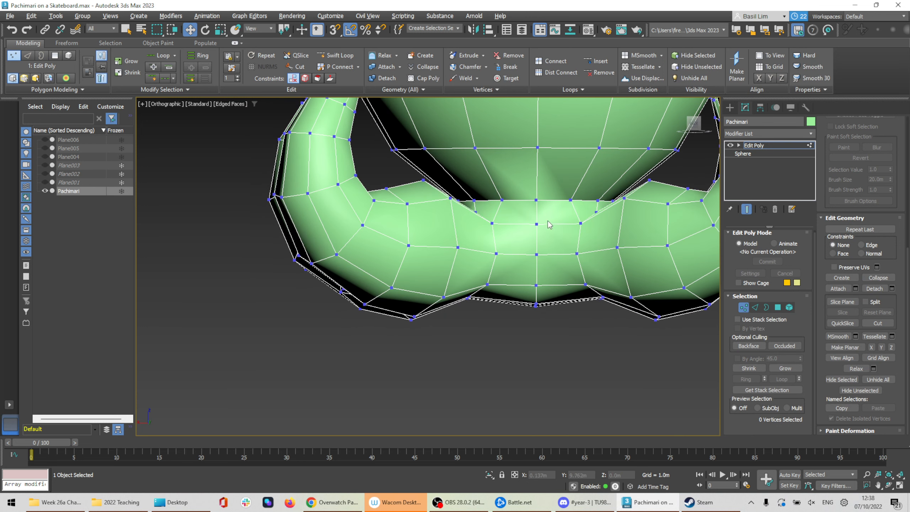
drag(554, 210, 641, 217)
alt+middle_drag(641, 217, 644, 234)
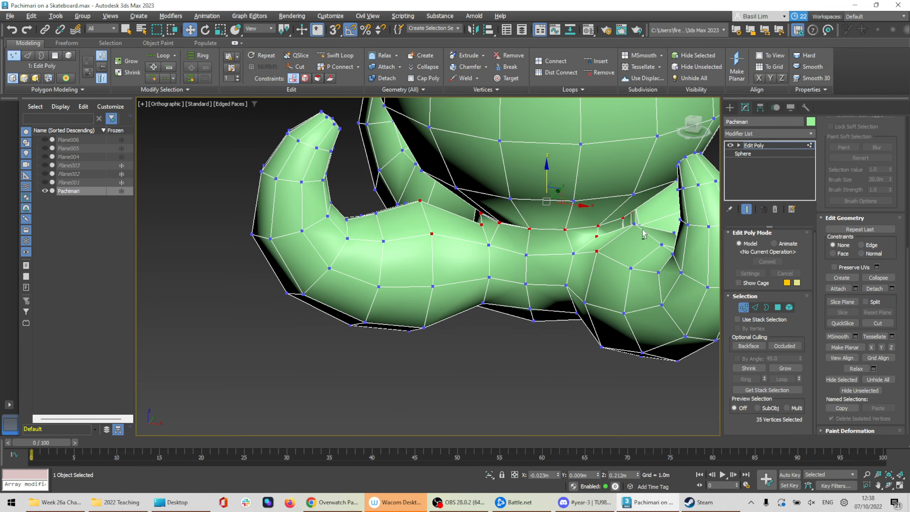
scroll(867, 149, up, 6)
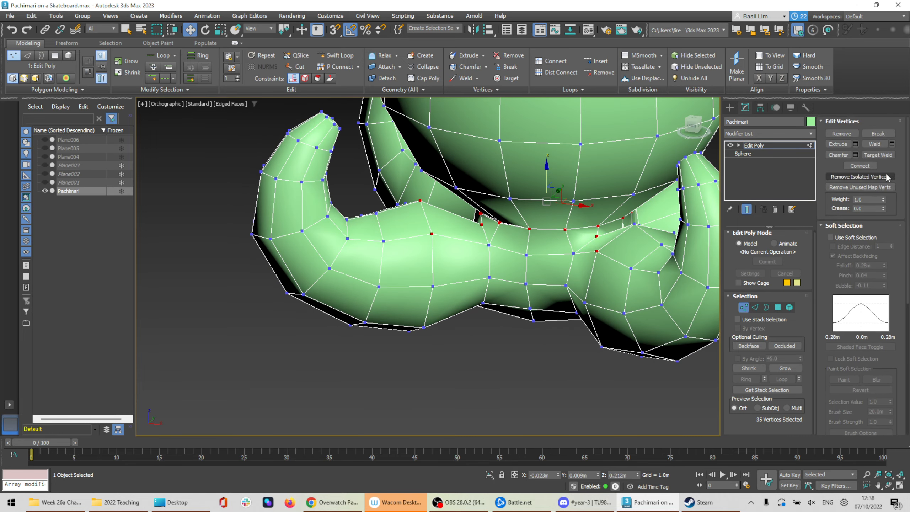
click(892, 144)
alt+middle_drag(424, 297, 683, 252)
click(433, 304)
click(536, 360)
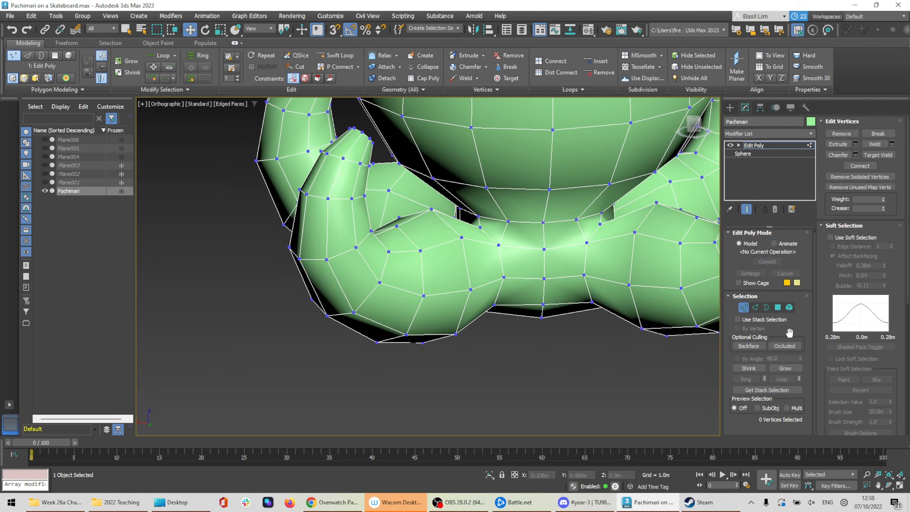
Examine the welded joint from several angles with the mesh edges hidden and vertex editing off
click(743, 308)
key(F4)
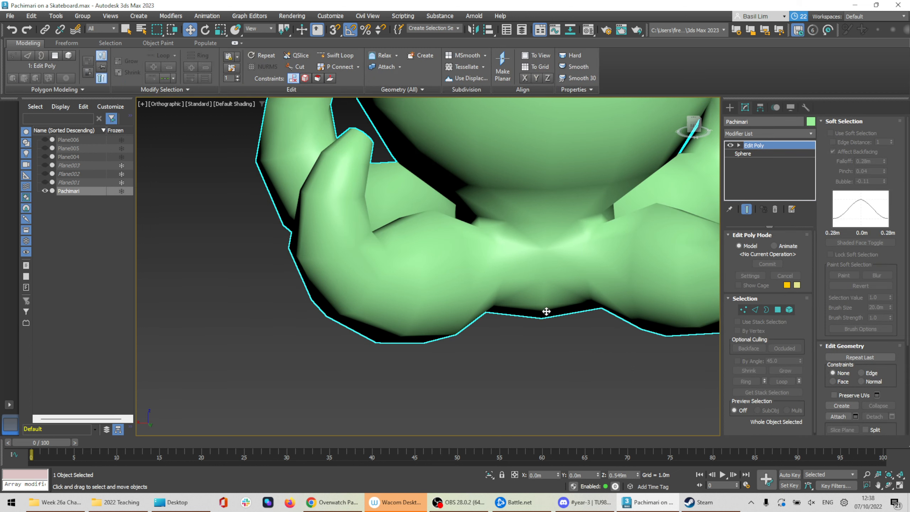
key(z)
scroll(531, 231, up, 8)
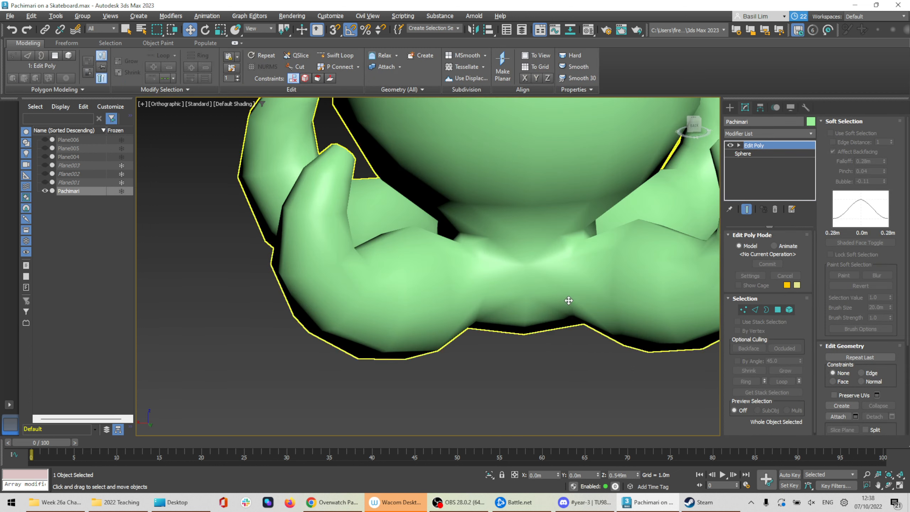
alt+middle_drag(578, 224, 613, 249)
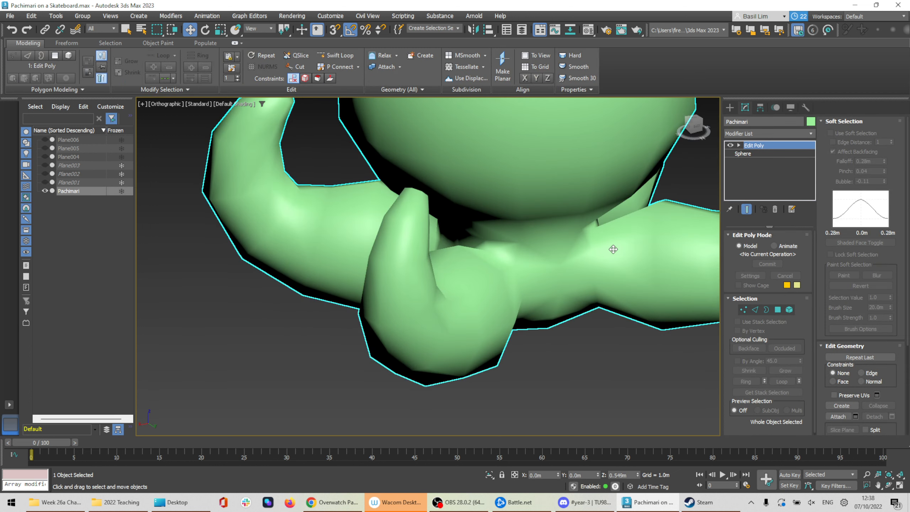
alt+middle_drag(589, 190, 549, 253)
scroll(530, 243, down, 4)
Select all the polygons of the onion-shaped body from its tip down to the joint, without the tentacles
key(4)
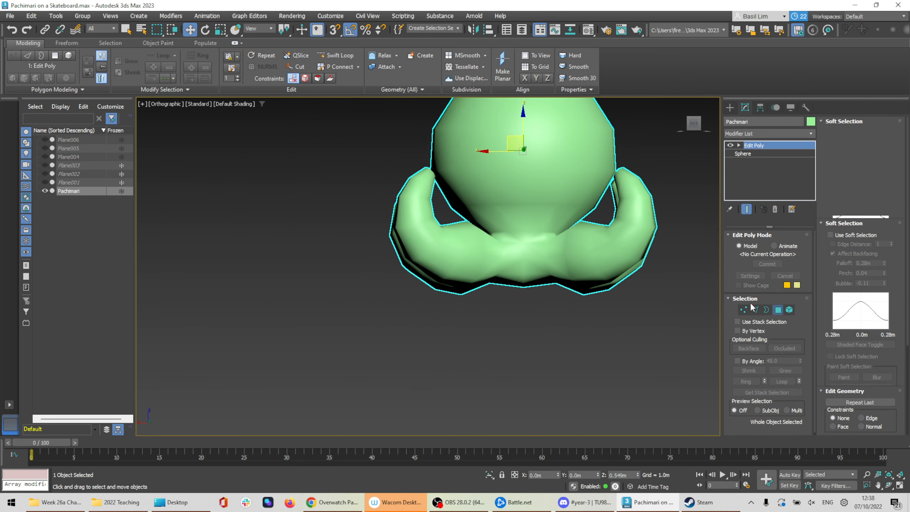
key(ctrl+a)
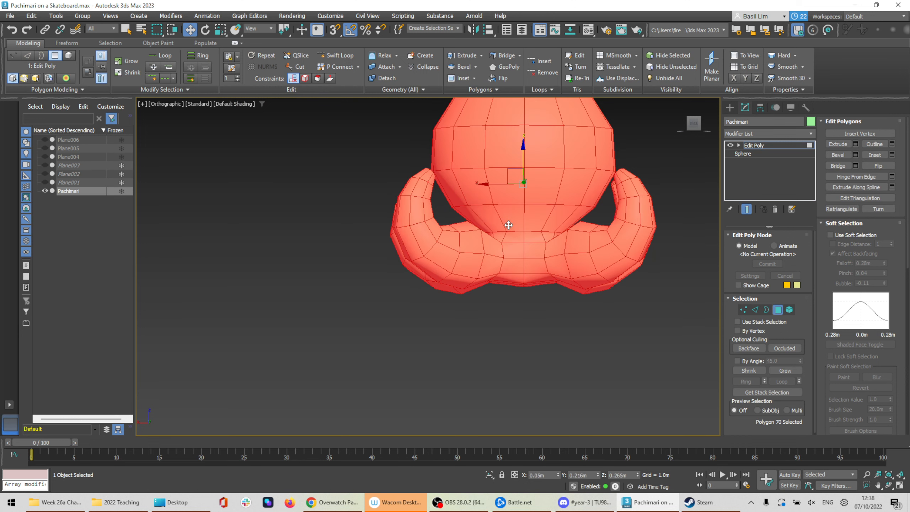
scroll(559, 217, down, 3)
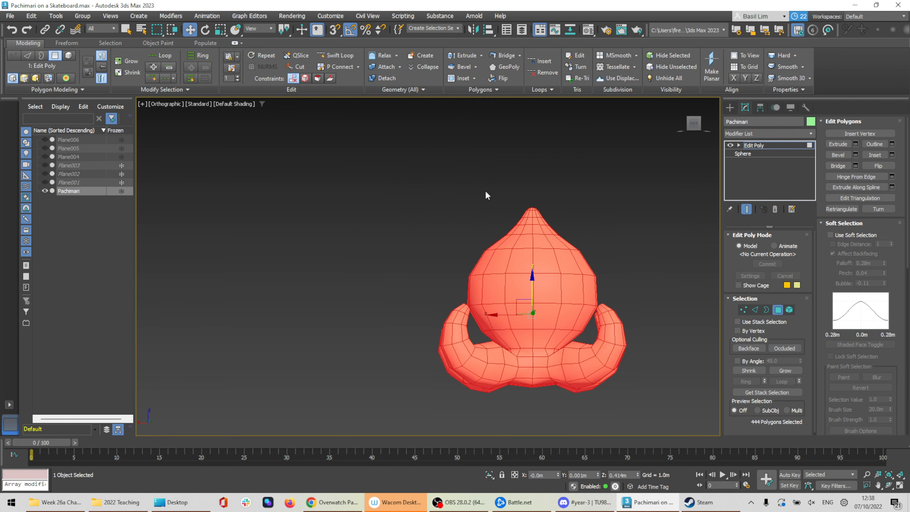
drag(609, 287, 609, 286)
drag(404, 187, 632, 299)
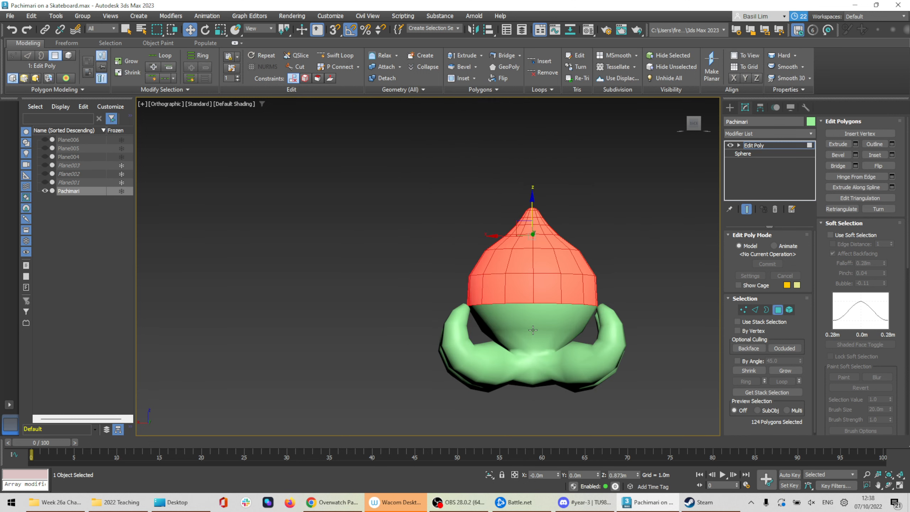
ctrl+drag(476, 322, 593, 338)
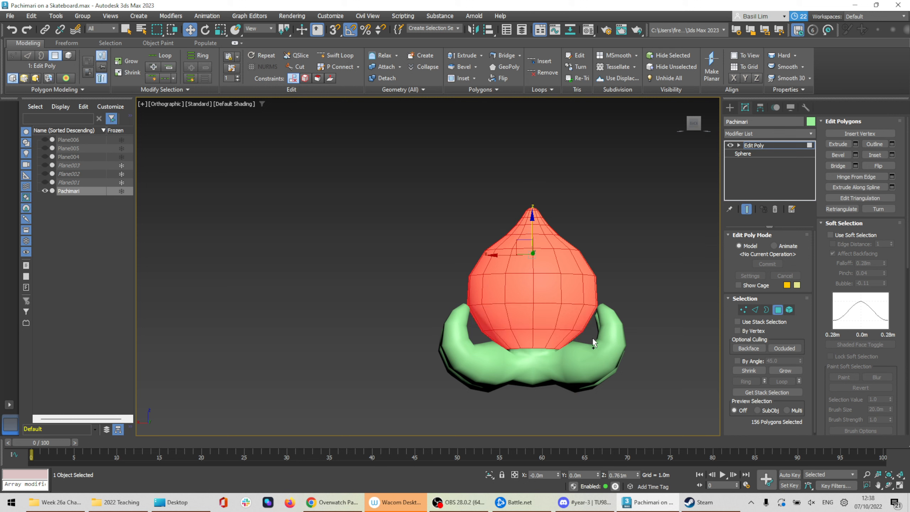
alt+middle_drag(556, 350, 711, 357)
alt+middle_drag(593, 340, 630, 339)
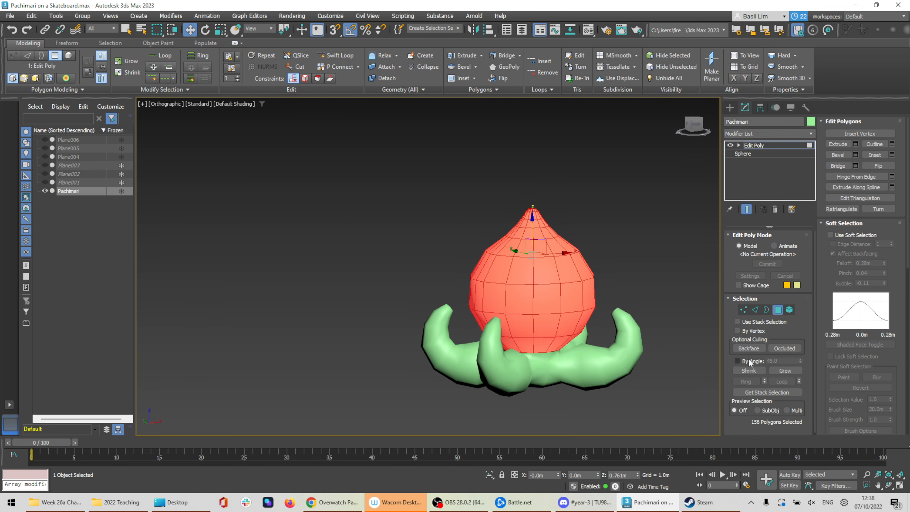
Clear the smoothing groups on the selected body polygons, assign them to smoothing group 2, and clear the selection
scroll(872, 352, down, 3)
scroll(872, 352, down, 5)
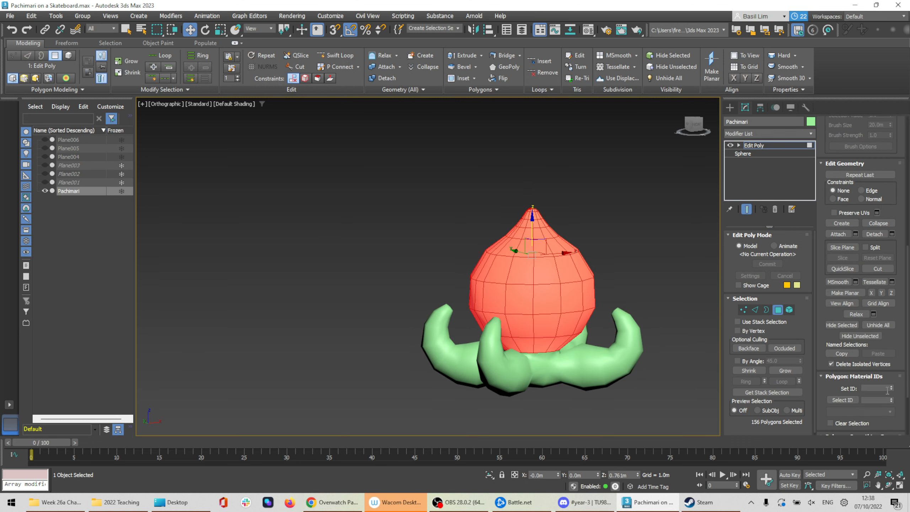
scroll(860, 219, down, 3)
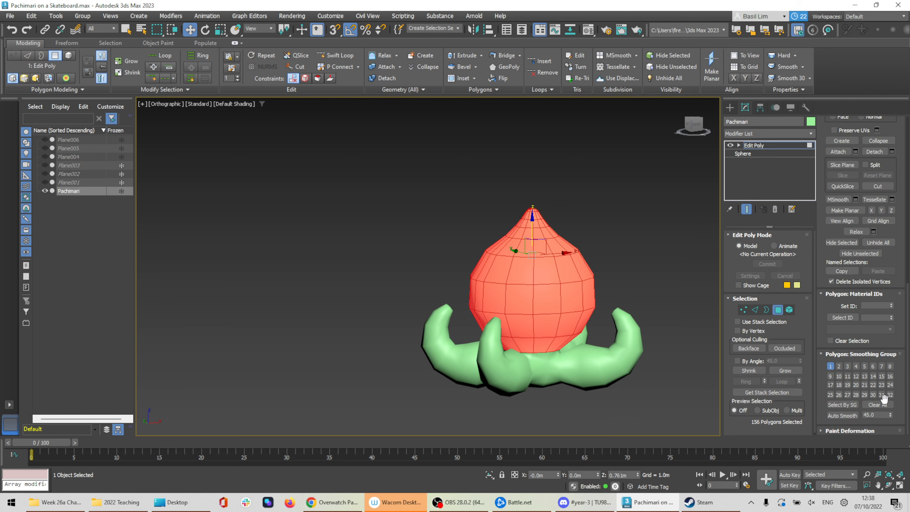
click(882, 405)
click(838, 369)
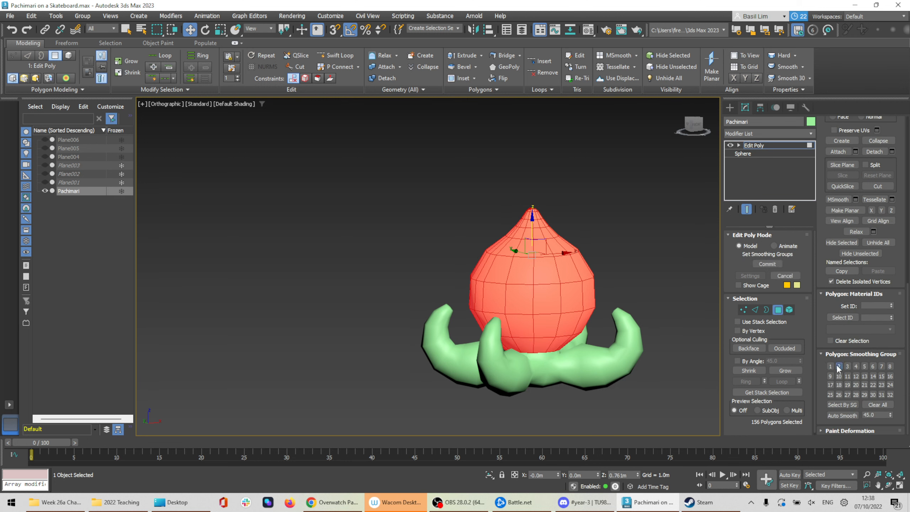
click(605, 218)
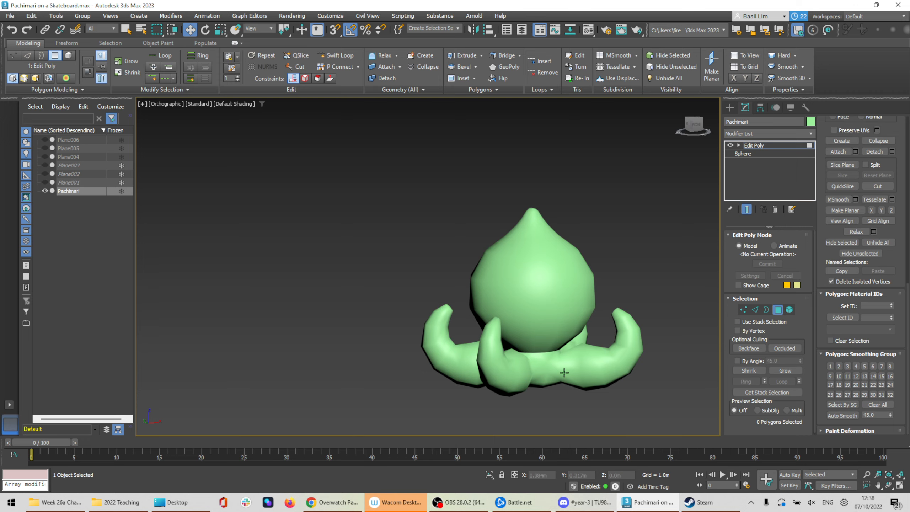
Check the smoothing groups of individual polygons on both sides of the body and tentacle joint, and leave polygon editing
scroll(554, 364, up, 8)
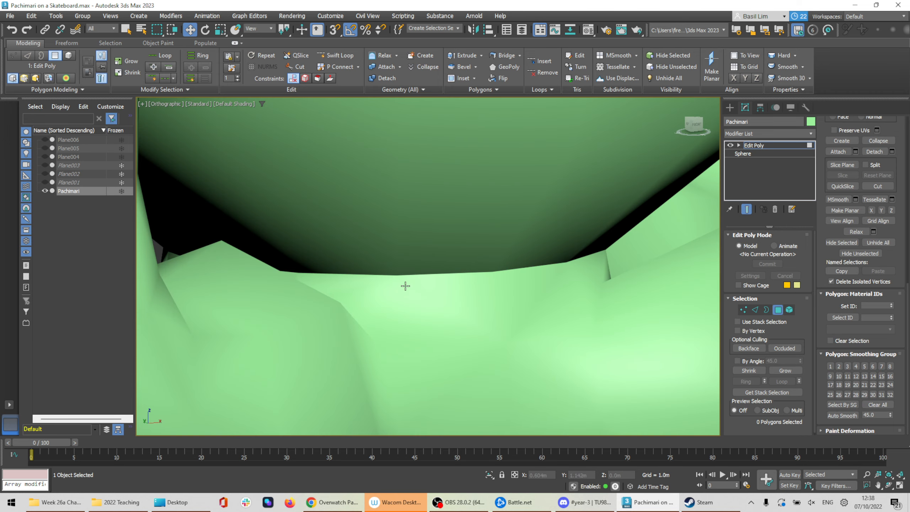
scroll(405, 286, down, 8)
click(449, 303)
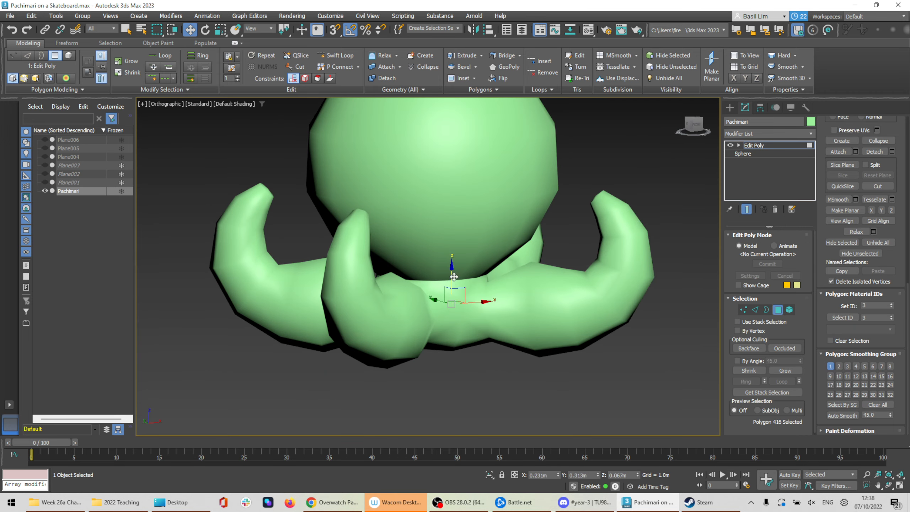
click(454, 274)
click(455, 285)
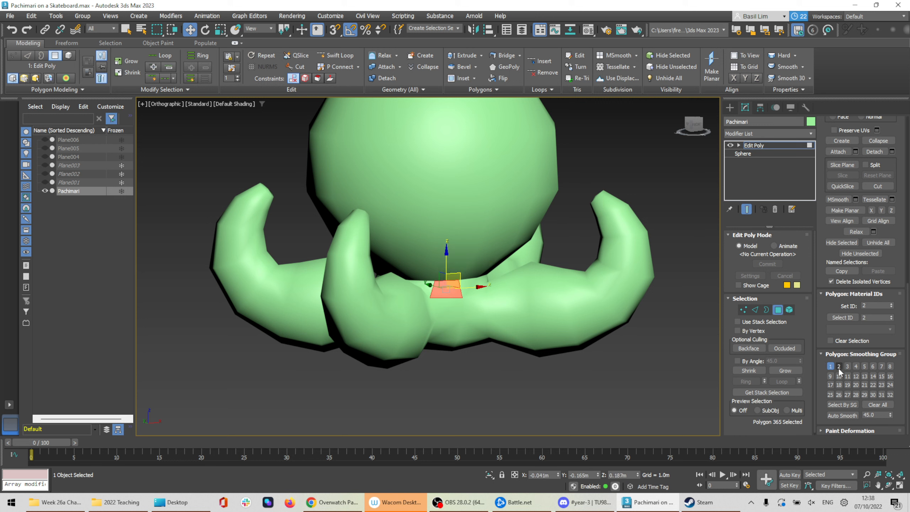
click(464, 261)
click(461, 285)
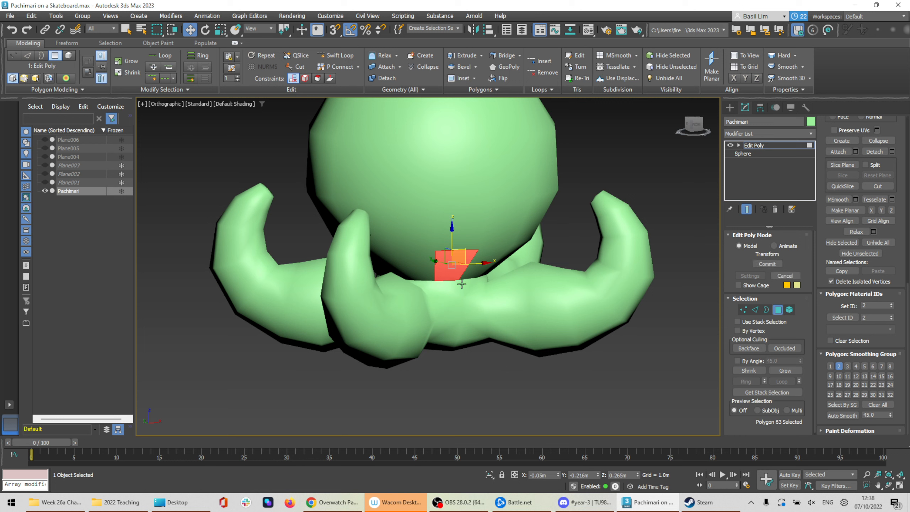
click(447, 267)
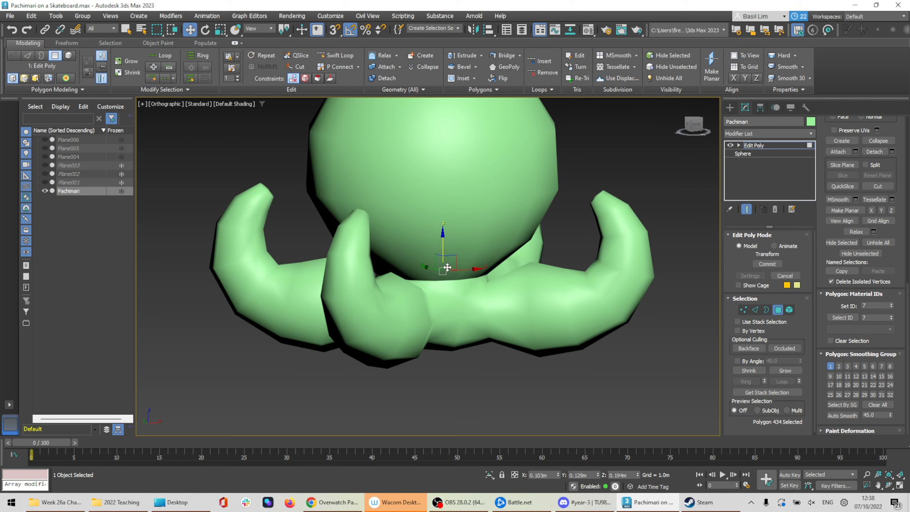
click(472, 267)
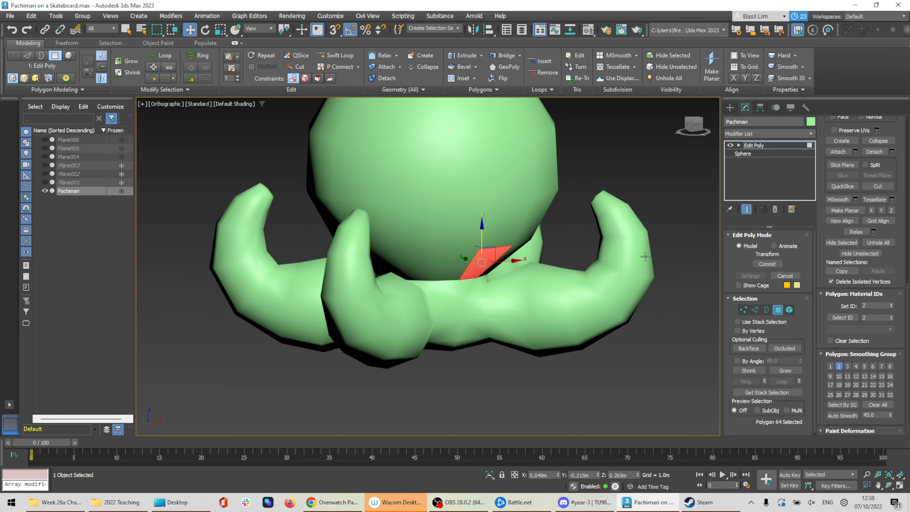
click(632, 200)
click(777, 309)
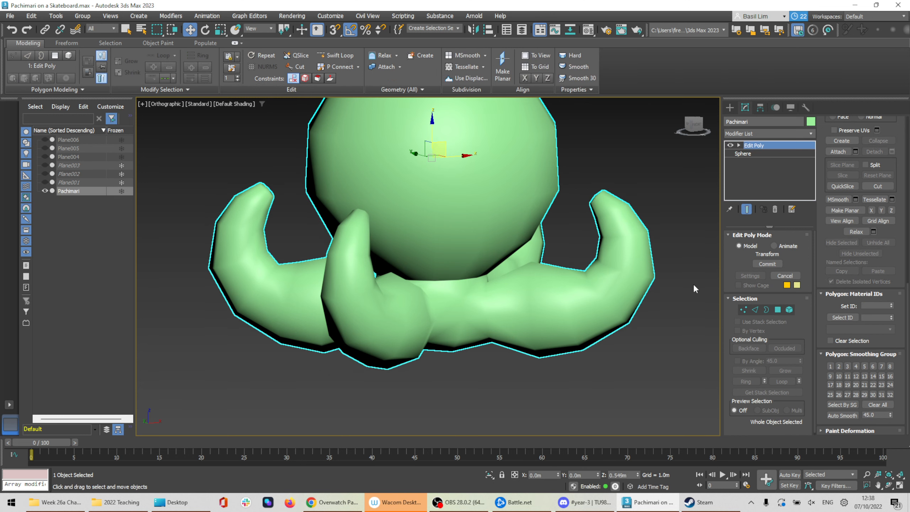
Look over the smoothed body and tentacles as a whole, and switch to OBS Studio
scroll(527, 213, down, 5)
alt+middle_drag(603, 199, 534, 292)
scroll(502, 237, up, 5)
key(alt+Tab)
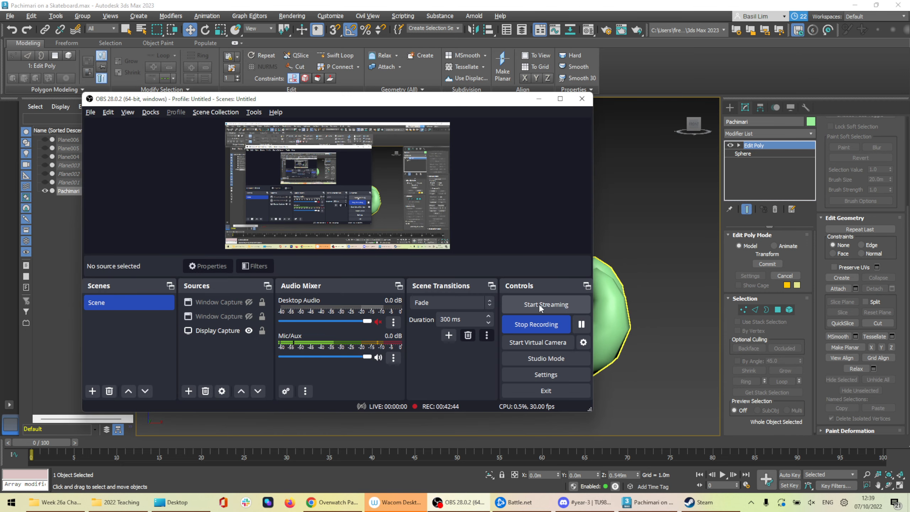
Switch to the Pachimari wireframe reference on Sketchfab in Chrome, look at its body shape, and return to 3ds Max
key(alt+Tab)
click(334, 502)
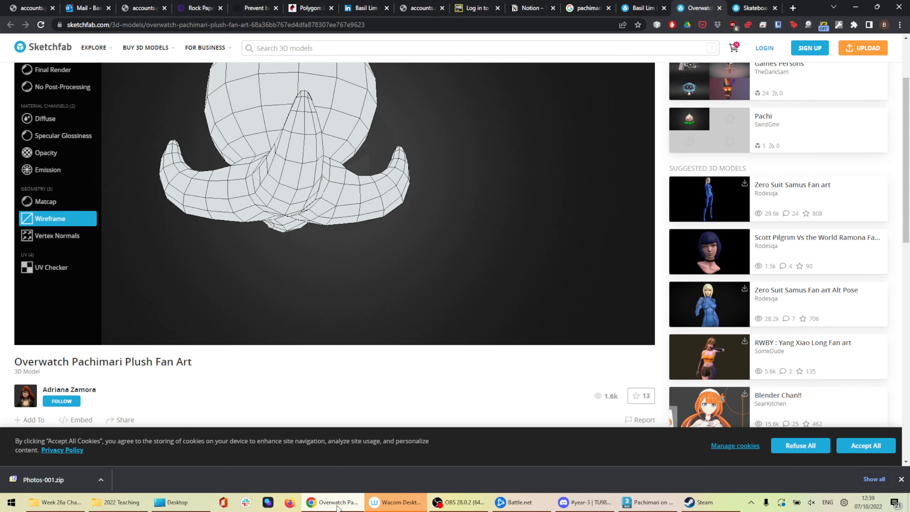
key(alt+Tab)
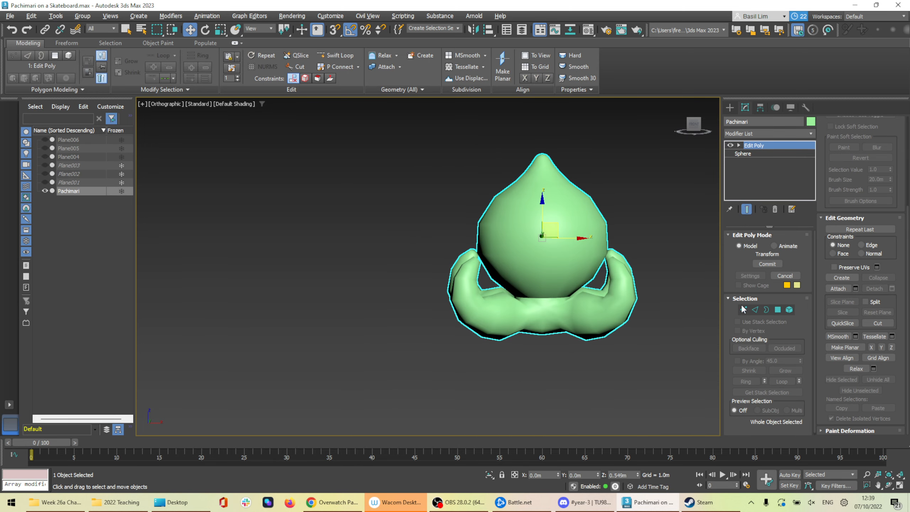
Select the band of polygons around the body's widest part and enable soft selection with a falloff of 0.17 m
alt+middle_drag(656, 309, 695, 300)
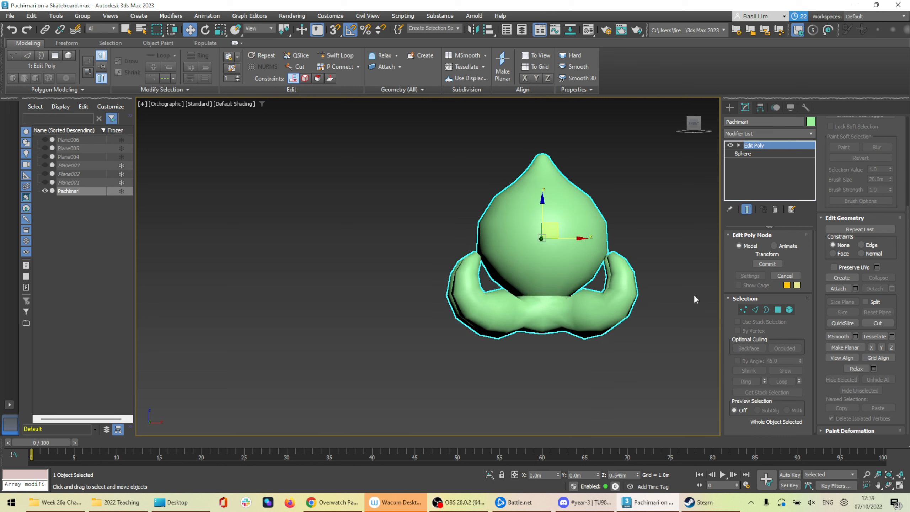
click(778, 310)
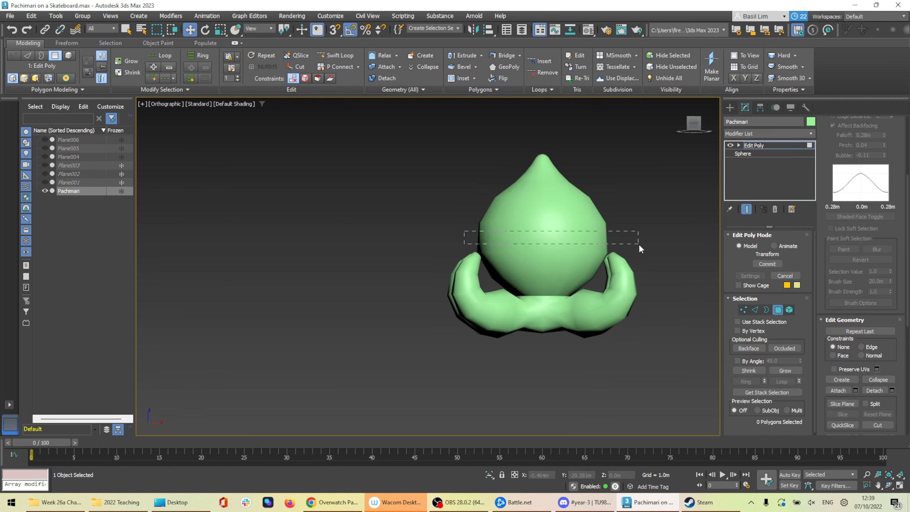
drag(639, 245, 639, 244)
scroll(887, 215, up, 4)
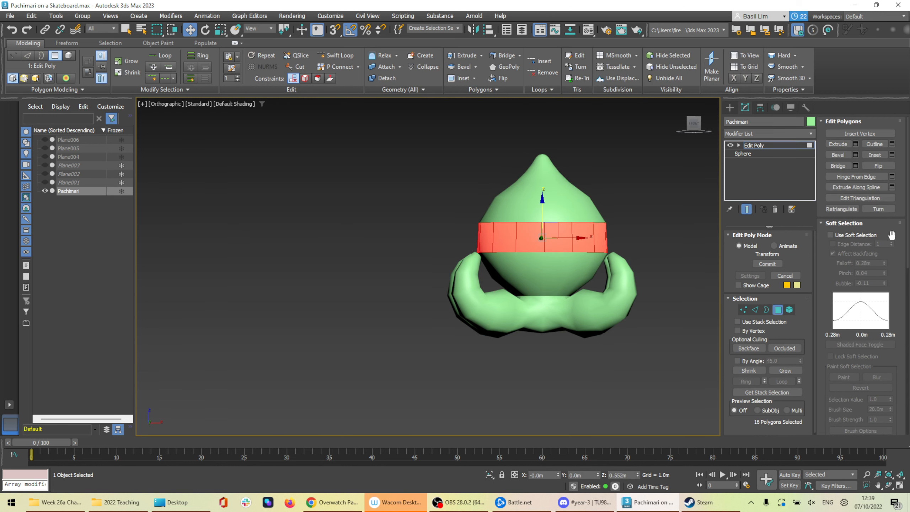
scroll(896, 299, down, 5)
scroll(865, 372, down, 4)
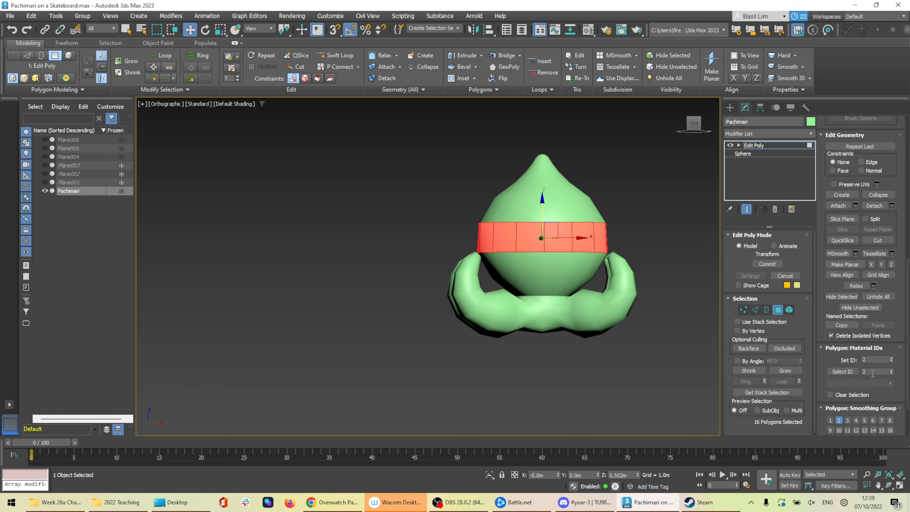
scroll(872, 371, up, 9)
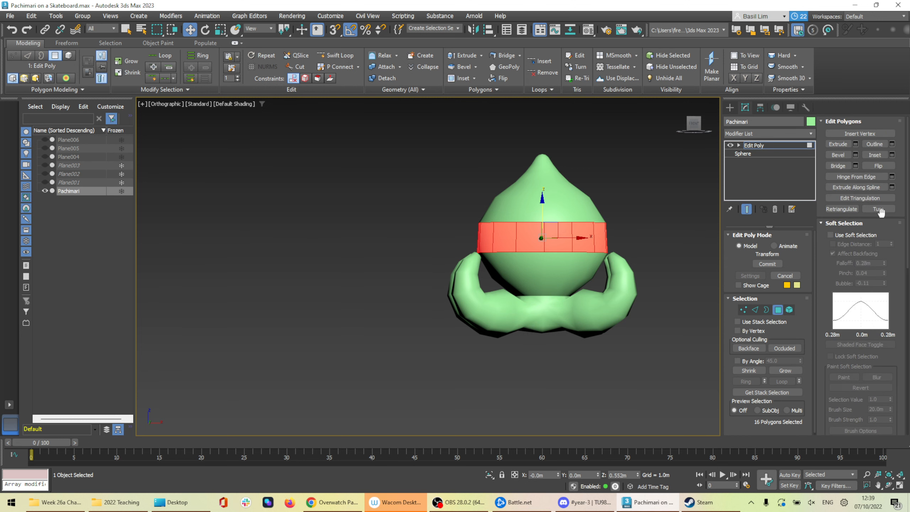
click(830, 235)
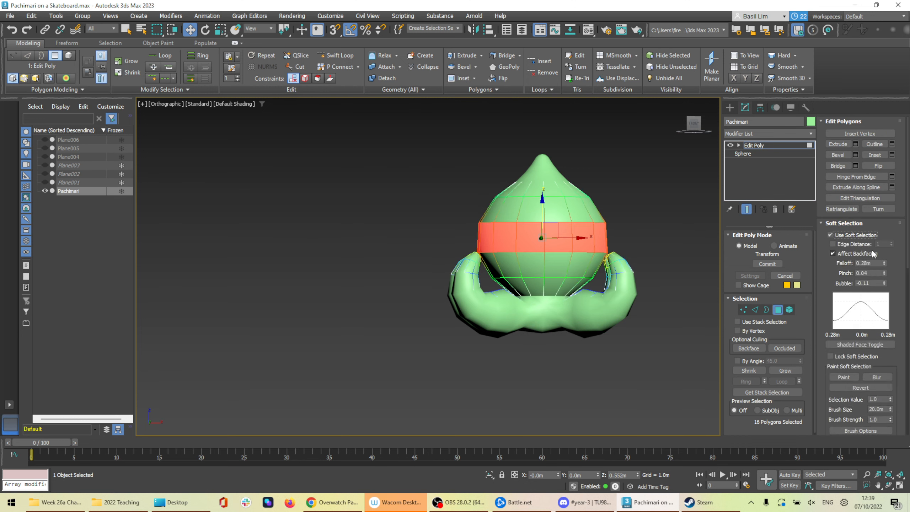
drag(884, 263, 884, 269)
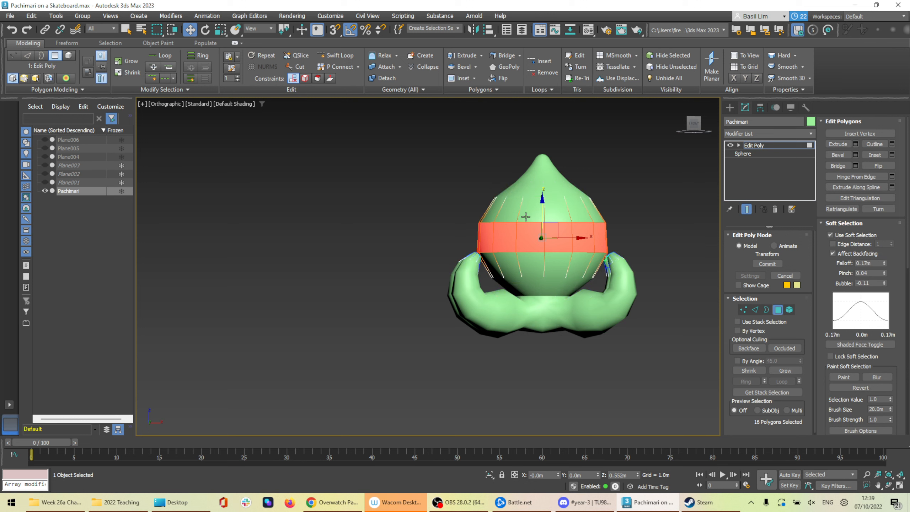
Scale the selected polygon band slightly outward in the horizontal plane to make the body's middle rounder
alt+middle_drag(526, 217, 536, 256)
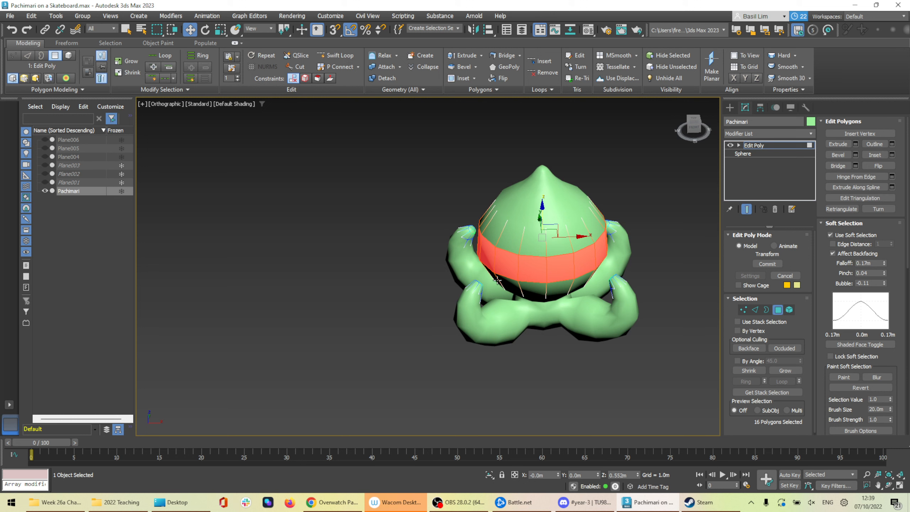
key(r)
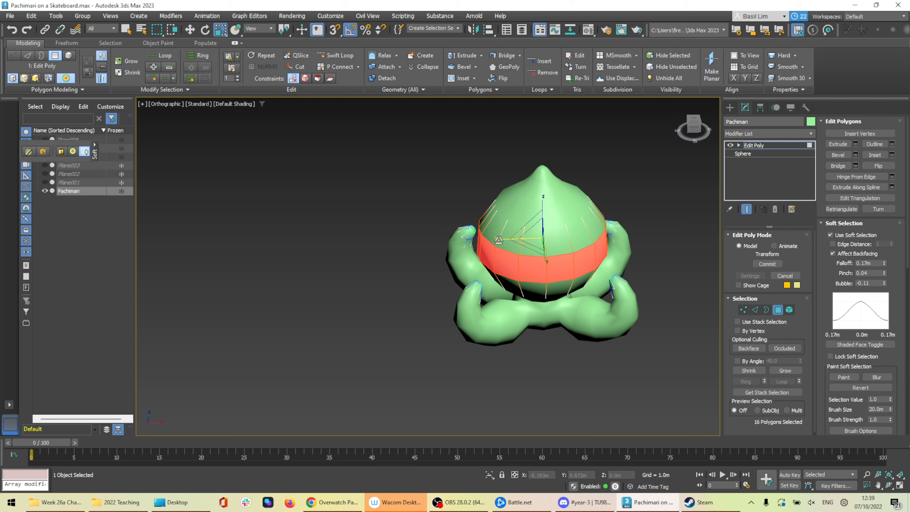
drag(498, 240, 495, 240)
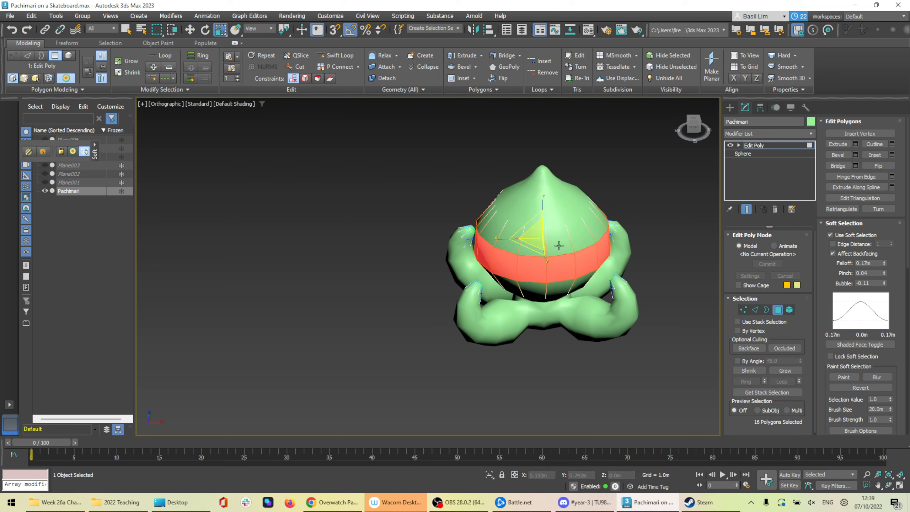
key(shift+z)
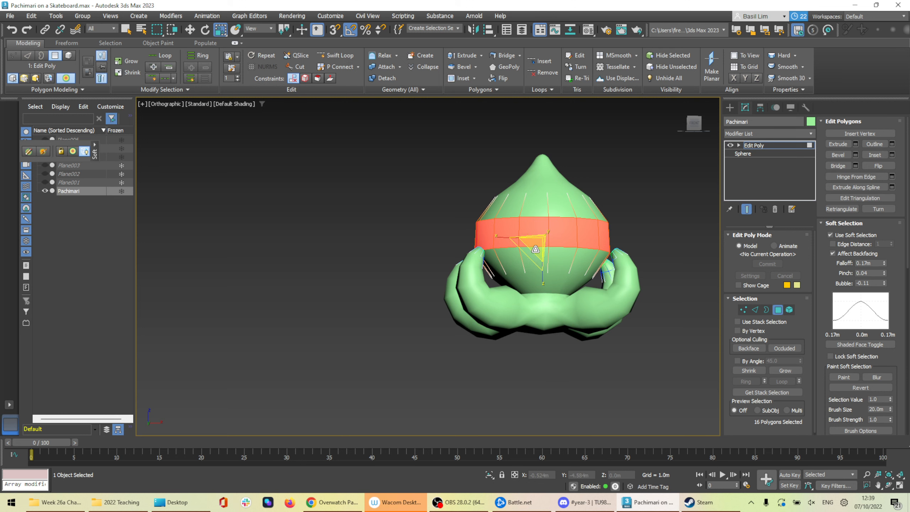
alt+middle_drag(536, 249, 566, 291)
mouse_move(547, 251)
alt+middle_down()
mouse_move(550, 237)
mouse_move(552, 248)
alt+middle_up()
key(shift+z)
key(shift+z)
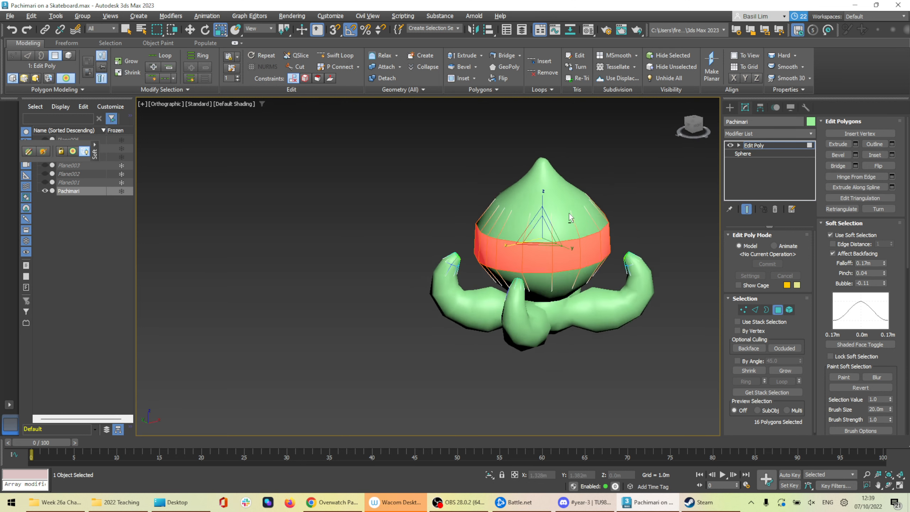
Scale the vertex ring just above the body's widest band slightly outward, and display edged faces
click(606, 189)
click(743, 309)
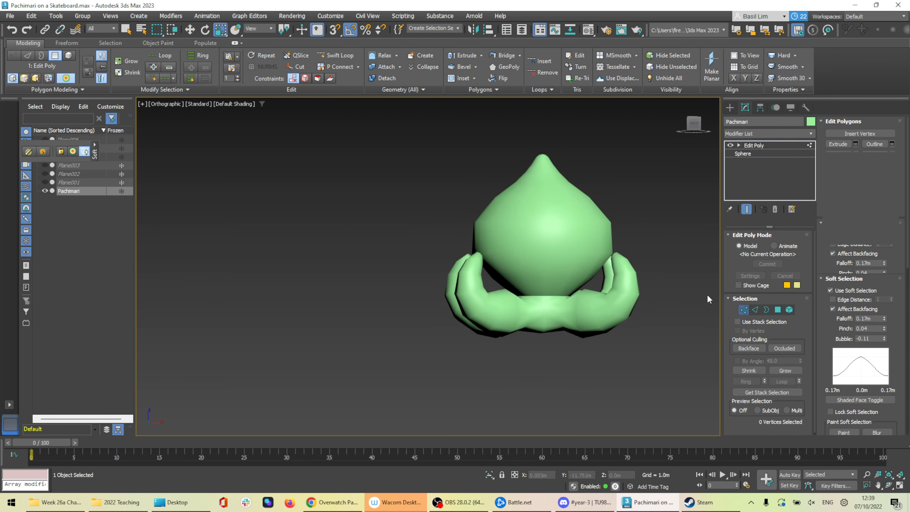
drag(460, 179, 475, 204)
alt+middle_drag(573, 212, 539, 209)
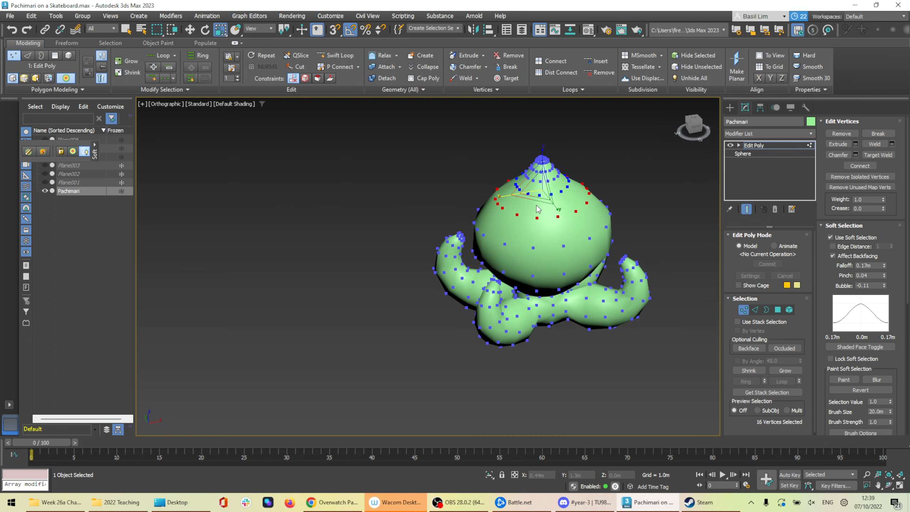
drag(536, 200, 545, 205)
key(F4)
alt+middle_drag(609, 201, 593, 180)
alt+middle_drag(507, 285, 498, 277)
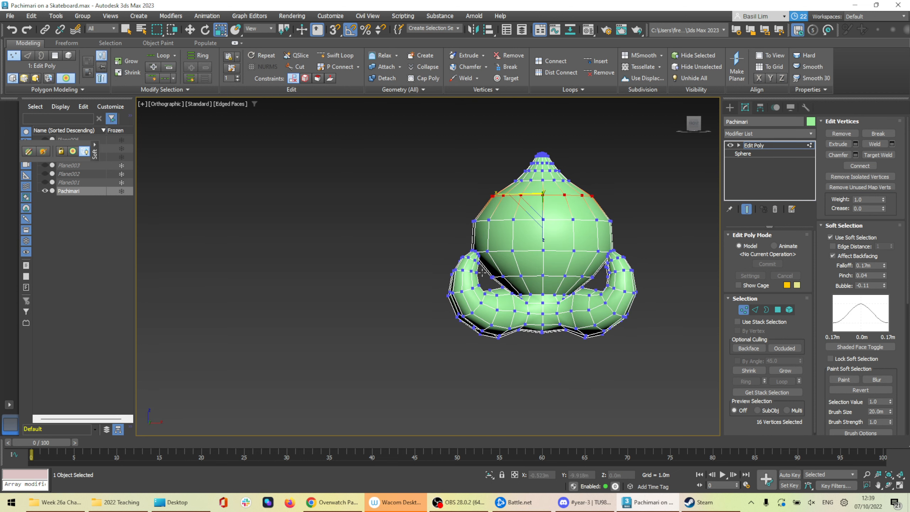
Select the body's vertex ring just above the tentacle joint, turn off soft selection, and scale the ring outward horizontally
click(588, 291)
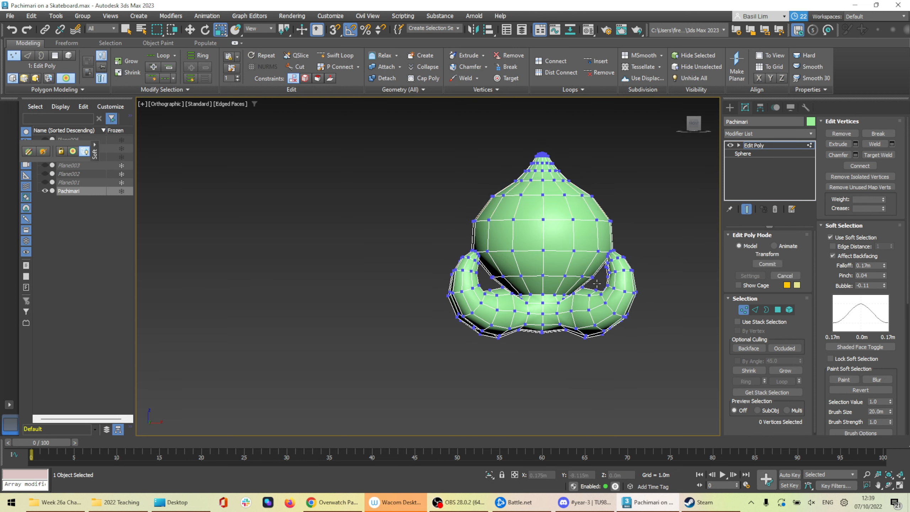
click(602, 293)
scroll(363, 236, up, 6)
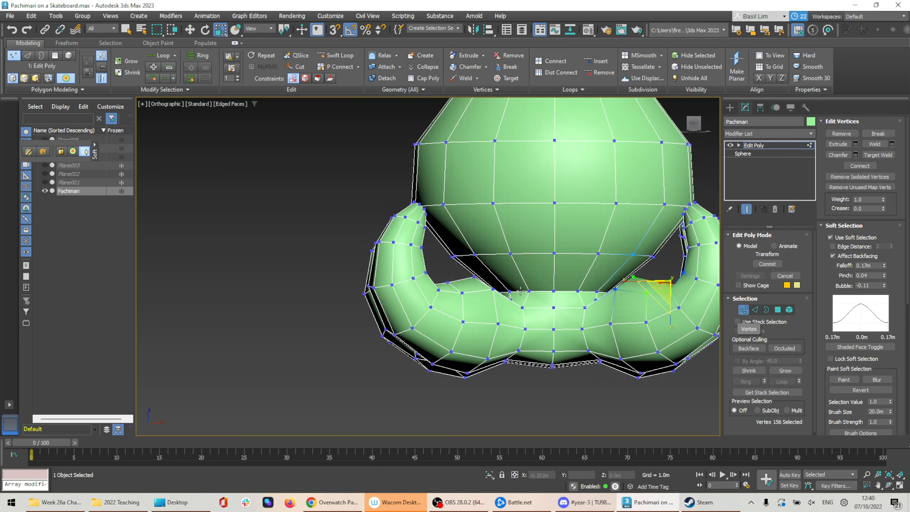
scroll(349, 239, down, 2)
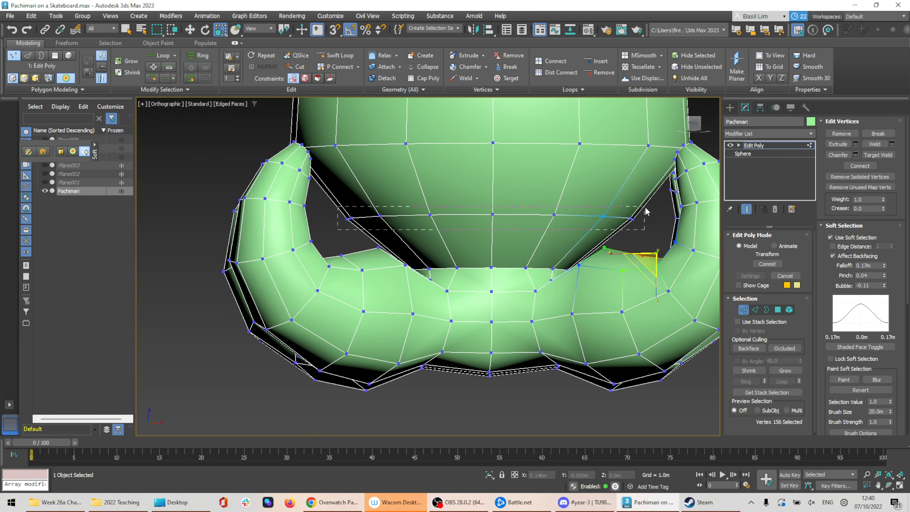
drag(645, 208, 650, 200)
alt+middle_drag(650, 200, 545, 217)
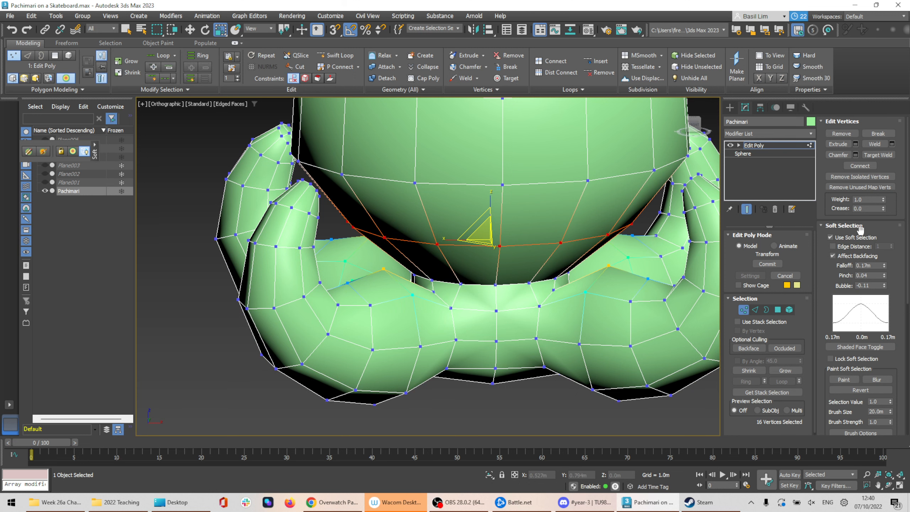
click(830, 237)
key(shift+z)
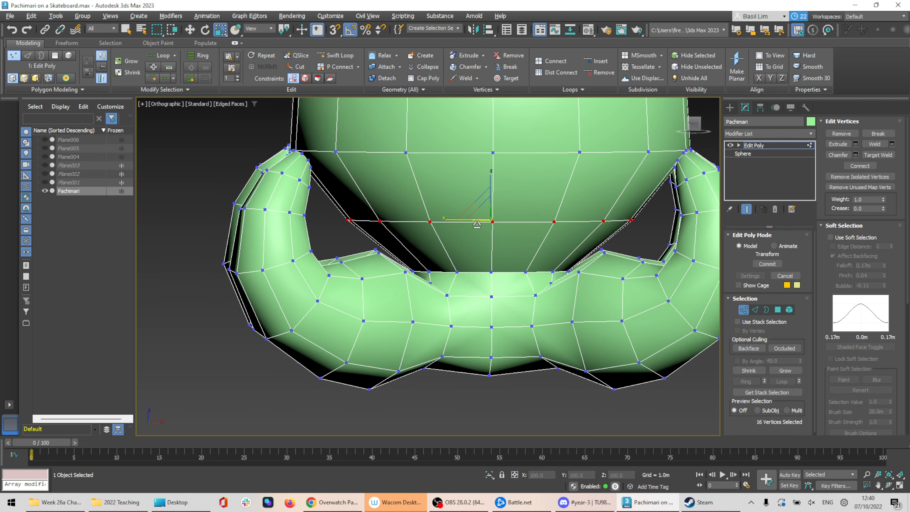
alt+middle_drag(477, 224, 479, 238)
drag(476, 223, 475, 219)
scroll(495, 224, down, 5)
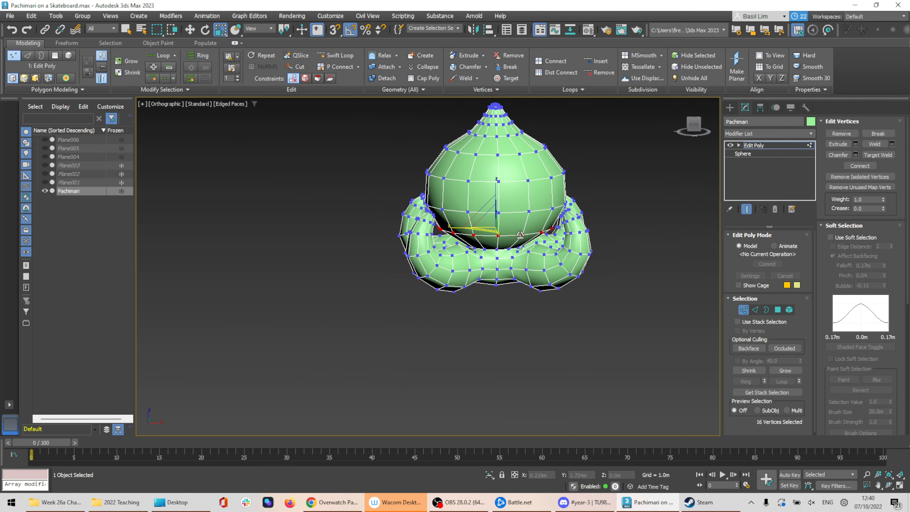
Scale the vertex ring at the base of the body's pointed tip slightly outward, and clear the selection
alt+middle_drag(496, 225, 549, 226)
scroll(483, 205, up, 4)
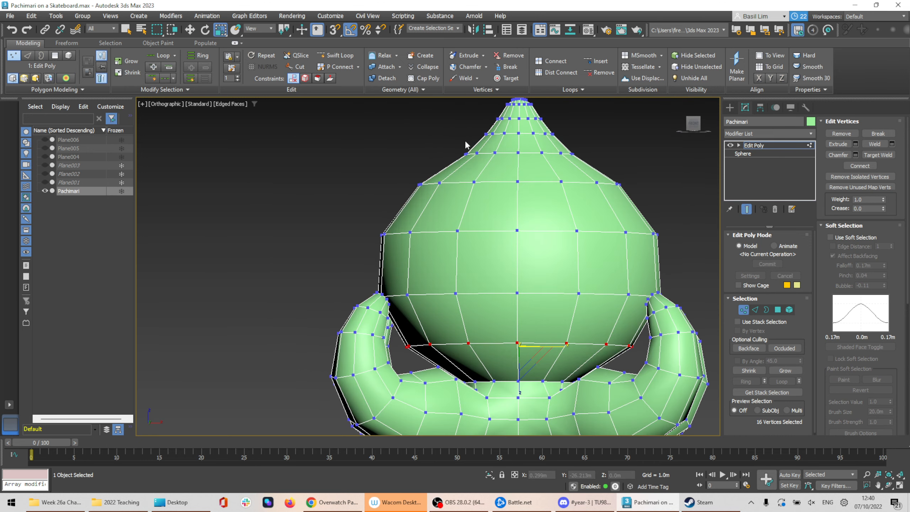
drag(626, 166, 627, 166)
alt+middle_drag(459, 155, 467, 190)
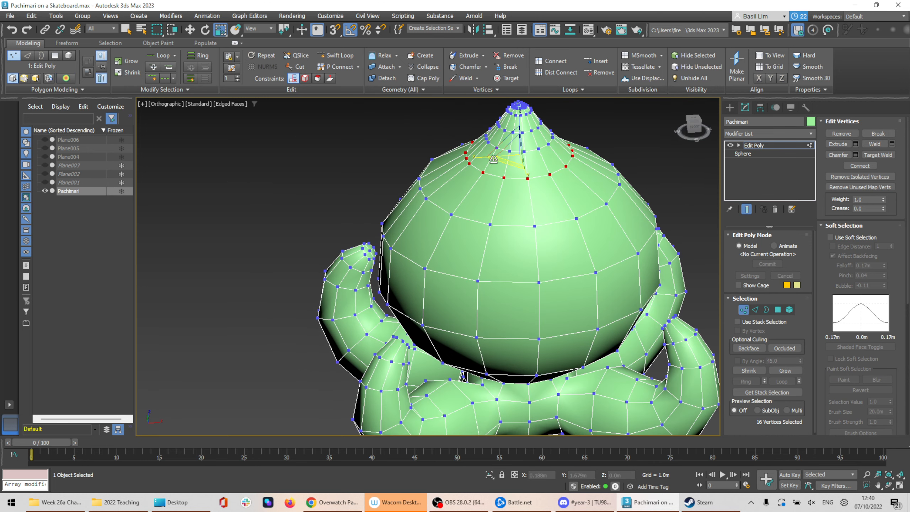
drag(497, 159, 494, 161)
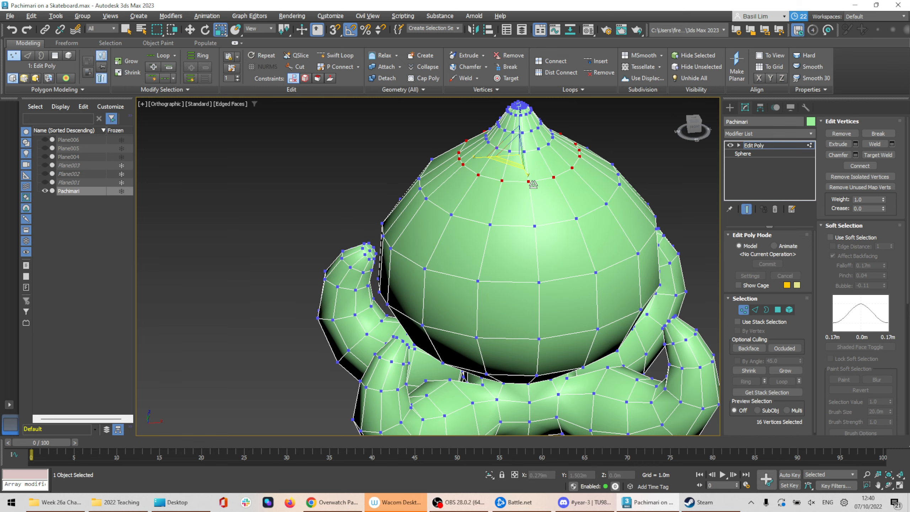
alt+middle_drag(560, 197, 548, 168)
scroll(570, 181, down, 4)
scroll(588, 199, up, 2)
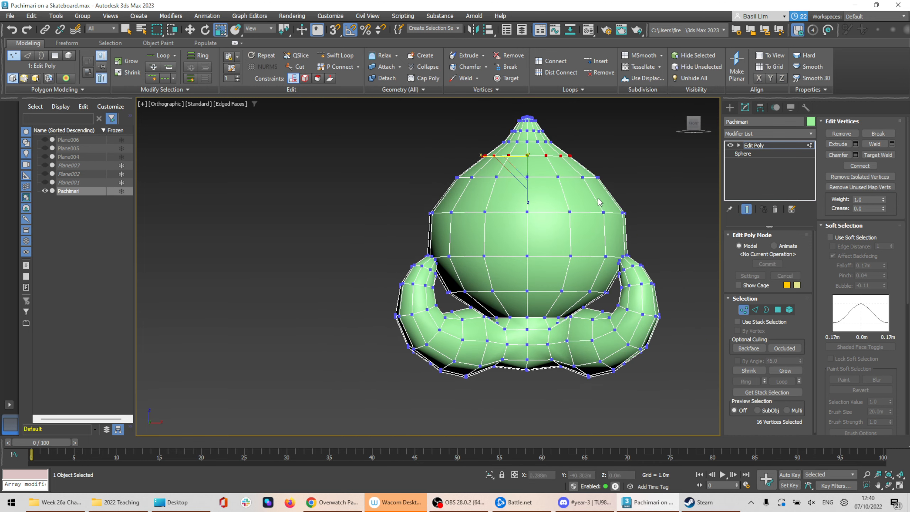
click(620, 175)
Compare the rounded body with the wireframe Pachimari model on Sketchfab in Chrome, and return to 3ds Max
key(alt+Tab)
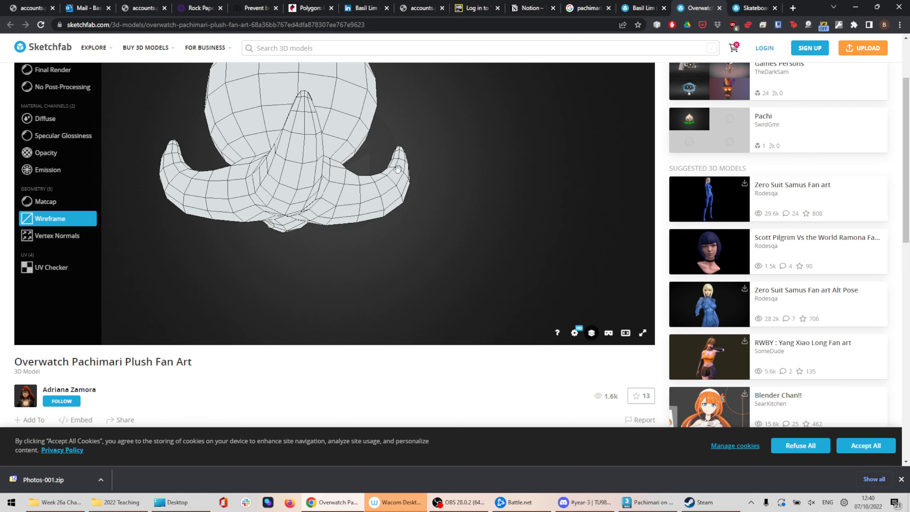
mouse_move(398, 169)
mouse_down()
mouse_move(362, 176)
mouse_move(370, 169)
mouse_up()
key(alt+Tab)
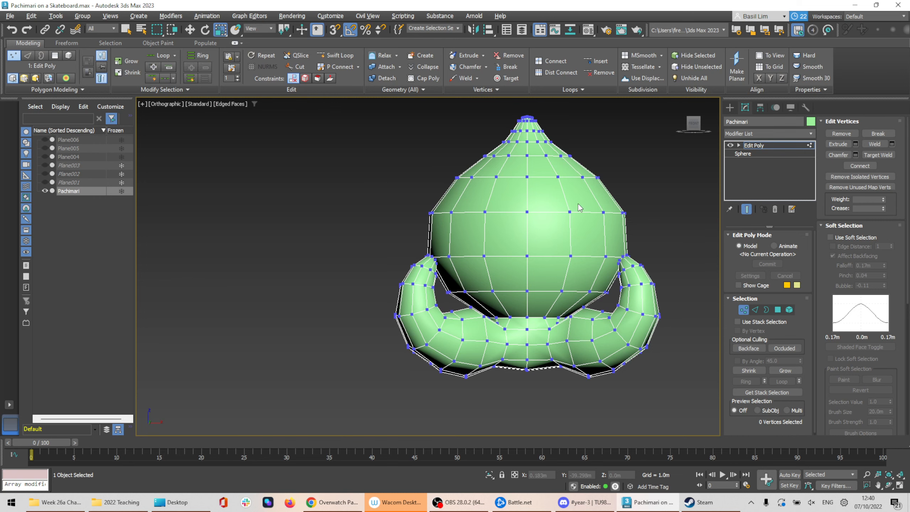
alt+middle_drag(545, 189, 520, 178)
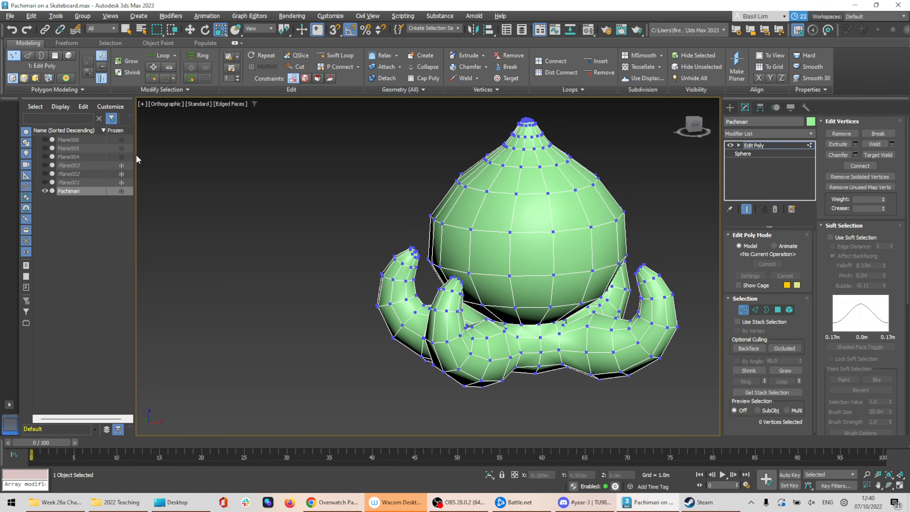
Unhide the reference image planes Plane001, Plane002 and Plane003, leave vertex editing, and compare the model with the photos
click(44, 182)
click(44, 173)
click(45, 165)
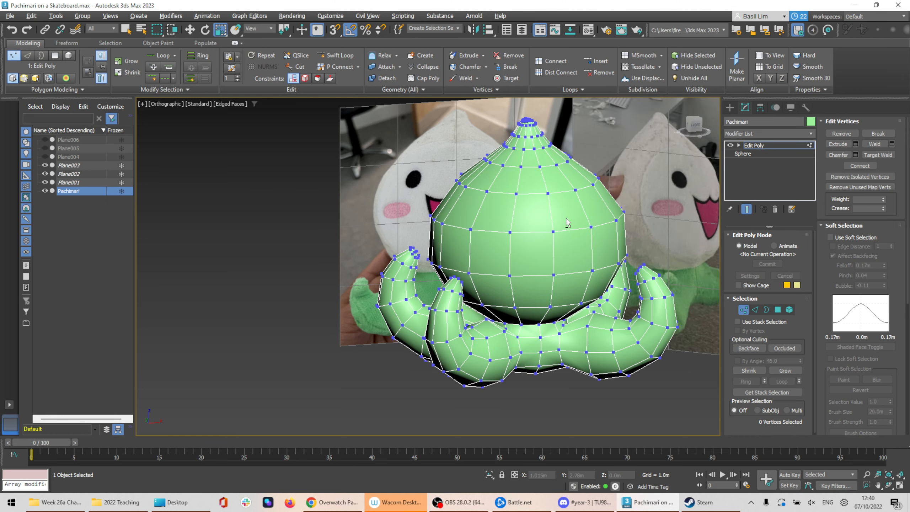
click(743, 310)
alt+middle_drag(645, 265, 557, 268)
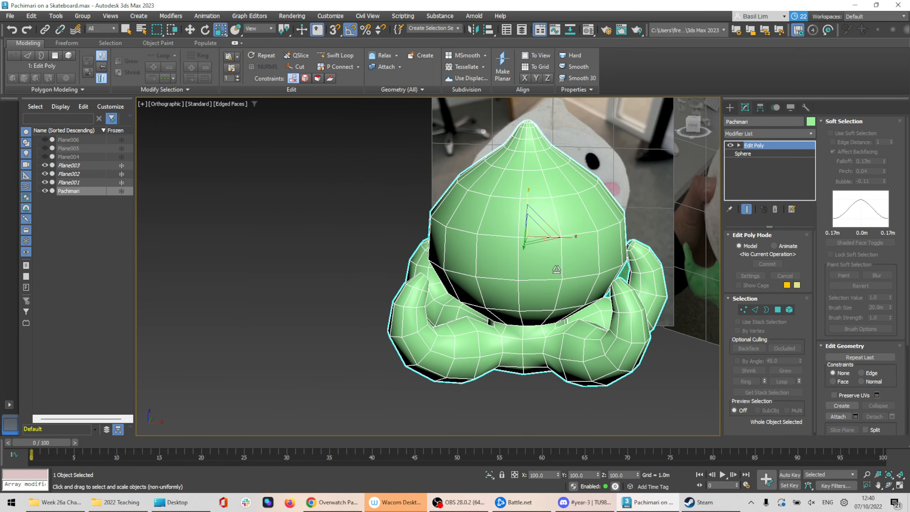
alt+middle_drag(595, 273, 583, 253)
Select the body's polygons above the tentacle joint, excluding the tip cap and tentacles, and scale them slightly outward horizontally
click(778, 310)
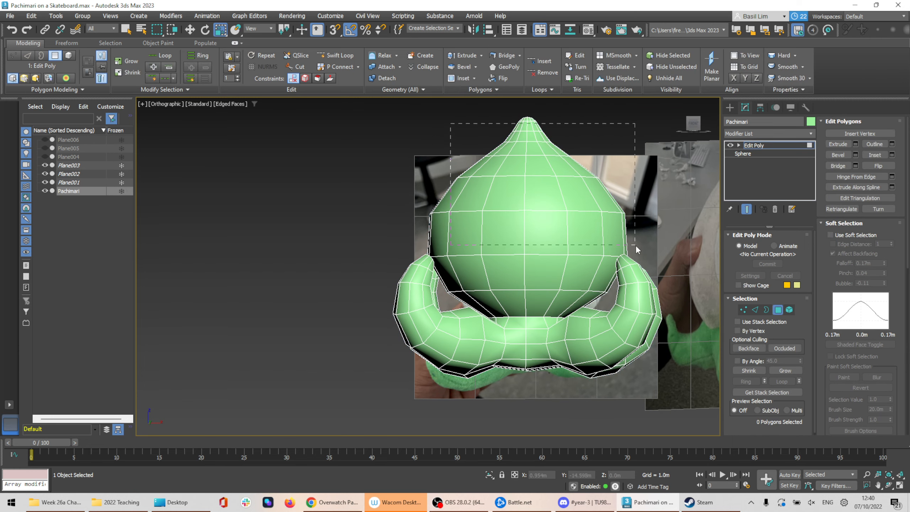
drag(636, 250, 635, 248)
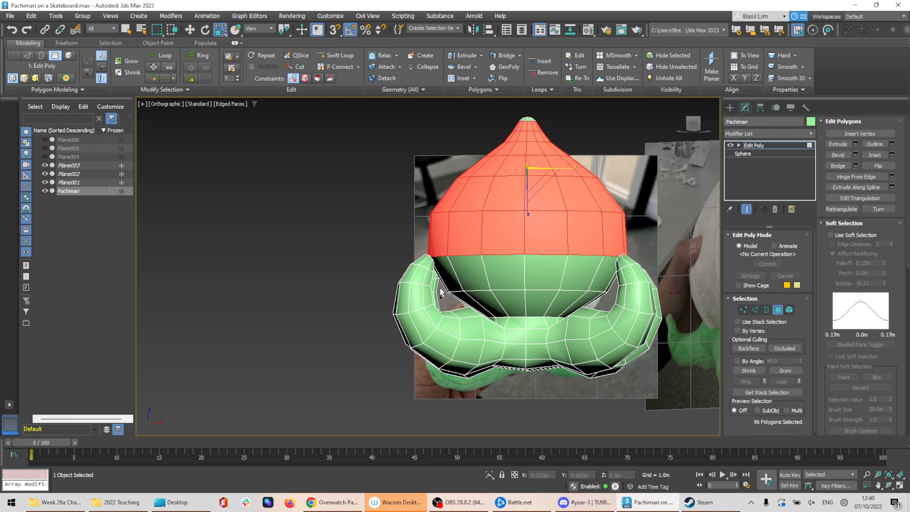
ctrl+drag(619, 288, 616, 289)
alt+middle_drag(575, 240, 533, 216)
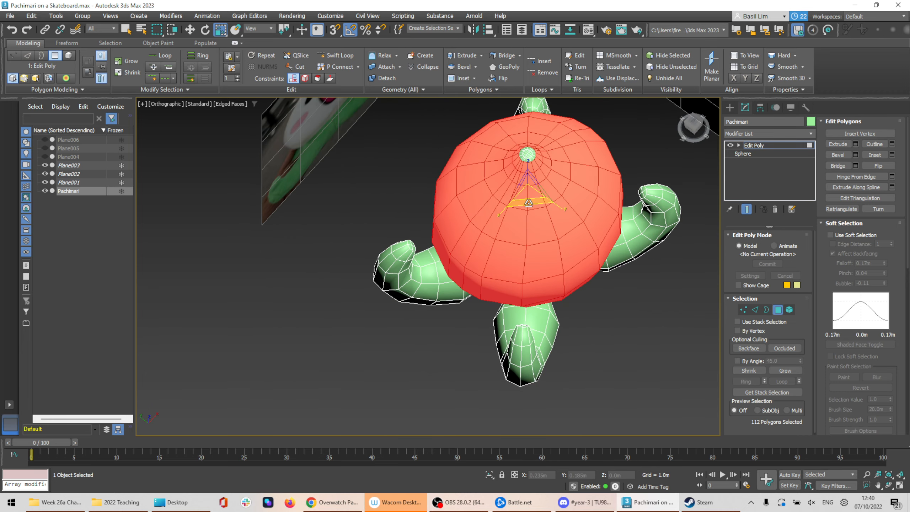
drag(528, 201, 527, 185)
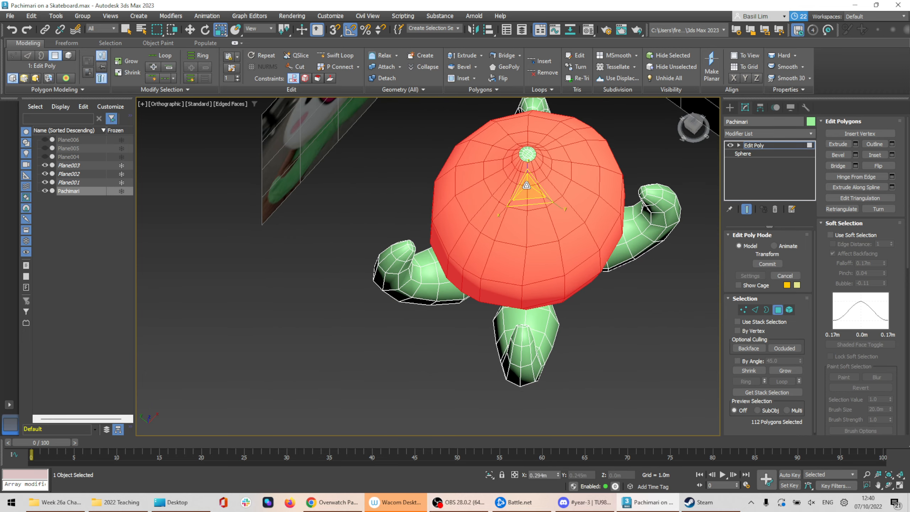
Move the selected body polygons slightly upward, away from the tentacles
alt+middle_drag(526, 186, 571, 191)
key(w)
drag(528, 154, 528, 125)
scroll(577, 148, down, 4)
mouse_move(619, 227)
alt+middle_down()
mouse_move(558, 167)
mouse_move(619, 229)
alt+middle_up()
scroll(566, 228, up, 3)
scroll(566, 222, up, 3)
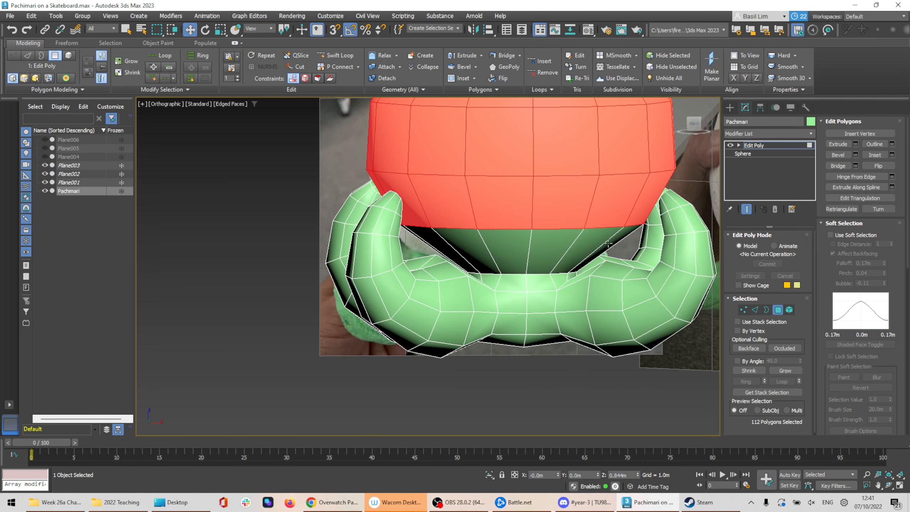
Select only the vertical edges around the body's lowest band, deselecting stray tentacle edges, and connect them with a new edge loop
click(758, 309)
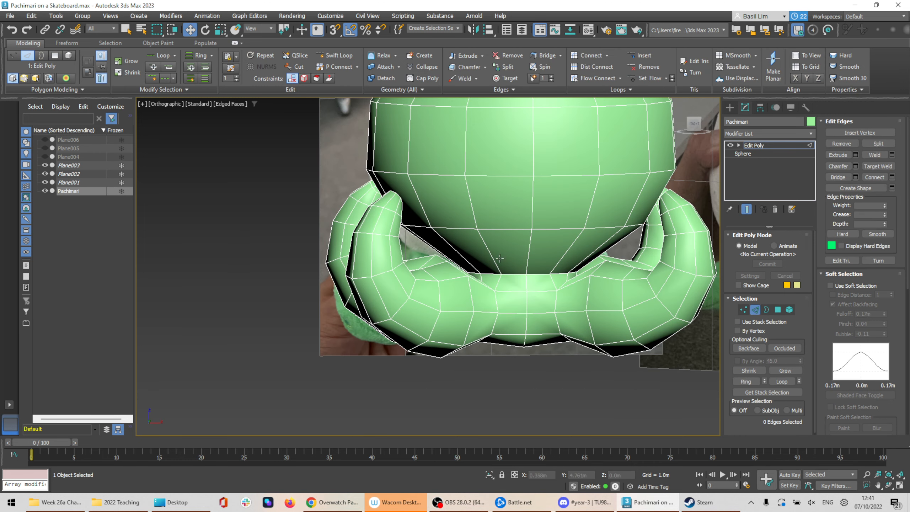
click(420, 247)
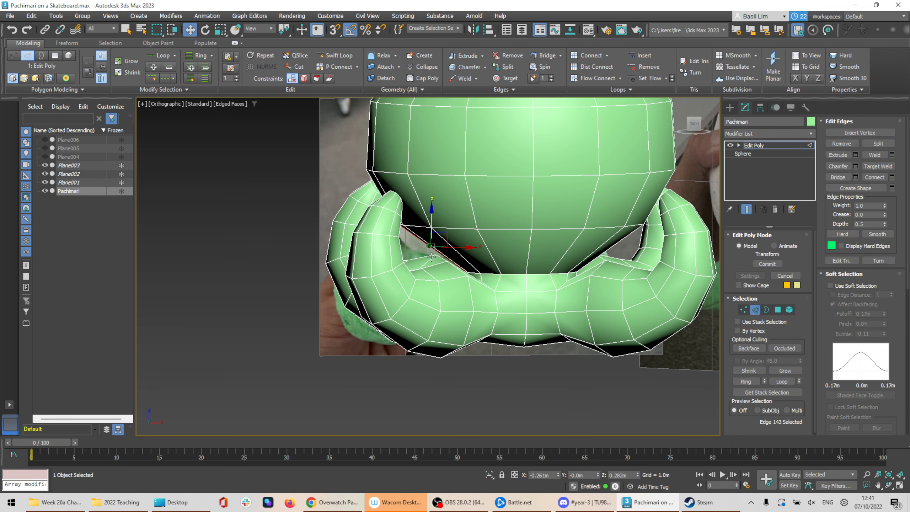
scroll(422, 248, up, 3)
drag(354, 241, 683, 263)
middle_drag(672, 254, 493, 259)
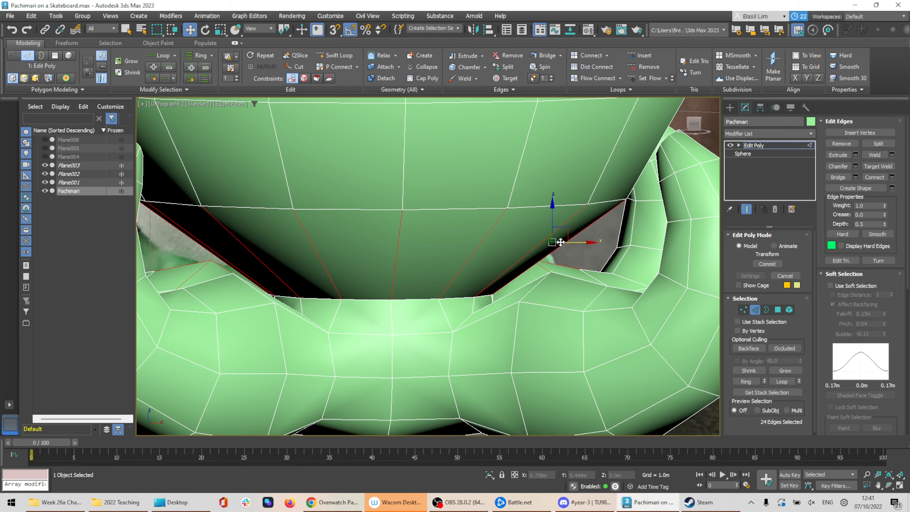
scroll(560, 242, down, 2)
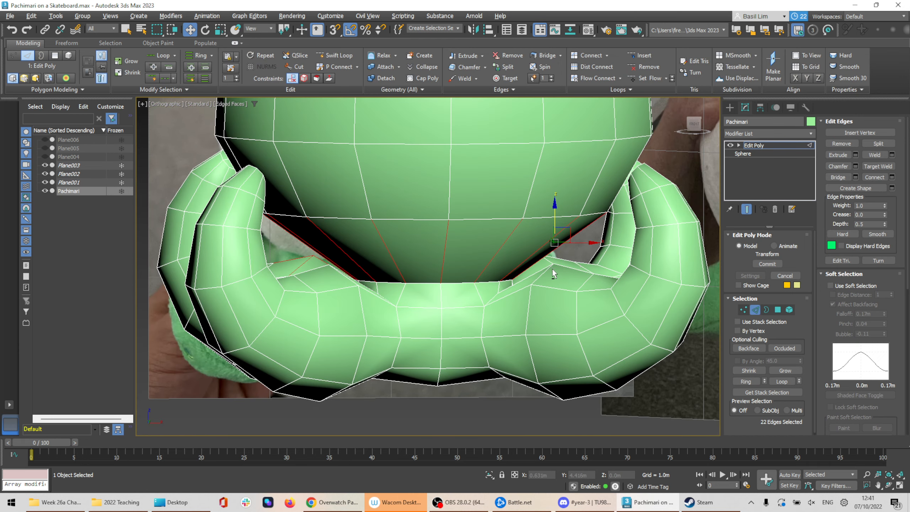
alt+middle_drag(553, 273, 508, 278)
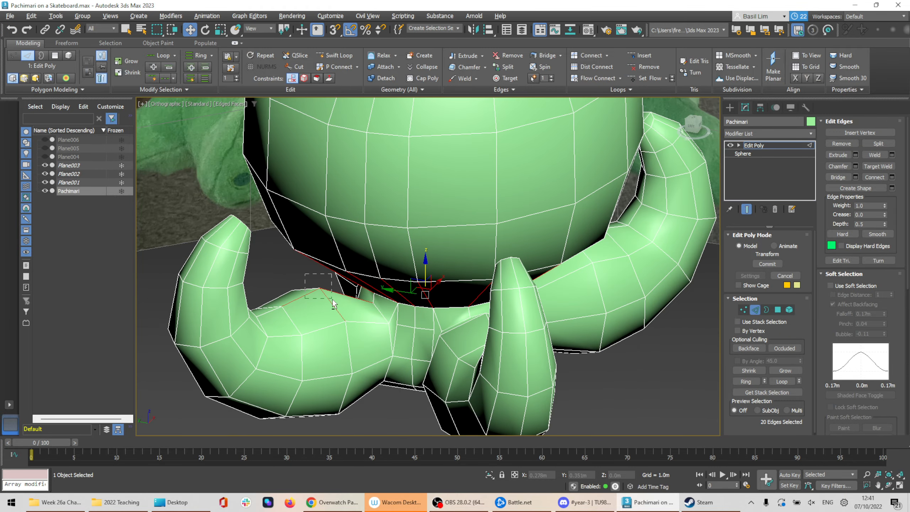
alt+middle_drag(464, 366, 523, 338)
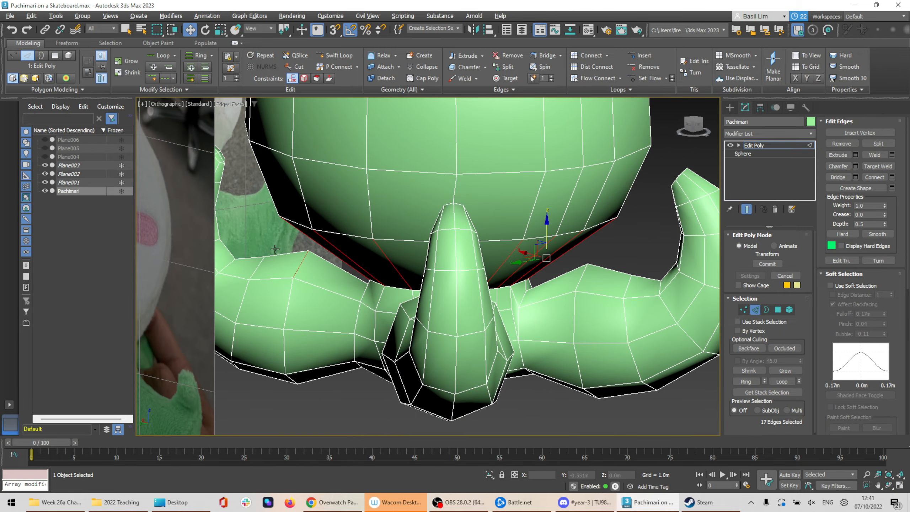
alt+middle_drag(310, 275, 554, 274)
click(874, 178)
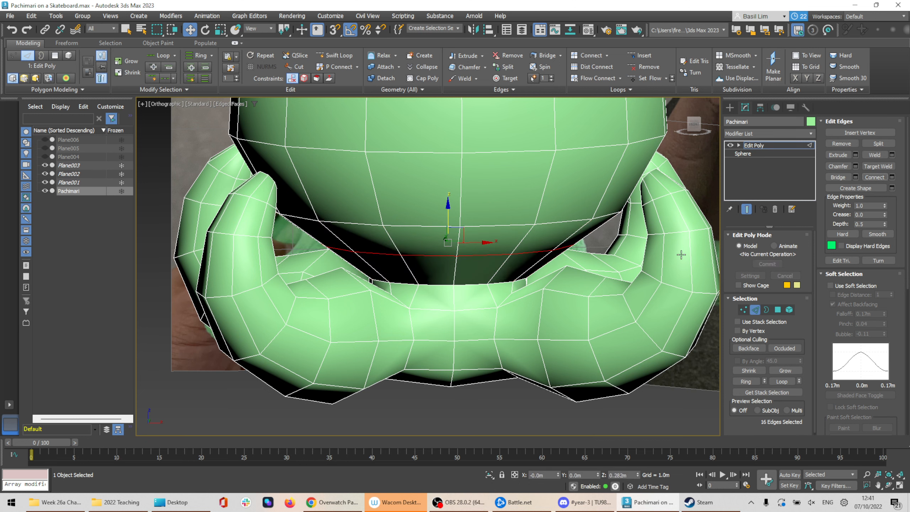
Scale the new edge loop slightly in the horizontal plane to round the body's underside
key(r)
alt+middle_drag(470, 269, 437, 262)
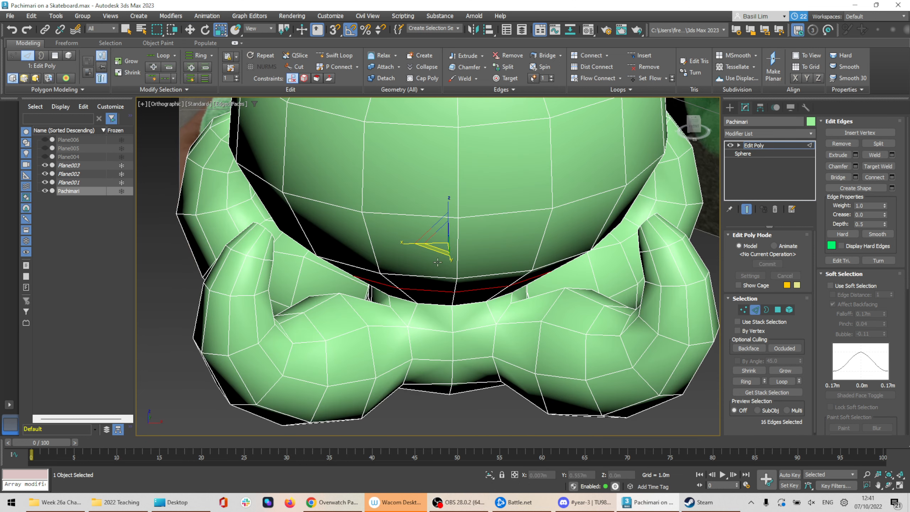
drag(437, 249, 435, 252)
alt+middle_drag(435, 252, 426, 233)
scroll(525, 283, down, 4)
alt+middle_drag(527, 285, 572, 302)
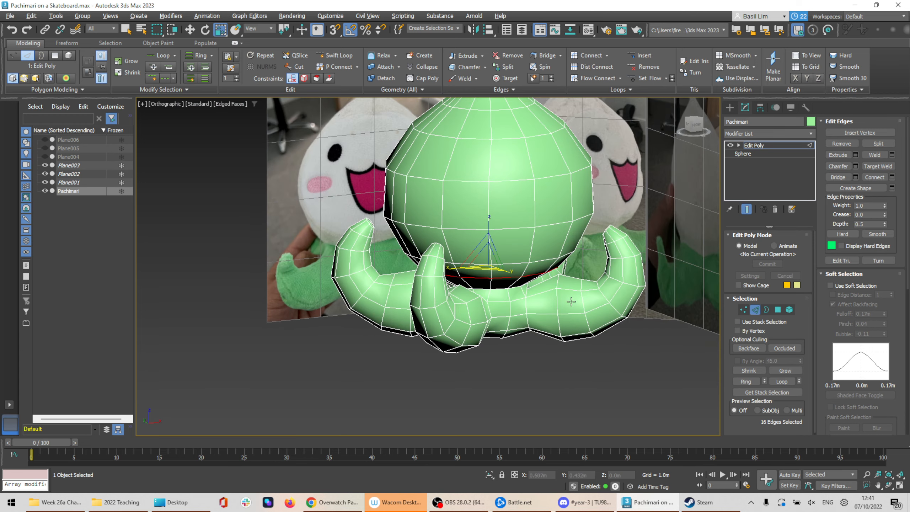
Leave edge editing, check the body's shape against the reference photos, and save the scene
click(754, 310)
alt+middle_drag(609, 333, 584, 305)
scroll(580, 312, down, 3)
scroll(568, 259, up, 6)
alt+middle_drag(577, 260, 610, 293)
scroll(593, 272, down, 4)
key(ctrl+s)
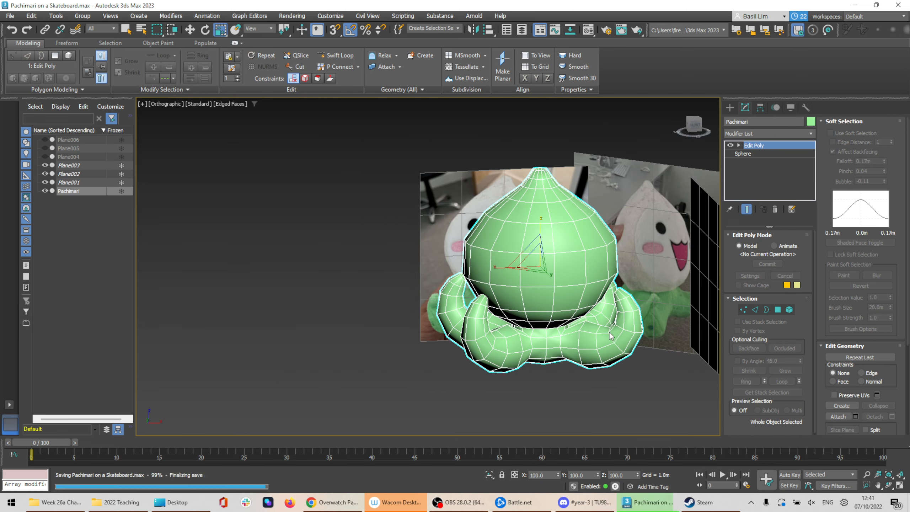
click(461, 502)
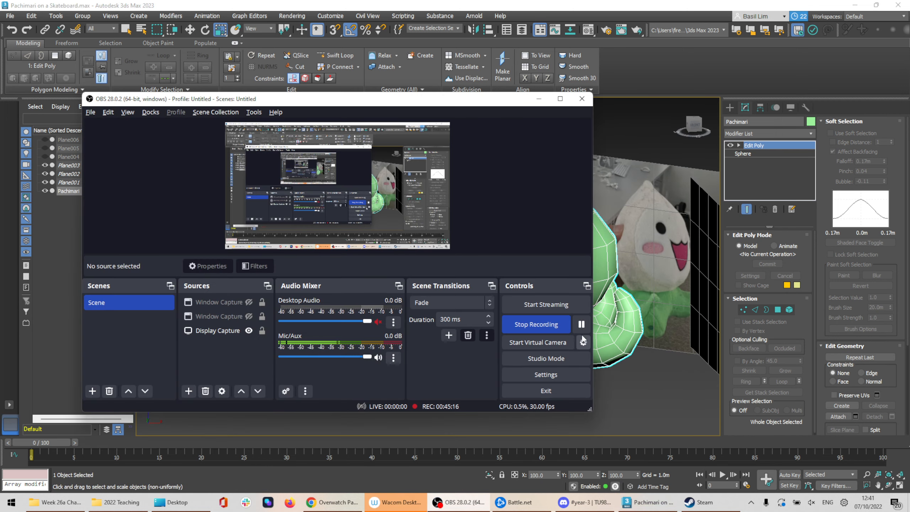